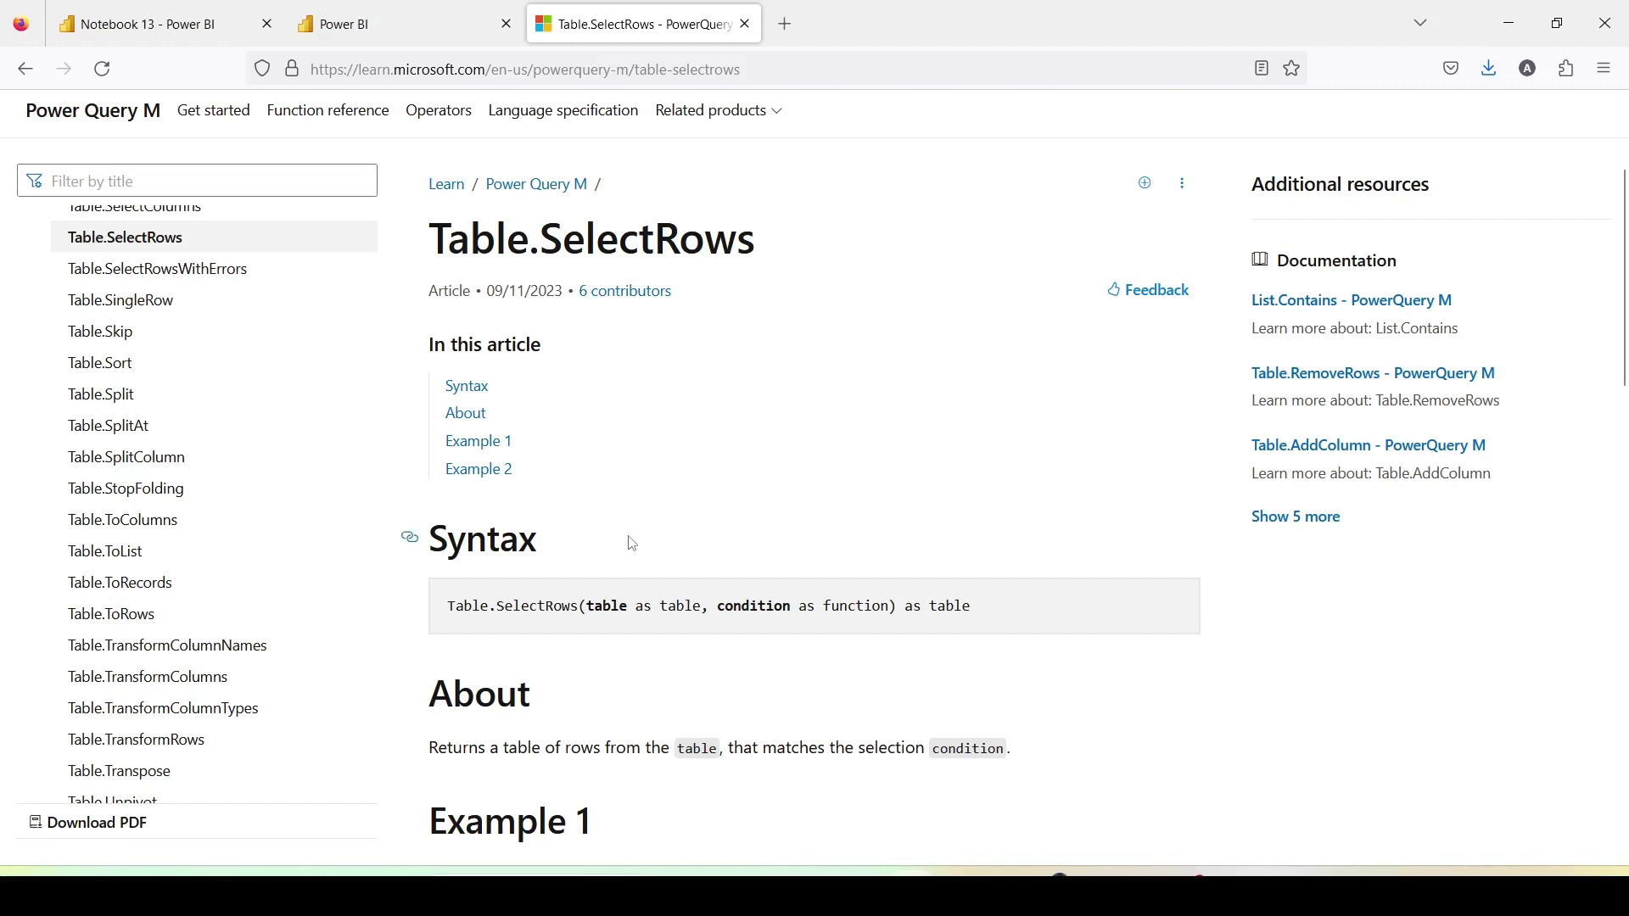
# Read the Table.SelectRows syntax and Example 1 in the documentation, focusing on the table argument and the CustomerID condition.
pyautogui.moveTo(587, 591)
pyautogui.mouseDown()
pyautogui.moveTo(623, 626)
pyautogui.moveTo(682, 641)
pyautogui.moveTo(1005, 630)
pyautogui.mouseUp()
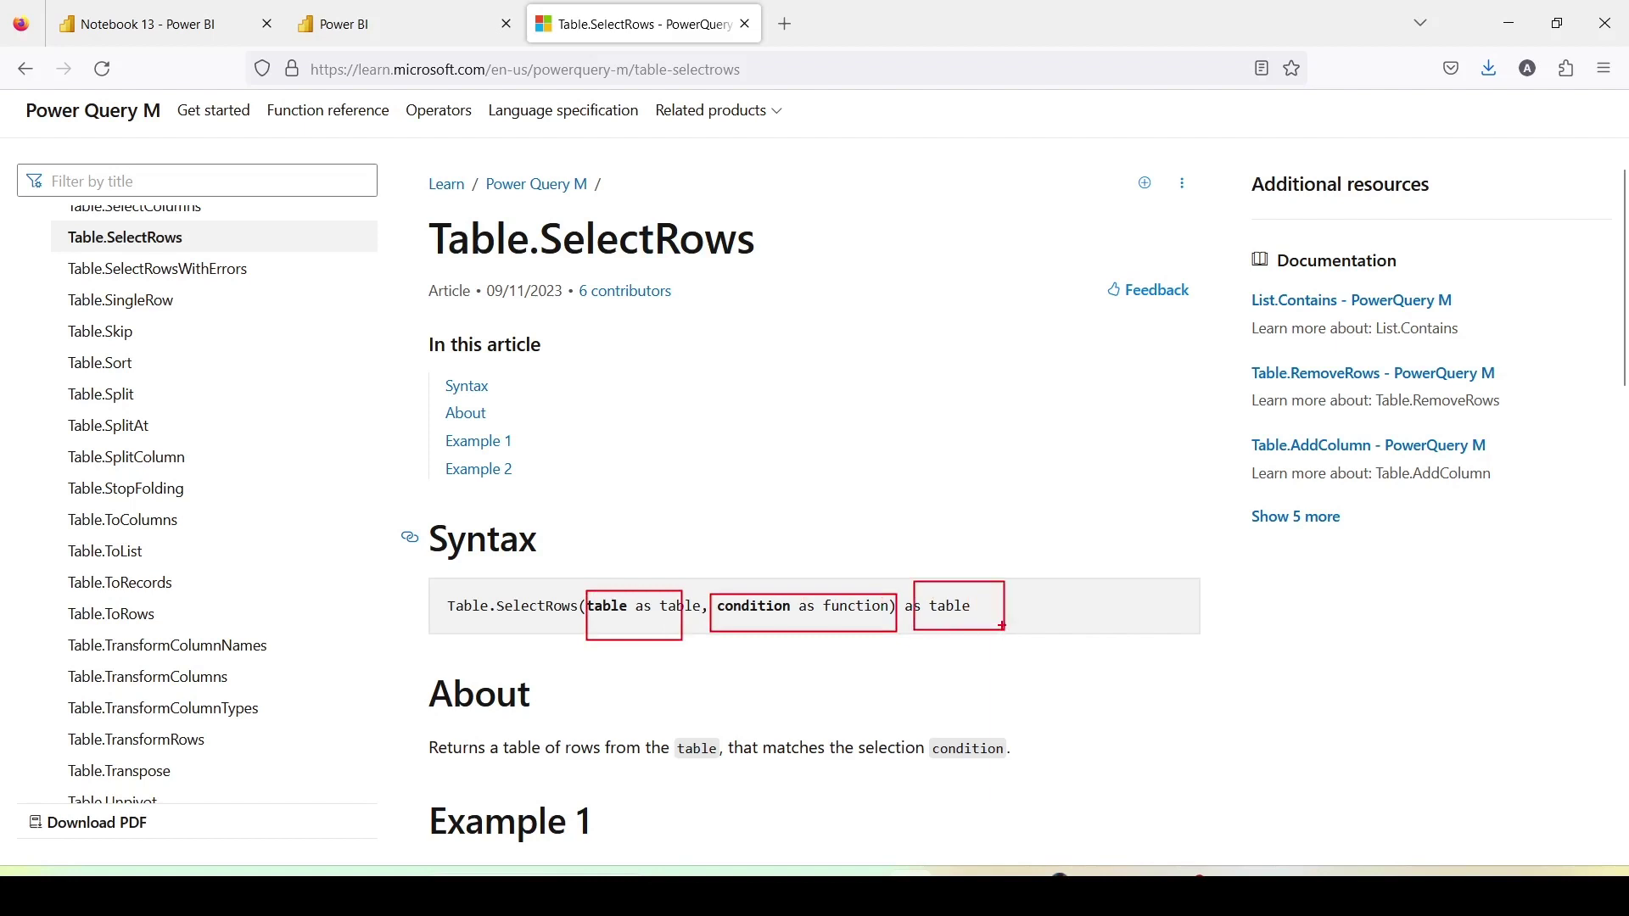
pyautogui.press('Escape')
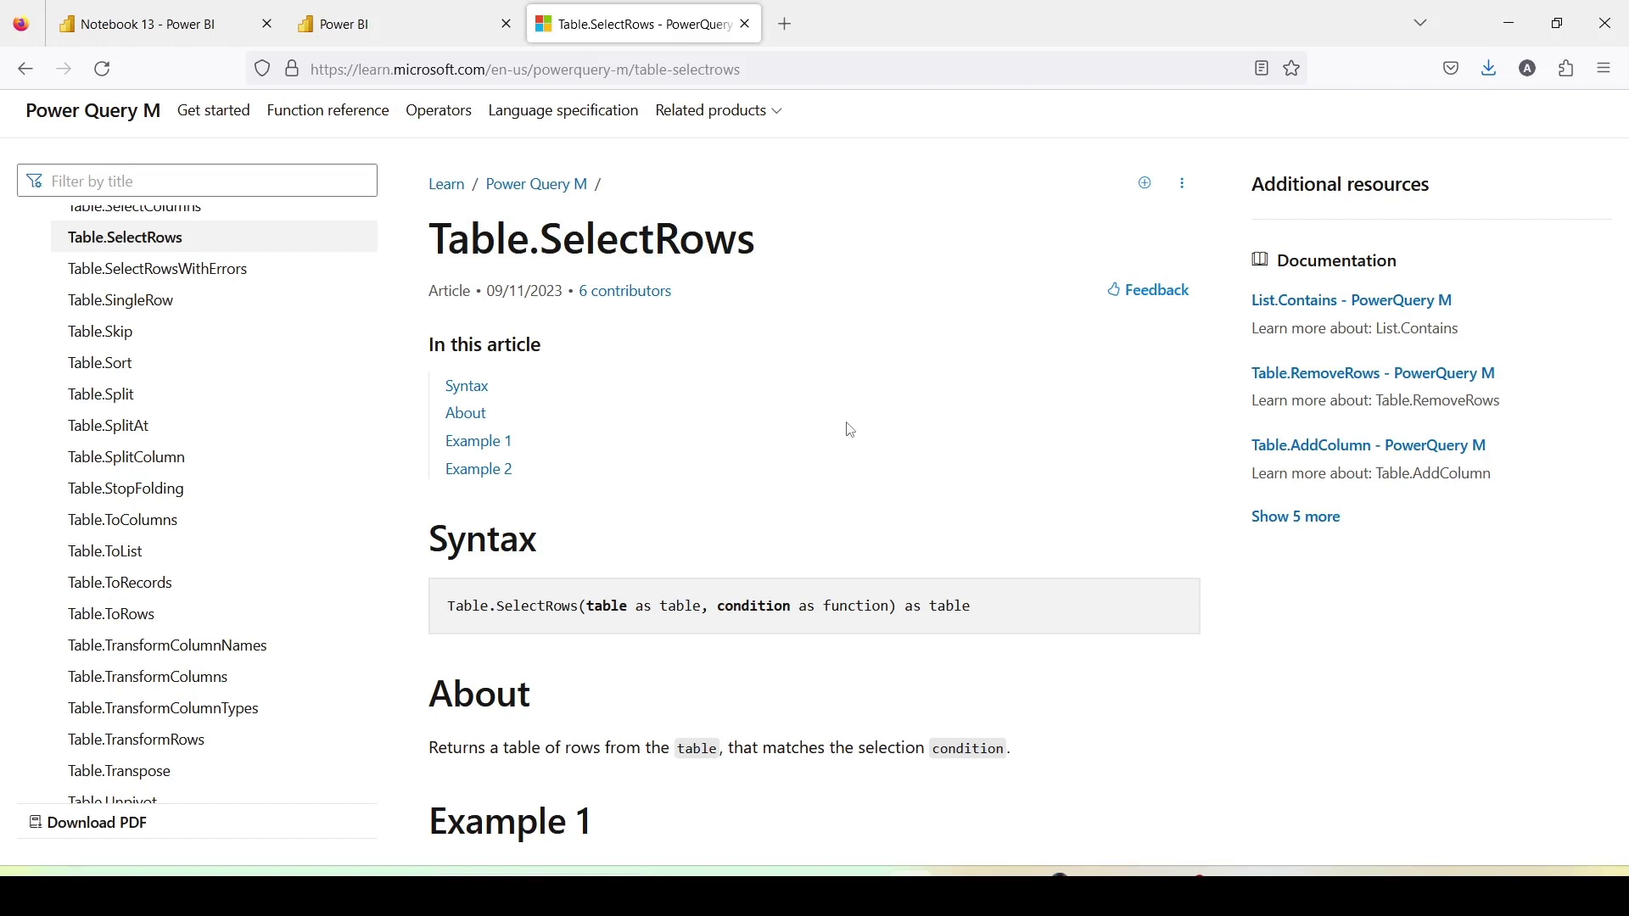
pyautogui.scroll(-2, 851, 430)
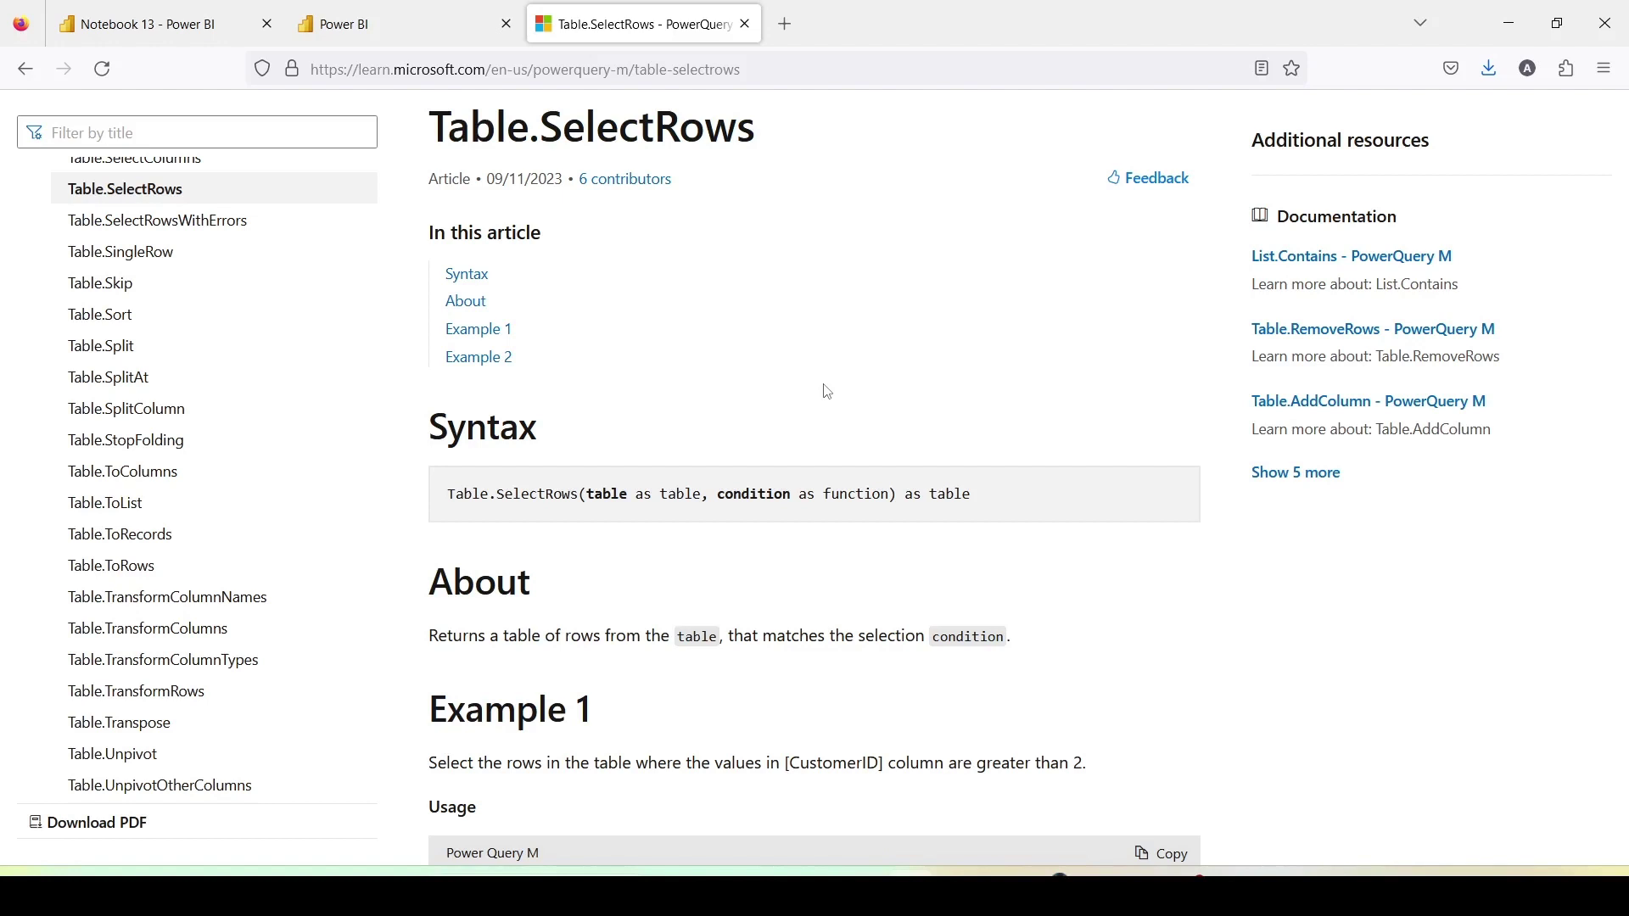
pyautogui.scroll(-5, 828, 392)
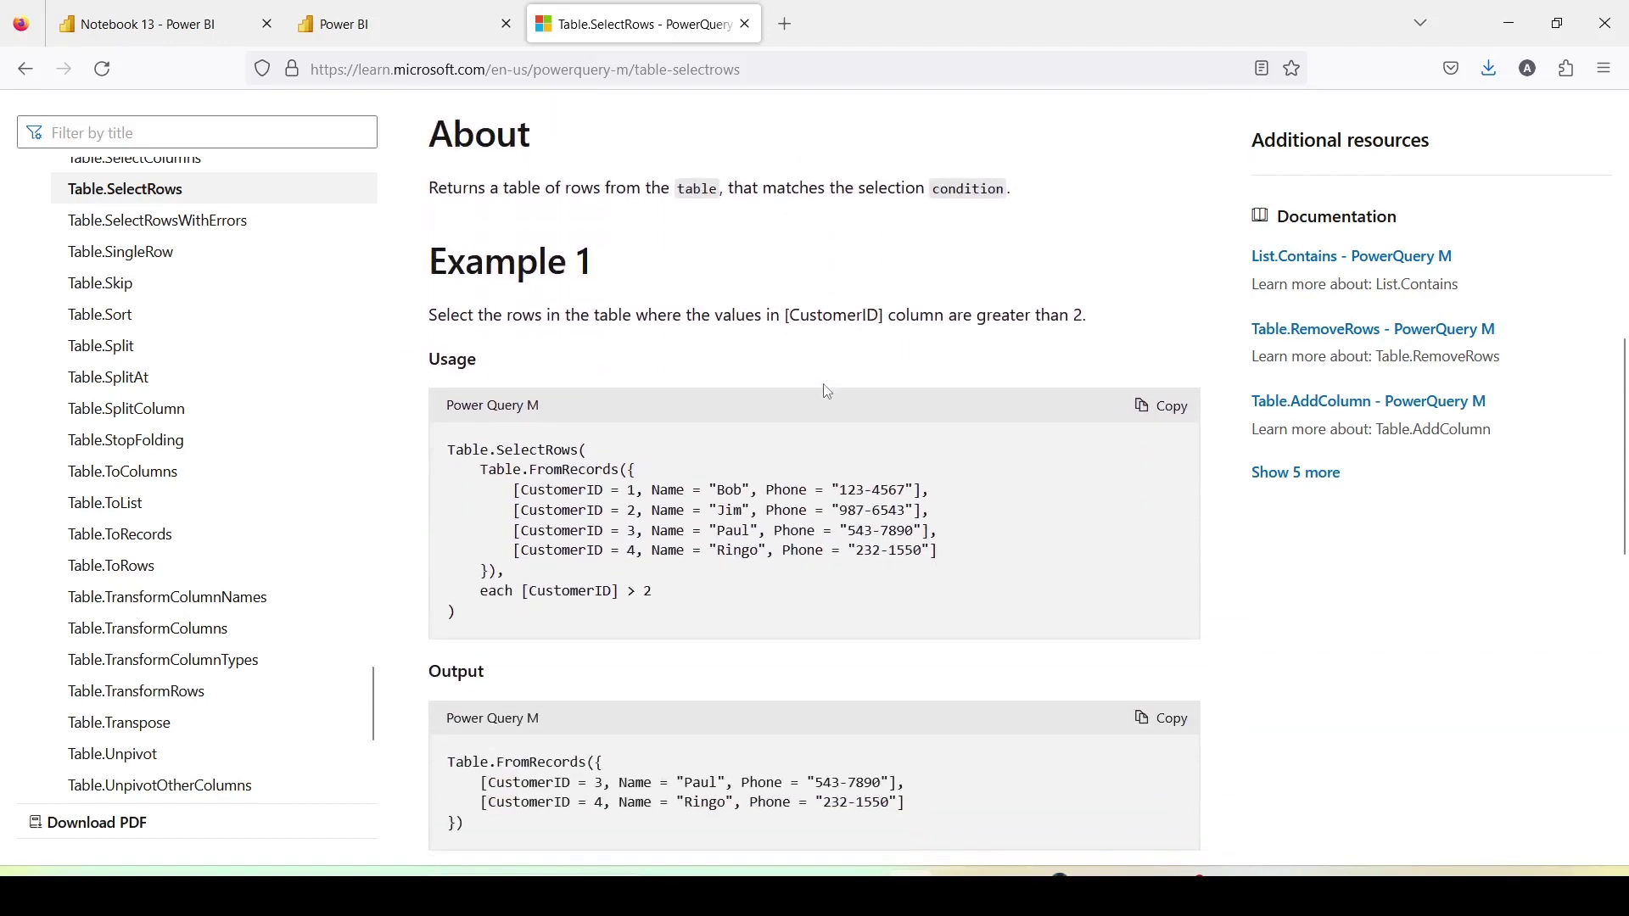
pyautogui.moveTo(432, 424)
pyautogui.mouseDown()
pyautogui.moveTo(550, 494)
pyautogui.moveTo(1026, 639)
pyautogui.mouseUp()
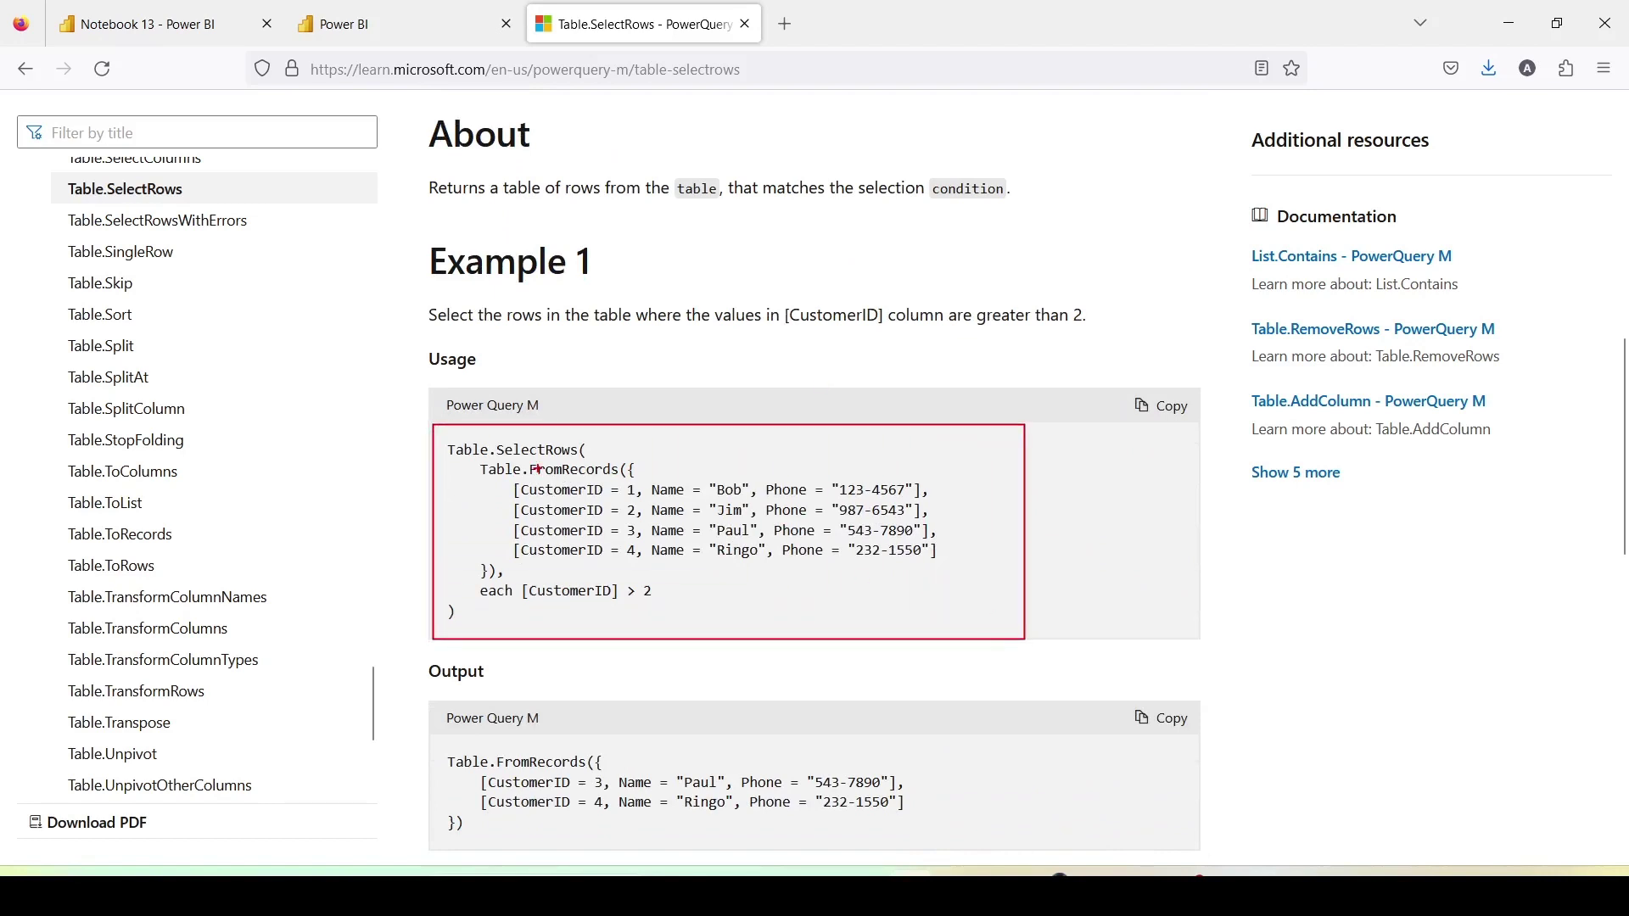
pyautogui.moveTo(507, 471); pyautogui.dragTo(652, 583)
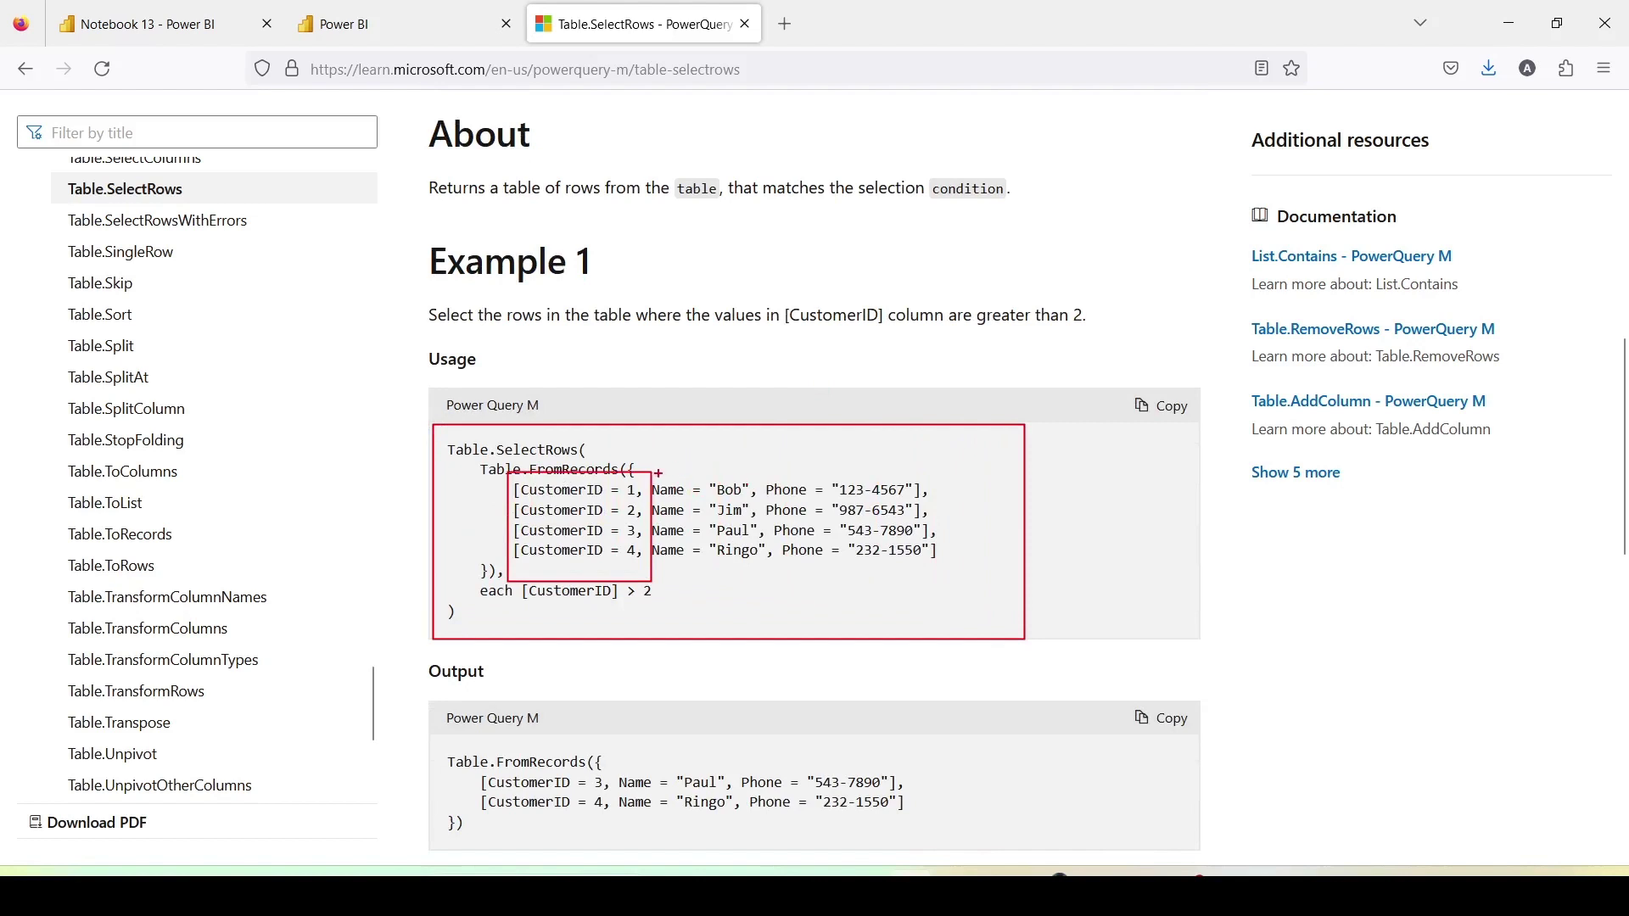
pyautogui.moveTo(658, 472); pyautogui.dragTo(925, 454)
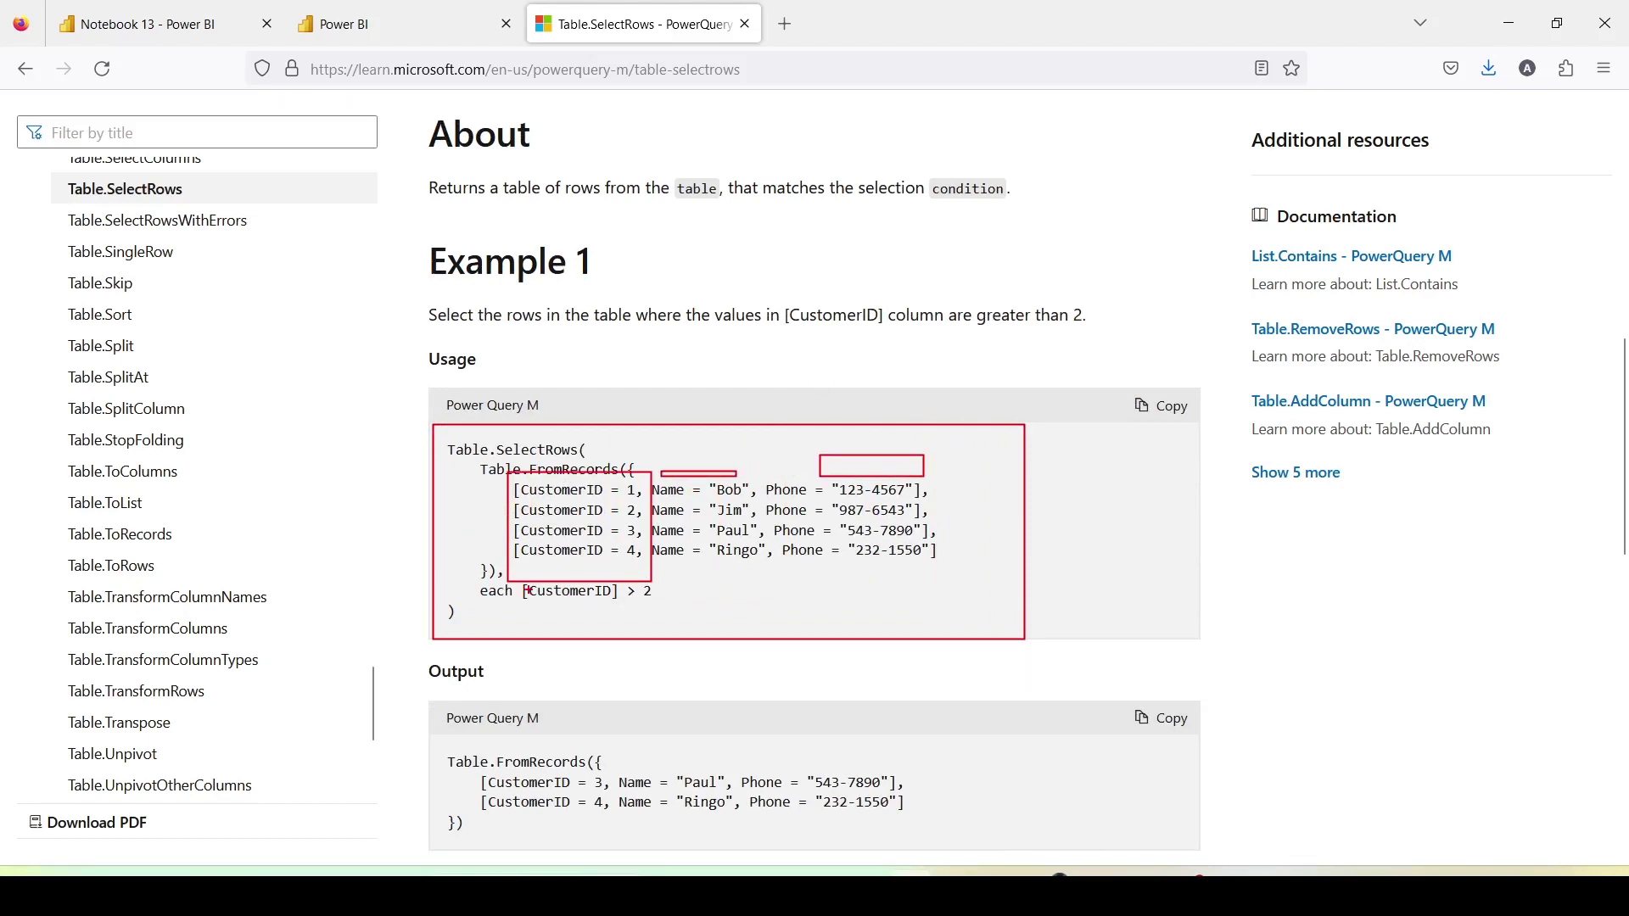
pyautogui.moveTo(475, 604); pyautogui.dragTo(681, 616)
pyautogui.hotkey('ctrl', 'z')
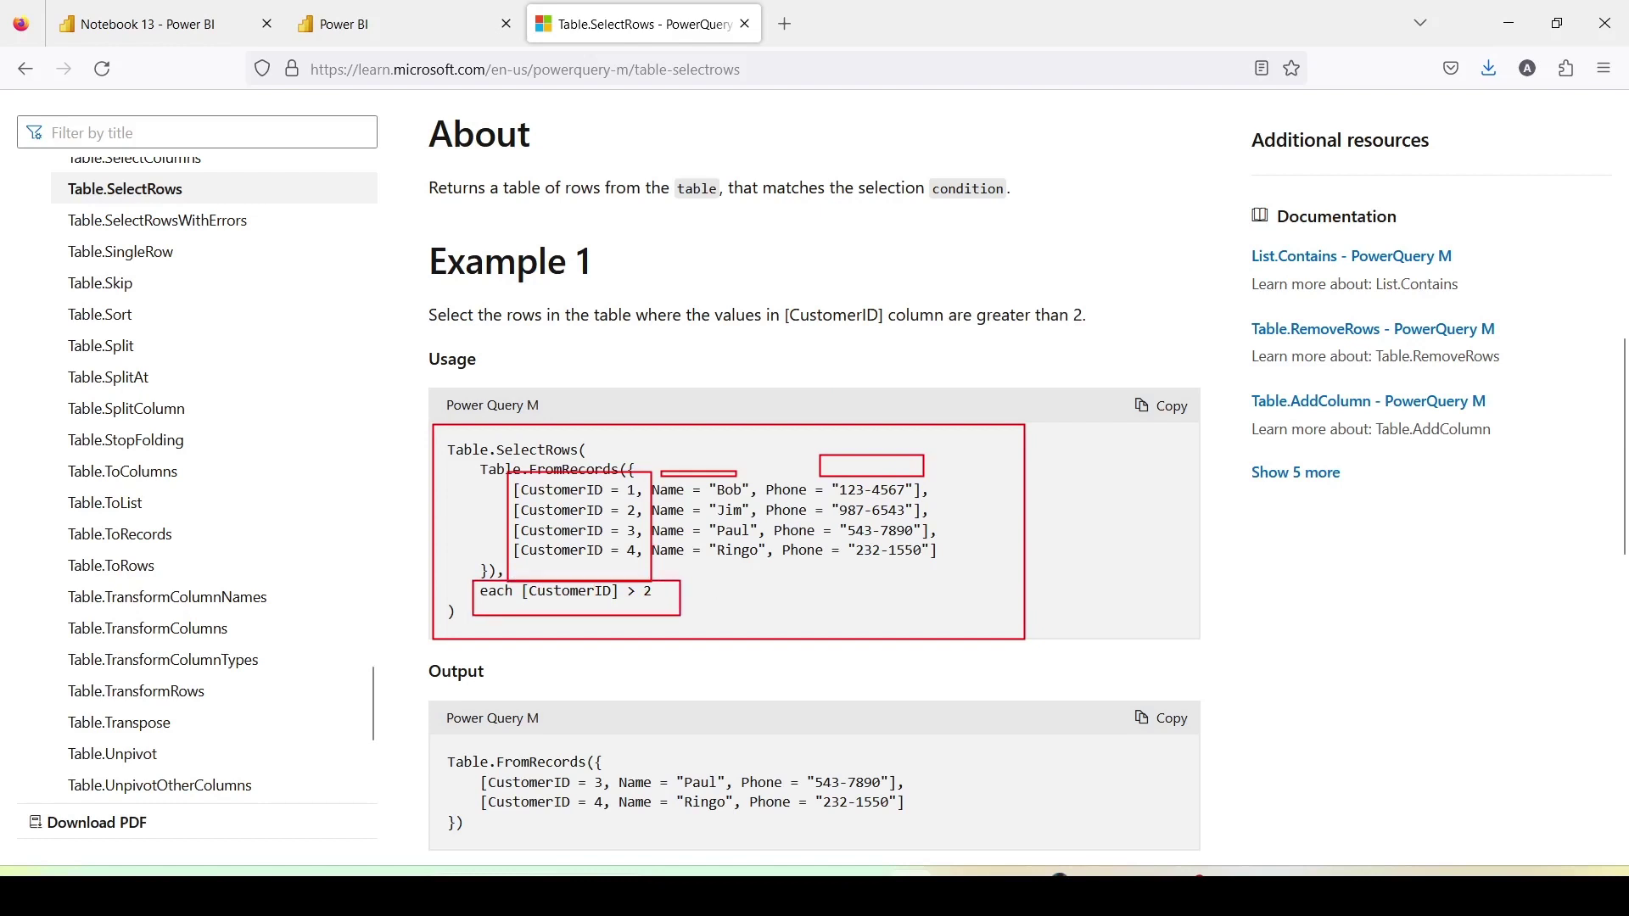
pyautogui.scroll(-3, 616, 611)
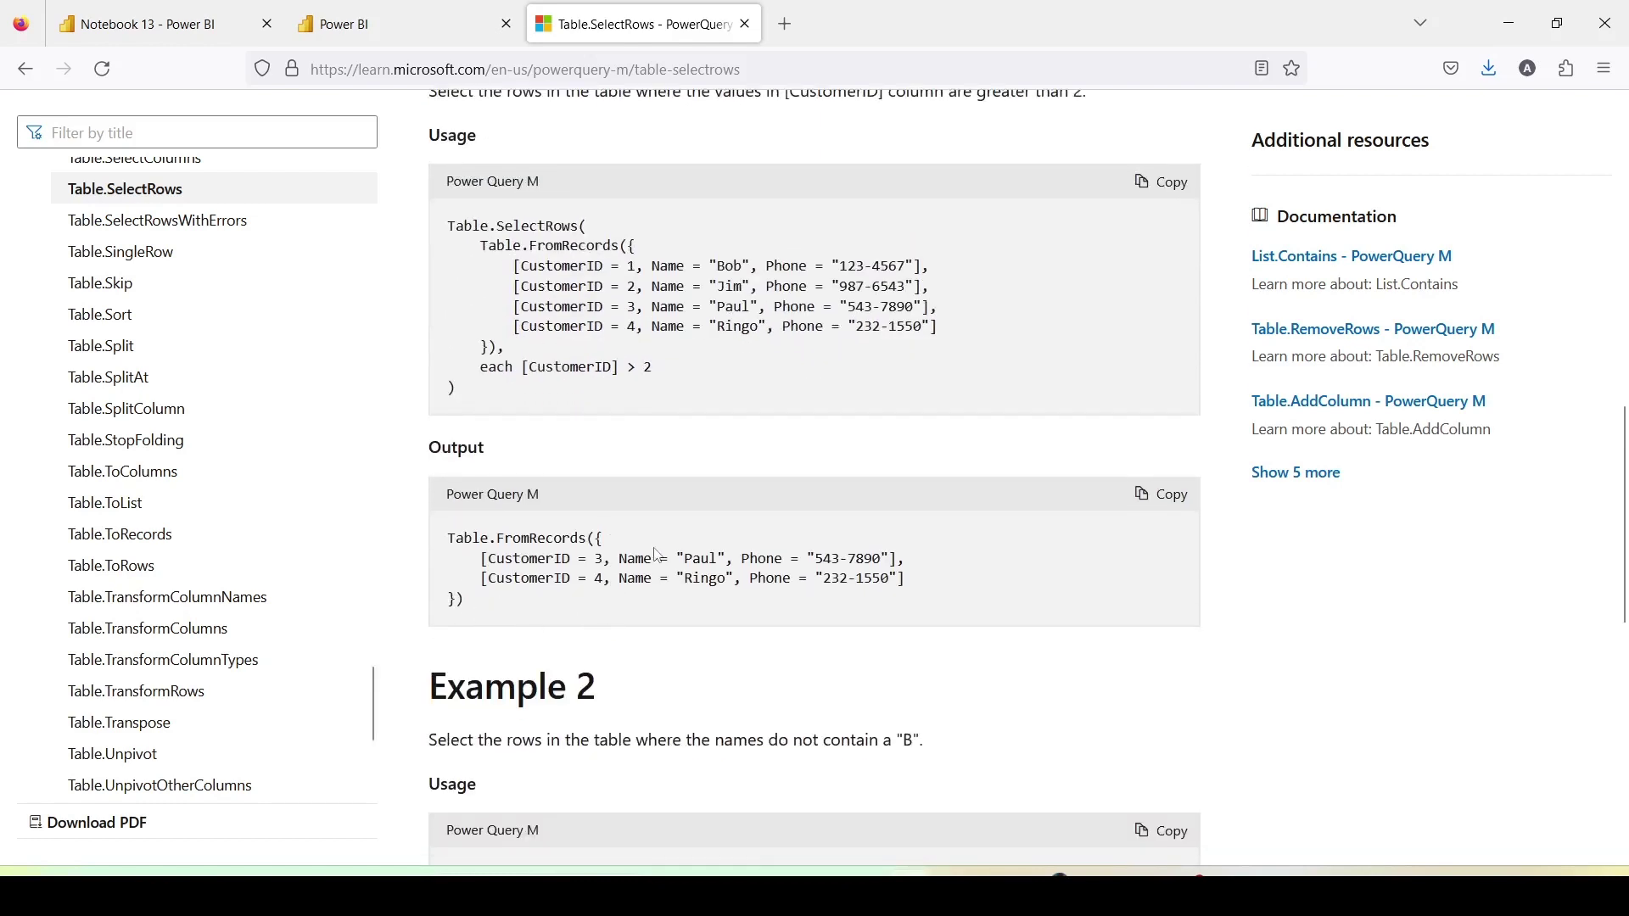
# Examine Example 2 of the Table.SelectRows documentation, focusing on its Text.Contains condition and output.
pyautogui.scroll(-6, 659, 555)
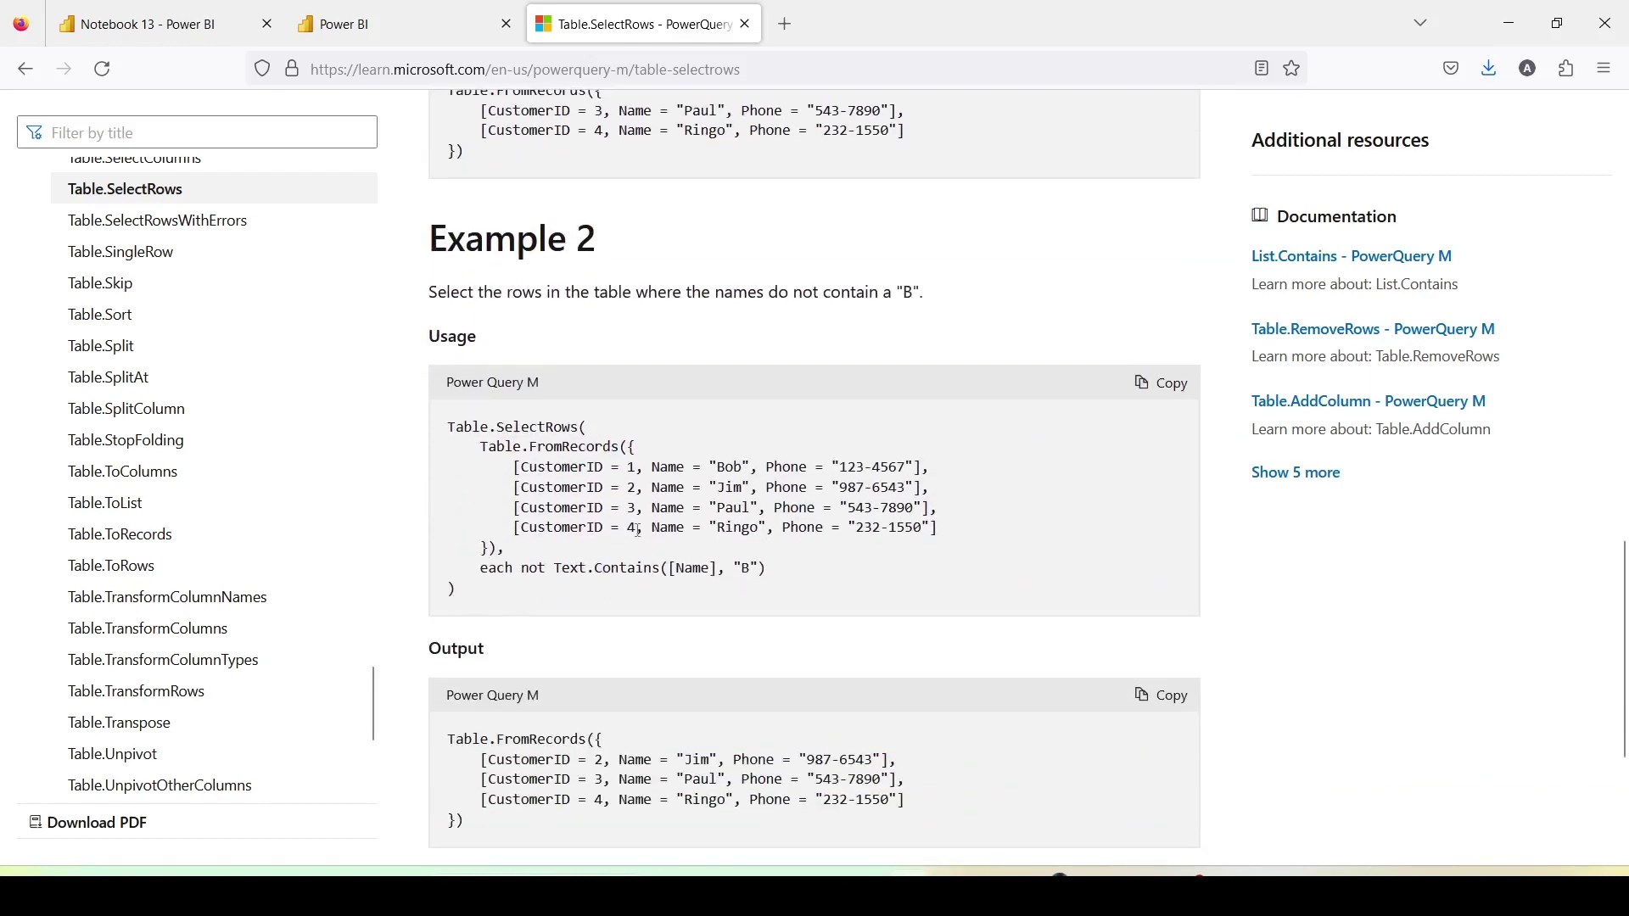
pyautogui.moveTo(767, 568); pyautogui.dragTo(529, 569)
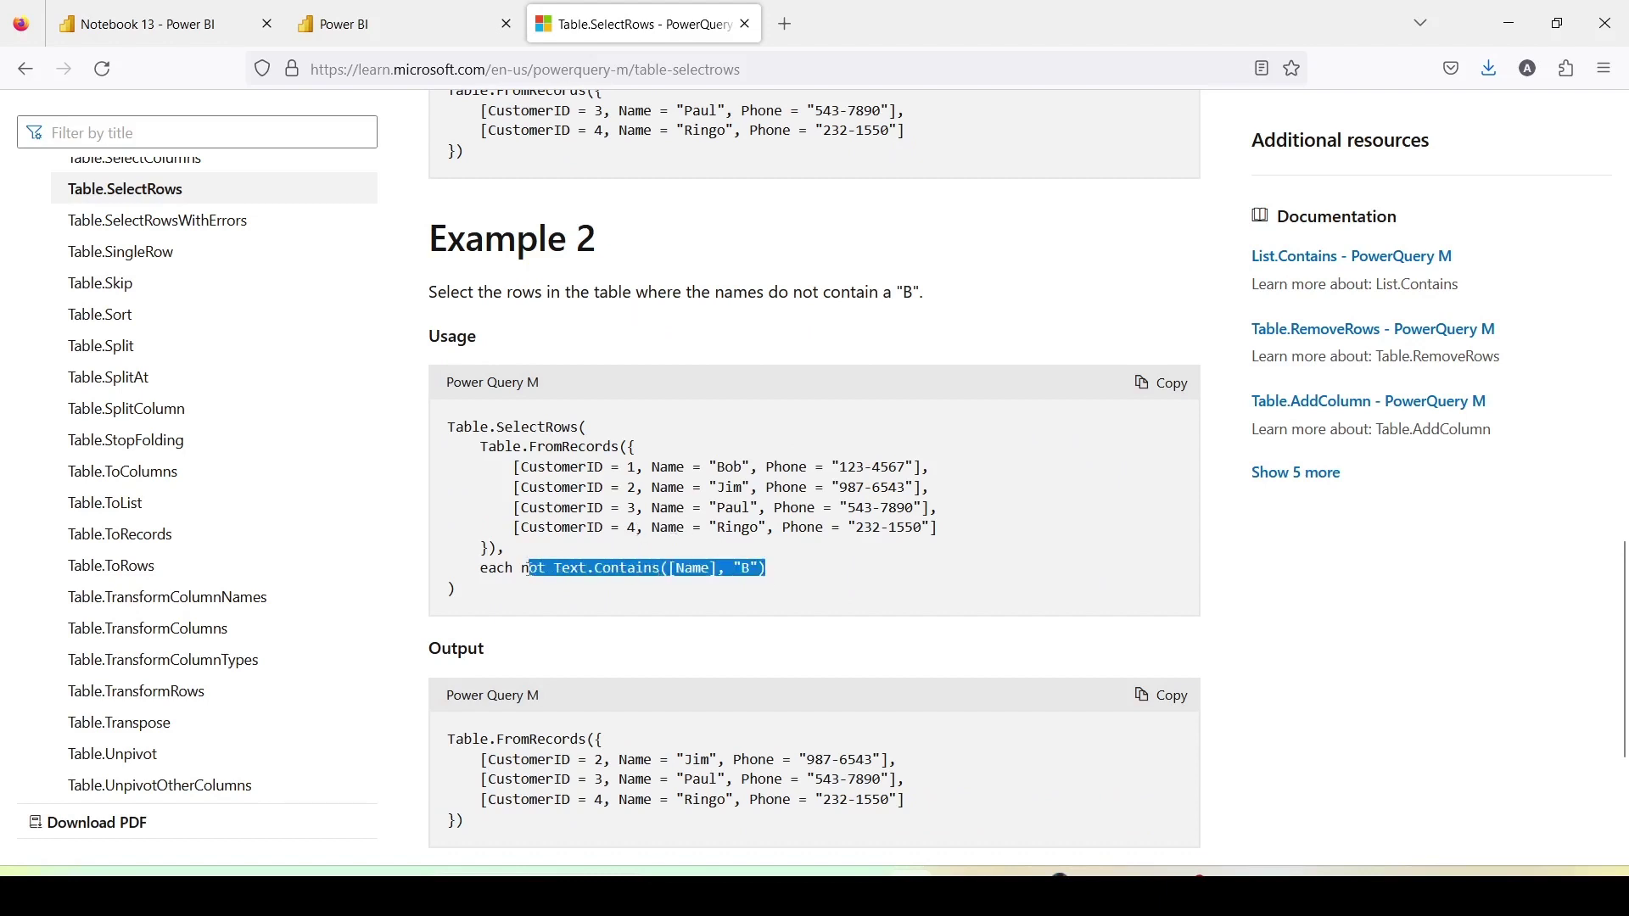
pyautogui.click(605, 569)
pyautogui.doubleClick(630, 569)
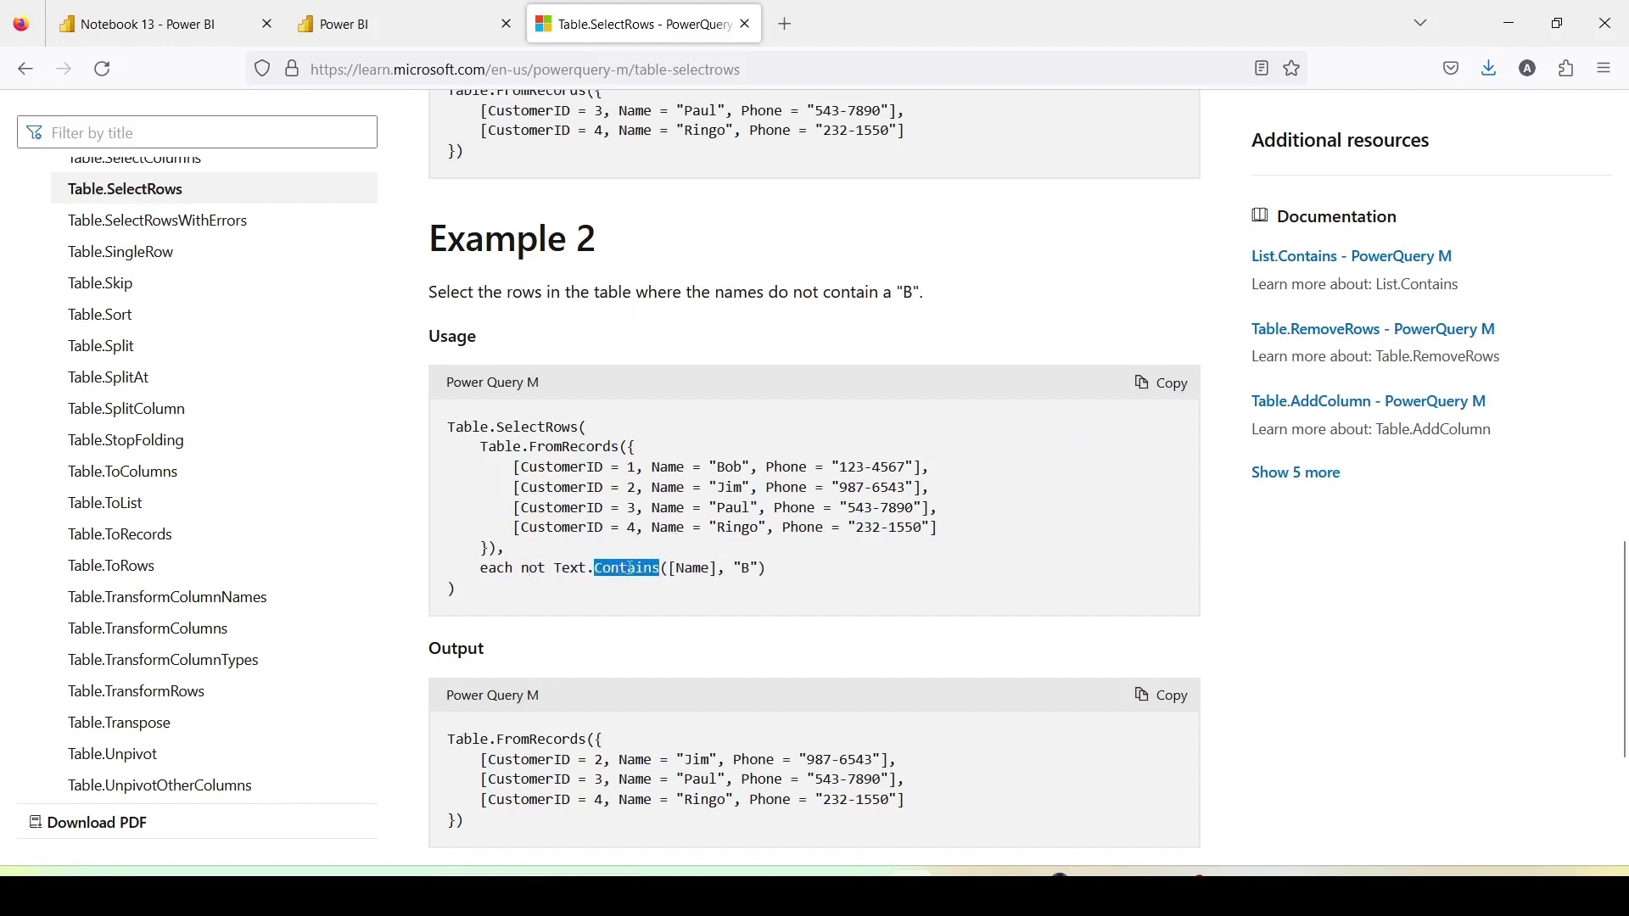
pyautogui.doubleClick(746, 568)
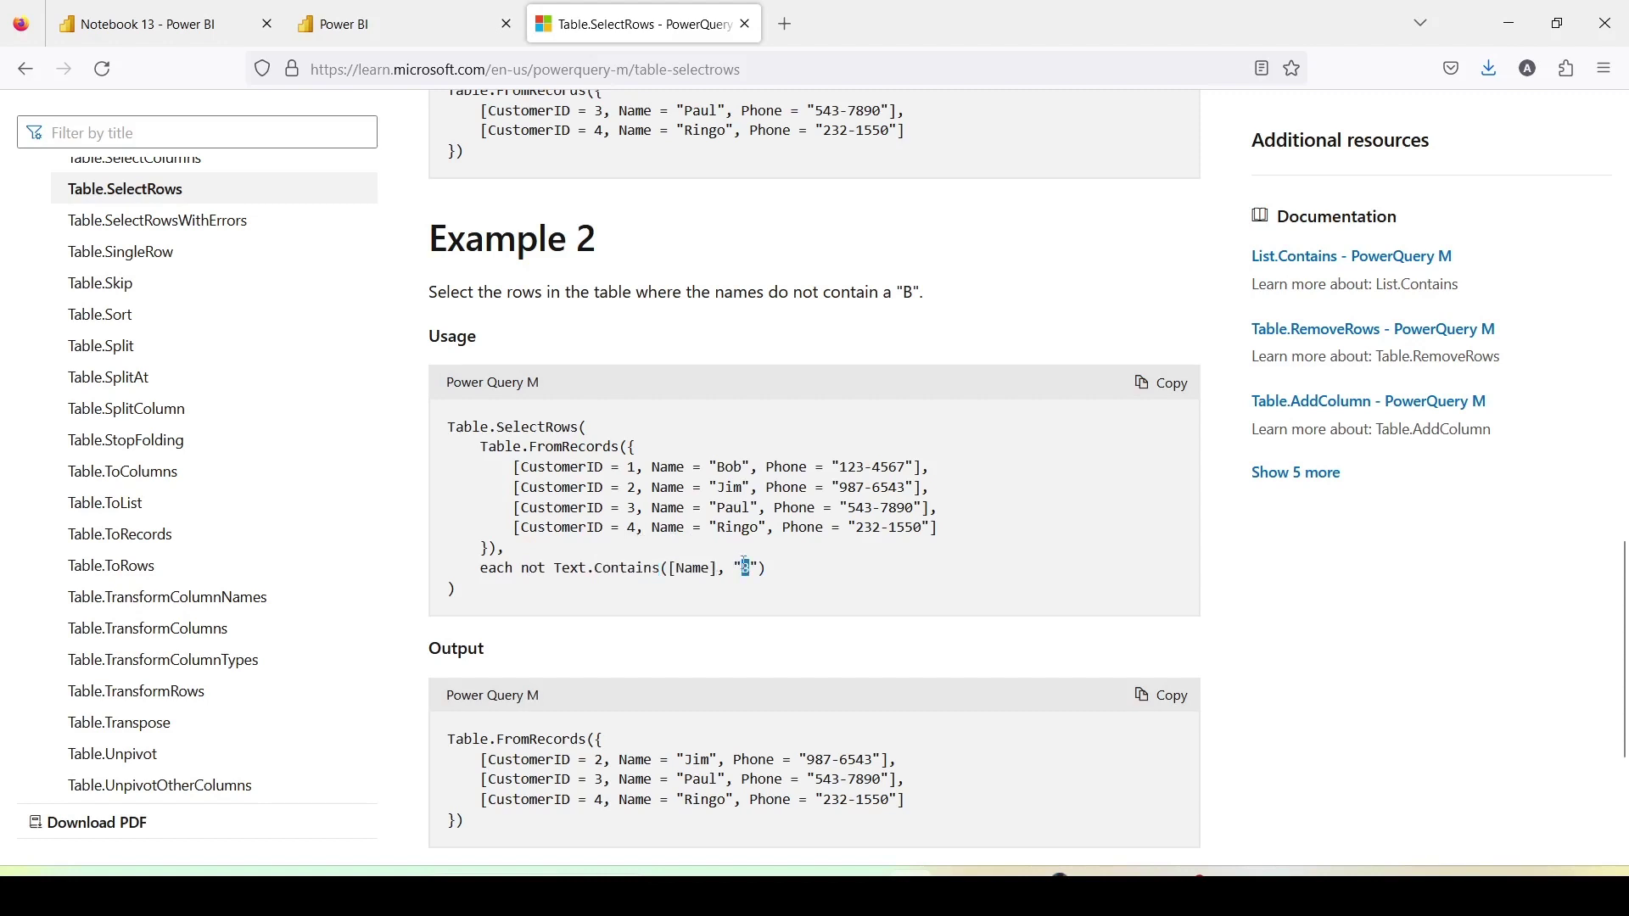
pyautogui.scroll(-3, 698, 607)
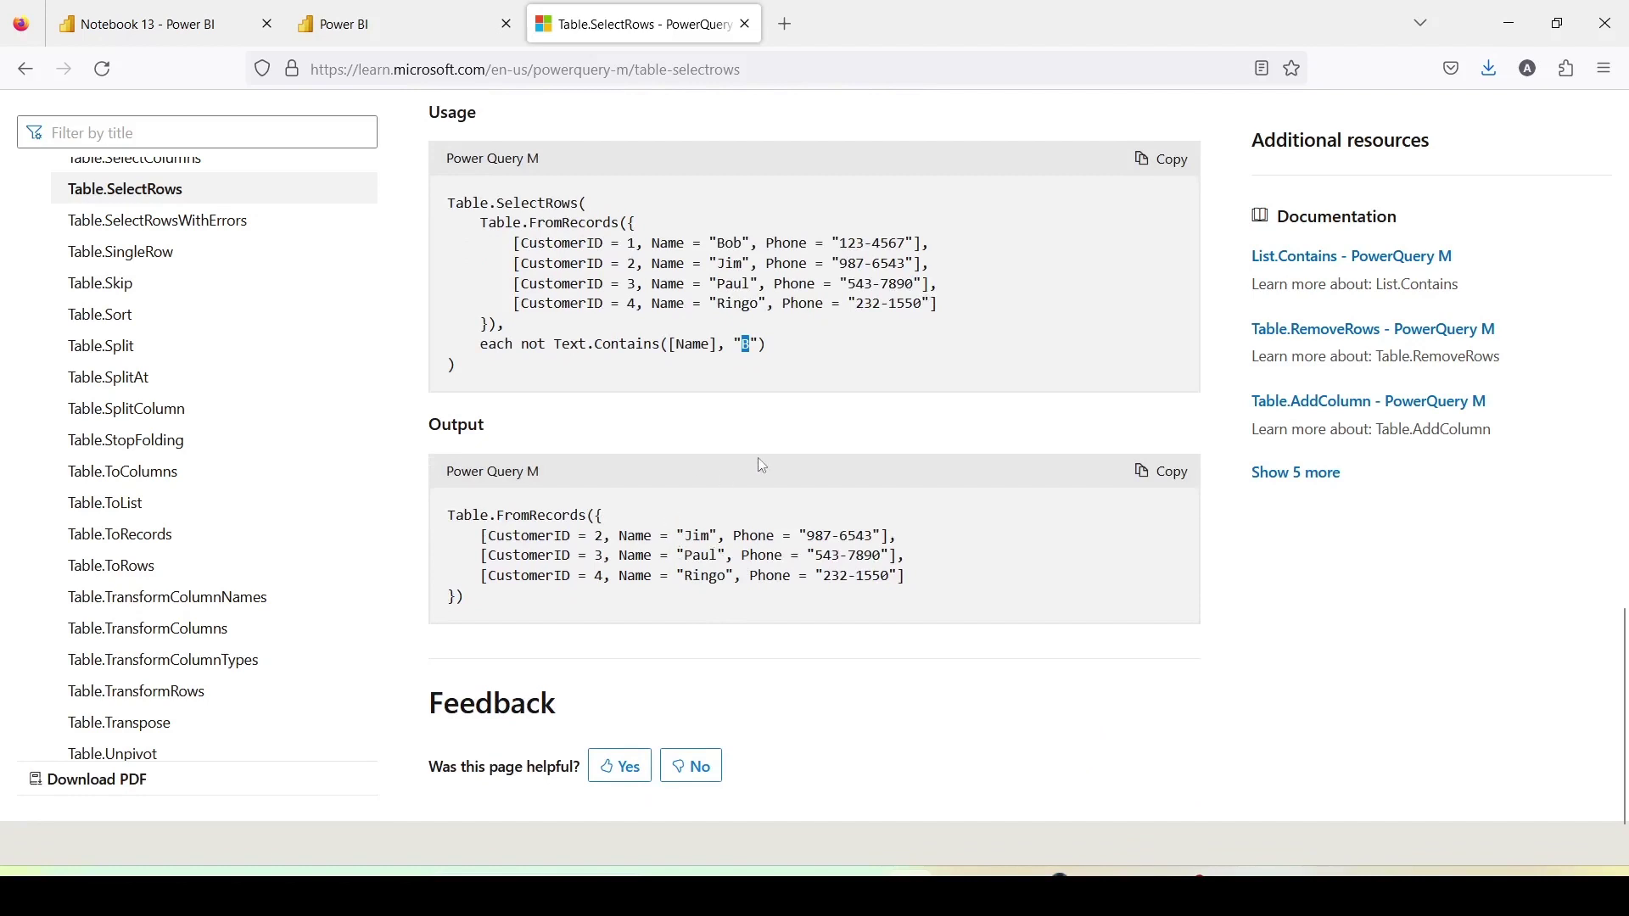
pyautogui.scroll(5, 762, 466)
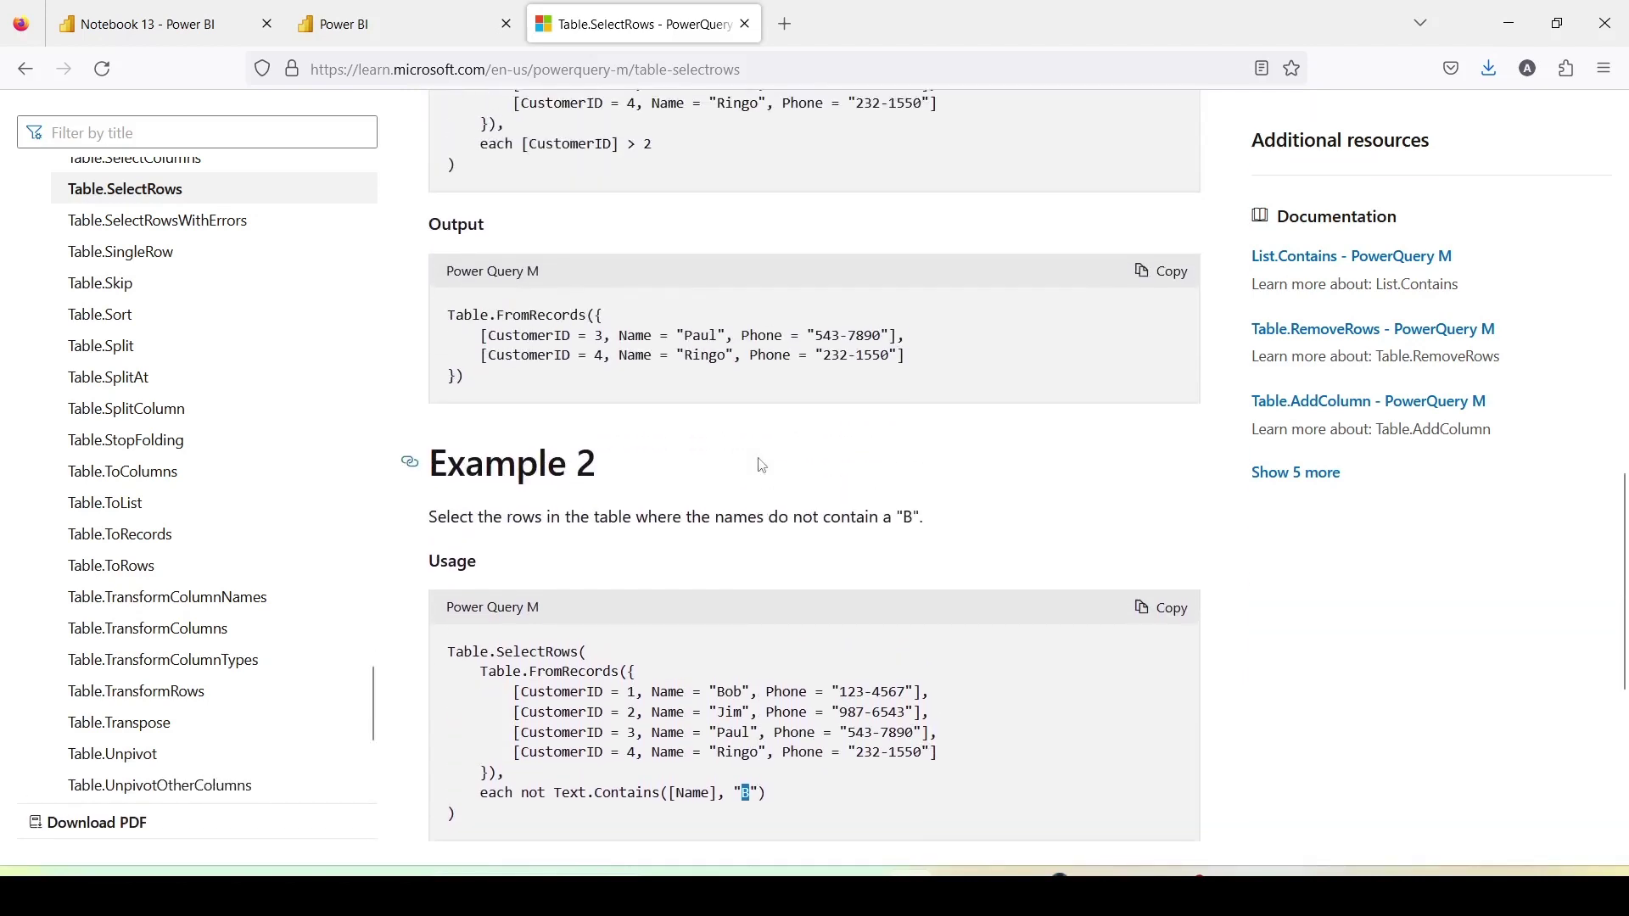
pyautogui.scroll(3, 763, 466)
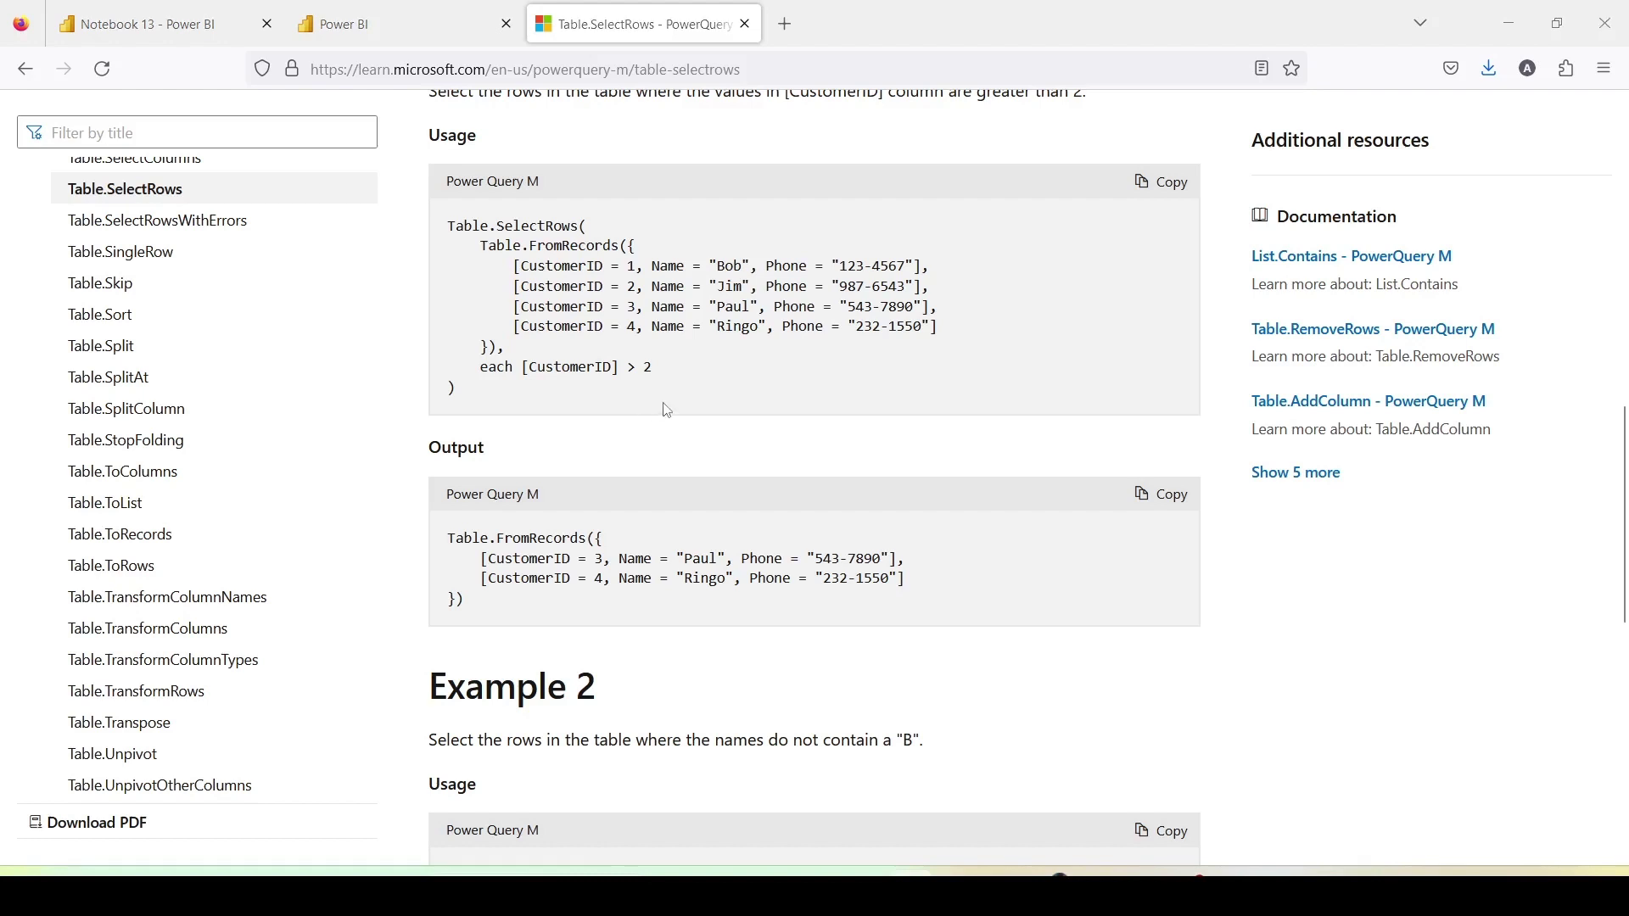
# Switch to the Power Query Table Functions report in Power BI Desktop and open its Power Query Editor.
pyautogui.hotkey('alt', 'Tab')
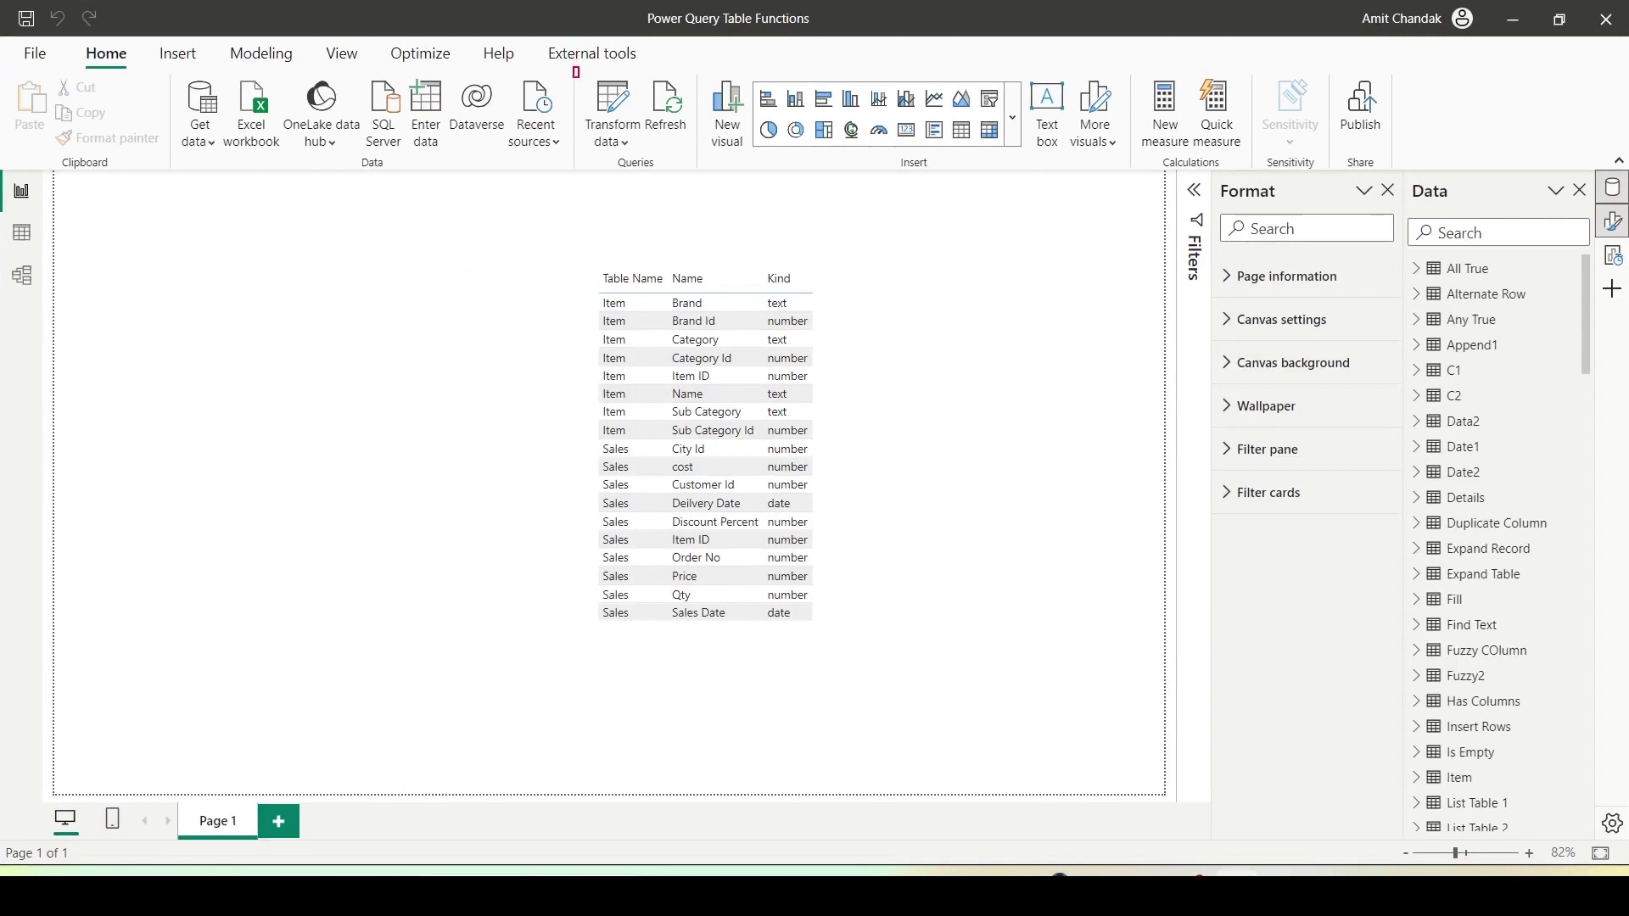
pyautogui.moveTo(573, 67); pyautogui.dragTo(655, 178)
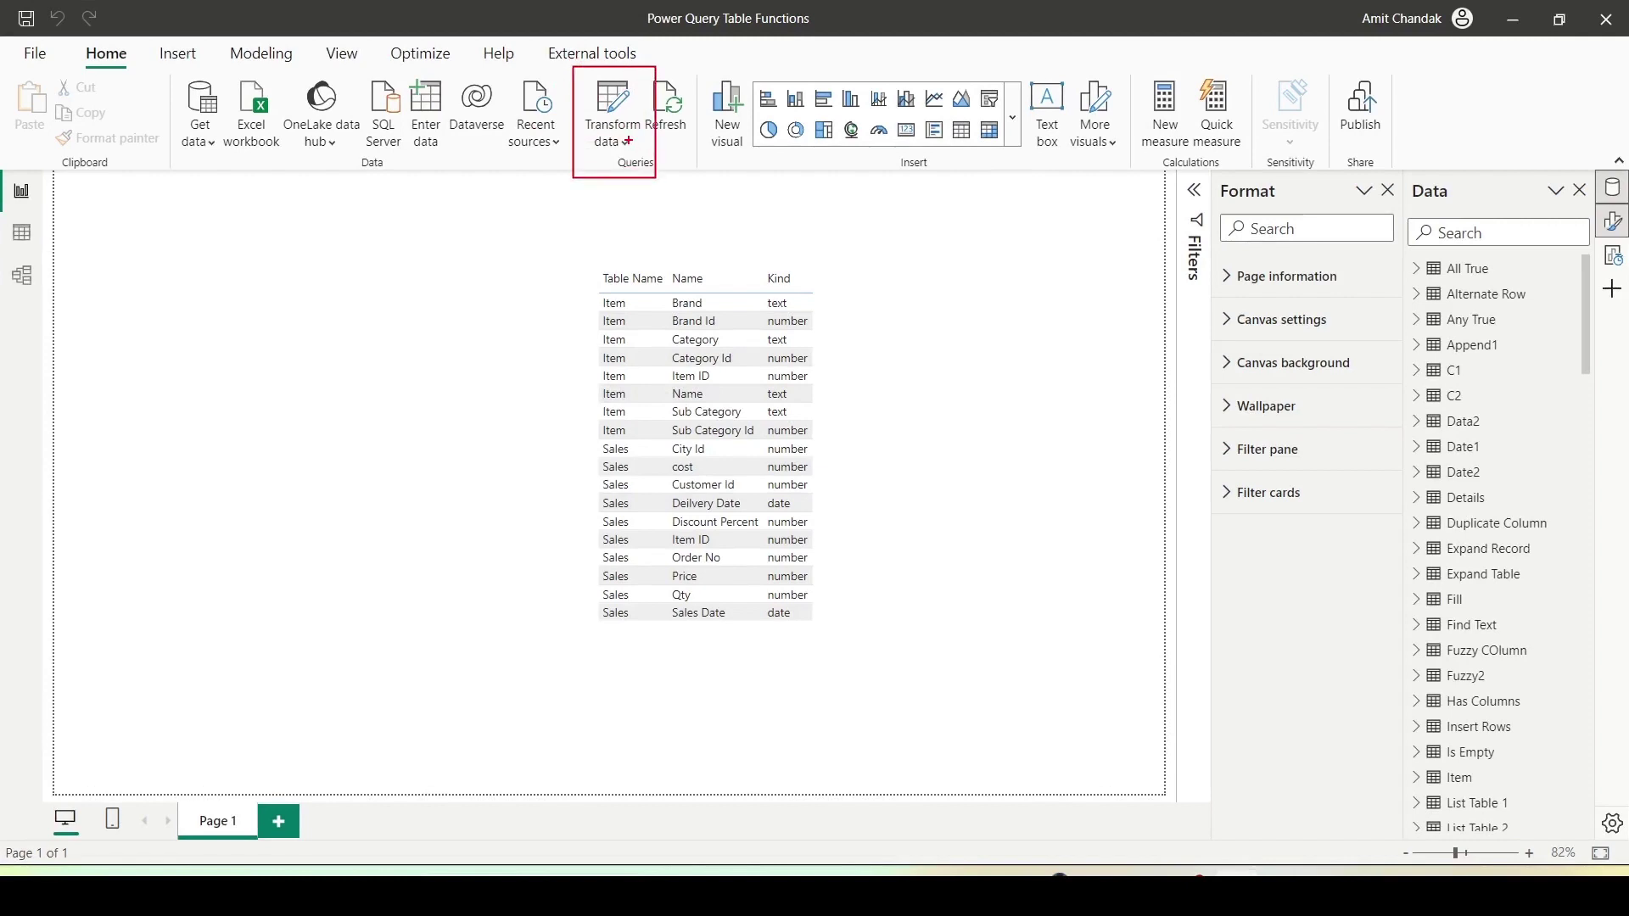
pyautogui.press('Escape')
pyautogui.click(627, 141)
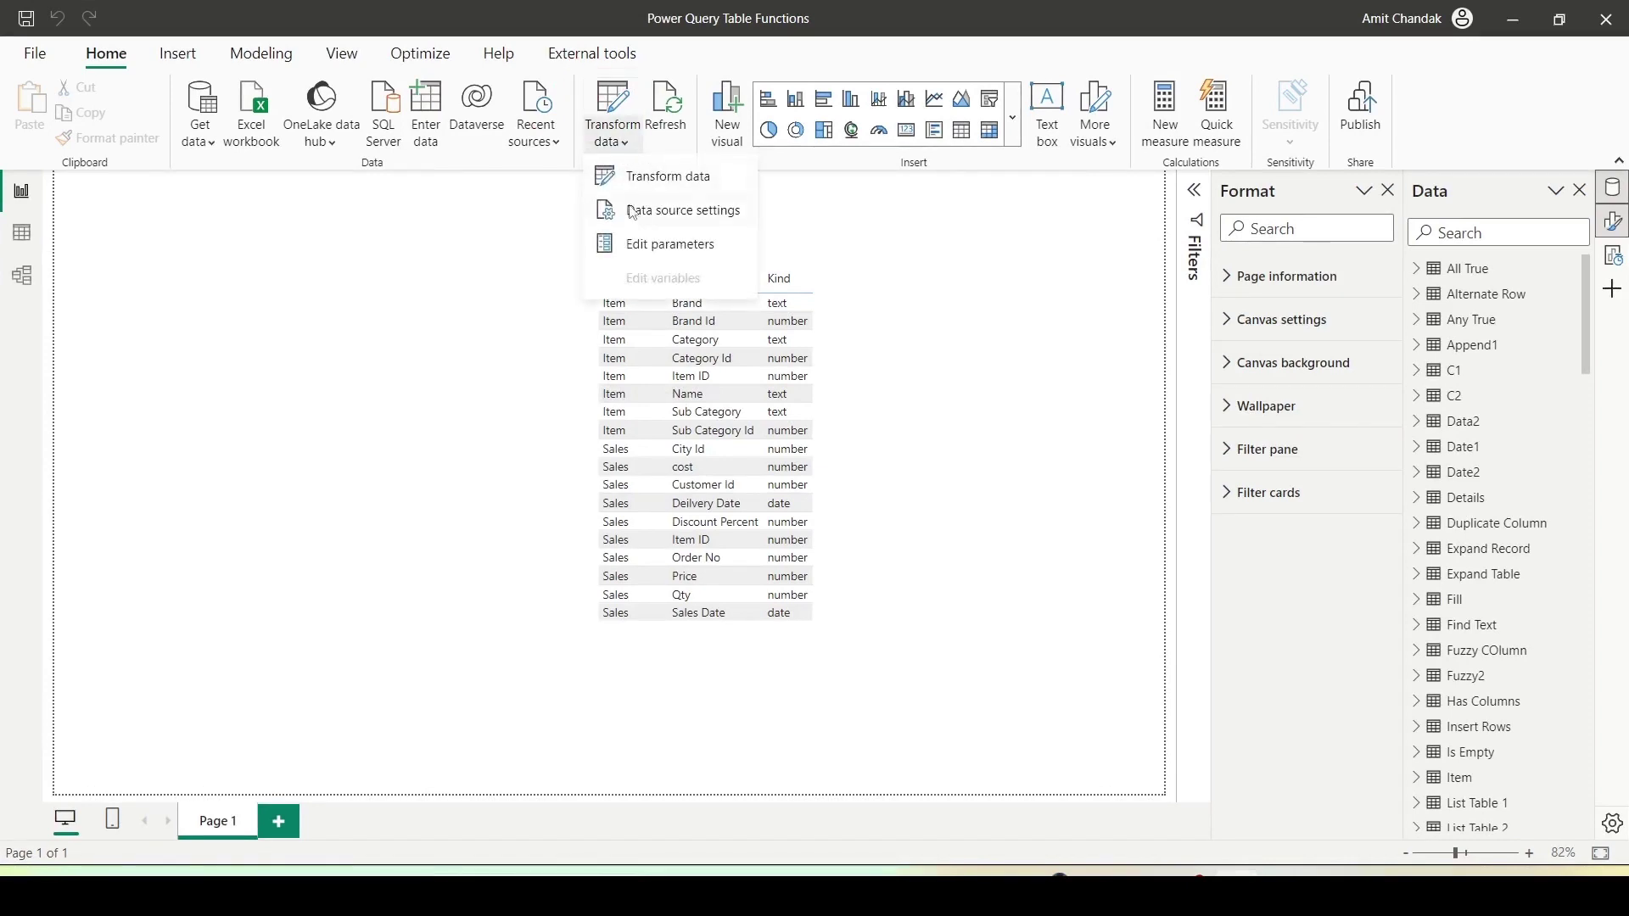
pyautogui.click(642, 178)
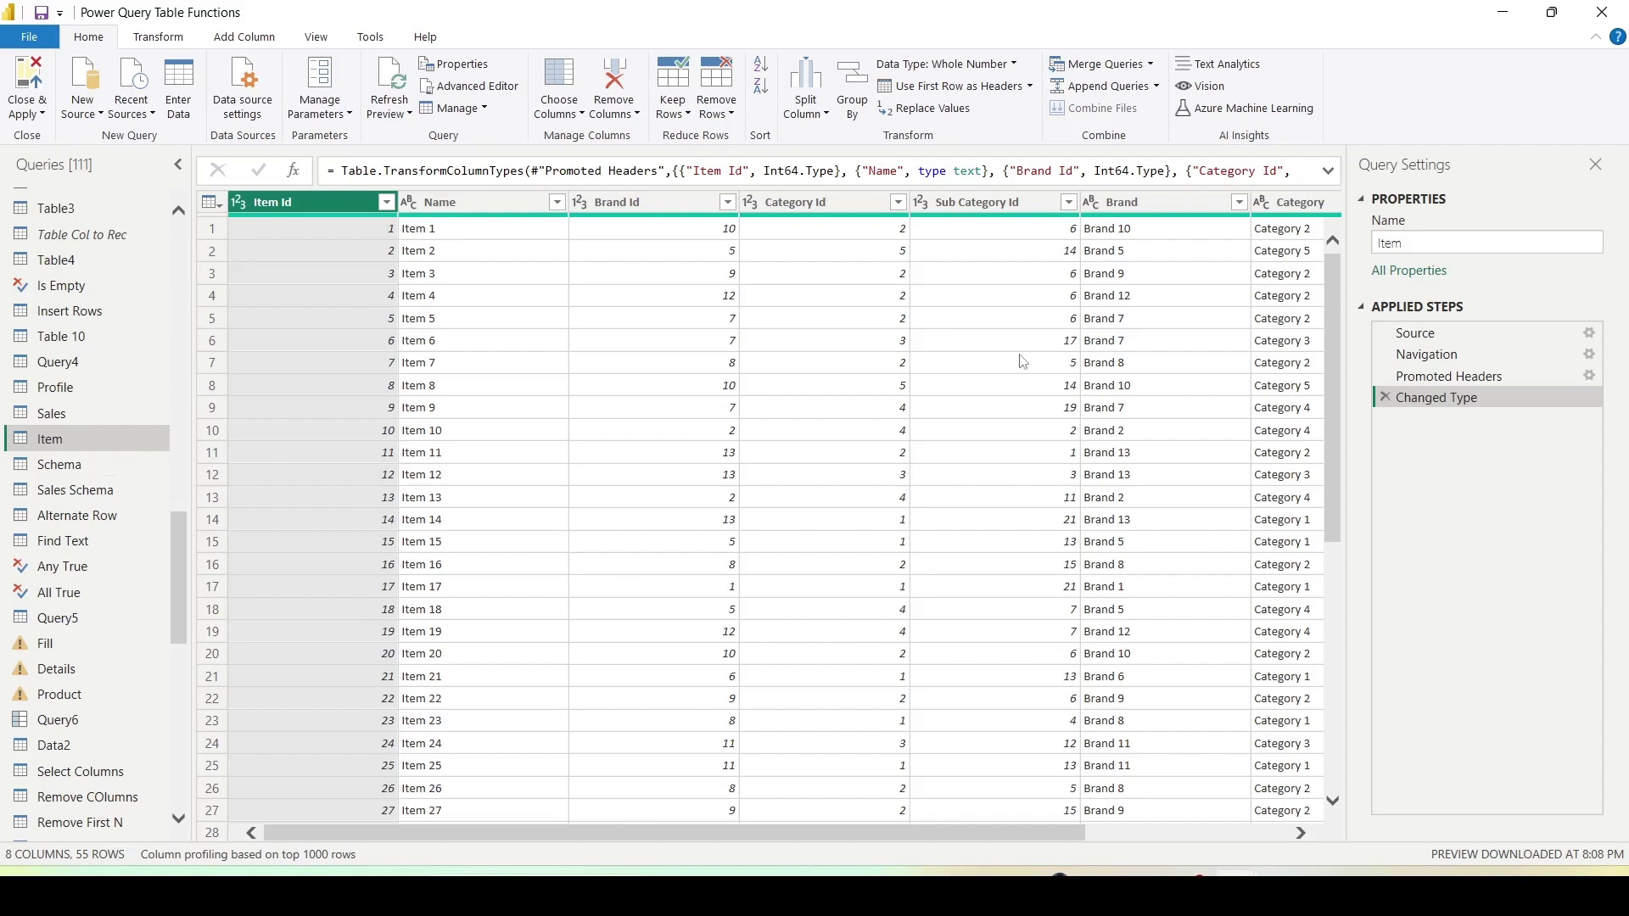
# Filter the Brand column of the Item query to keep only Brand 1.
pyautogui.click(1241, 209)
pyautogui.click(1240, 203)
pyautogui.click(938, 426)
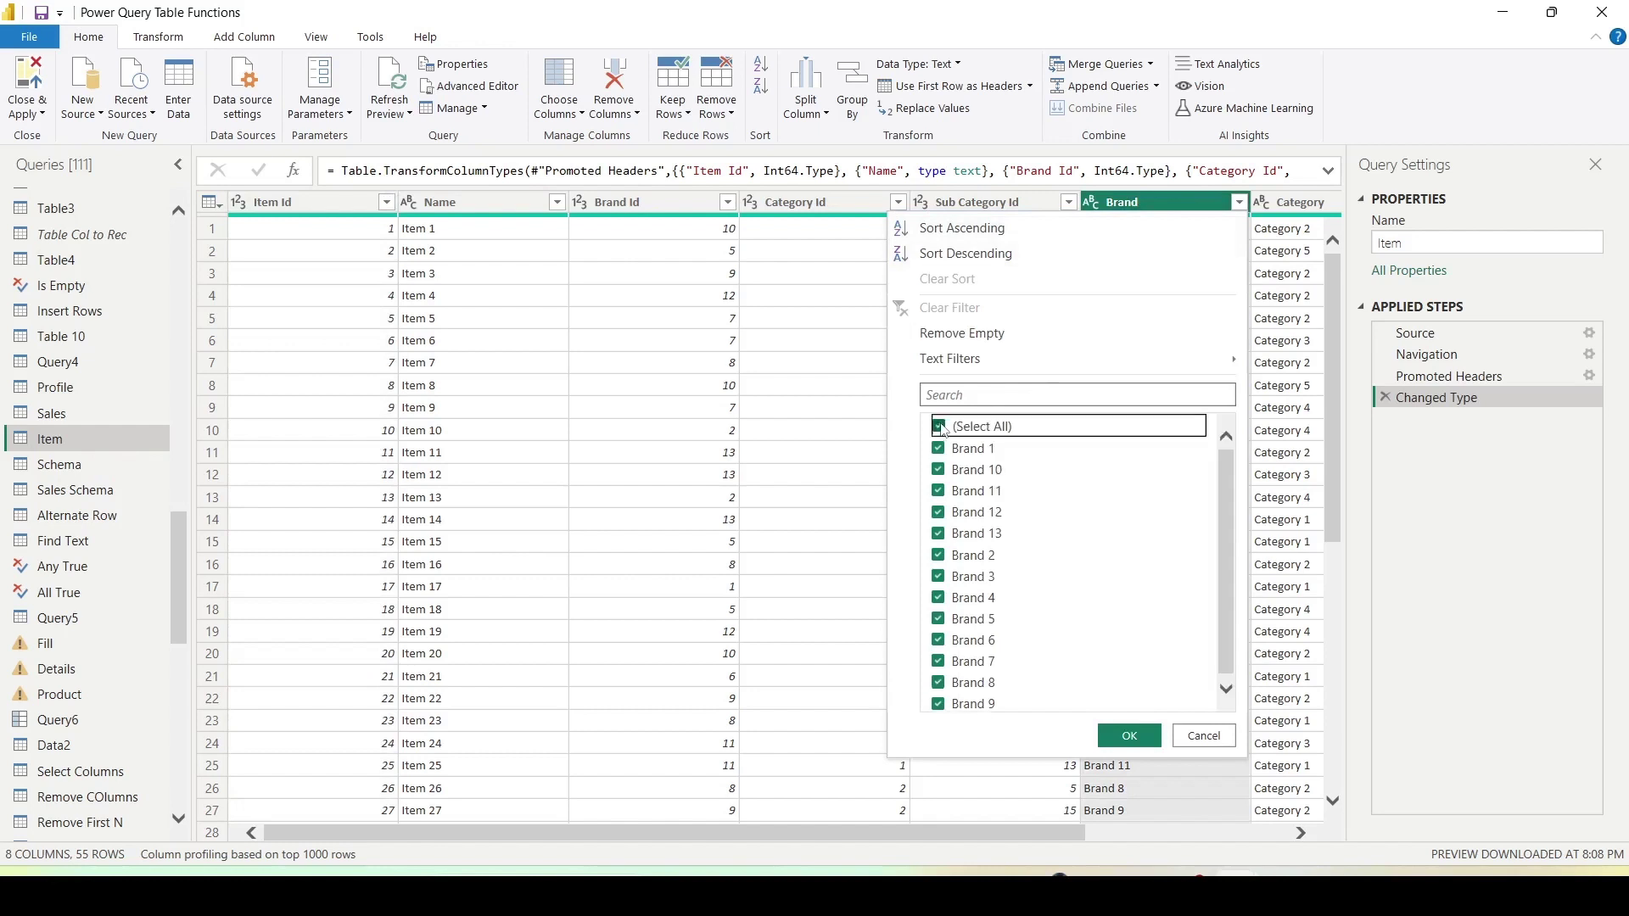
pyautogui.click(938, 448)
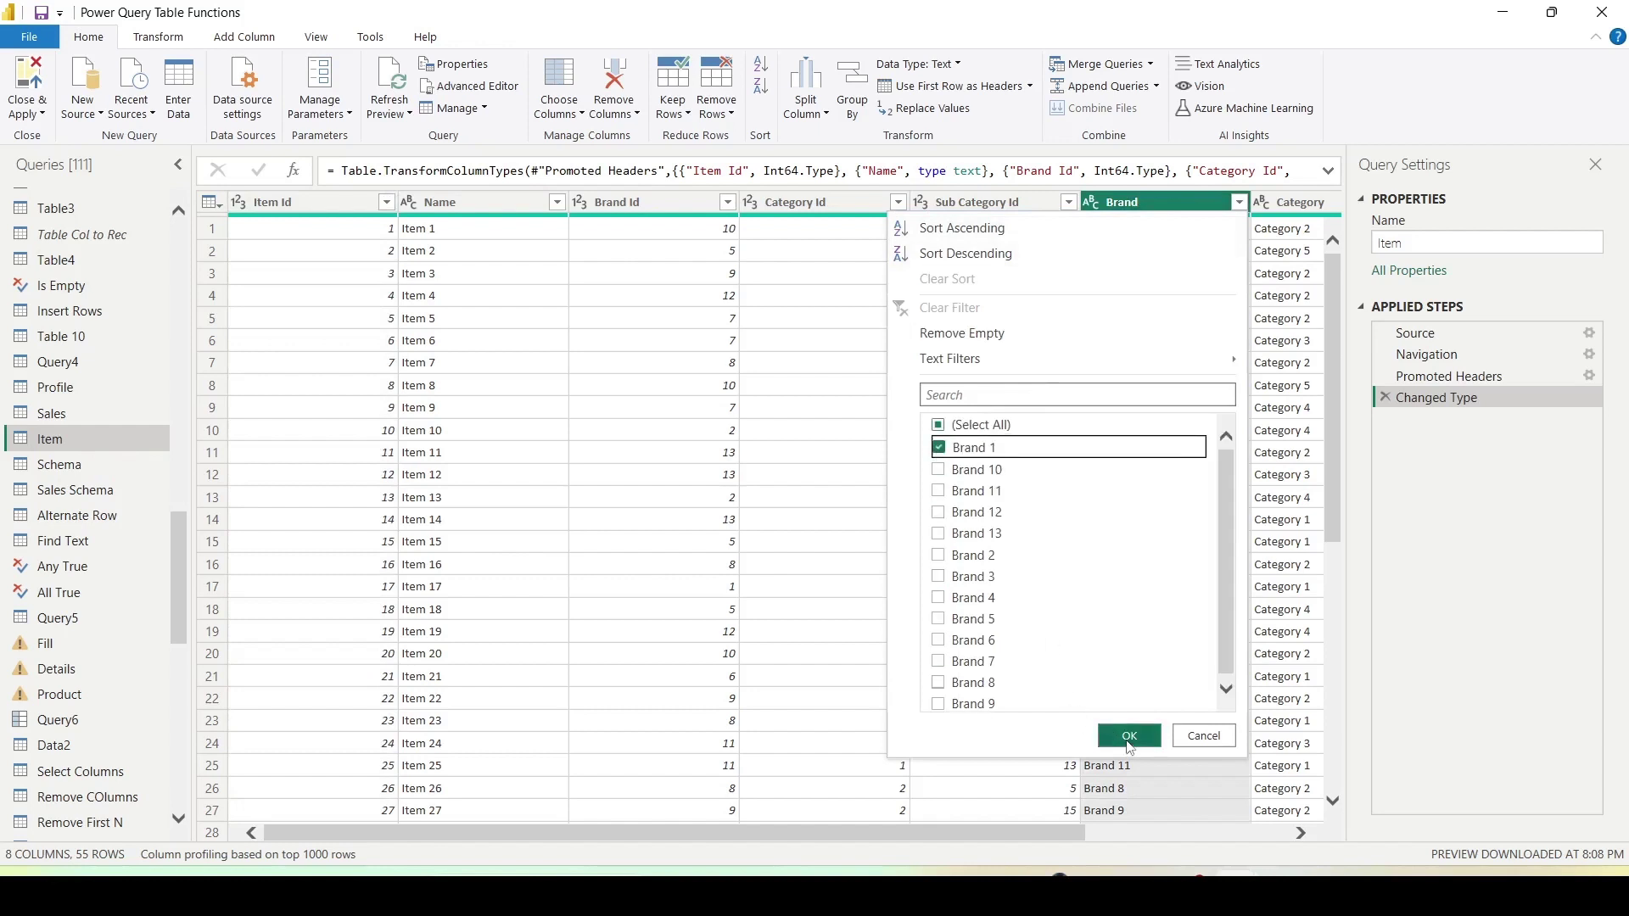
pyautogui.click(1129, 736)
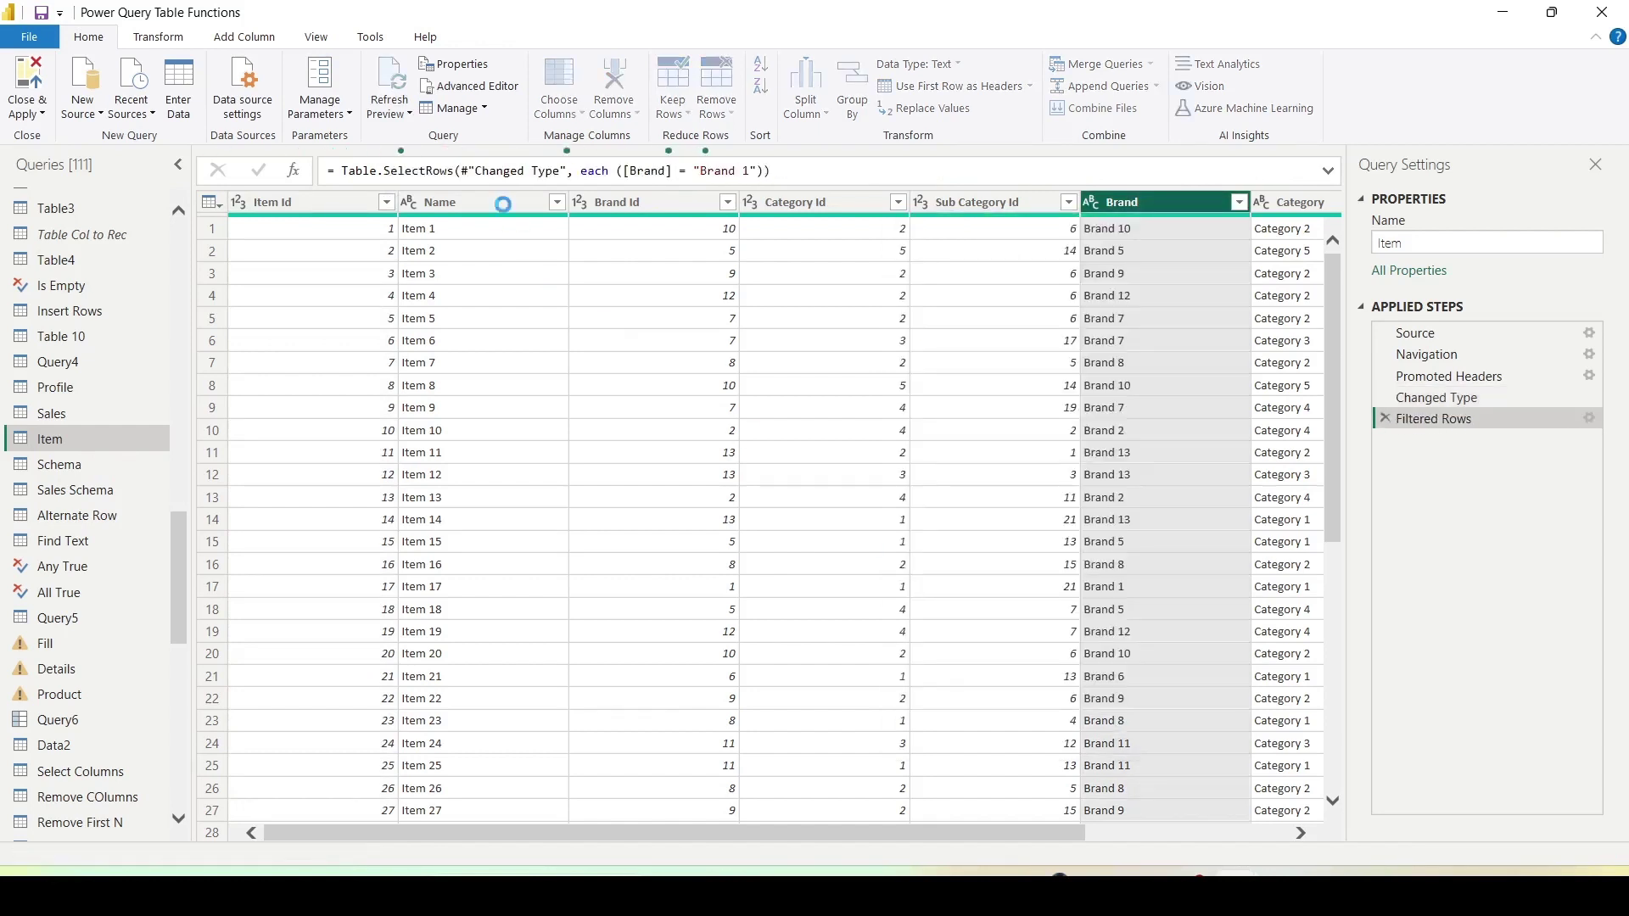
# Inspect the Table.SelectRows formula generated by the Brand filter and delete the Filtered Rows step from the Item query.
pyautogui.moveTo(343, 170); pyautogui.dragTo(787, 168)
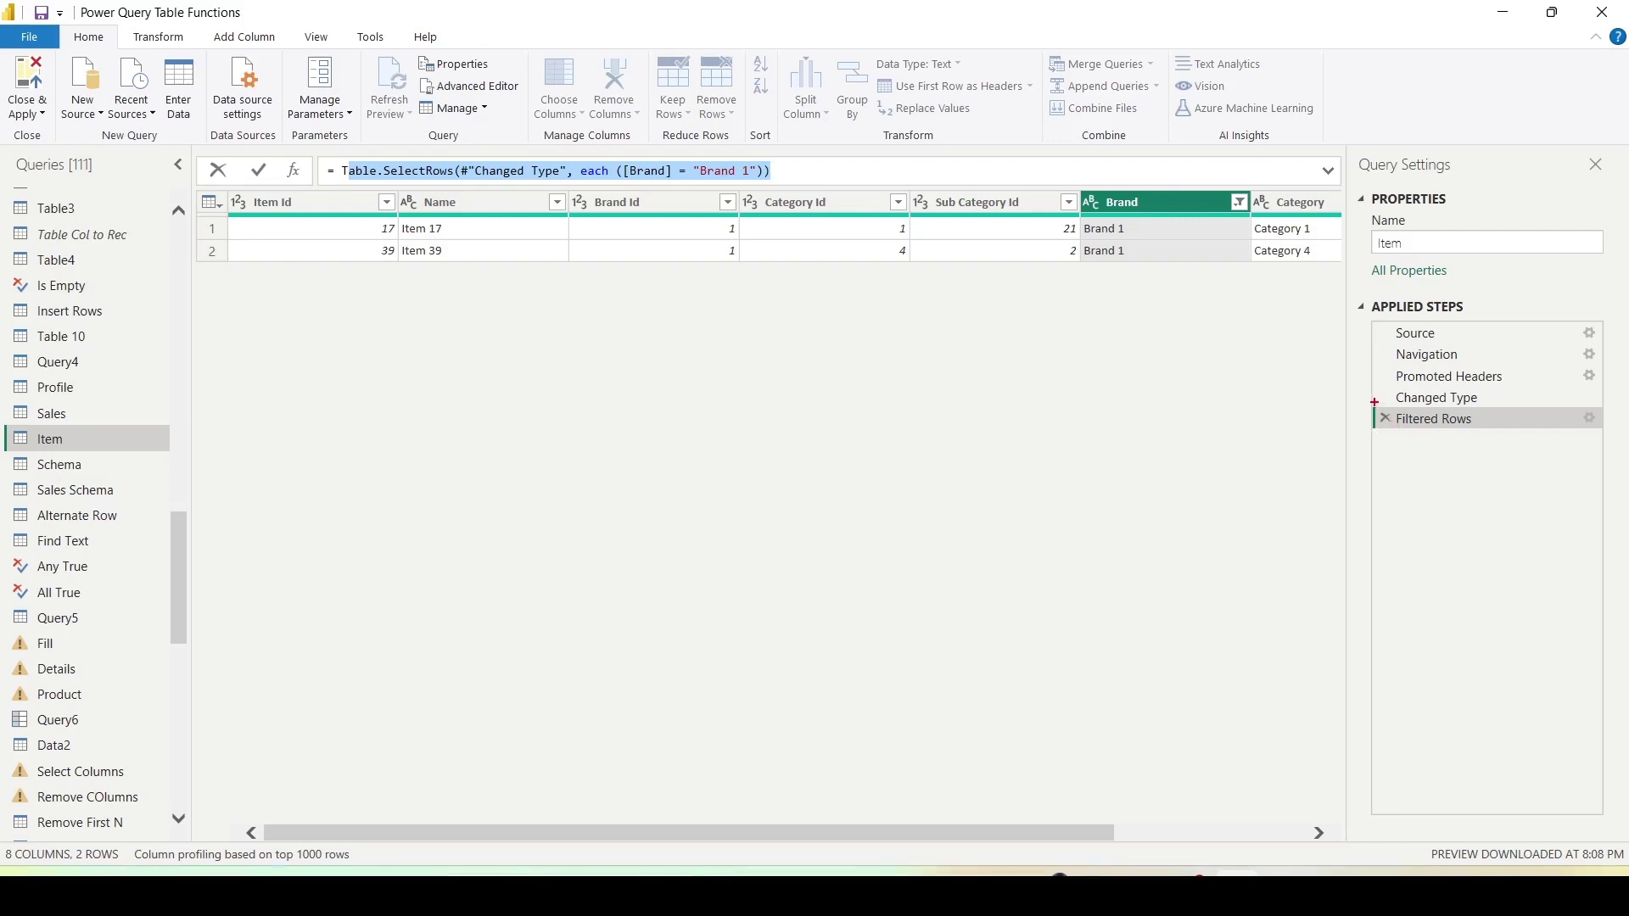
pyautogui.click(1472, 454)
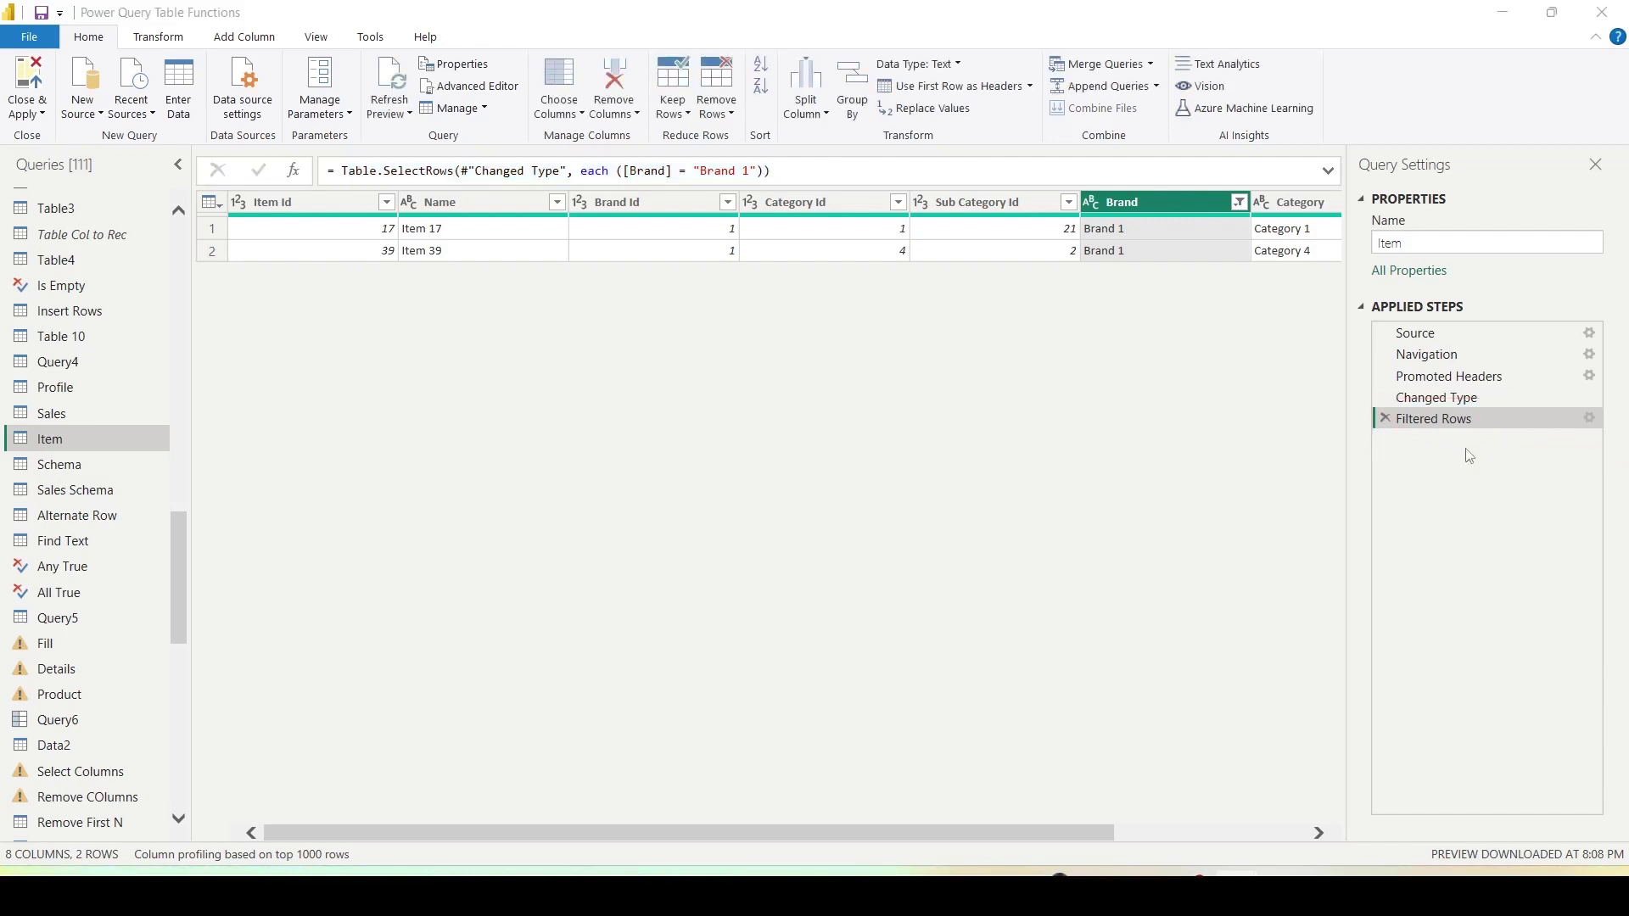
pyautogui.click(1385, 419)
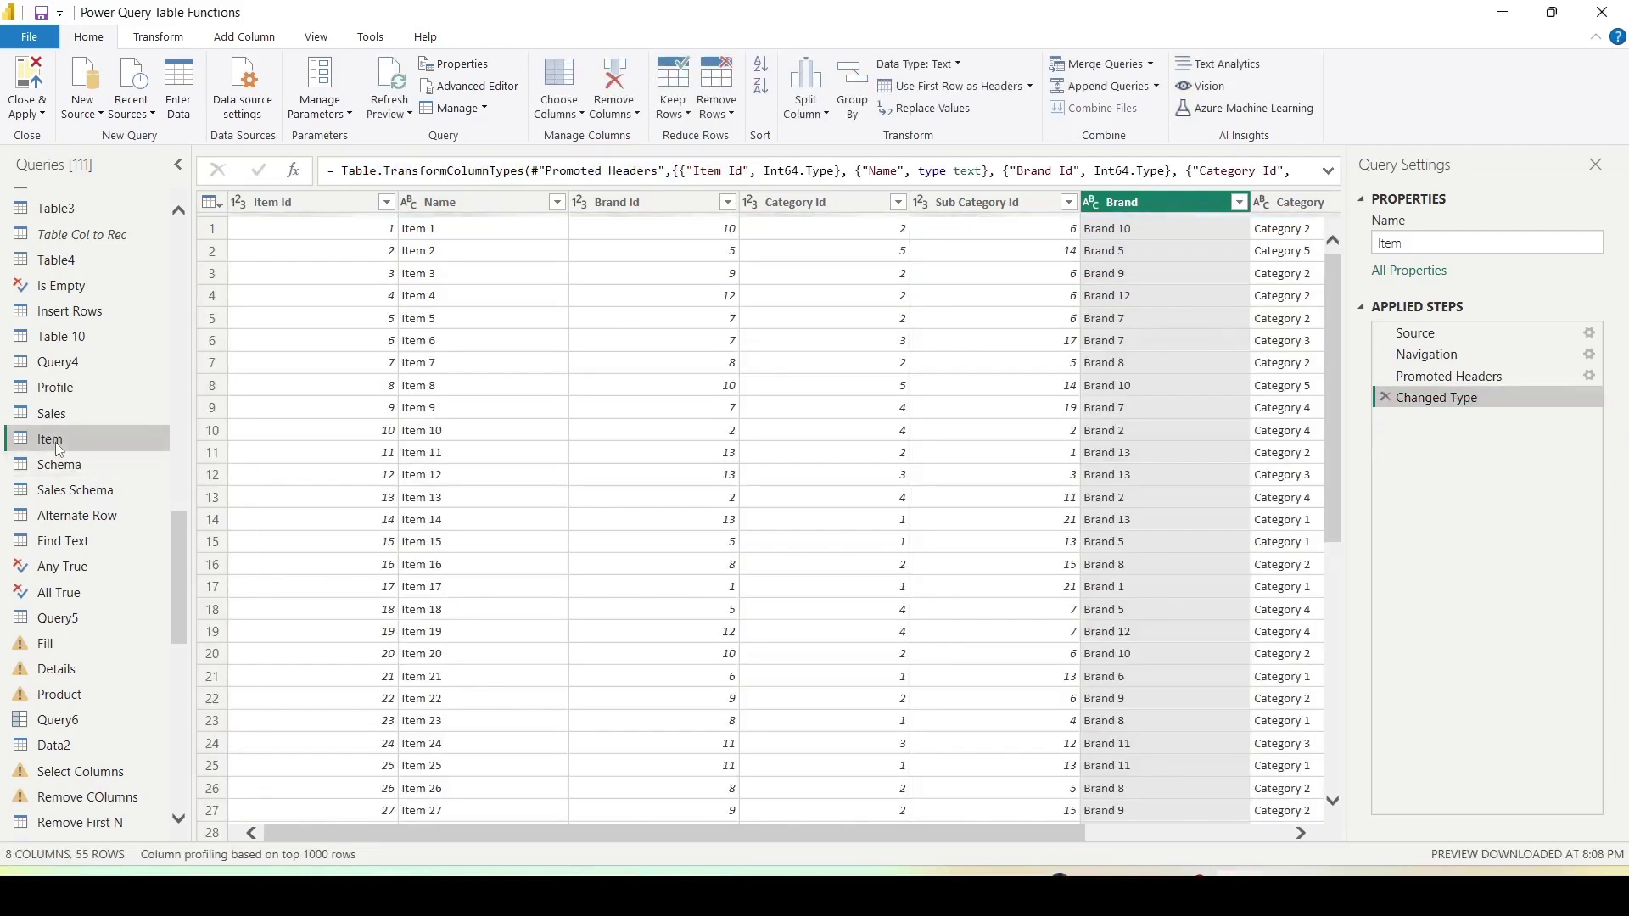
# Open the Item query's M code for editing and add a blank line after the Changed Type step.
pyautogui.rightClick(57, 447)
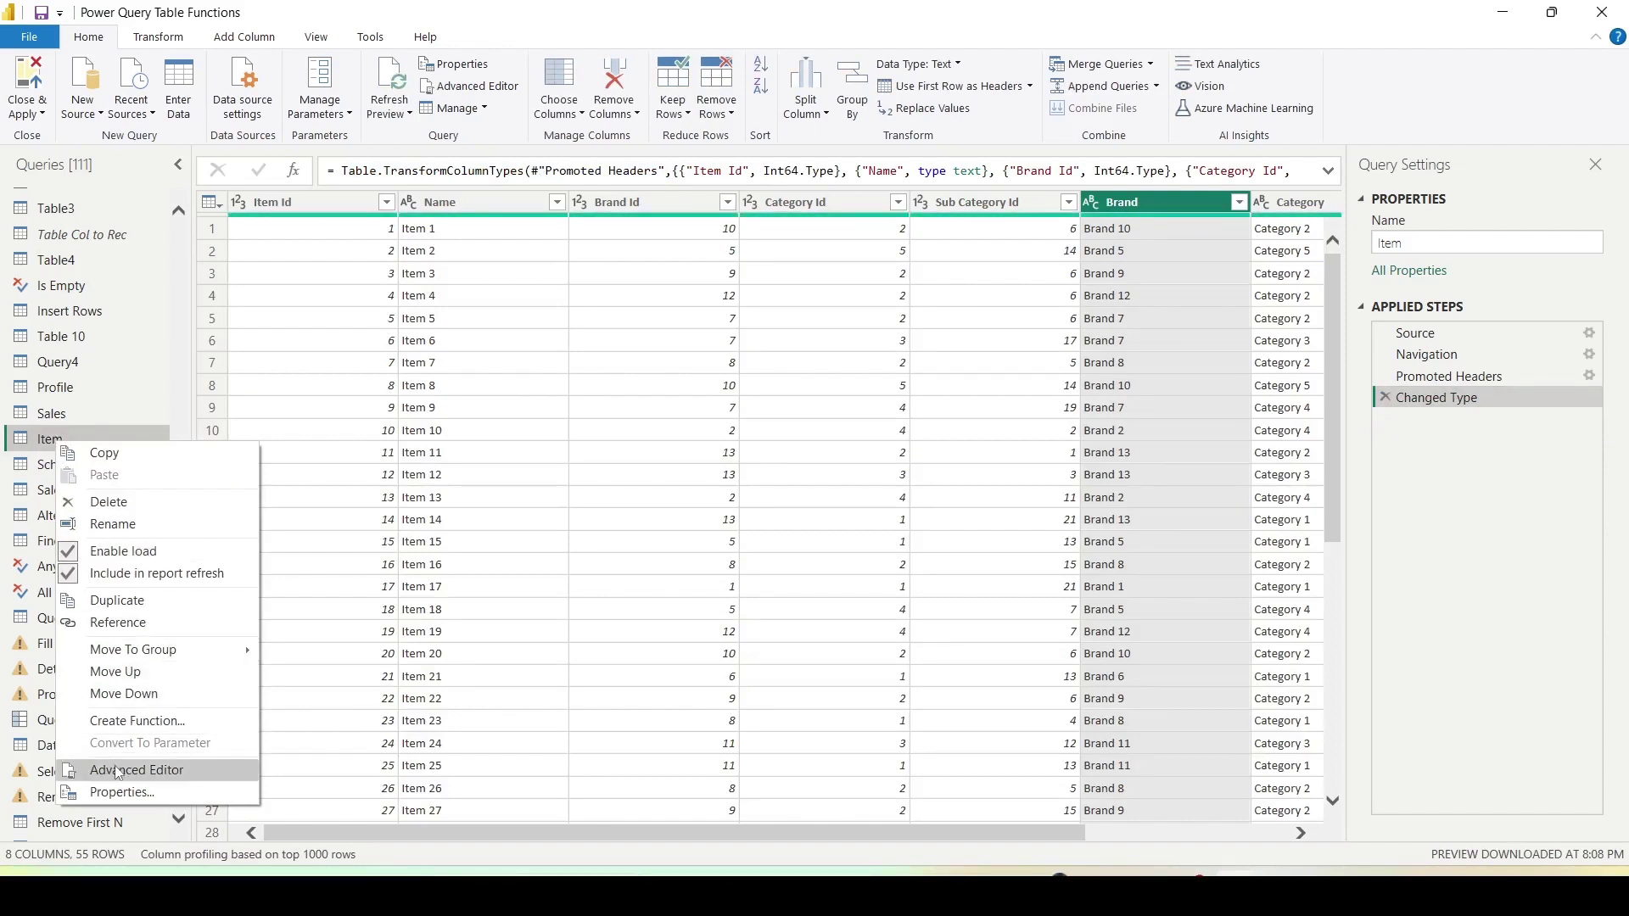
pyautogui.click(117, 772)
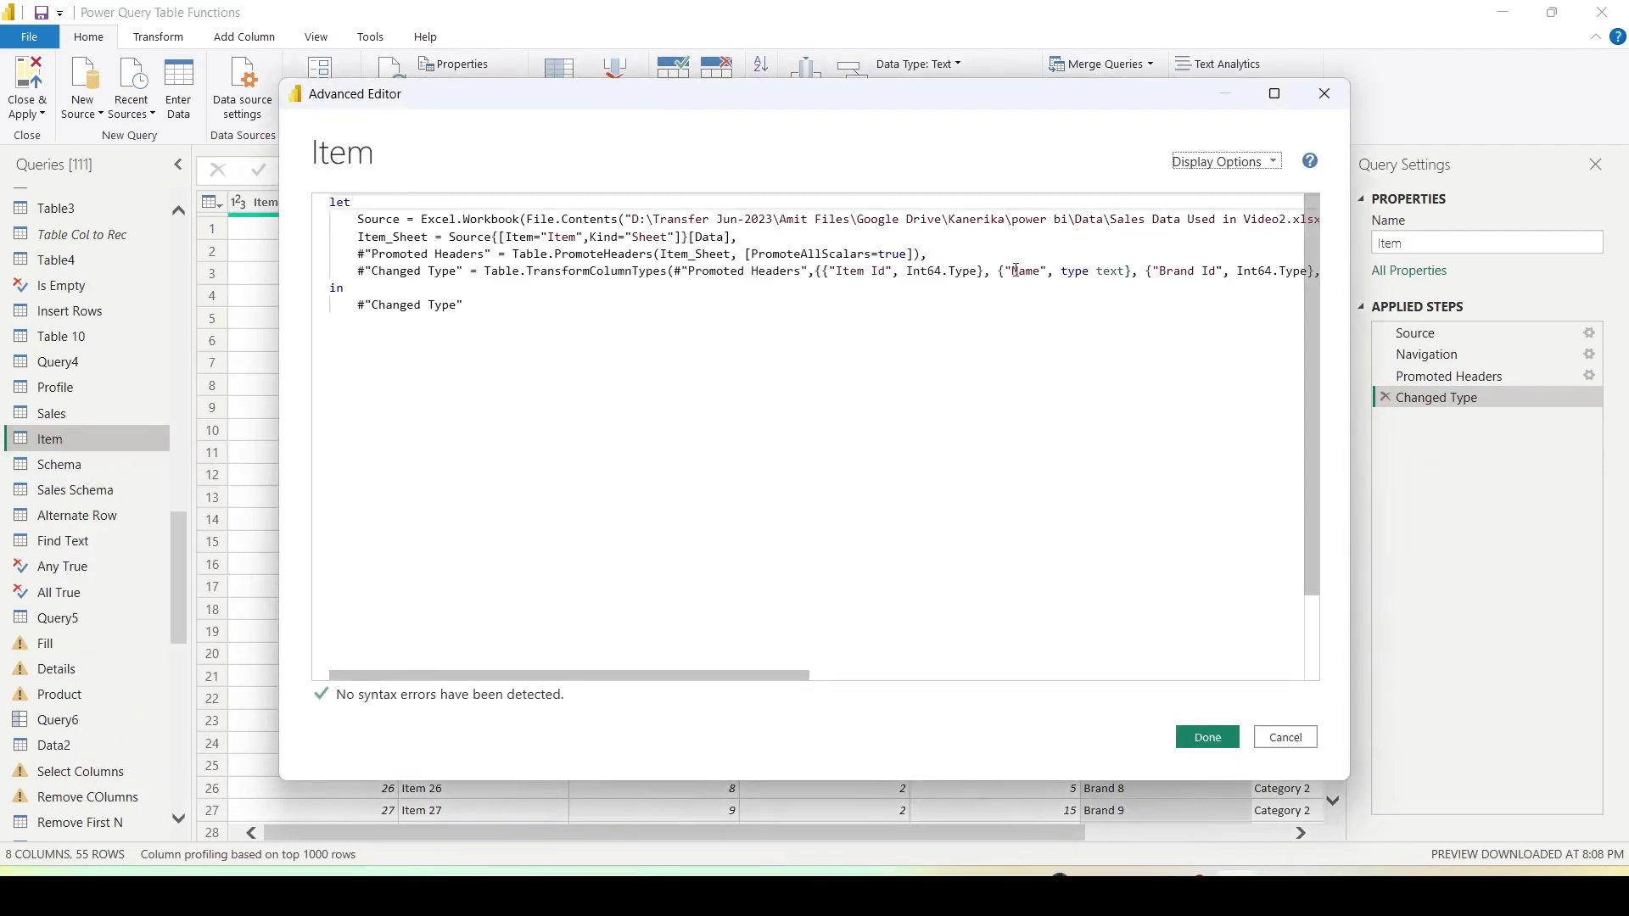
pyautogui.click(1197, 272)
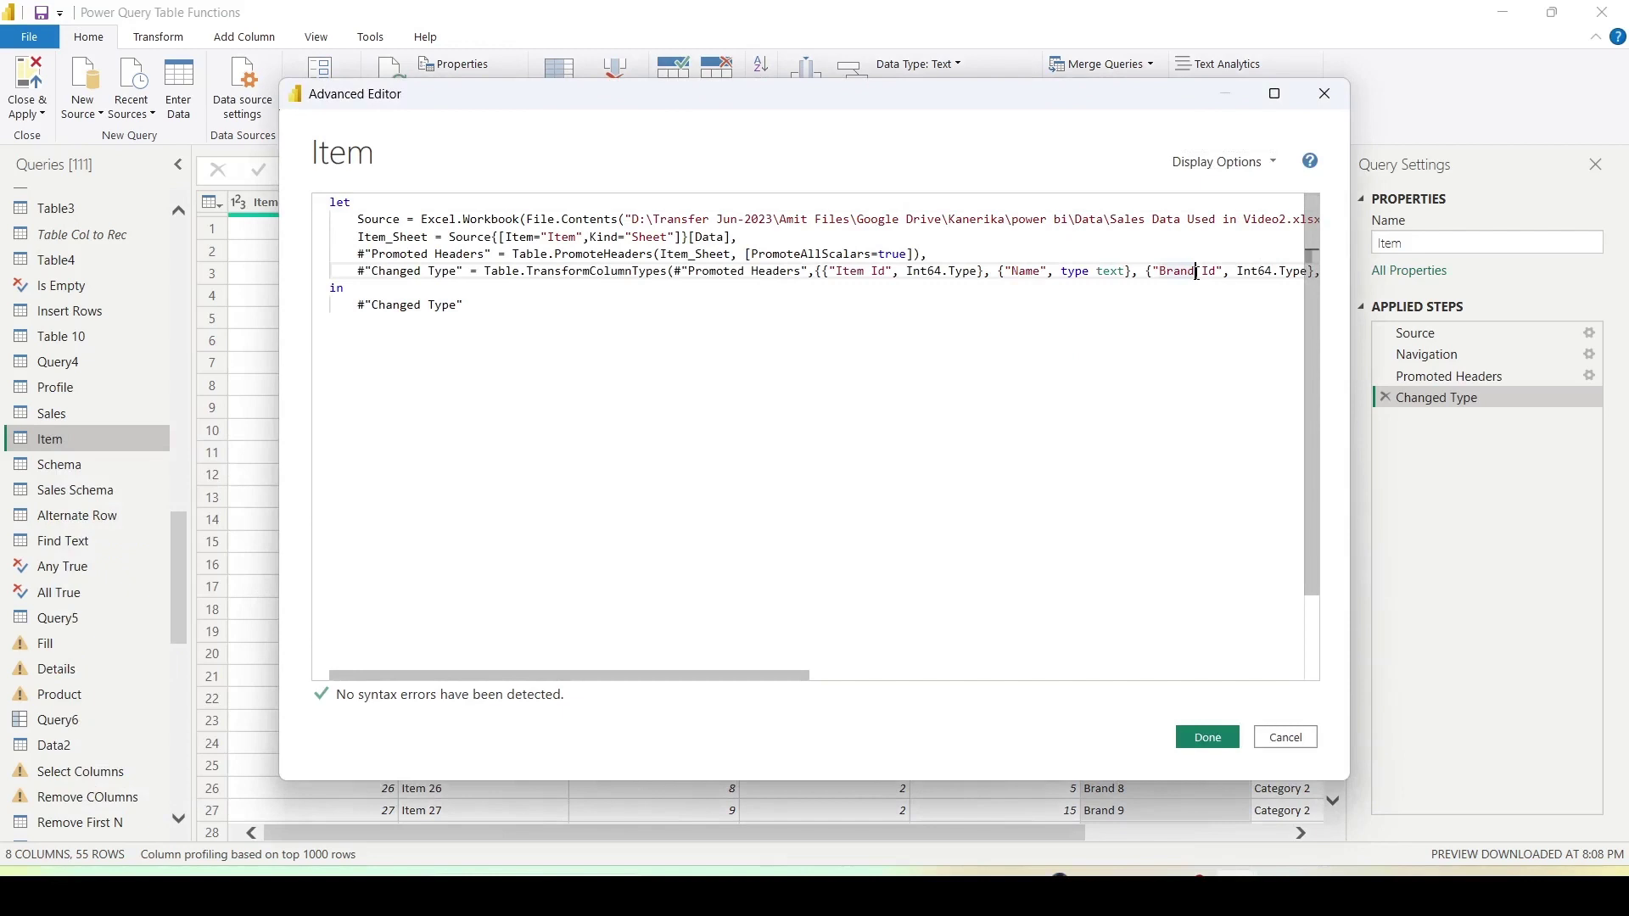
pyautogui.hotkey('ctrl', 'End')
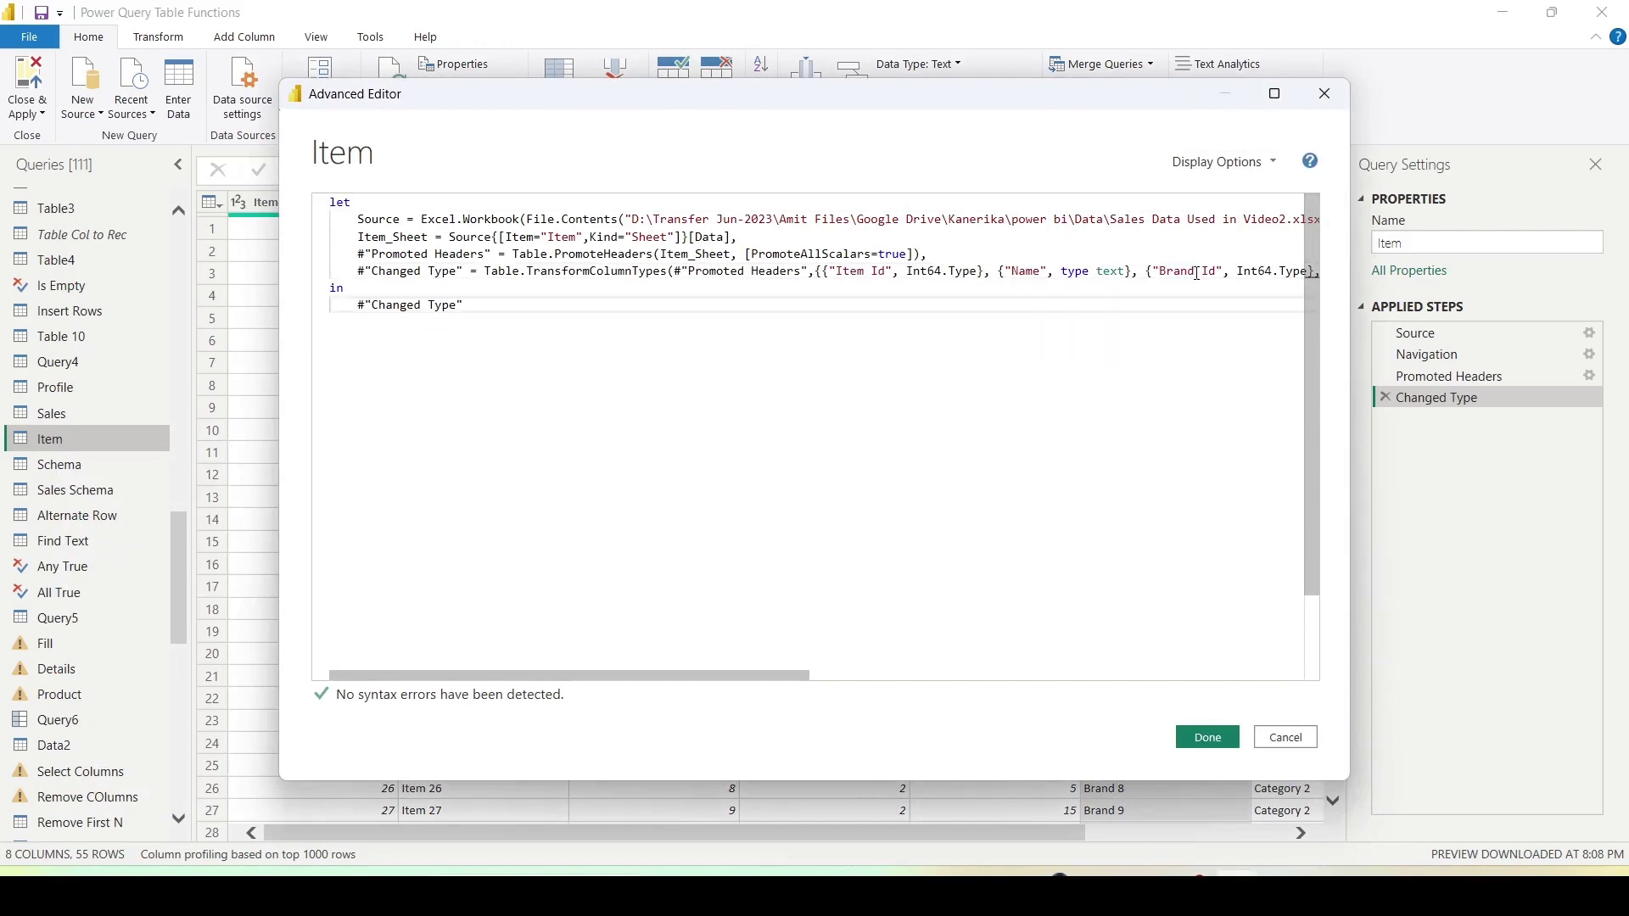
pyautogui.press('Up')
pyautogui.press('Up')
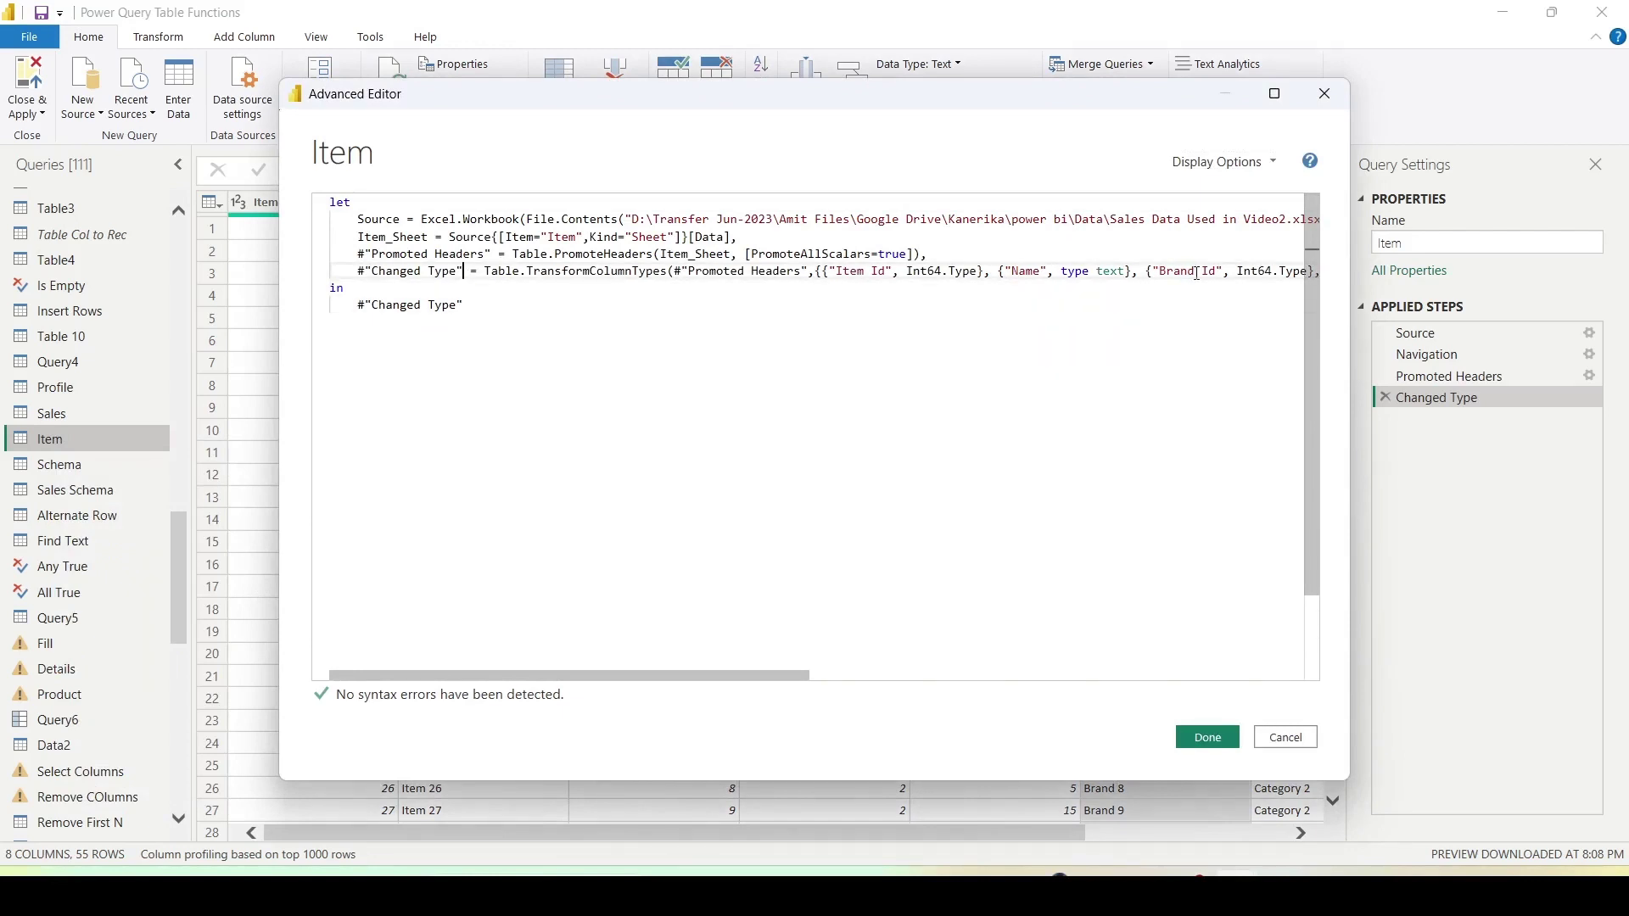
pyautogui.press('End')
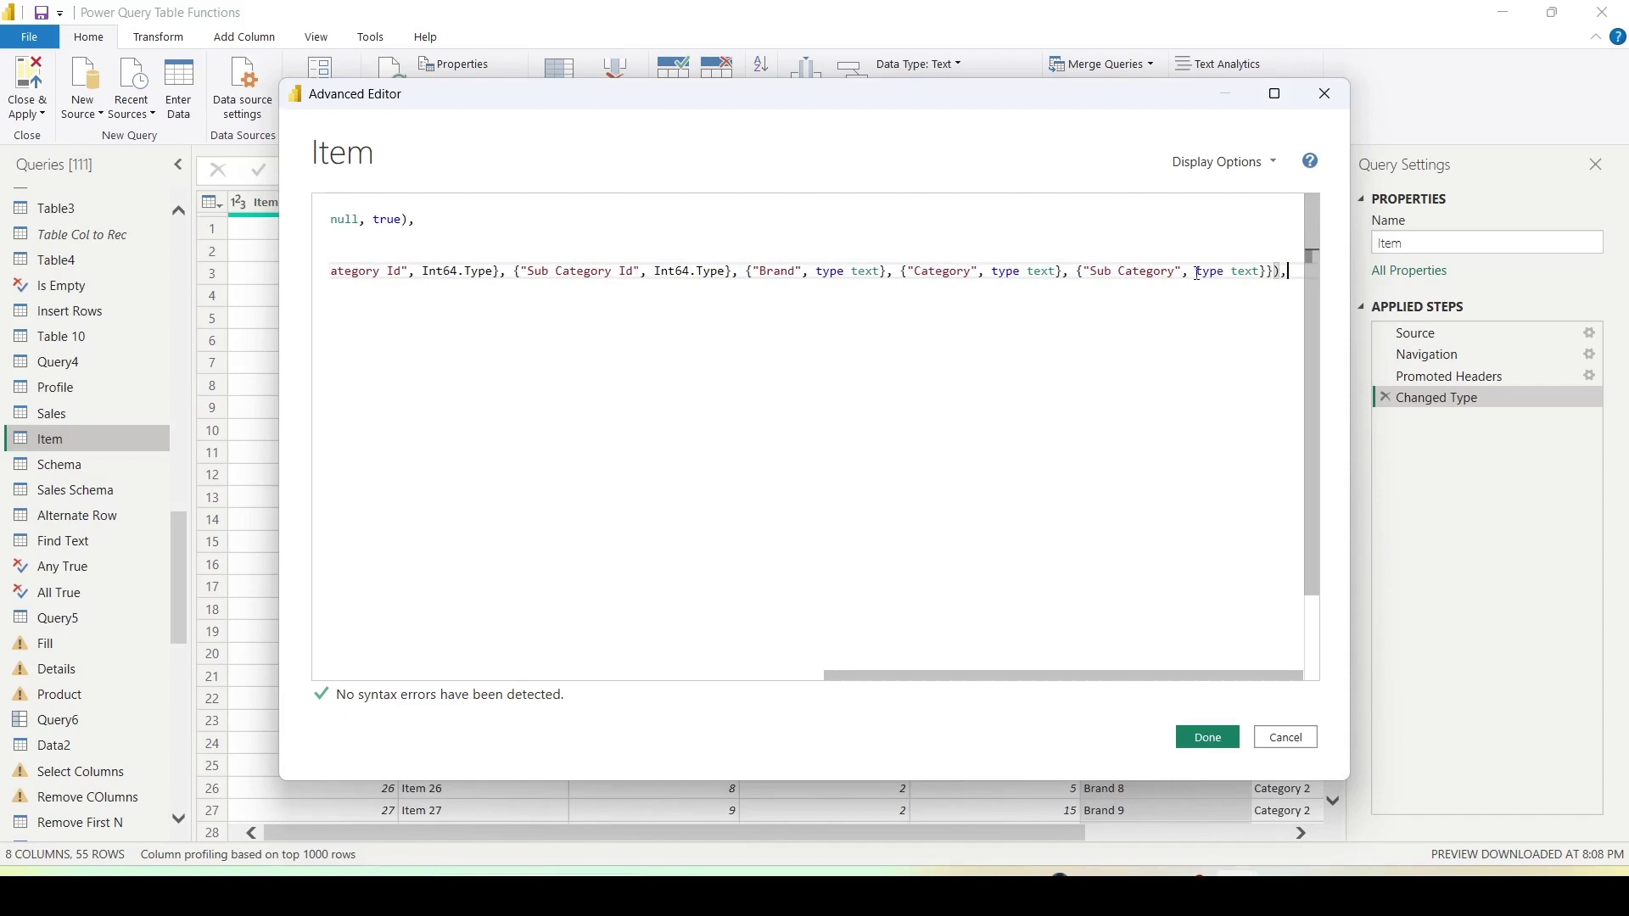
pyautogui.press('Return')
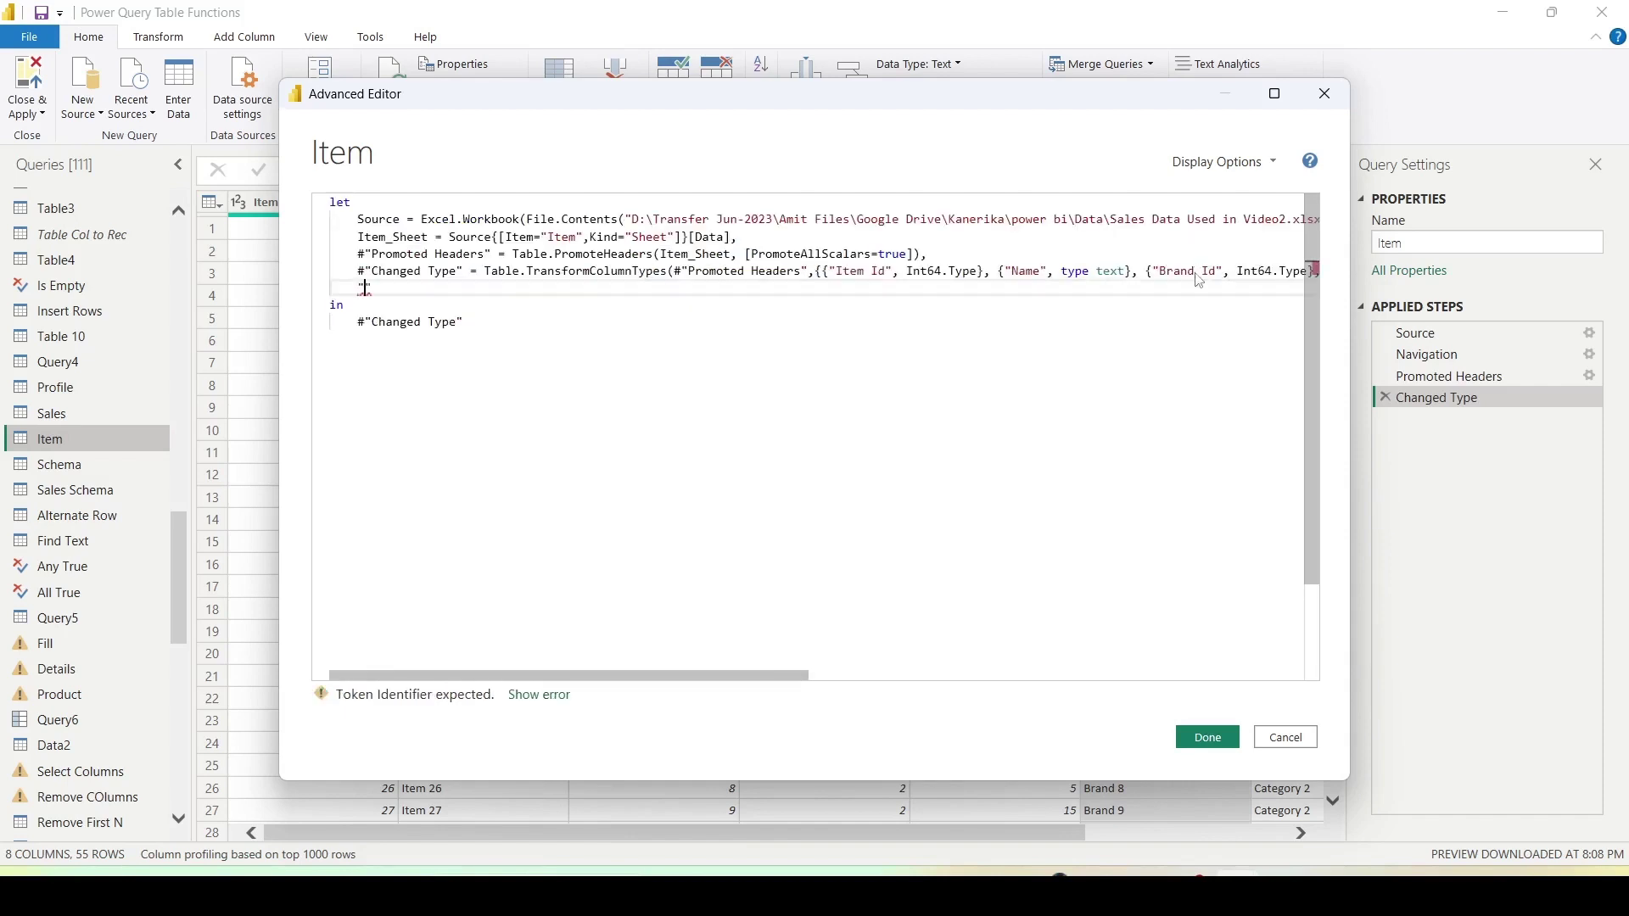
# Start a new step named _filter that calls the Table.SelectRows function.
pyautogui.write('_')
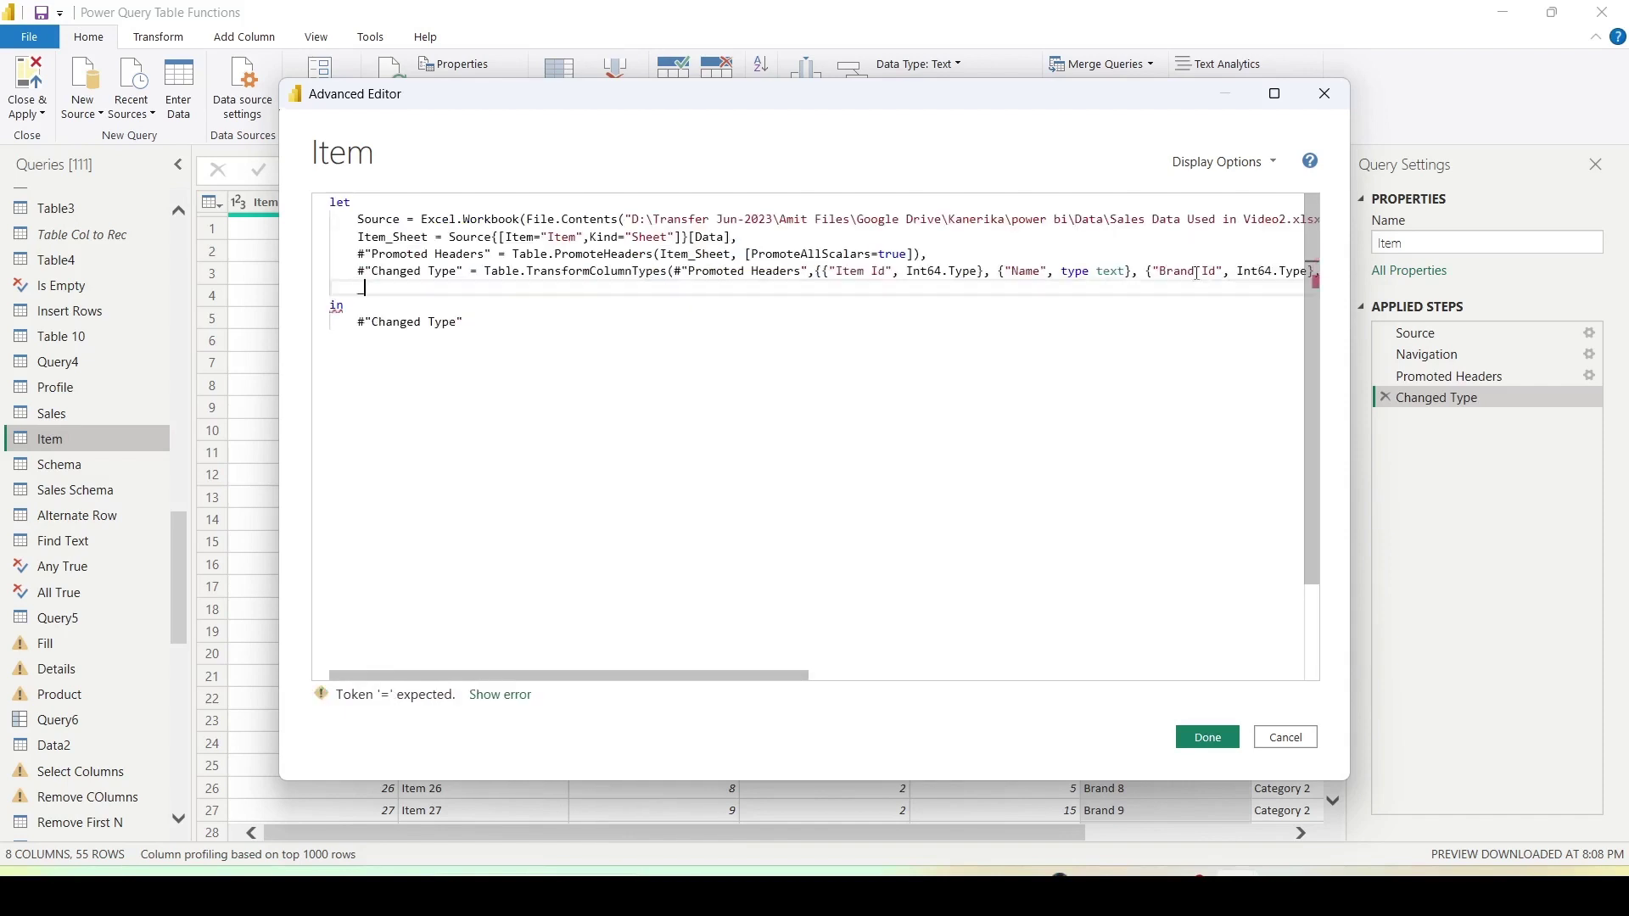
pyautogui.write('filter = ')
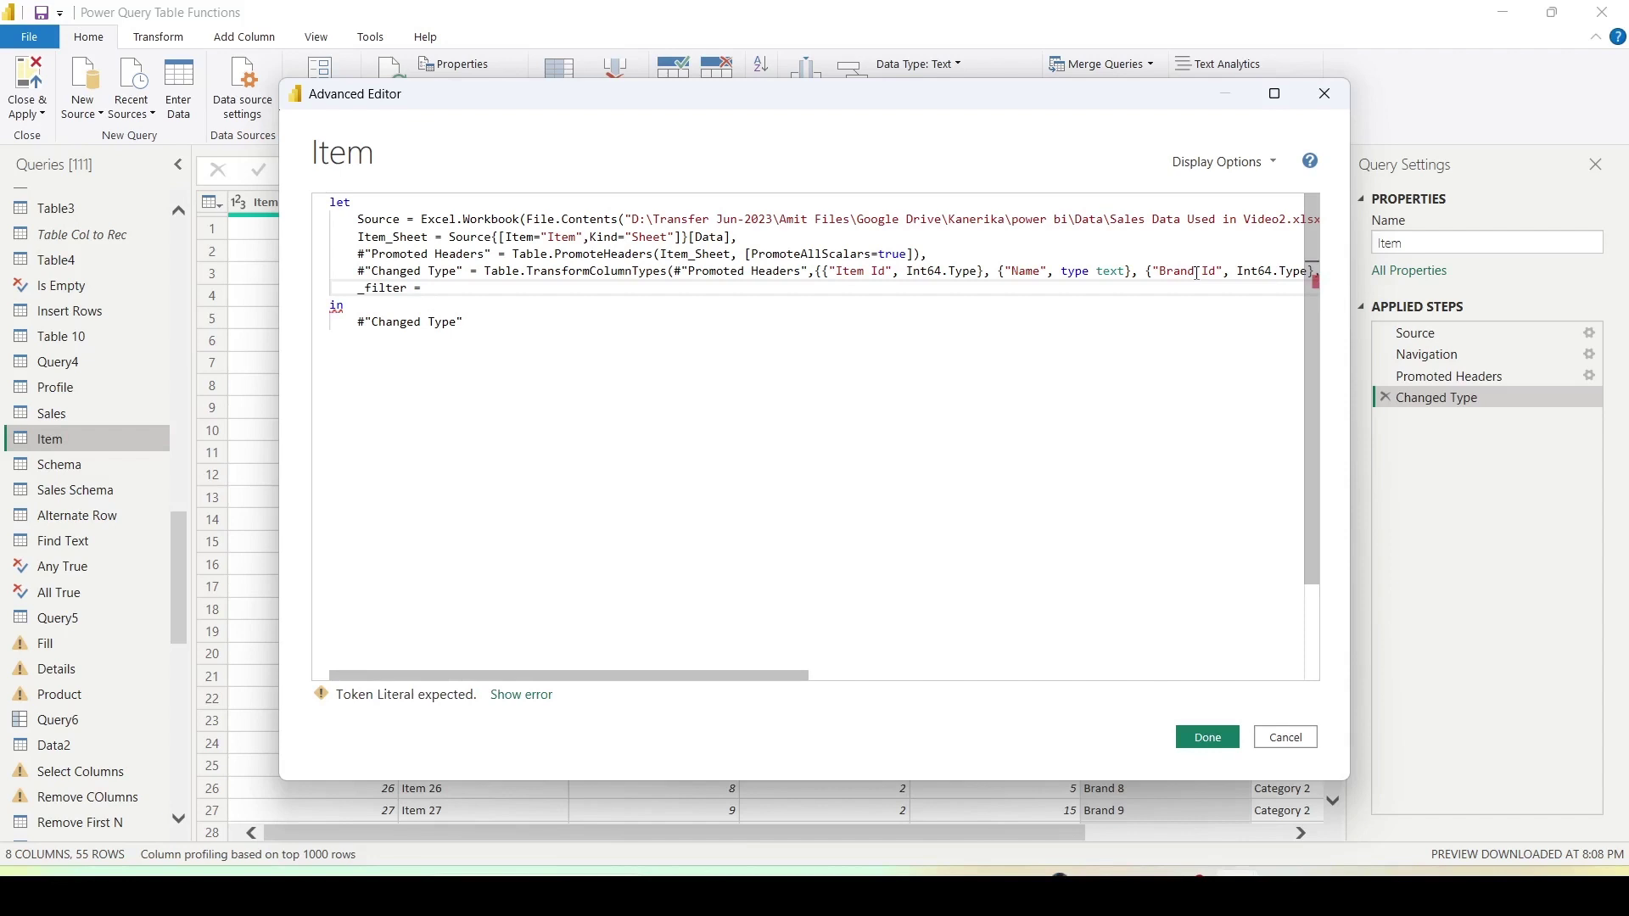
pyautogui.write('Table.')
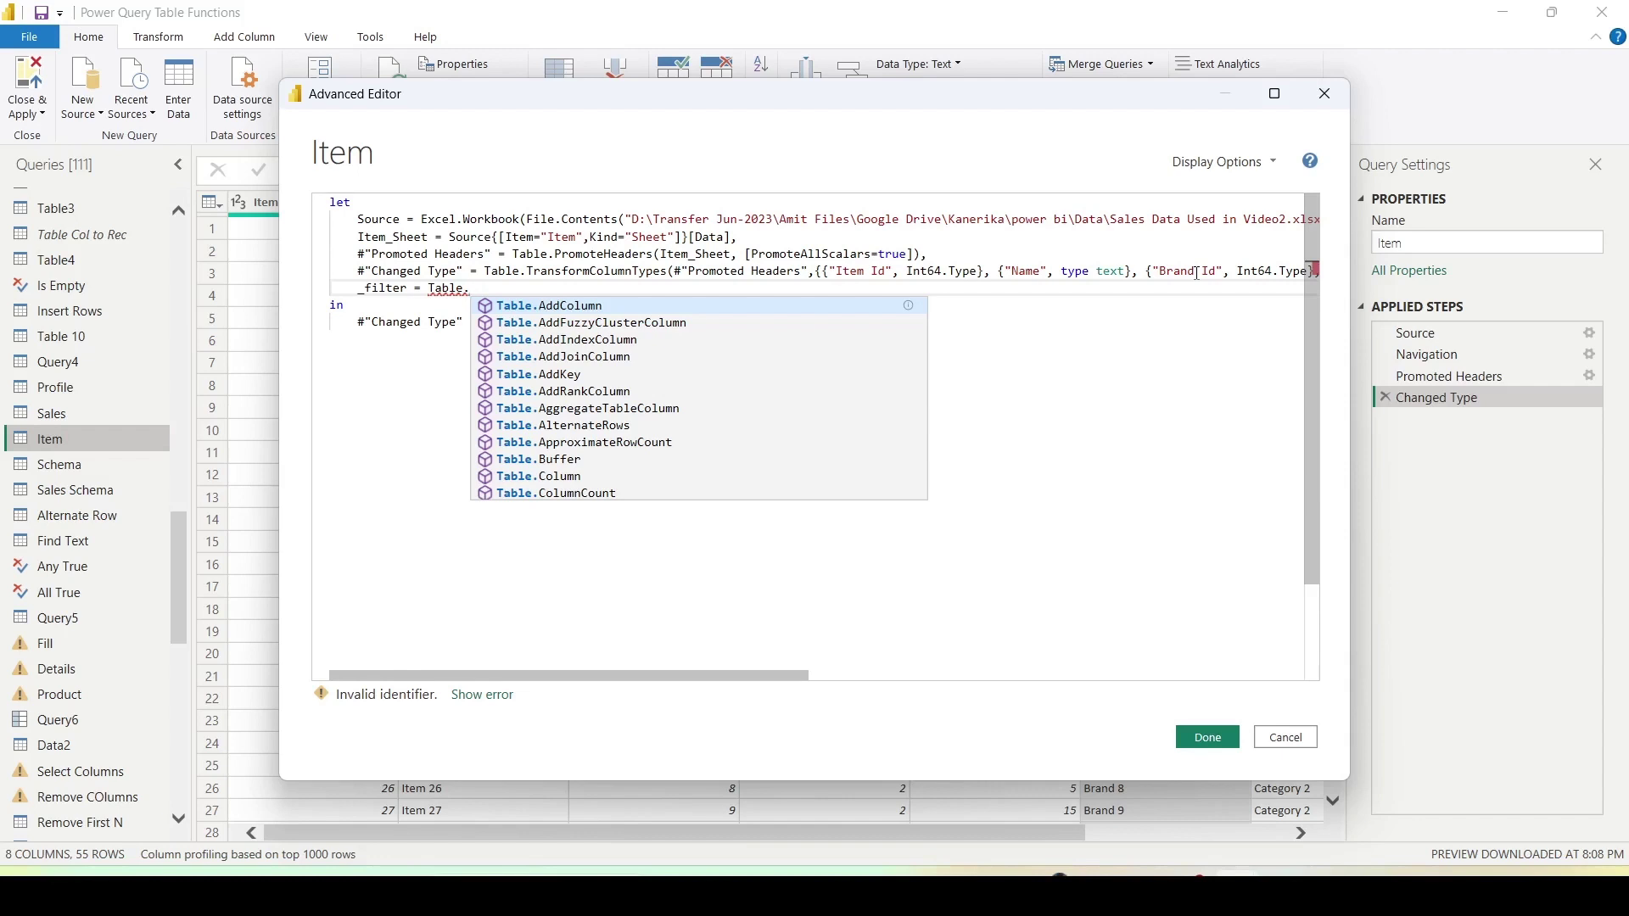
pyautogui.write('Sele')
pyautogui.press('Down')
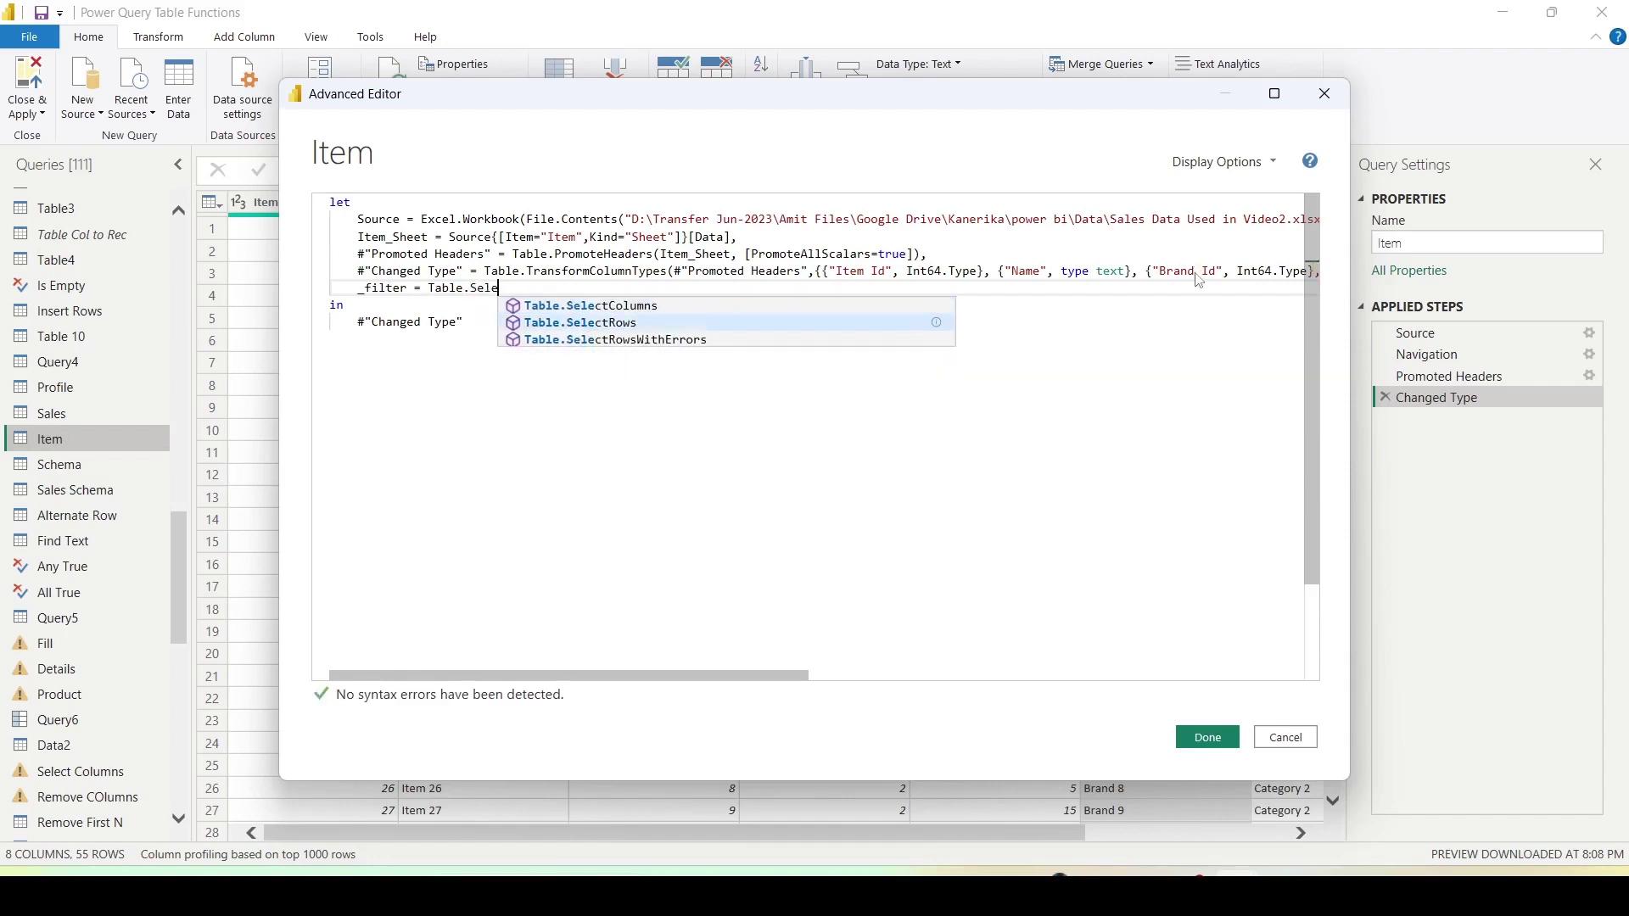
pyautogui.press('Tab')
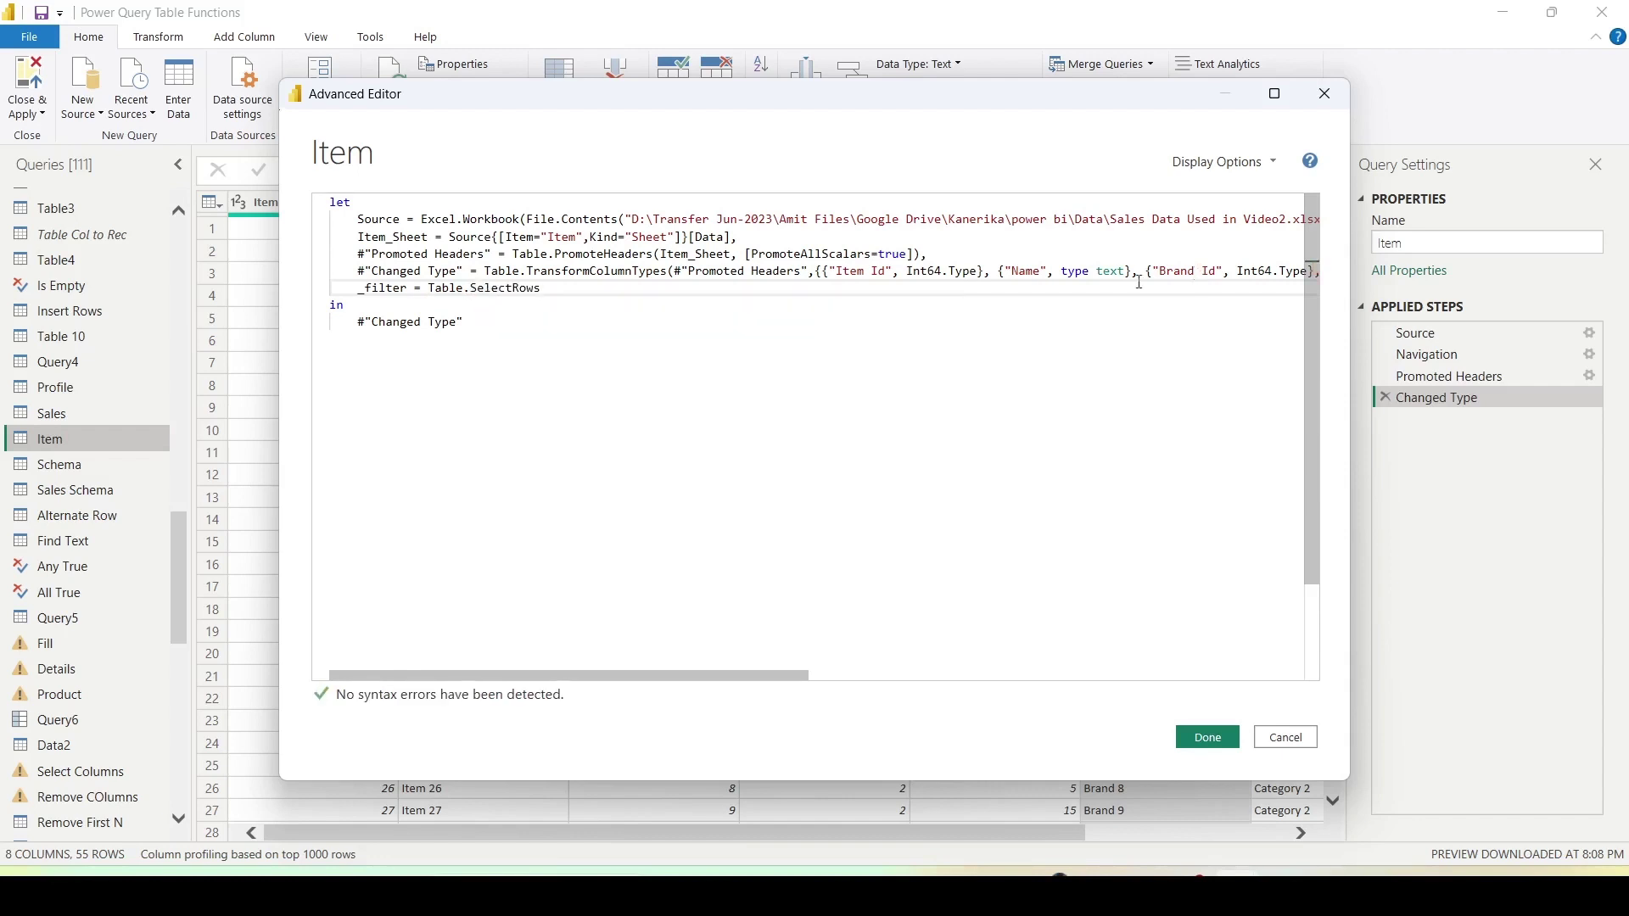
# Give Table.SelectRows the #"Changed Type" step as its table argument, copied from the line above.
pyautogui.moveTo(469, 272); pyautogui.dragTo(358, 272)
pyautogui.hotkey('ctrl', 'c')
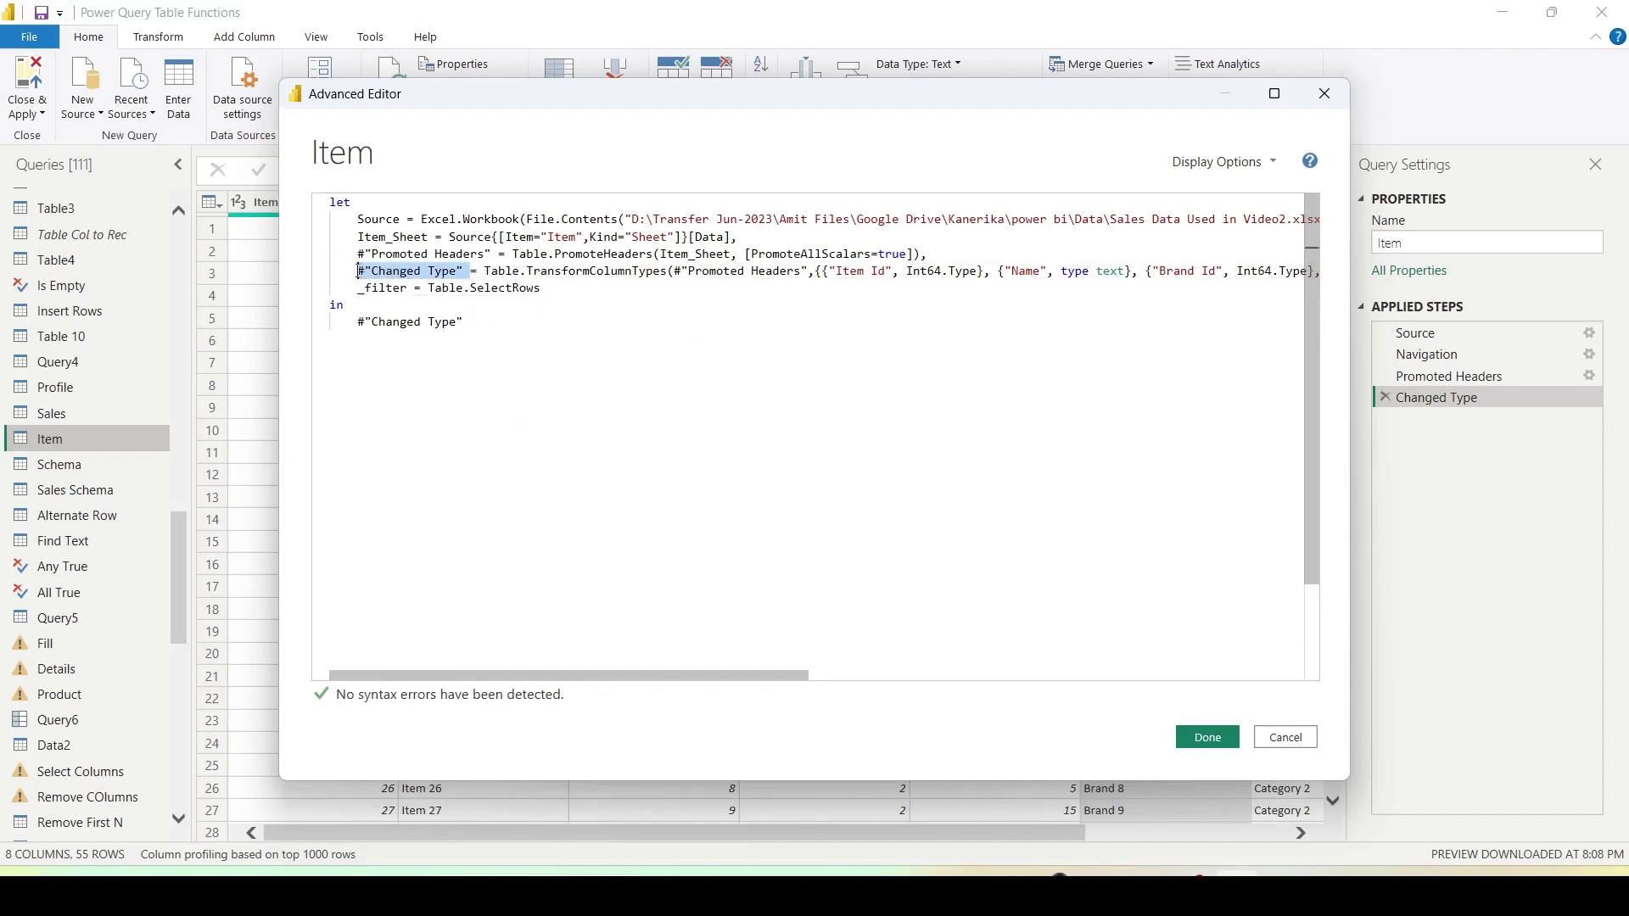
pyautogui.click(589, 288)
pyautogui.write('(')
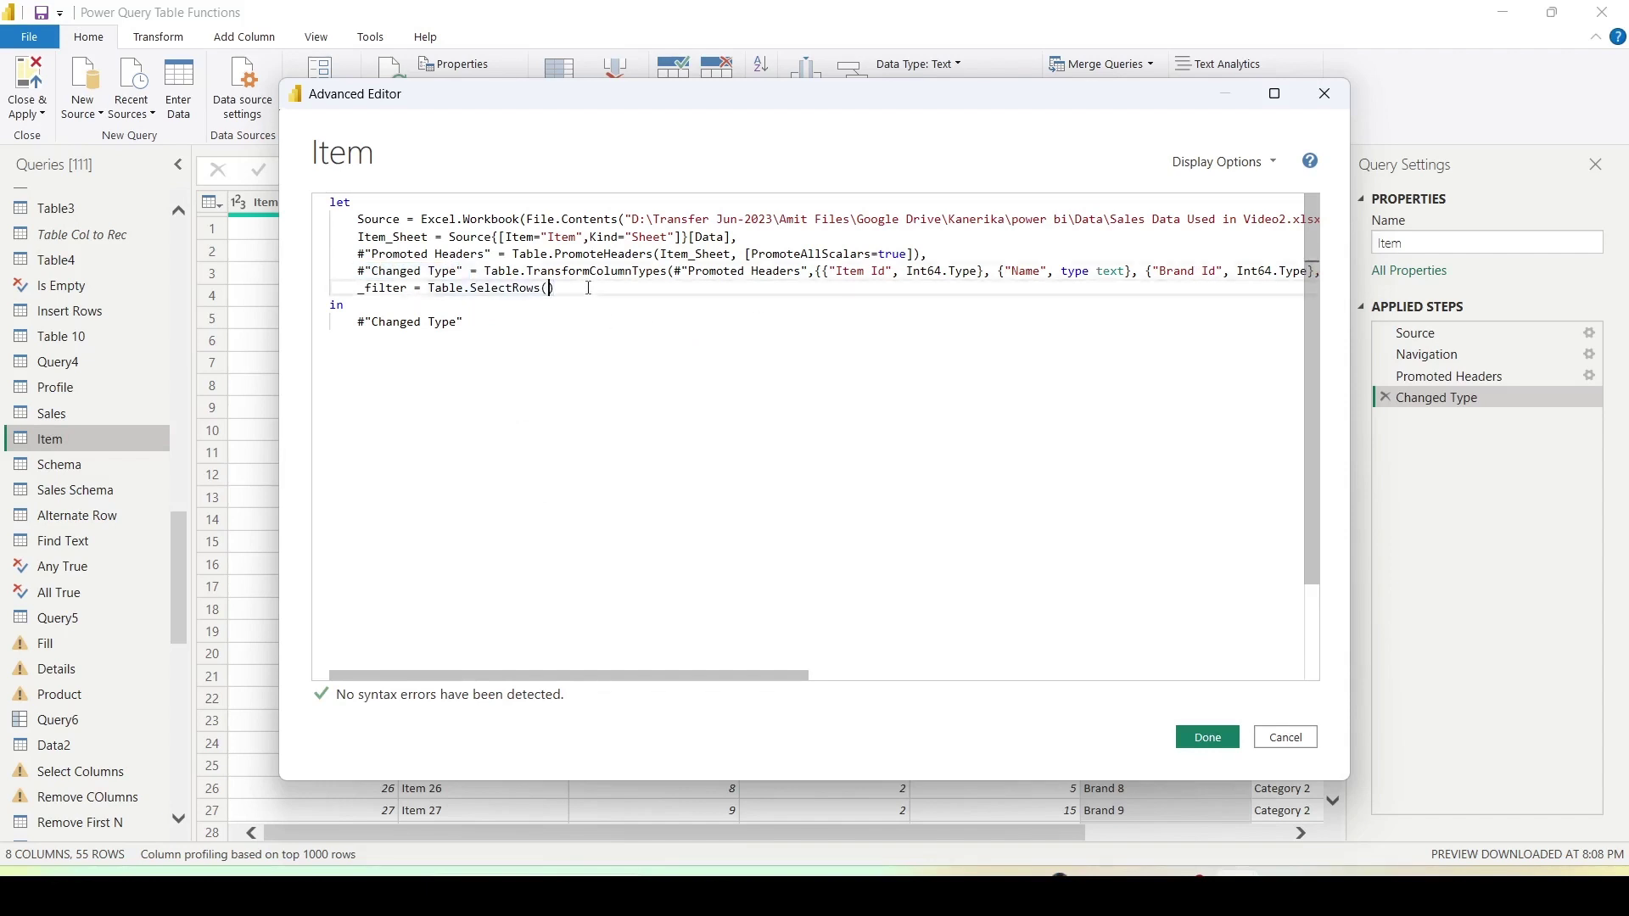
pyautogui.hotkey('ctrl', 'v')
# Add the row condition each [Brand] = "Brand 1" as the second argument of Table.SelectRows.
pyautogui.write(', eac')
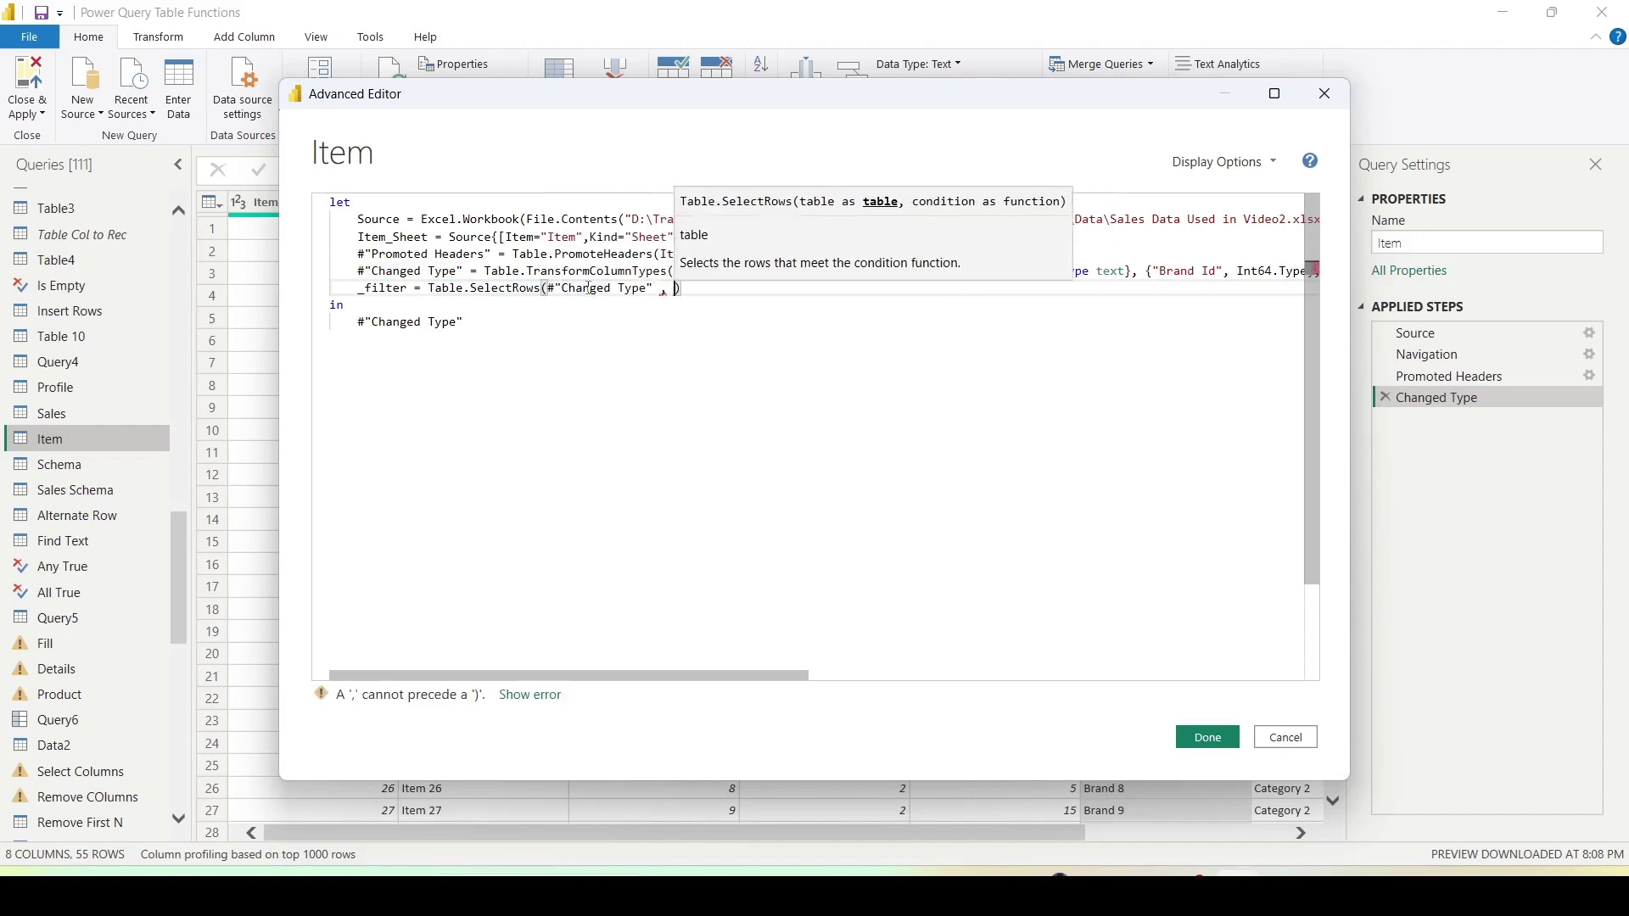
pyautogui.write('h [')
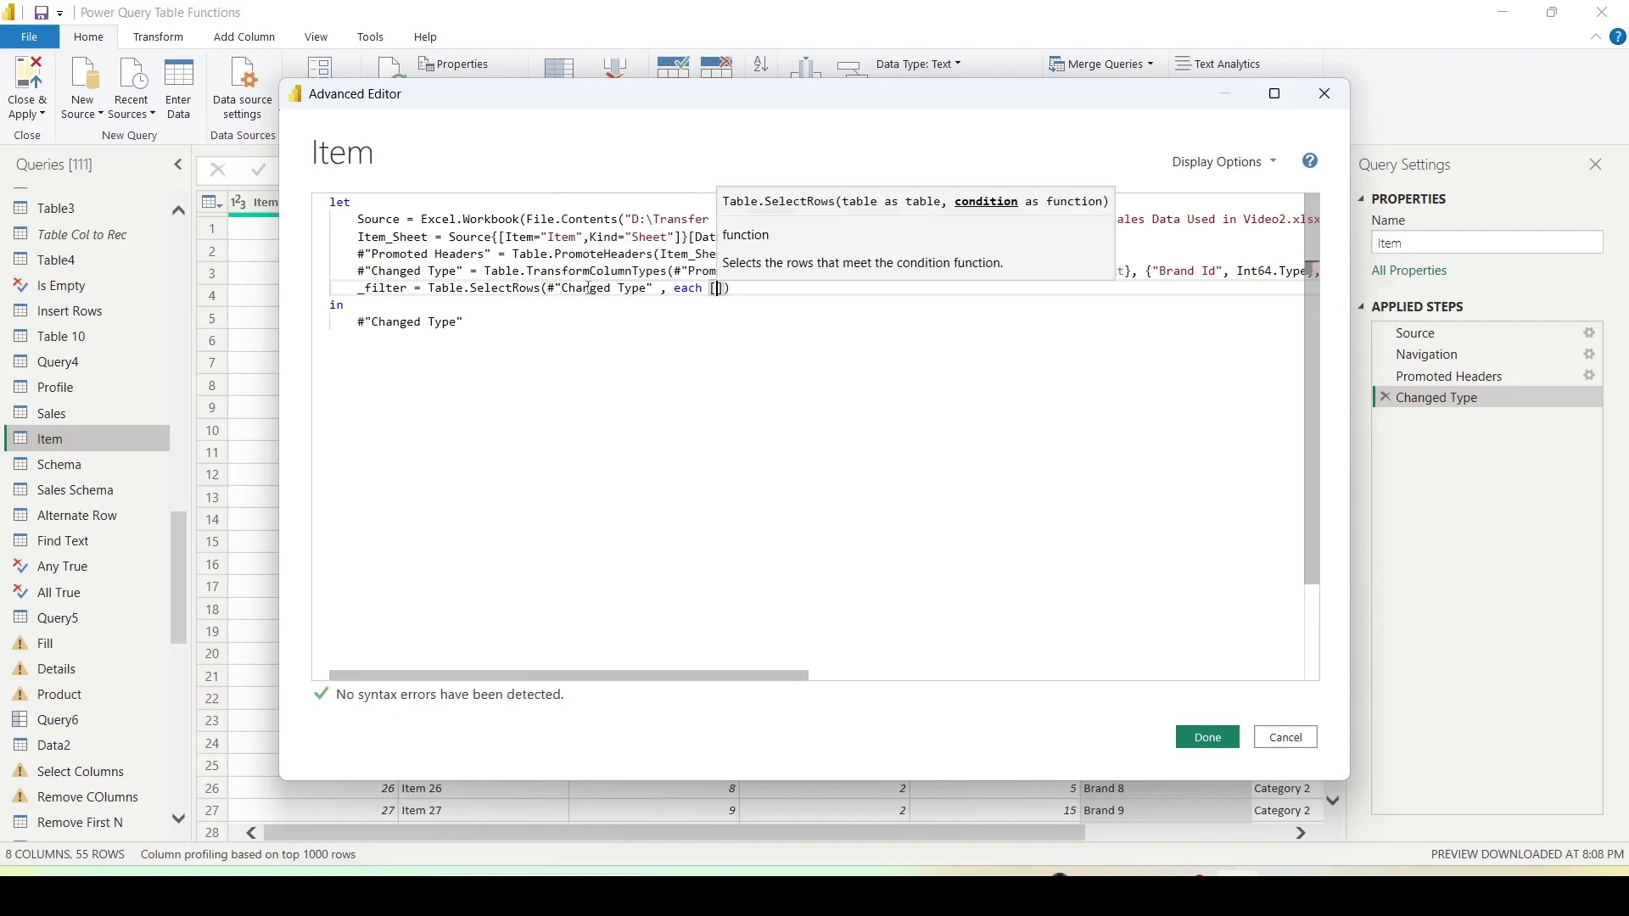
pyautogui.write('Brand')
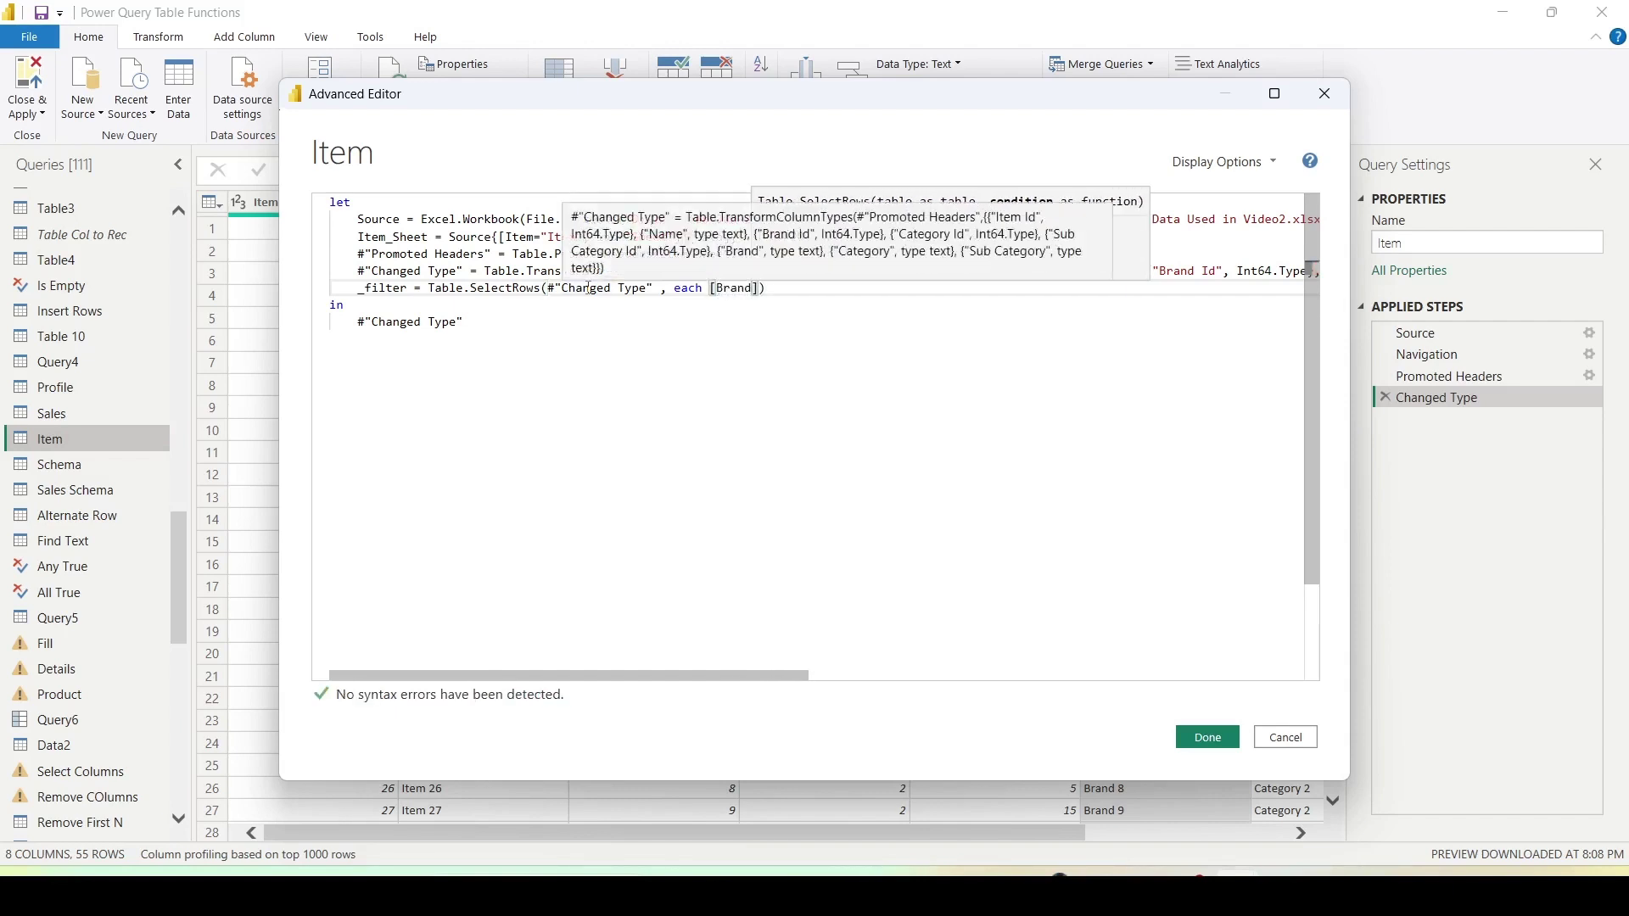
pyautogui.press('Down')
pyautogui.click(762, 288)
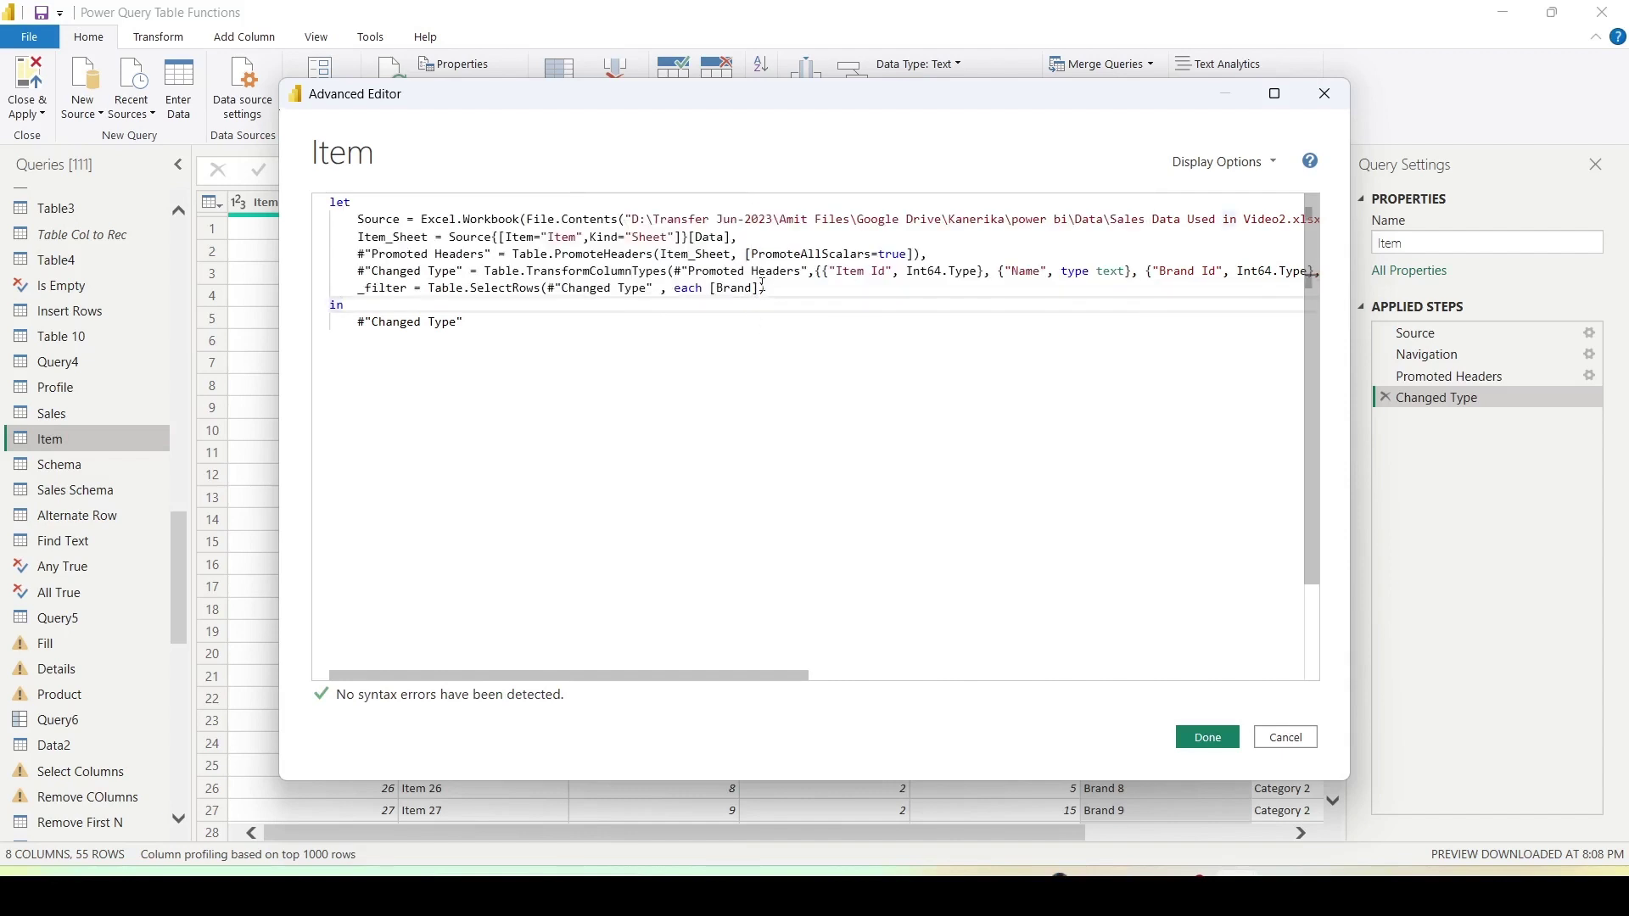
pyautogui.write('= "')
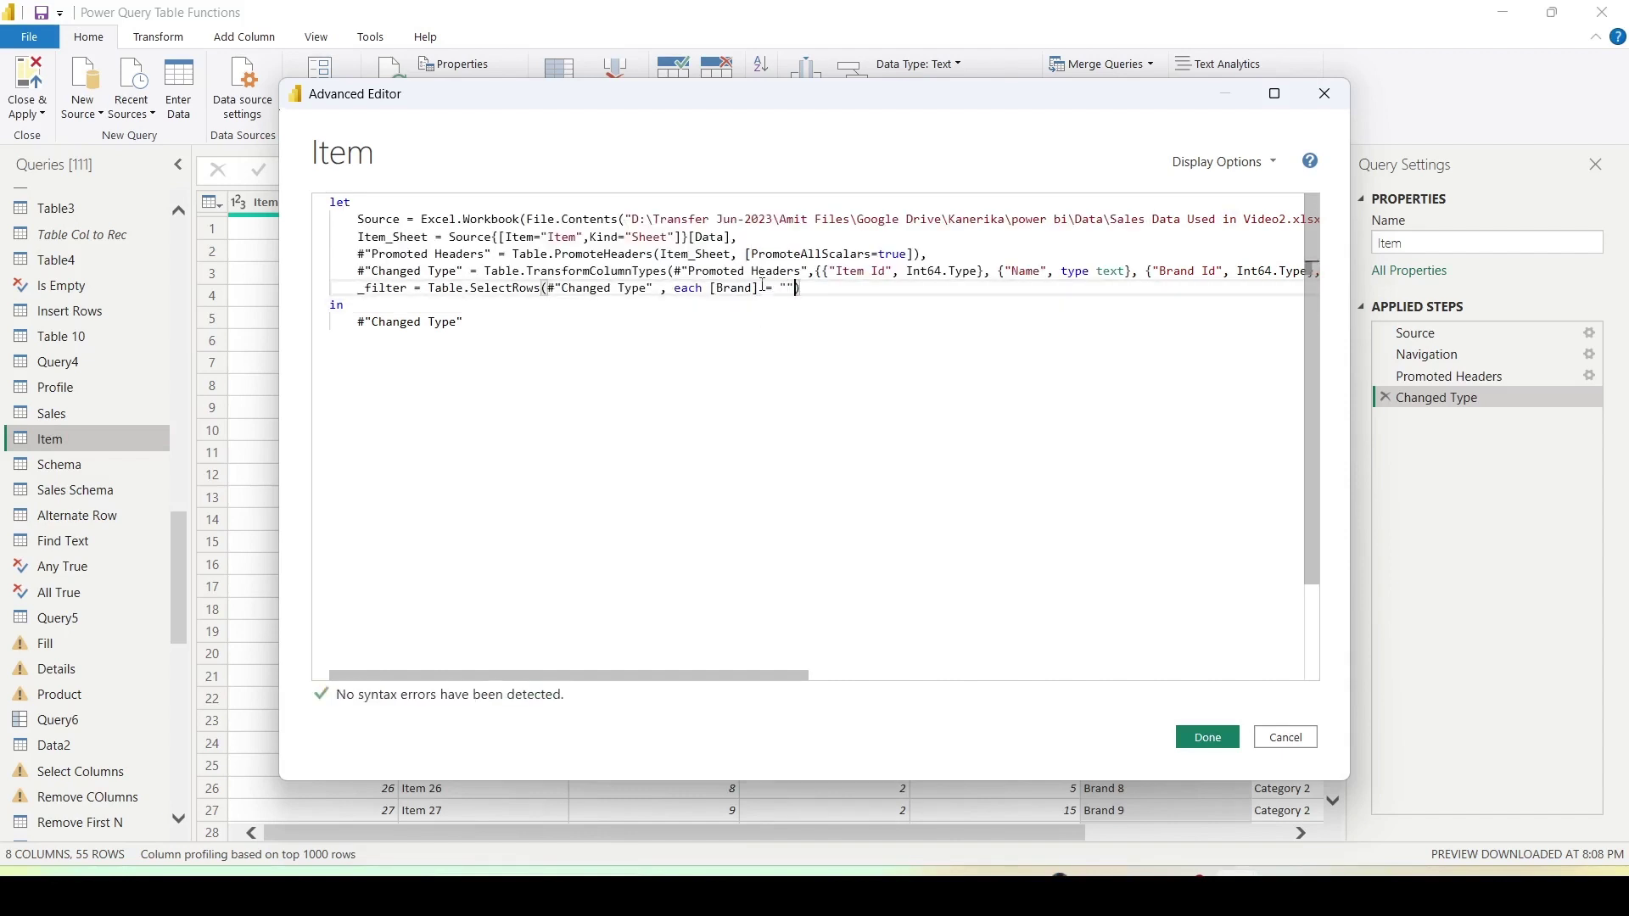
pyautogui.write('Brand 1')
# Make the query return _filter instead of #"Changed Type" after the in keyword and apply the edited M code.
pyautogui.doubleClick(396, 291)
pyautogui.hotkey('ctrl', 'c')
pyautogui.moveTo(462, 322); pyautogui.dragTo(358, 322)
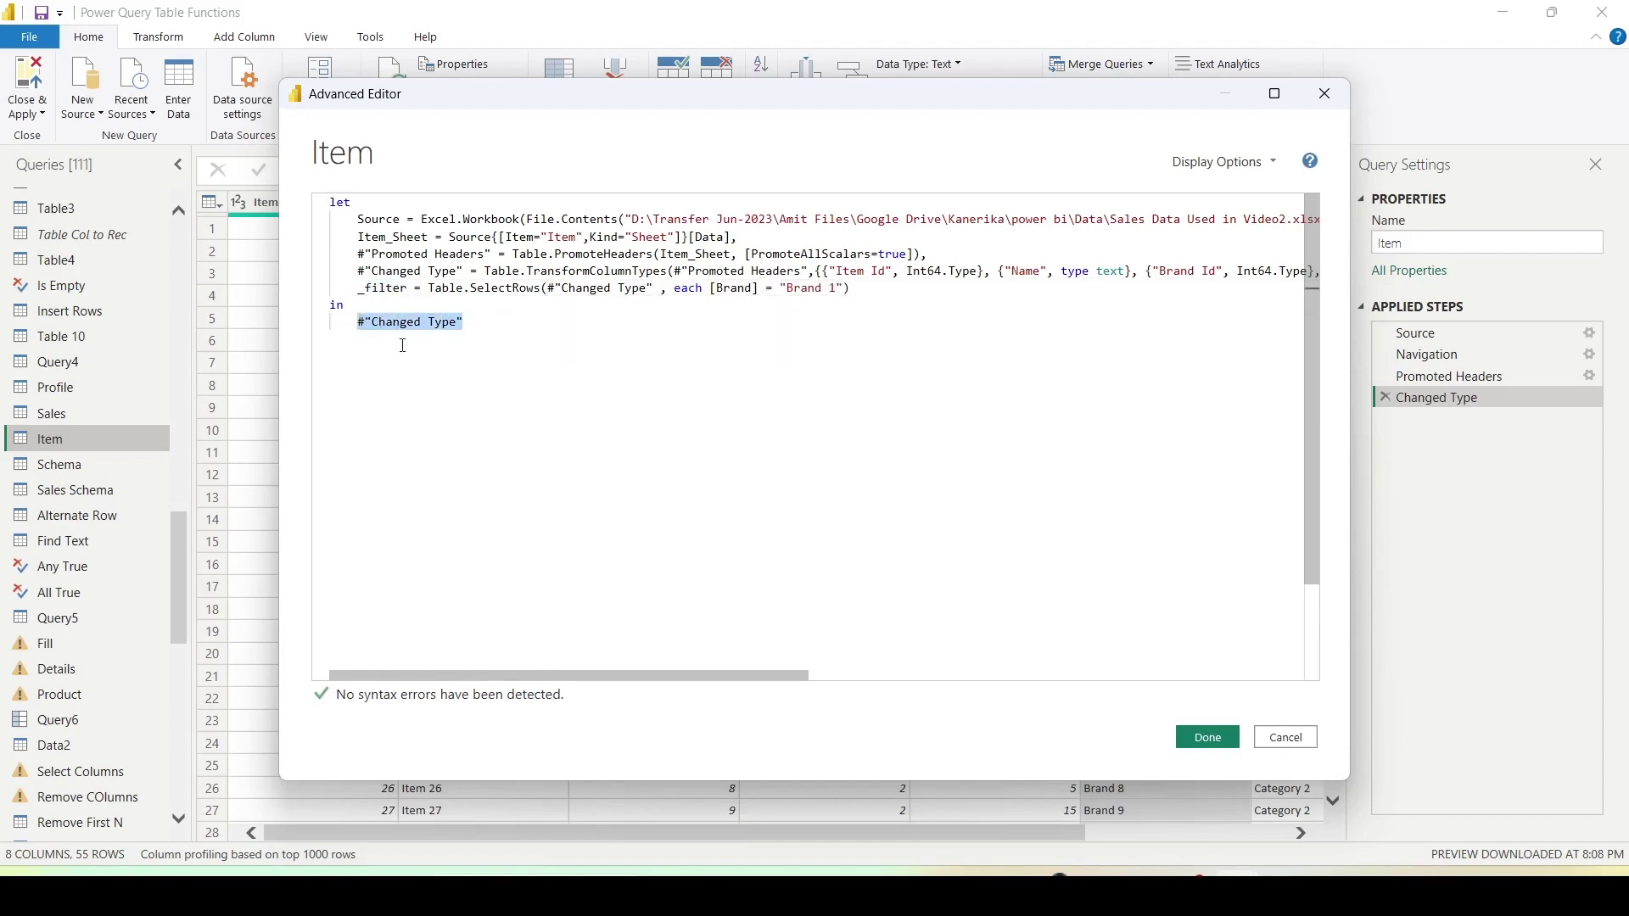
pyautogui.hotkey('ctrl', 'v')
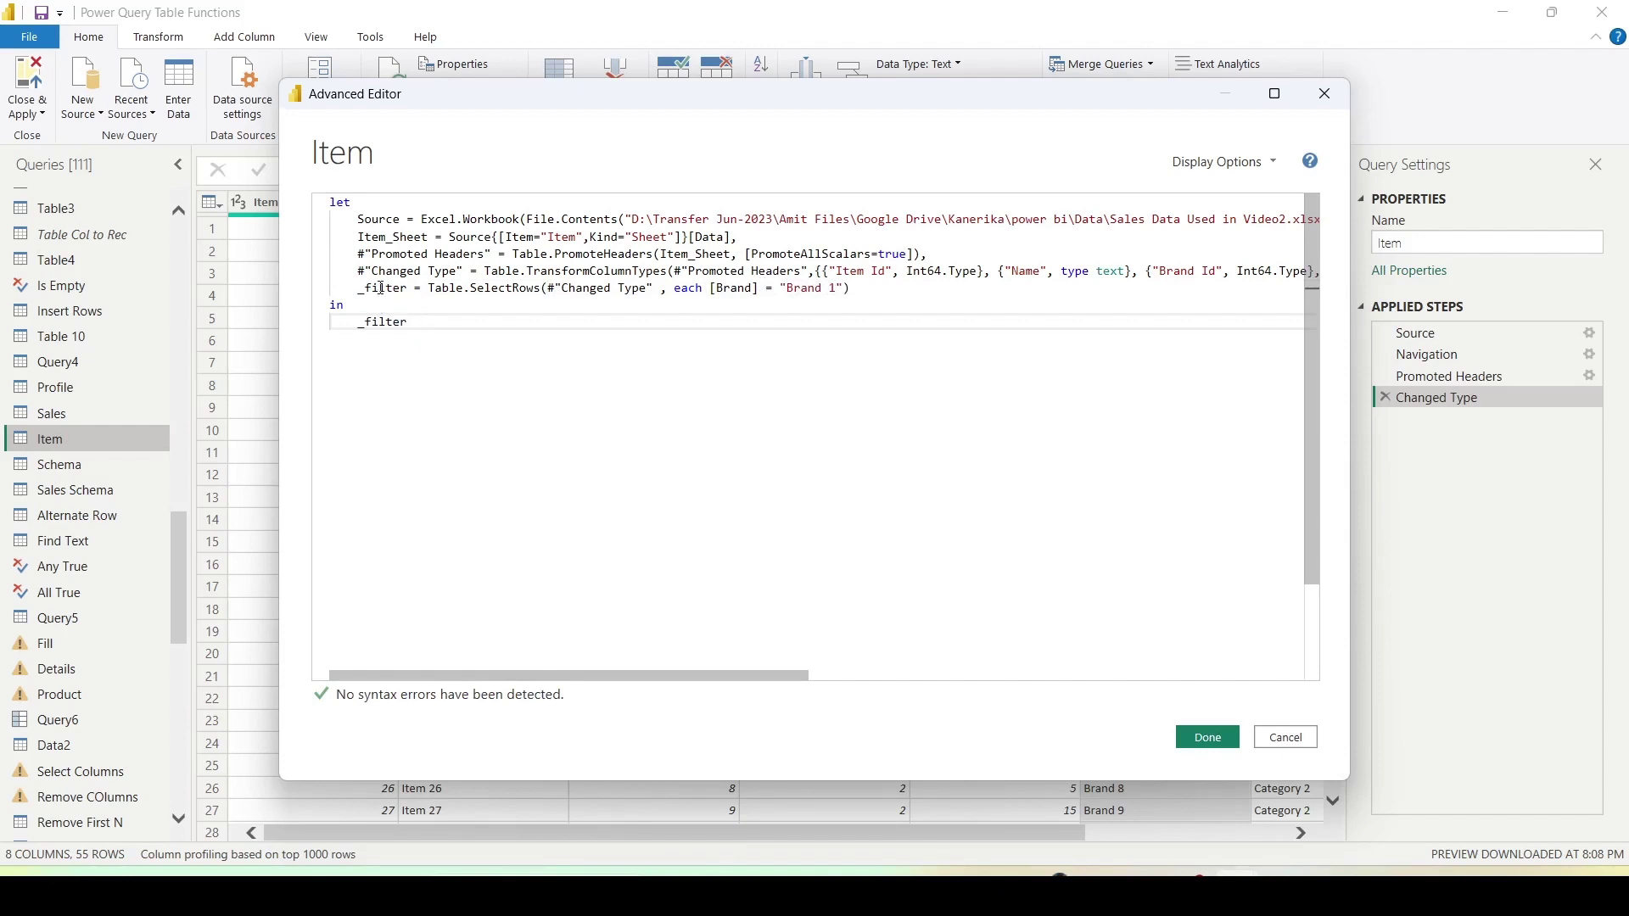
pyautogui.click(1207, 737)
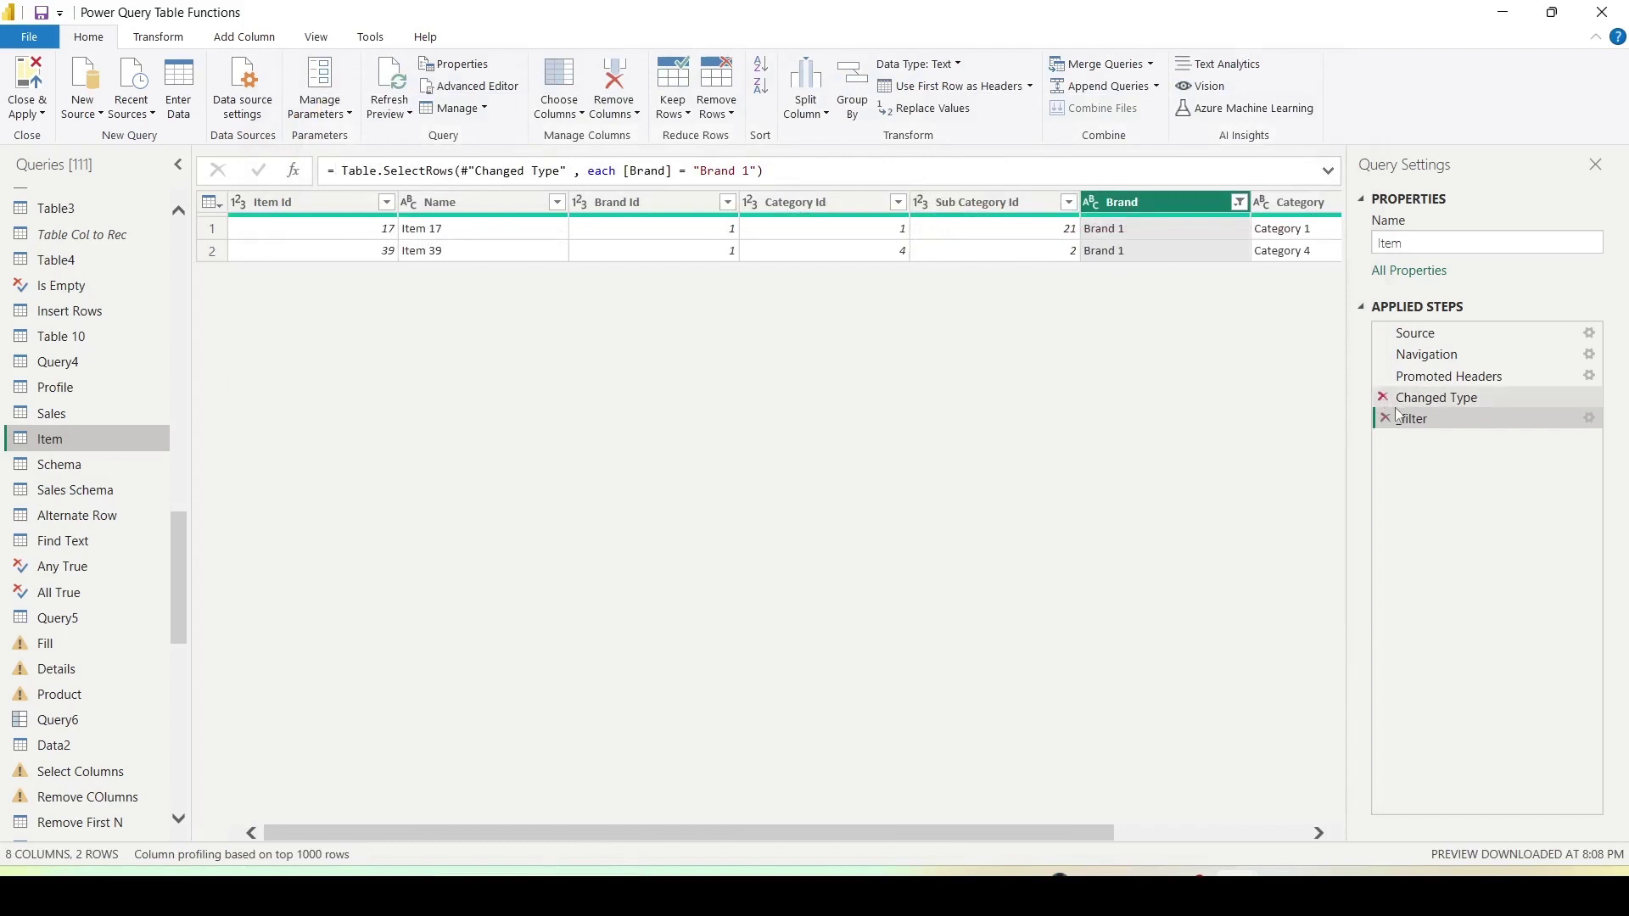
# Change the brand value in the _filter step's formula to "Brand 2" and apply it.
pyautogui.click(751, 172)
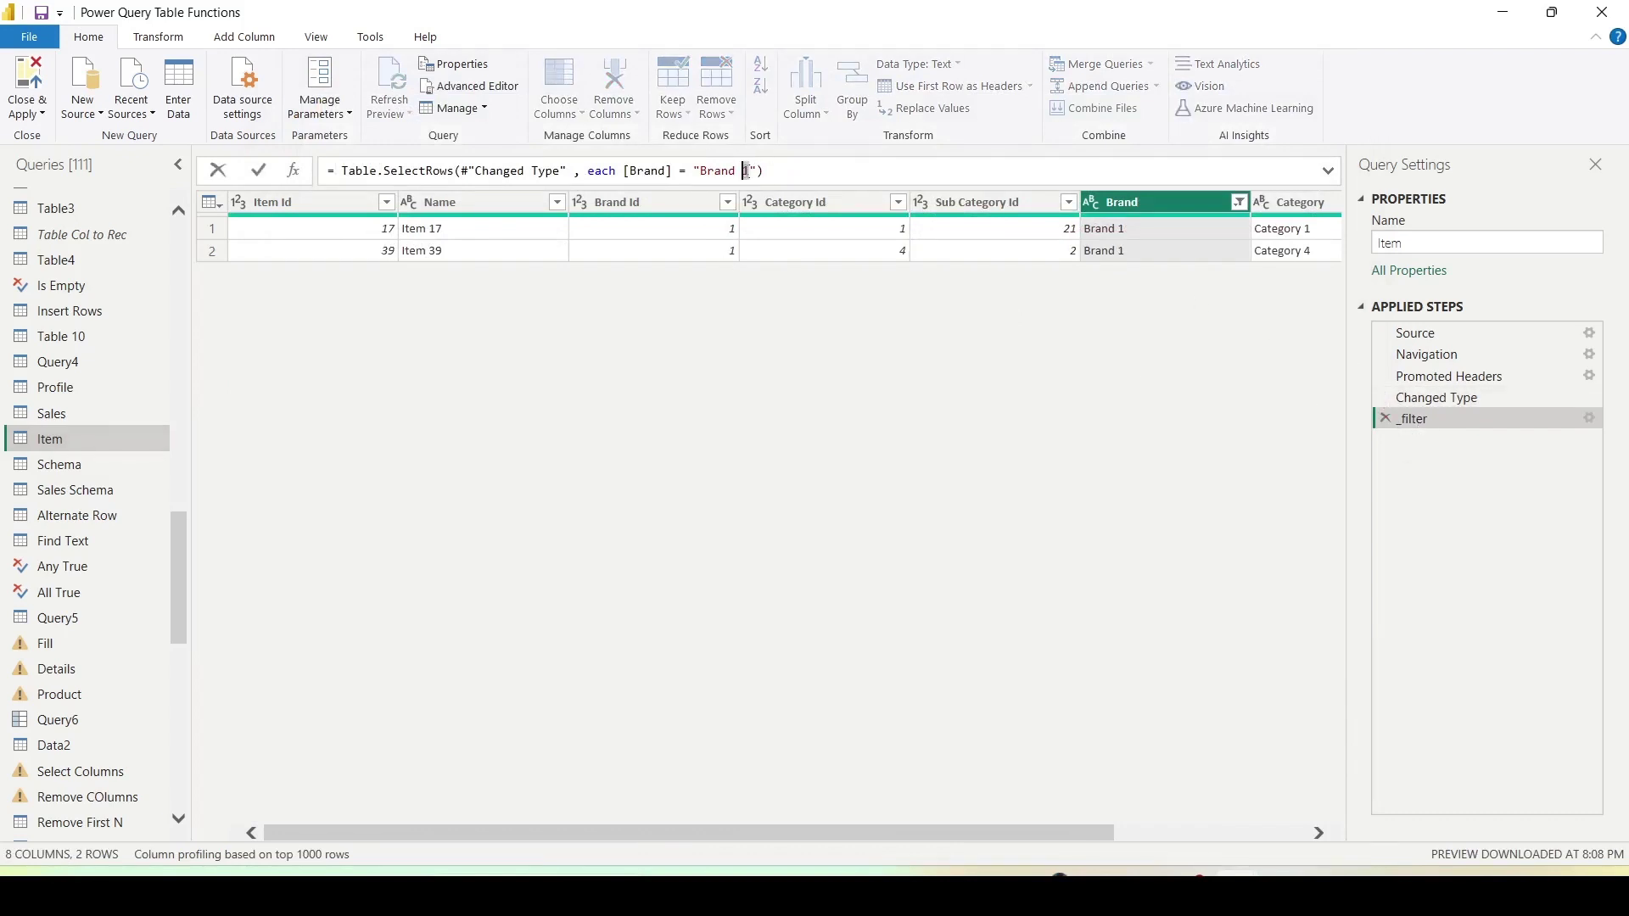
pyautogui.press('BackSpace')
pyautogui.write('2')
pyautogui.moveTo(269, 135)
pyautogui.mouseDown()
pyautogui.moveTo(364, 178)
pyautogui.moveTo(779, 202)
pyautogui.mouseUp()
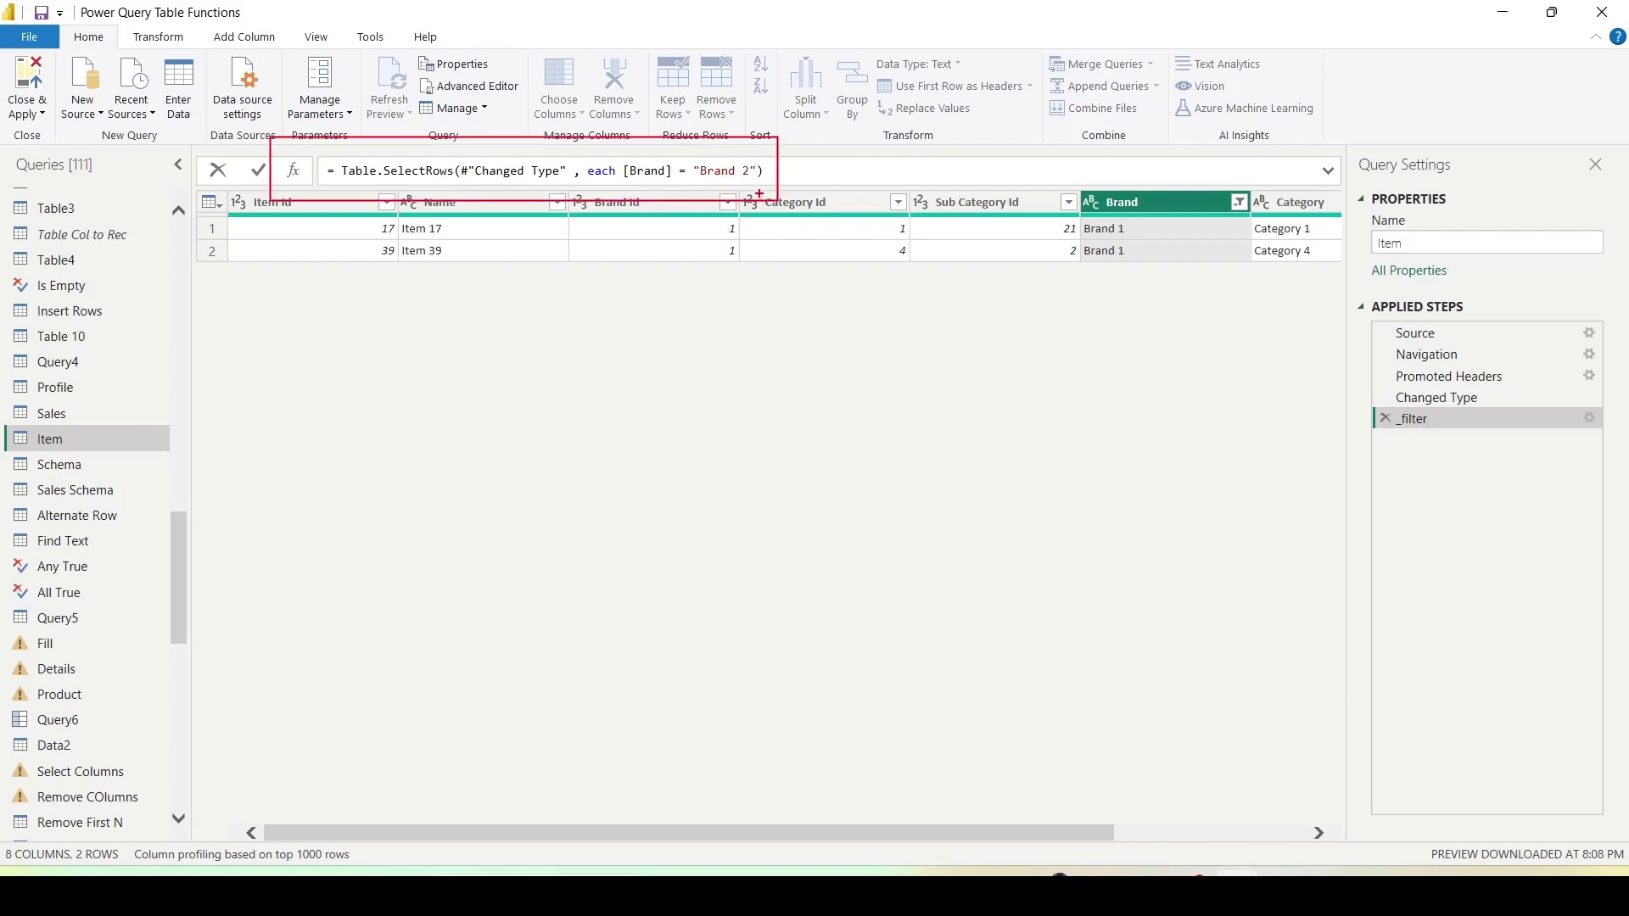
pyautogui.press('Return')
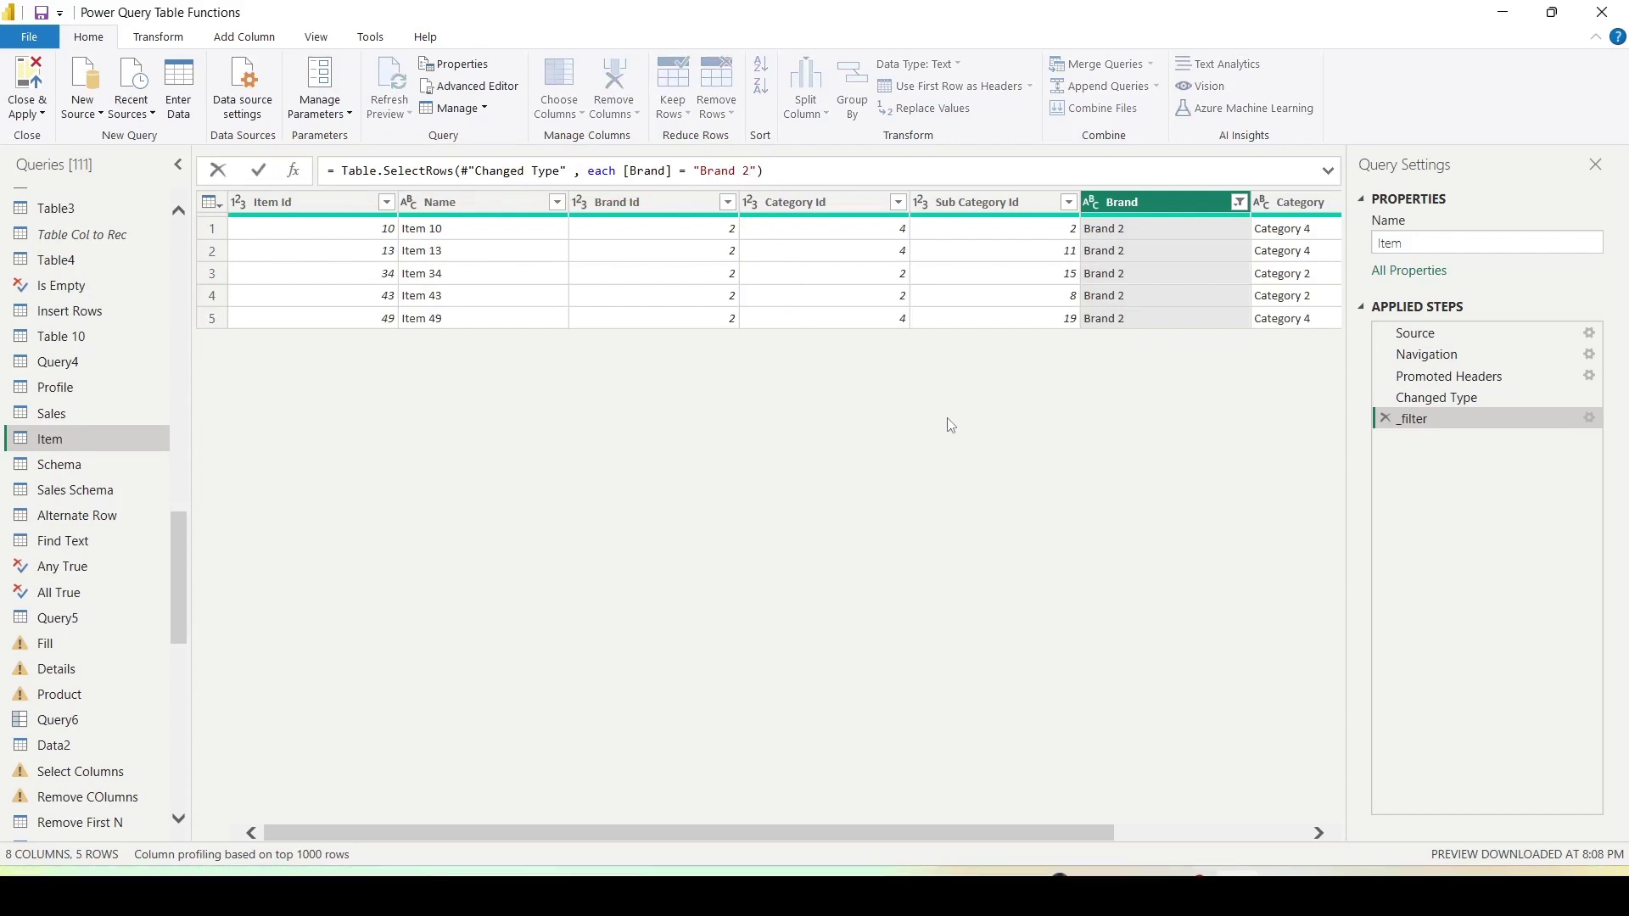
# Rewrite the _filter condition as each [Item Id] > 10 and apply the formula.
pyautogui.doubleClick(660, 171)
pyautogui.write('Item d')
pyautogui.click(669, 171)
pyautogui.write('I')
pyautogui.moveTo(693, 170); pyautogui.dragTo(773, 170)
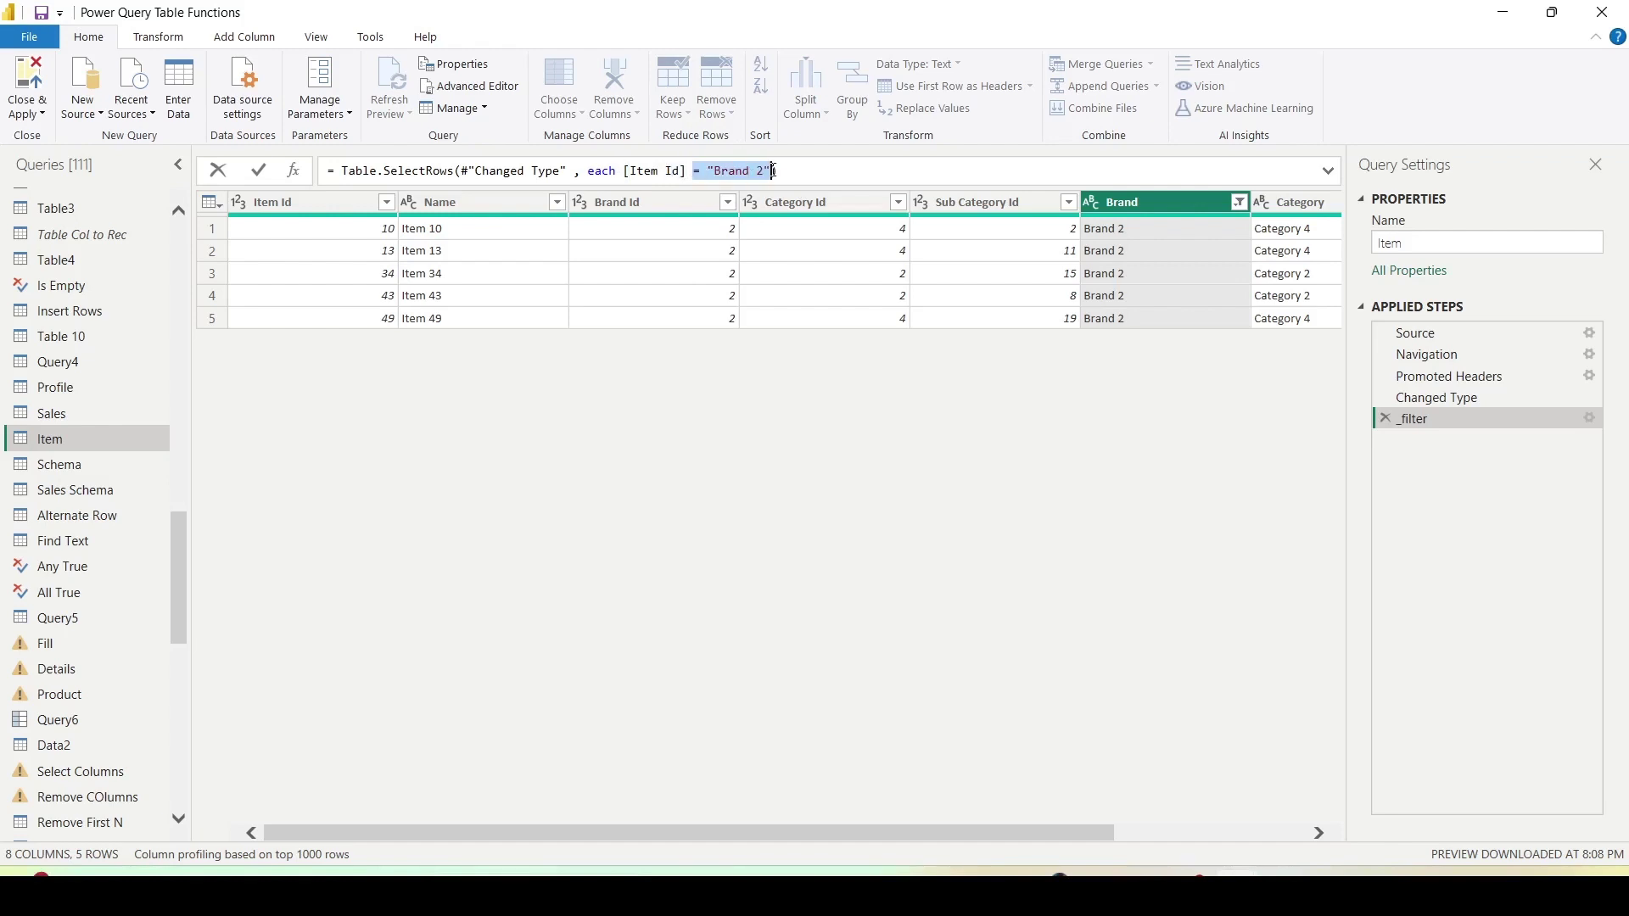
pyautogui.write('> 10')
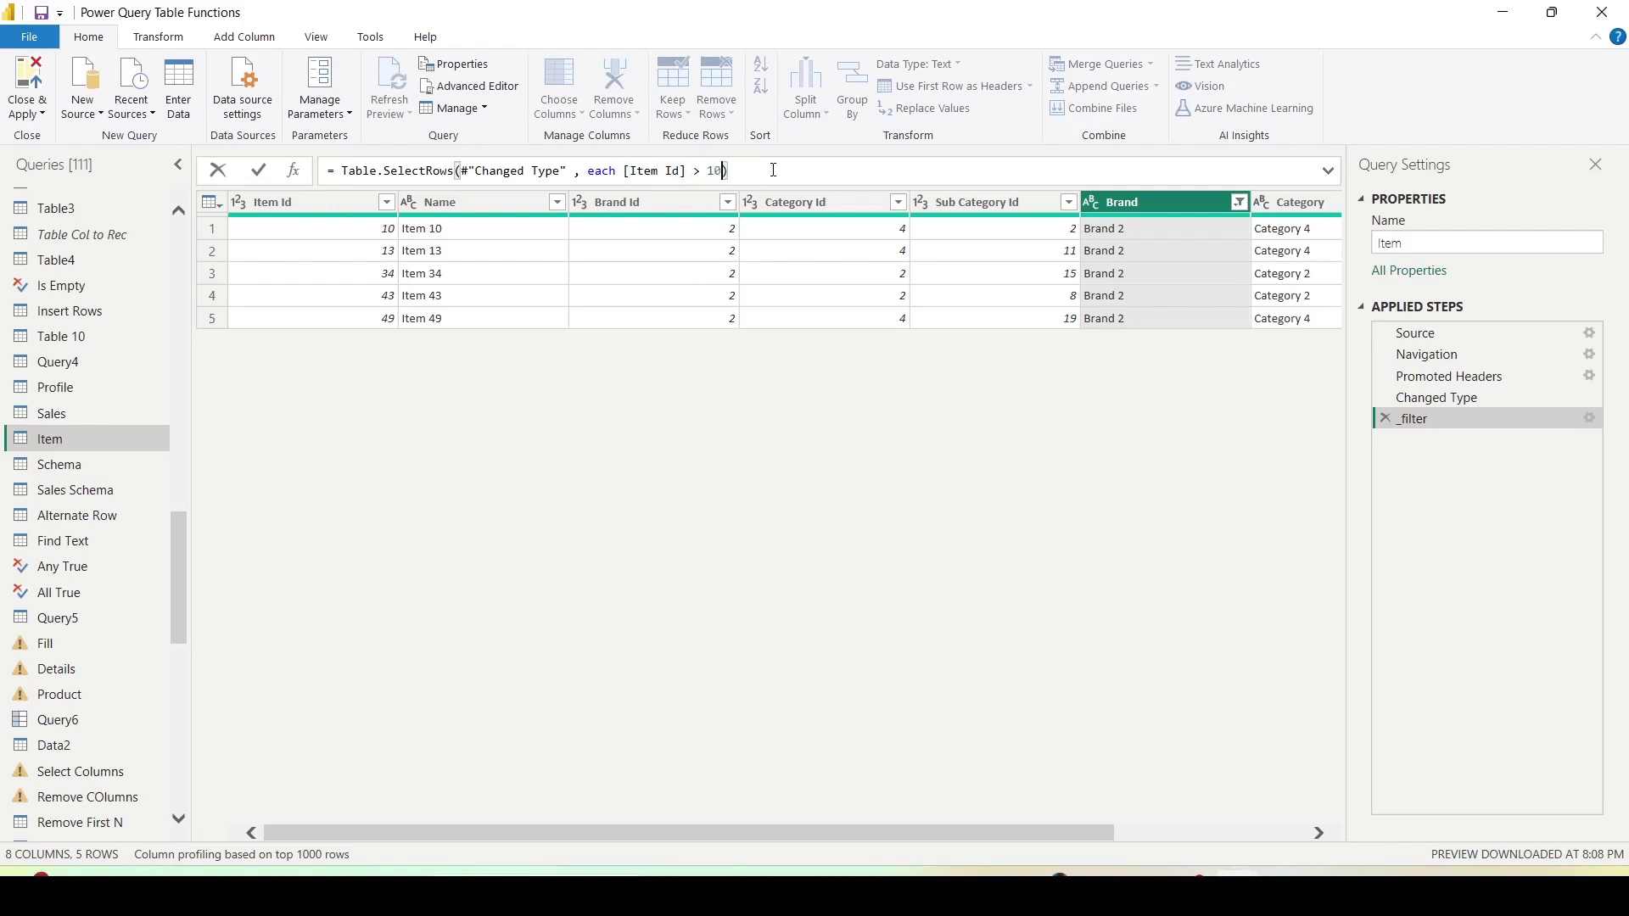
pyautogui.press('Return')
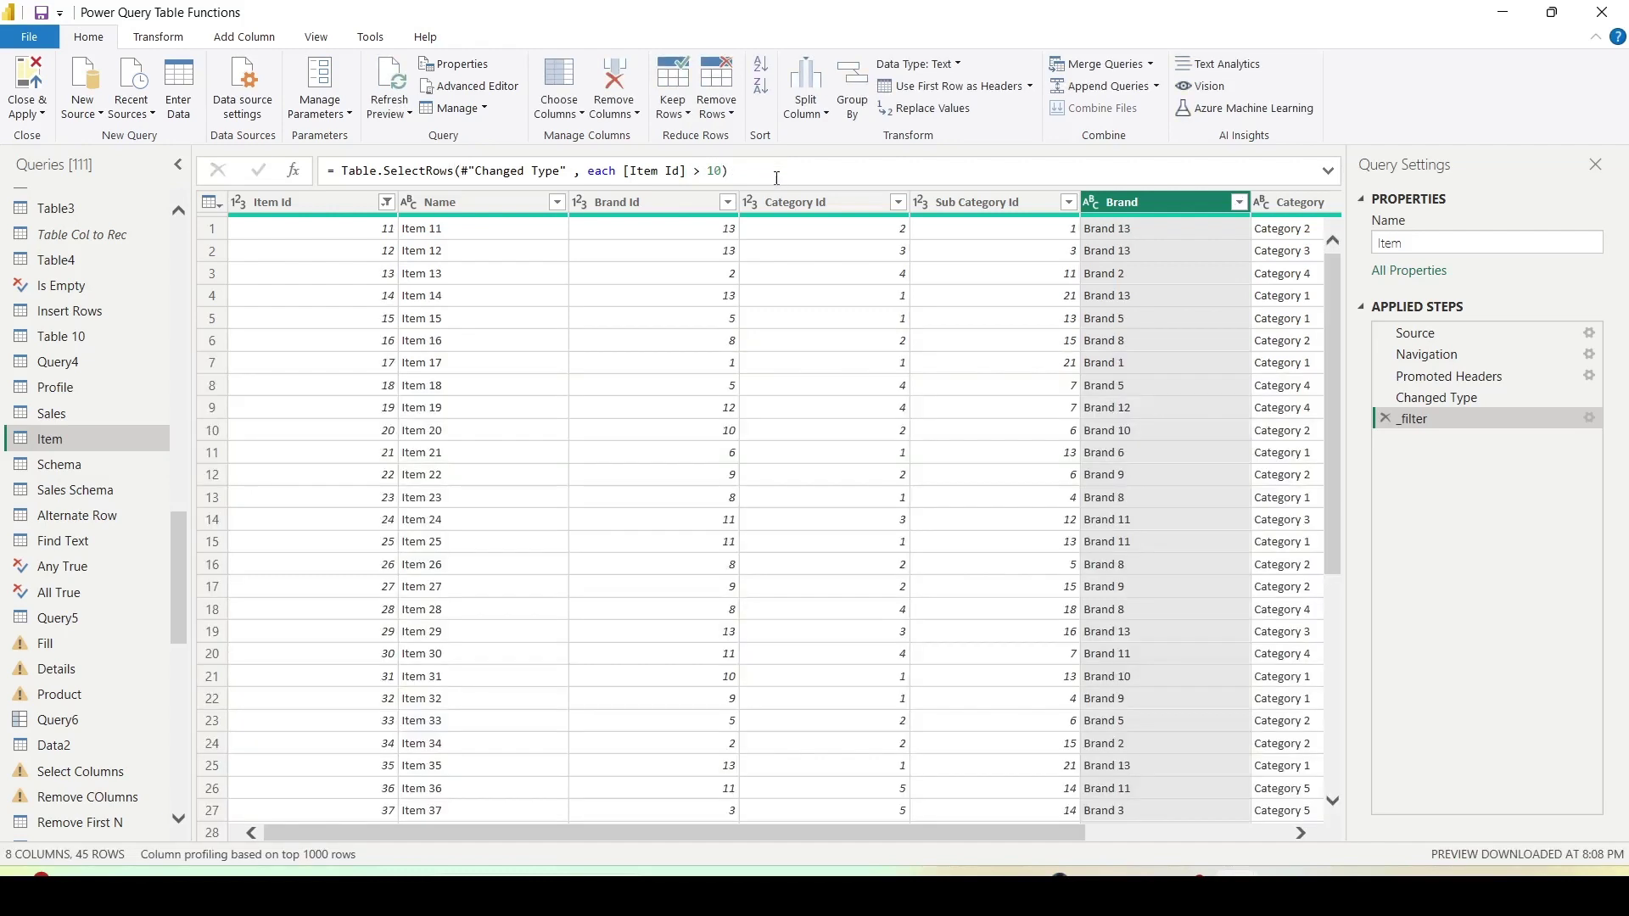
# Review the Item rows returned by the Item Id condition and delete the _filter step.
pyautogui.scroll(-6, 628, 391)
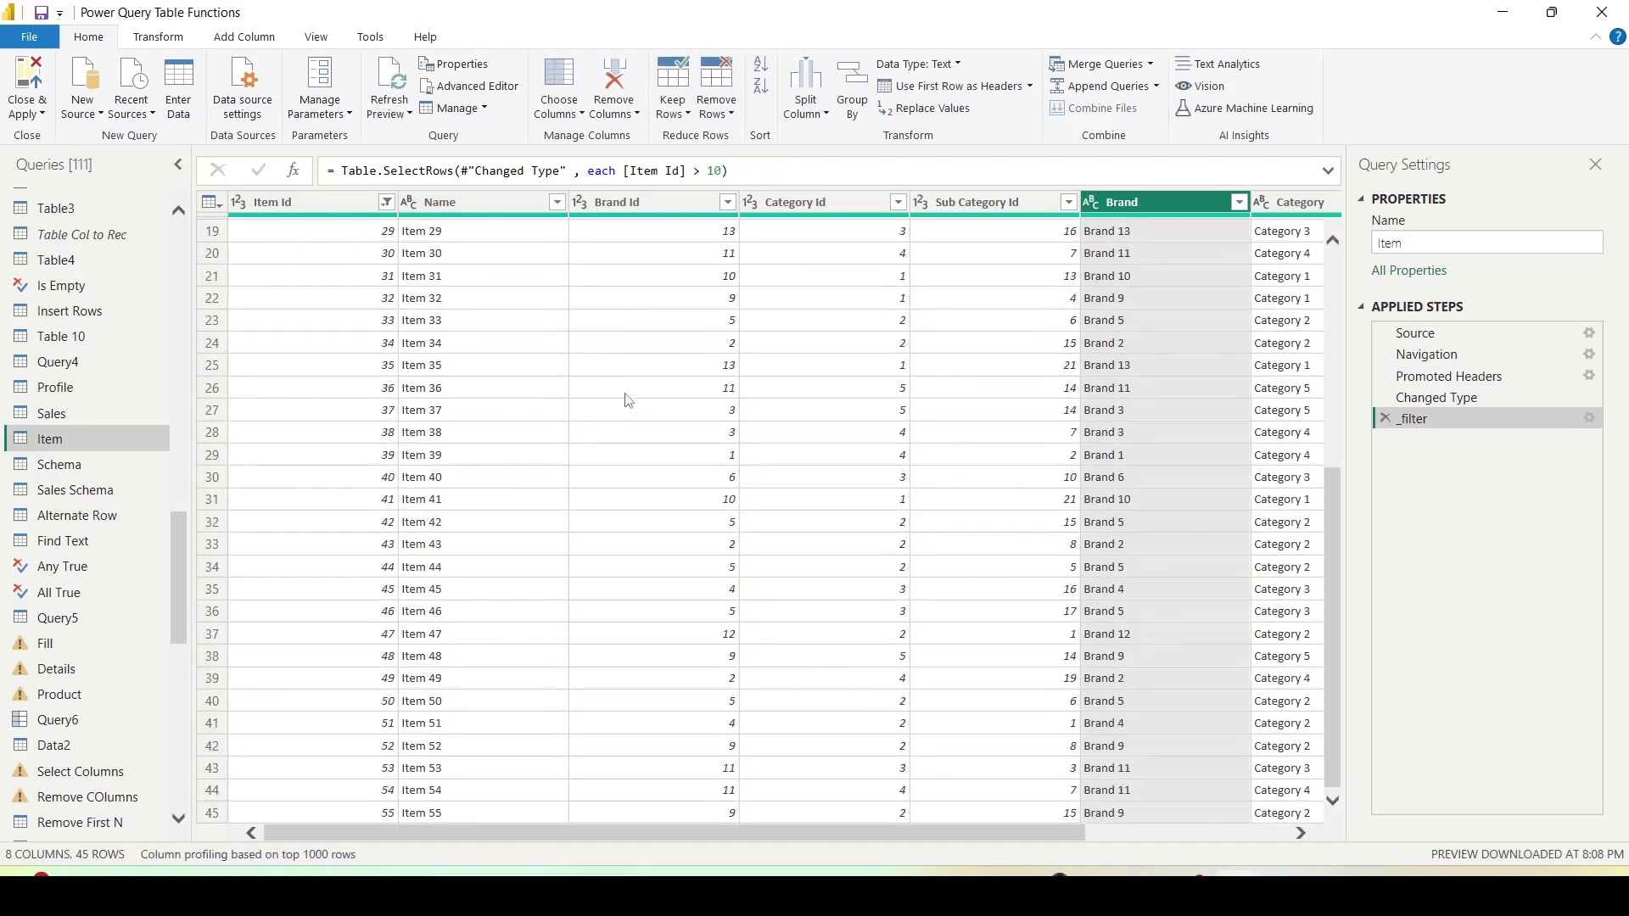
pyautogui.scroll(6, 628, 399)
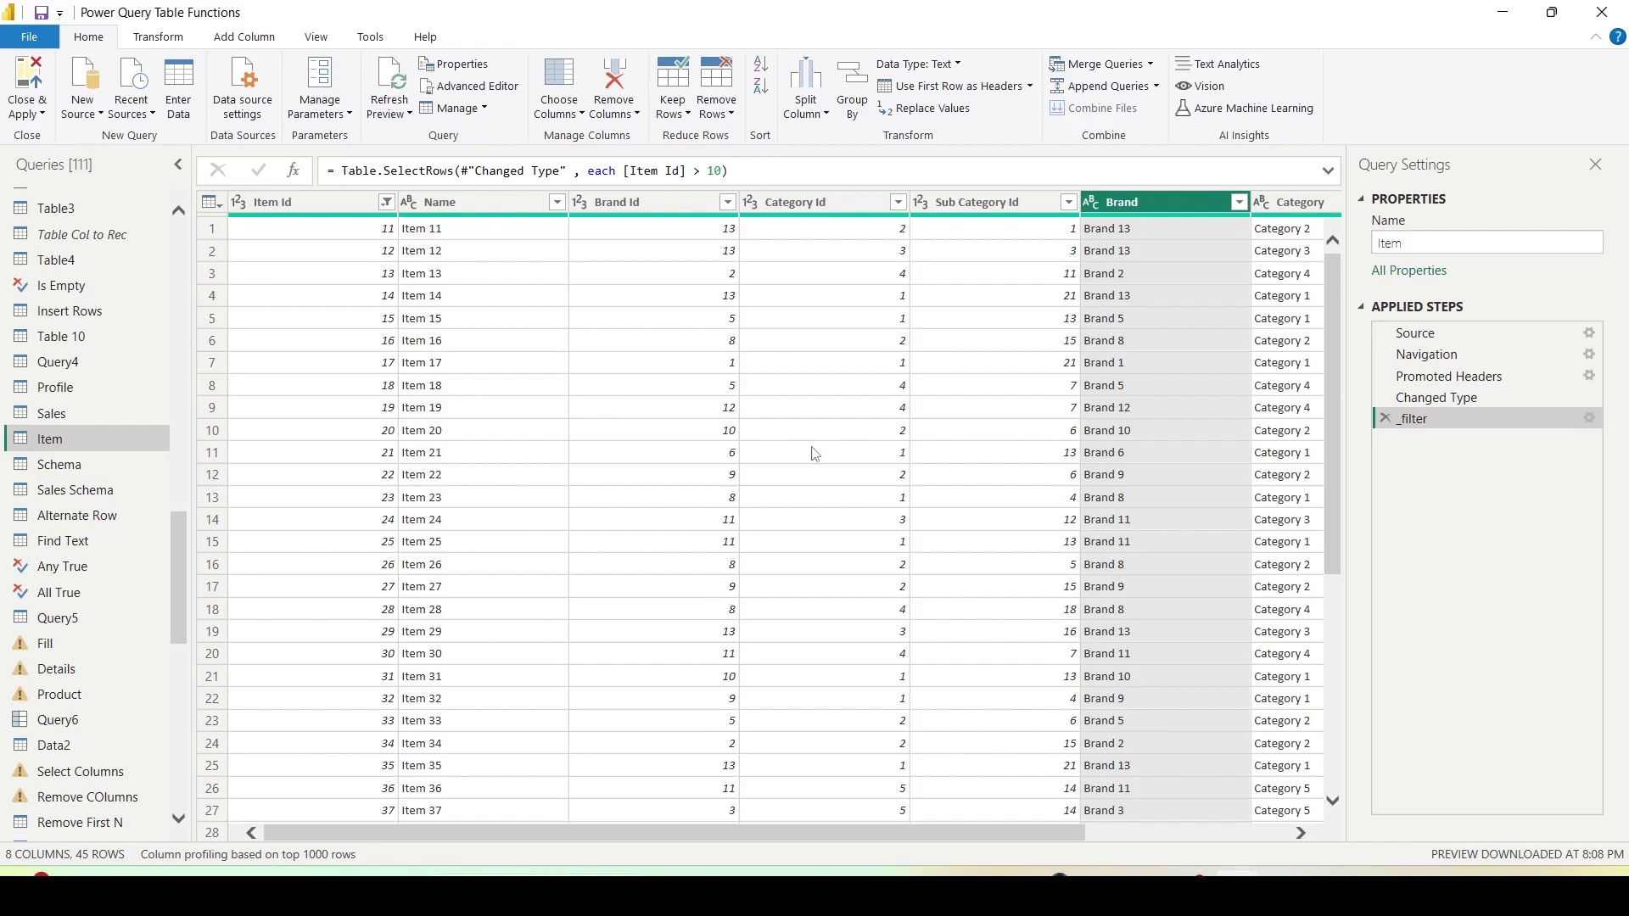
pyautogui.click(1384, 418)
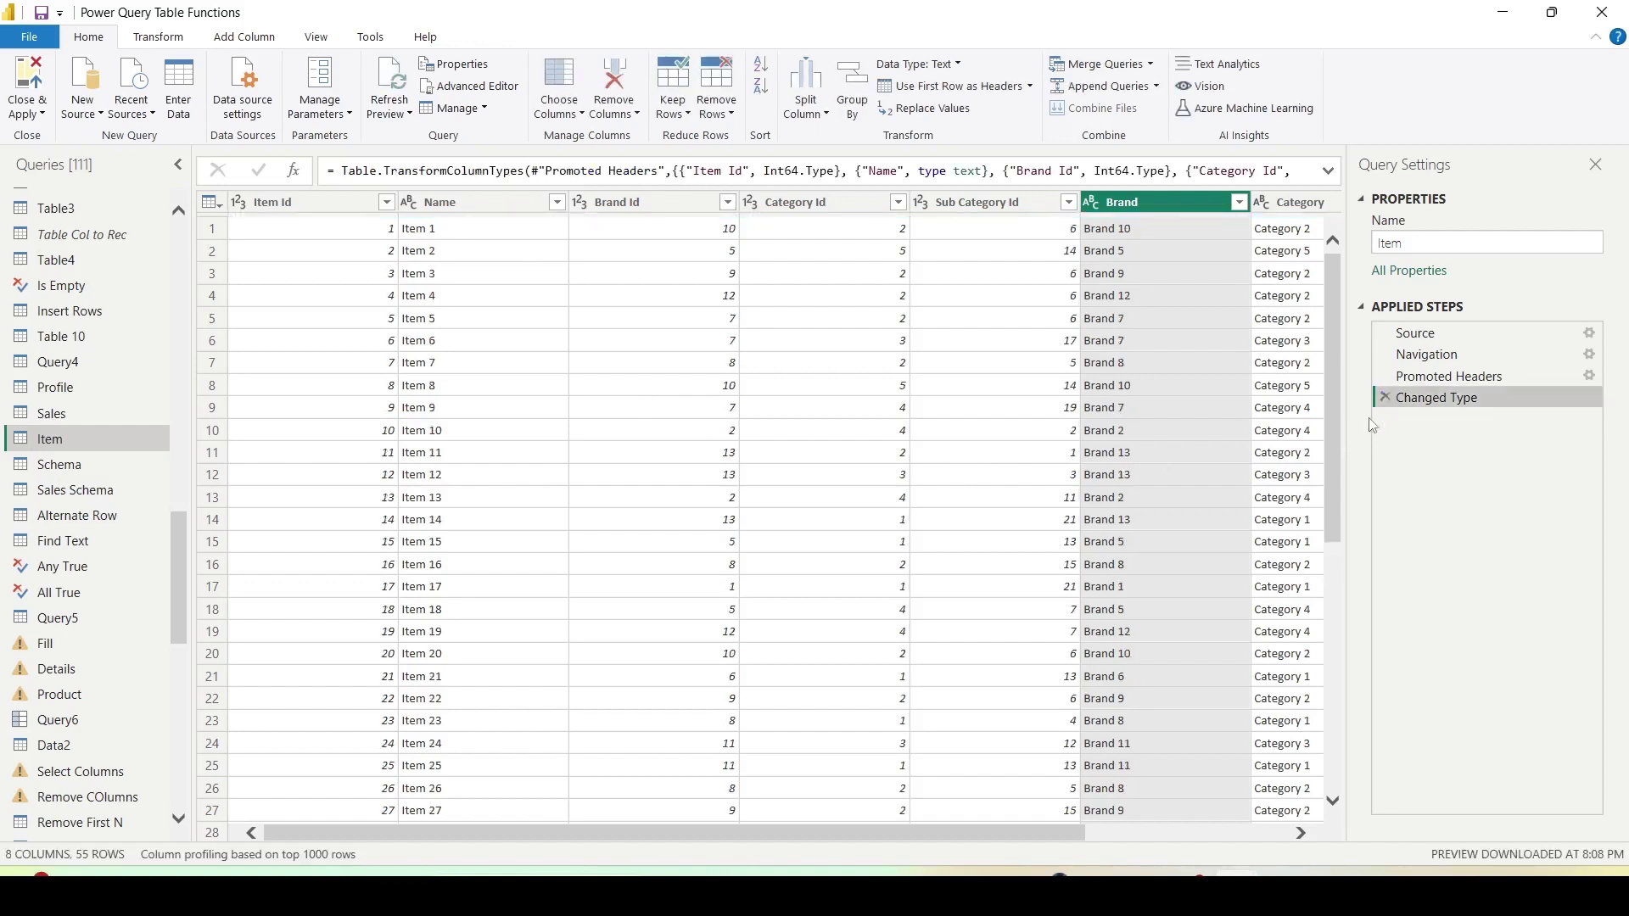
# Open the Sales query and examine its Qty, Price, cost and Discount Percent columns.
pyautogui.click(62, 420)
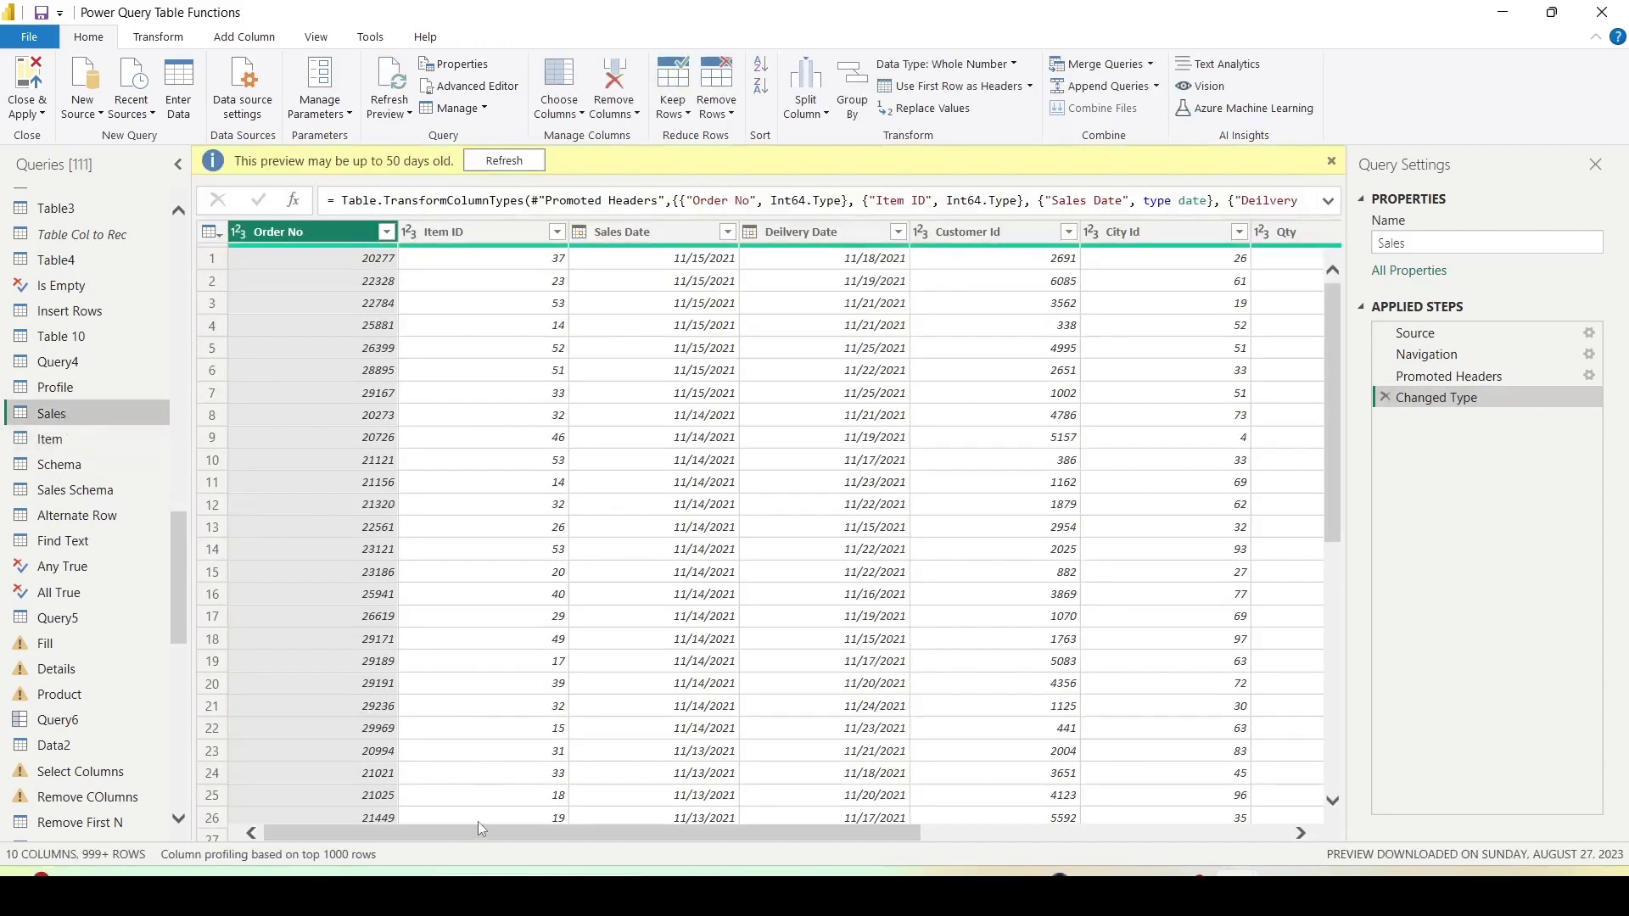
pyautogui.moveTo(477, 830); pyautogui.dragTo(957, 858)
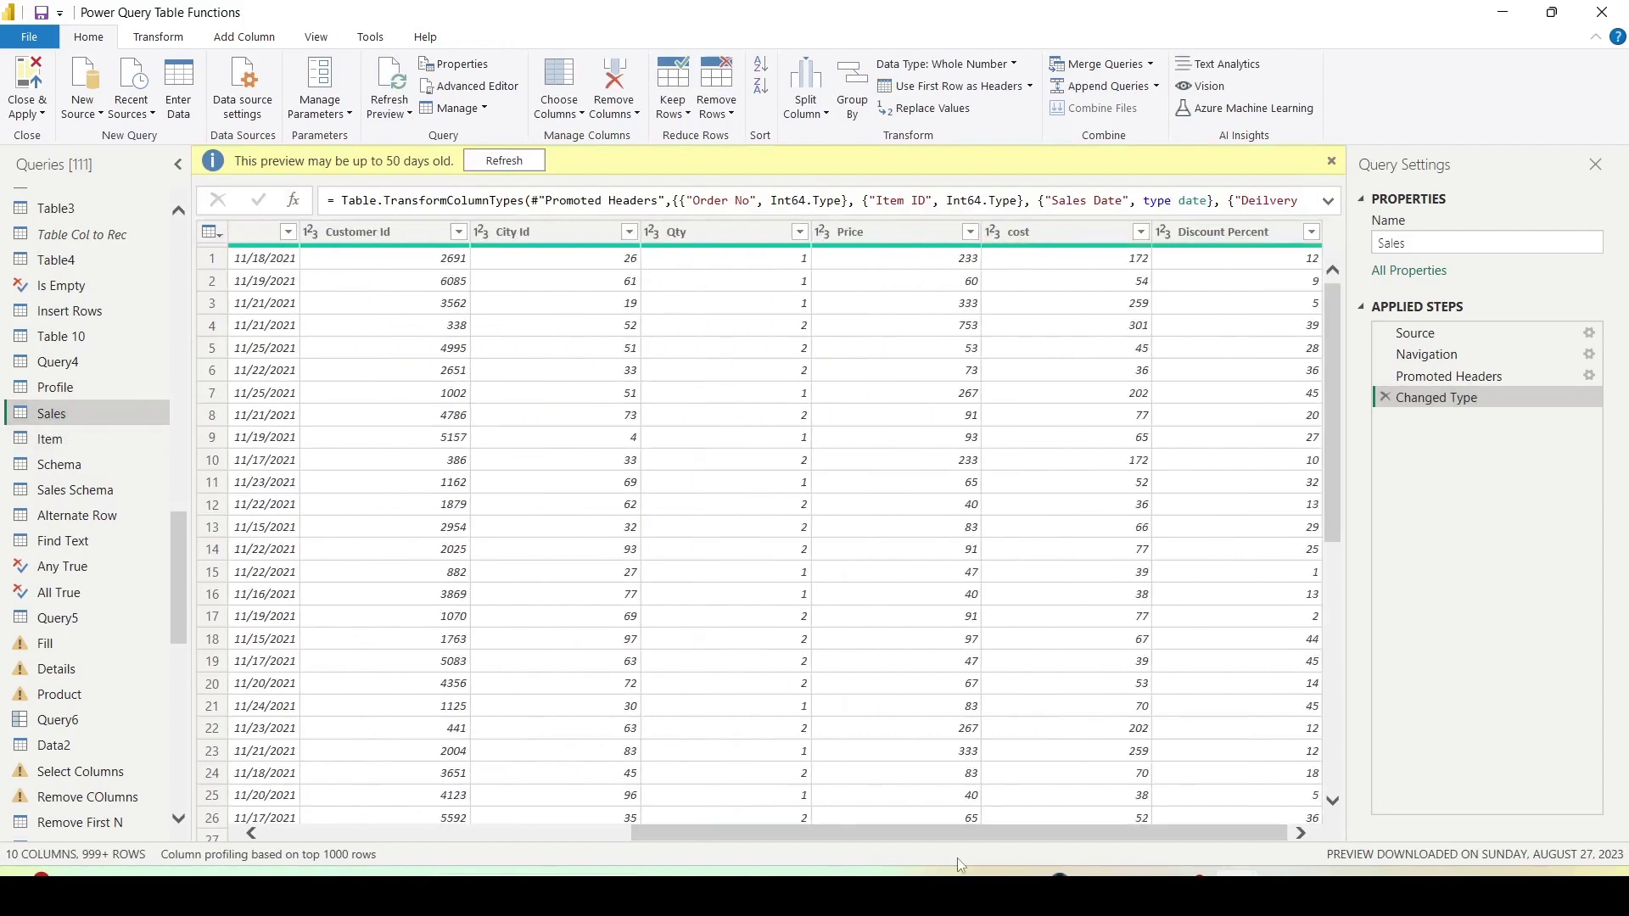
pyautogui.click(1226, 235)
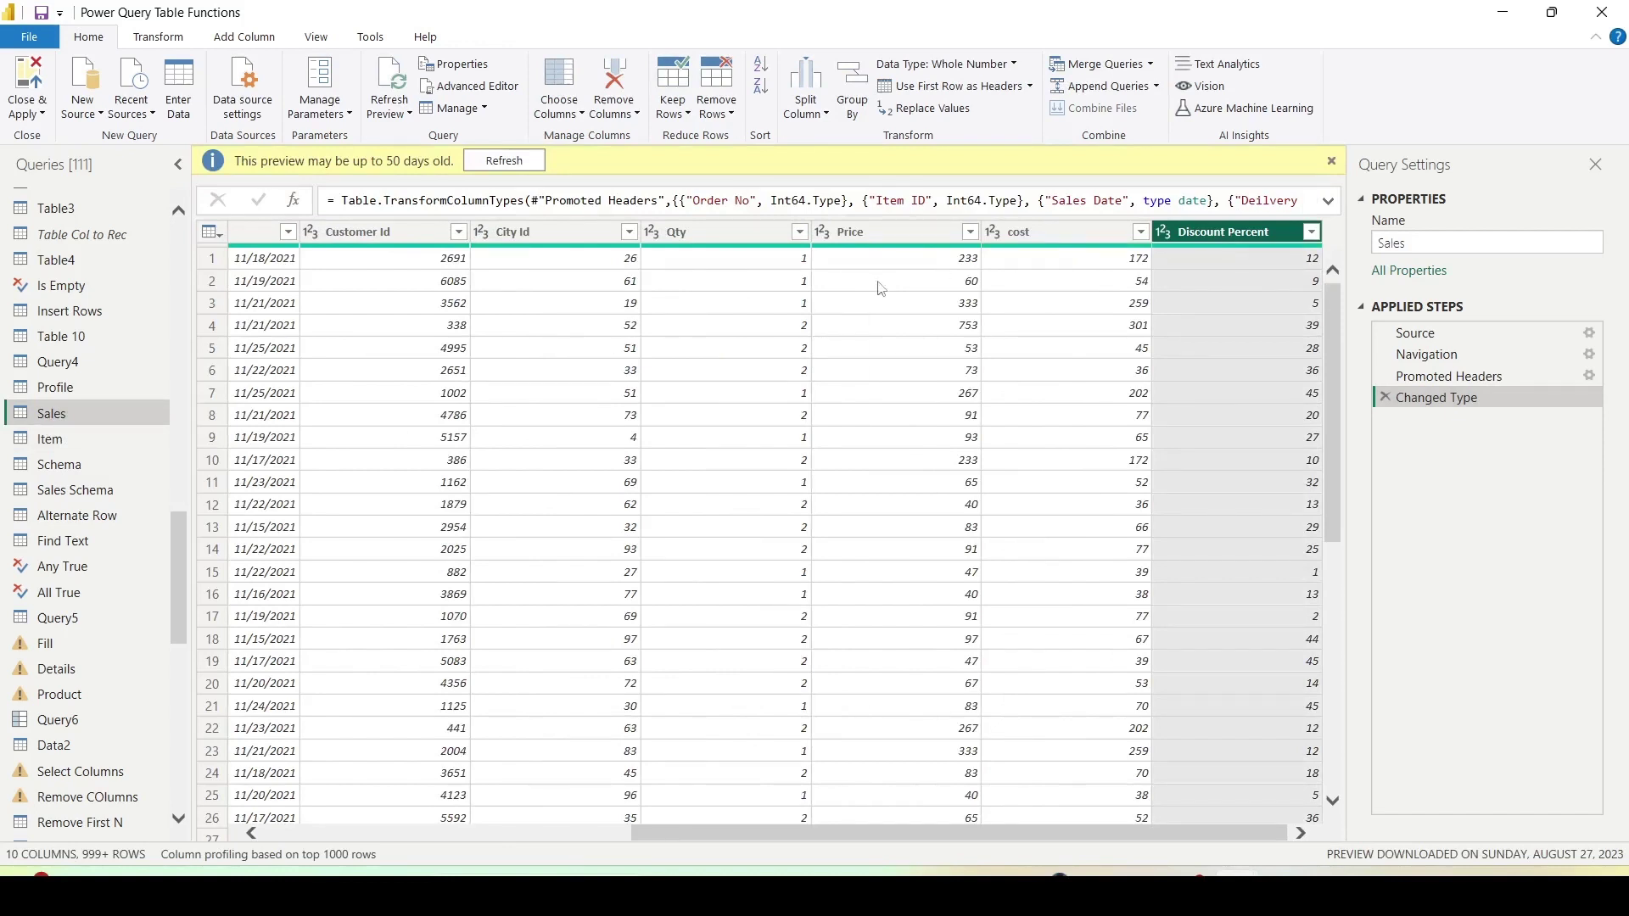
pyautogui.moveTo(766, 828)
pyautogui.mouseDown()
pyautogui.moveTo(410, 824)
pyautogui.moveTo(767, 826)
pyautogui.mouseUp()
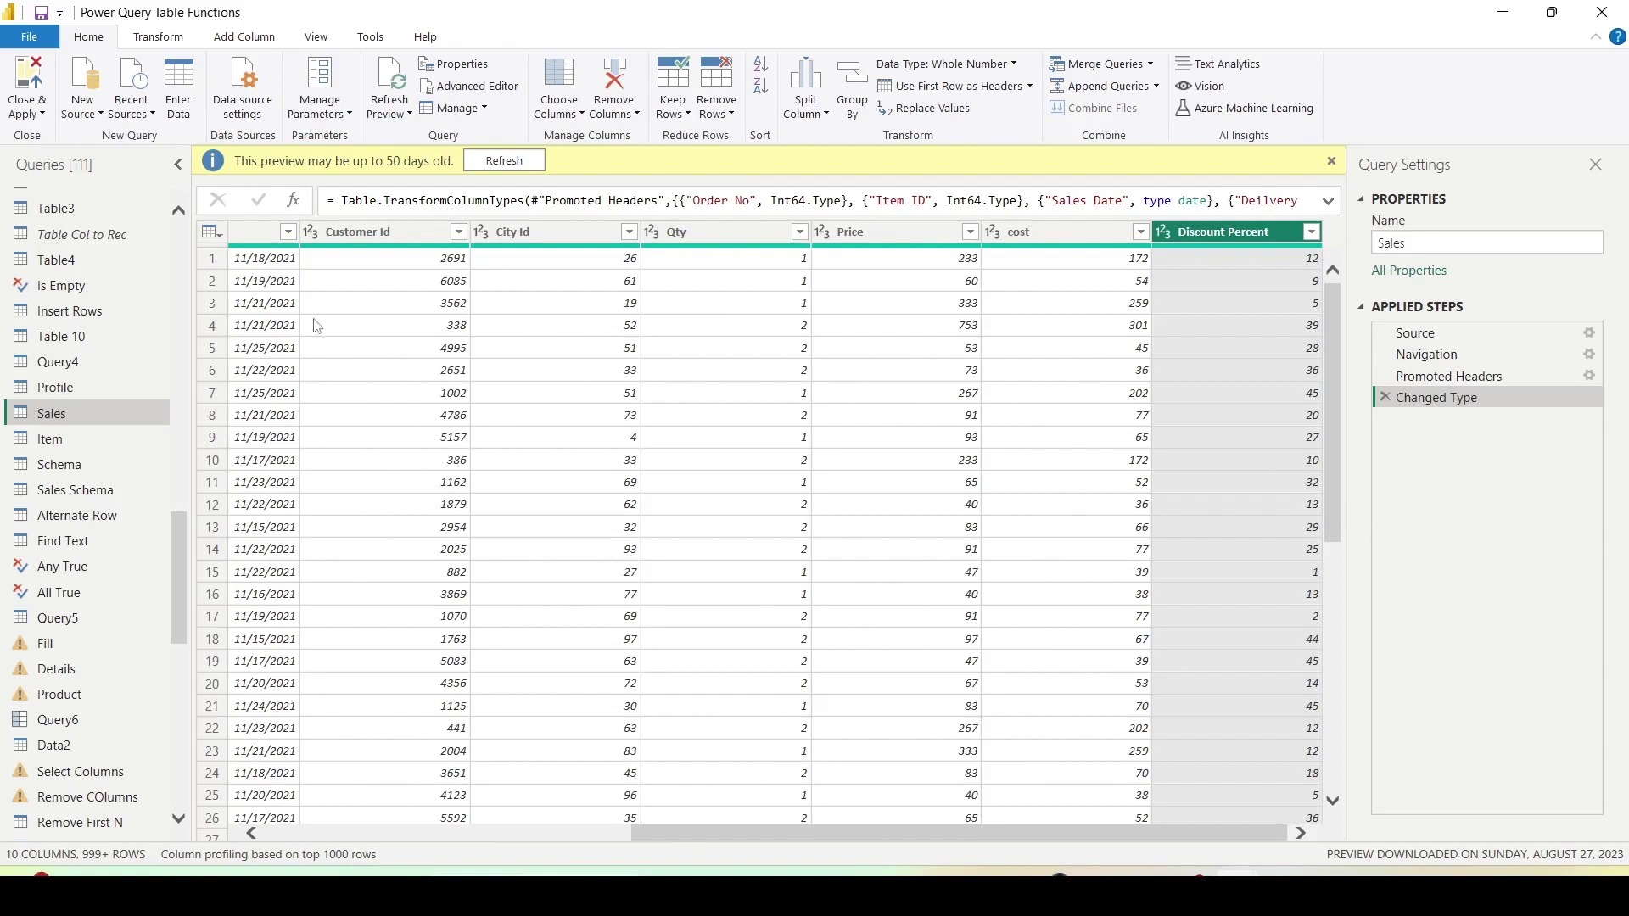
# Start a new custom column in the Sales query and name it Brand.
pyautogui.click(260, 44)
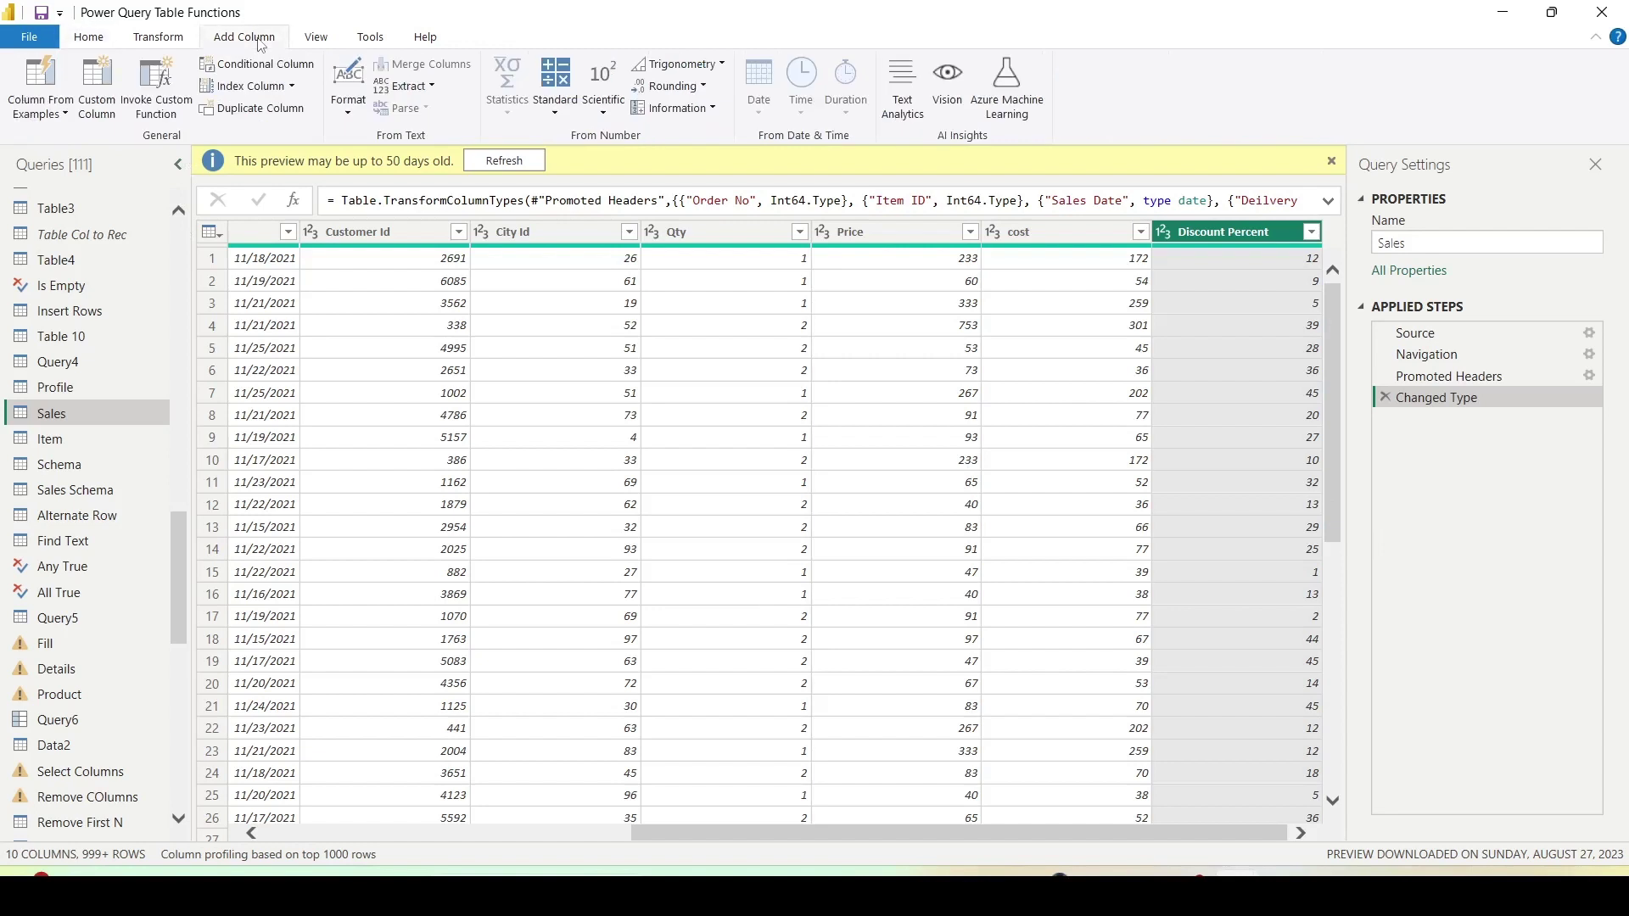
pyautogui.click(98, 107)
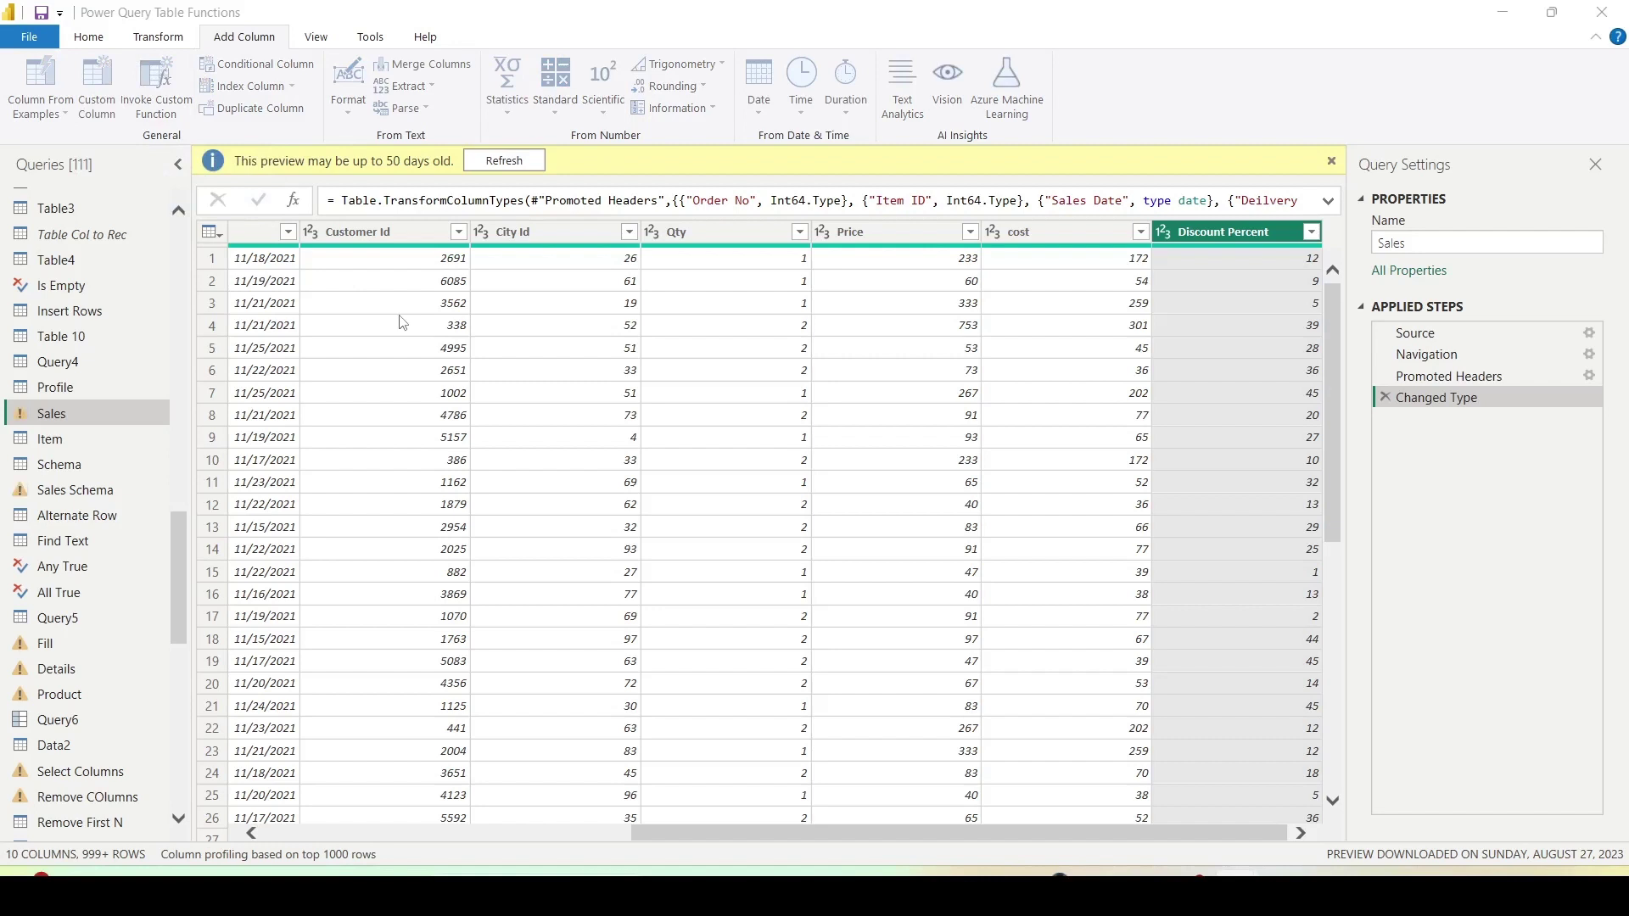
pyautogui.doubleClick(509, 331)
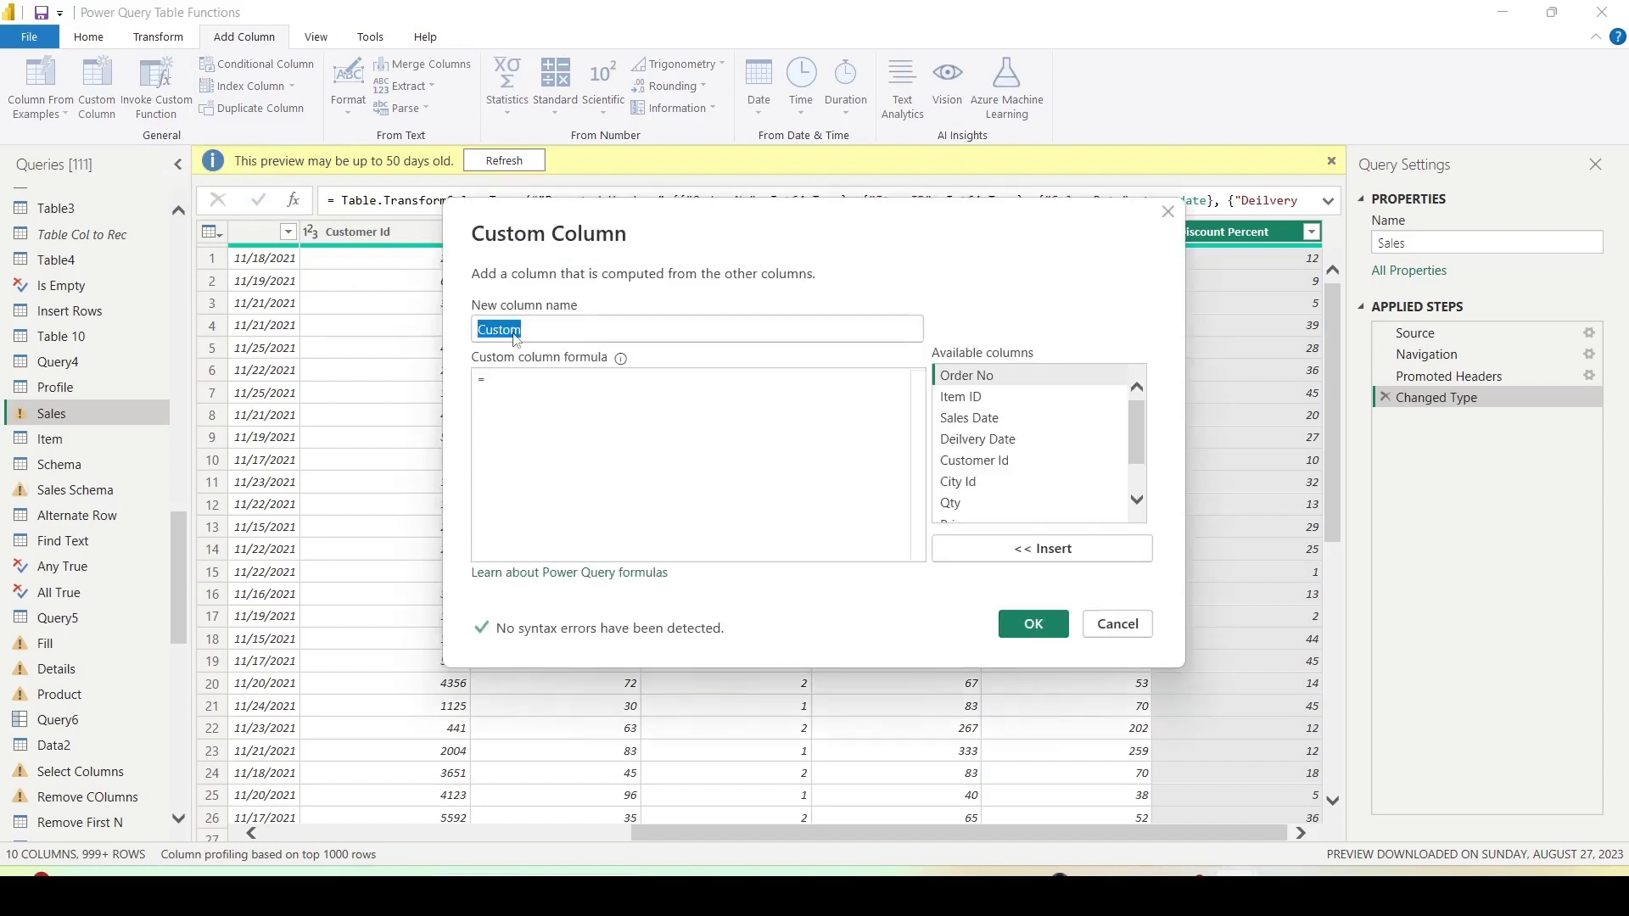
pyautogui.write('Bran')
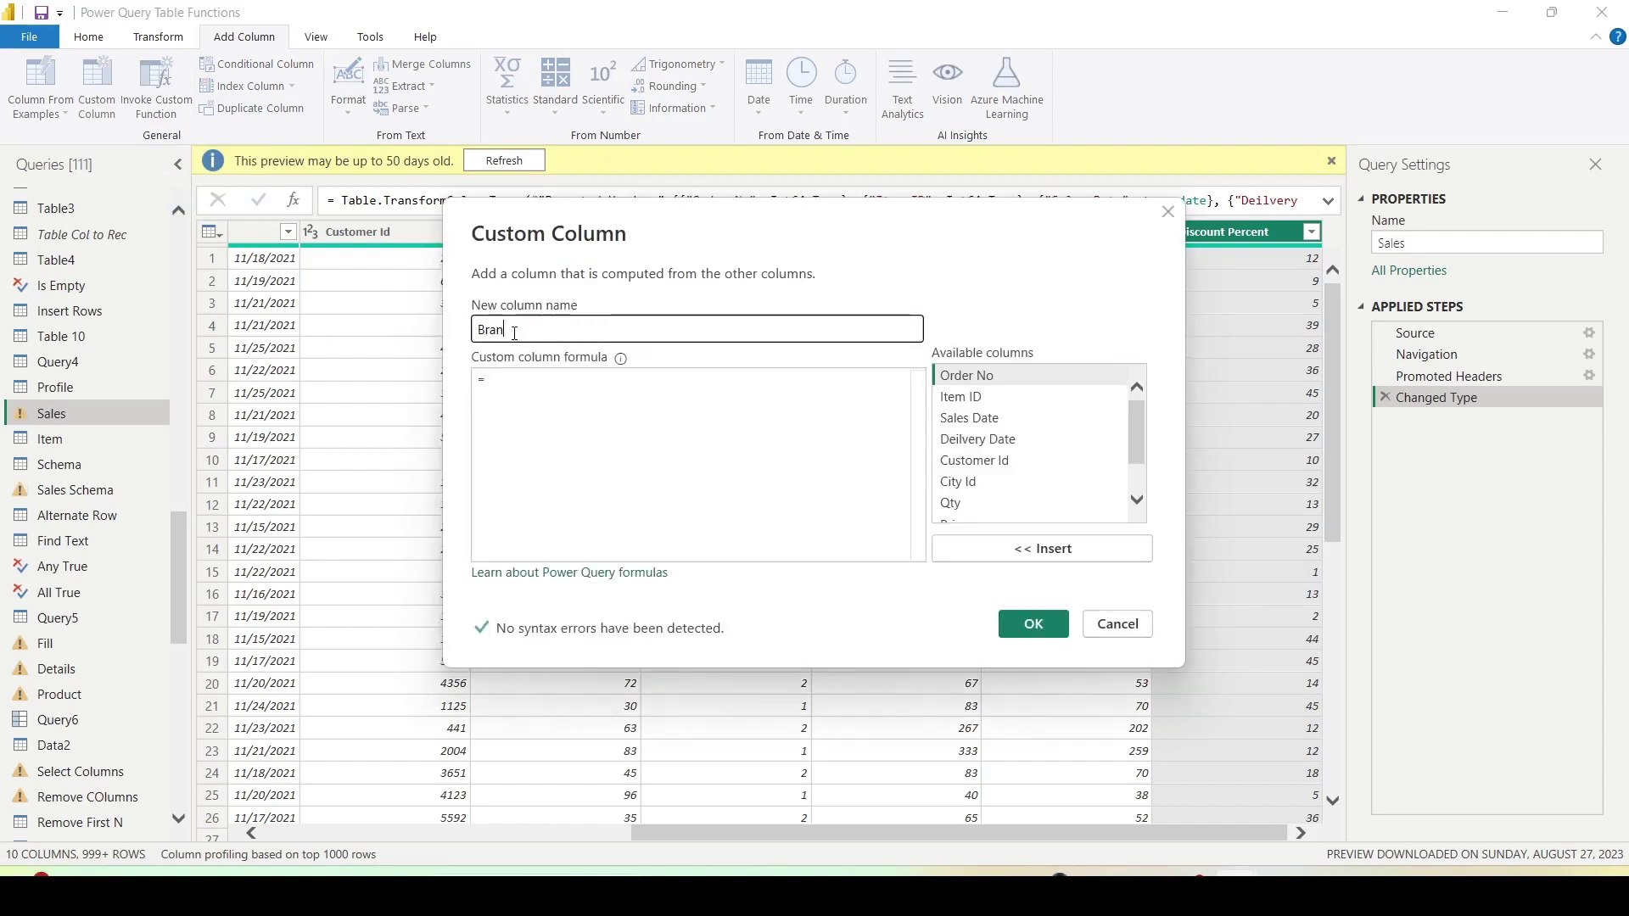
pyautogui.write('d')
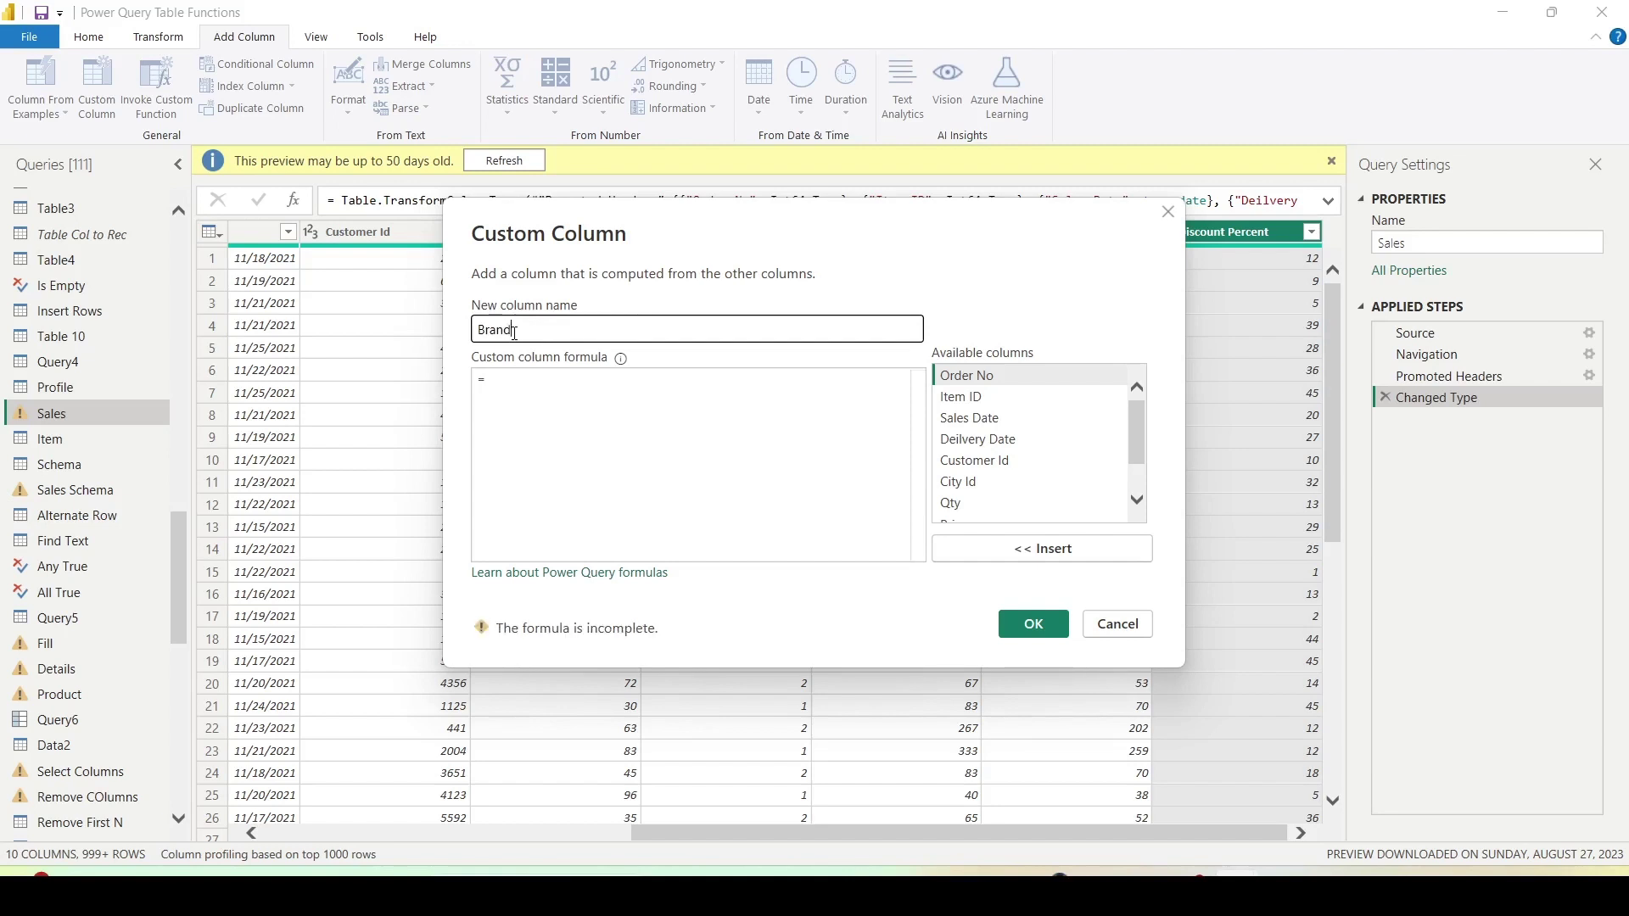
# Begin the custom column formula with the Table.SelectRows function, leaving no duplicate Table prefix.
pyautogui.click(530, 373)
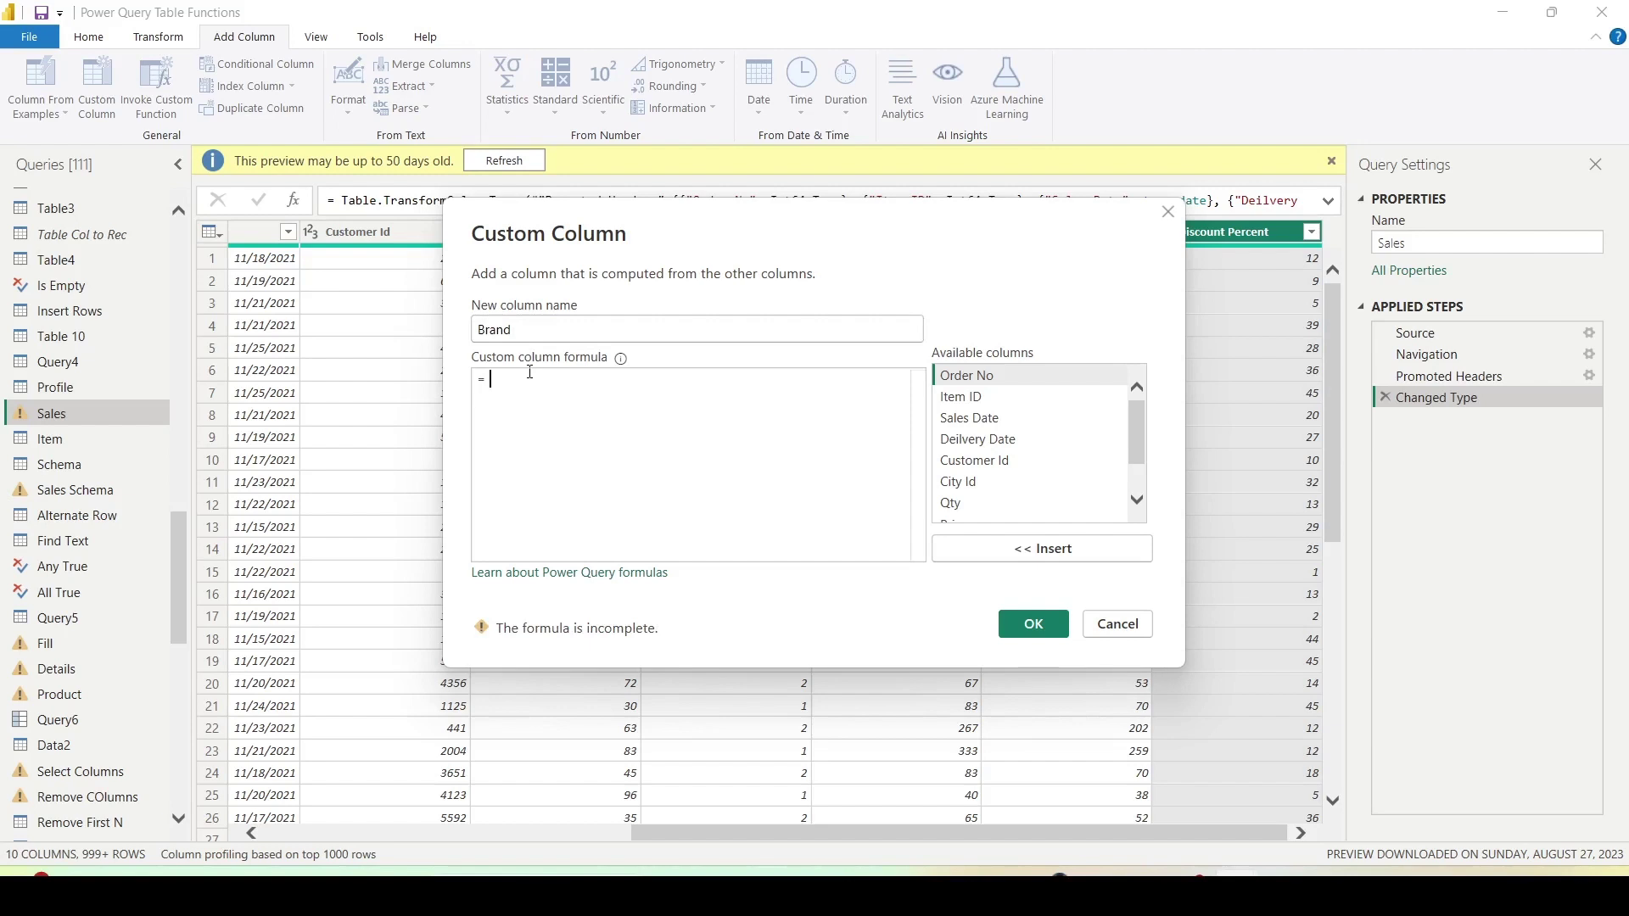
pyautogui.write('Table')
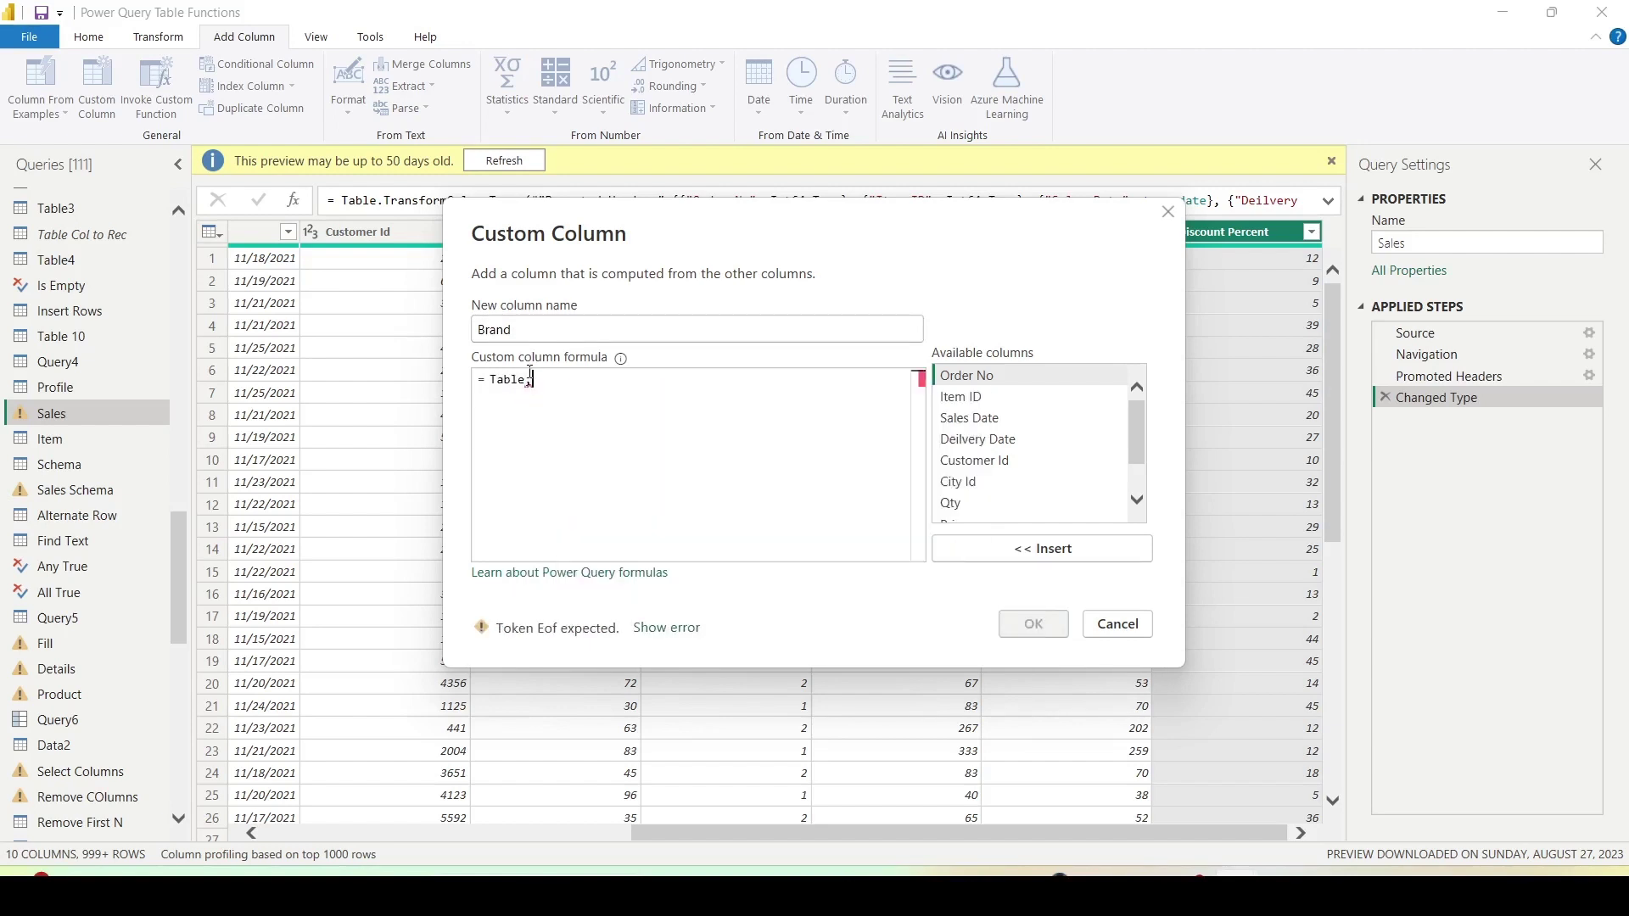
pyautogui.press('BackSpace')
pyautogui.write('e')
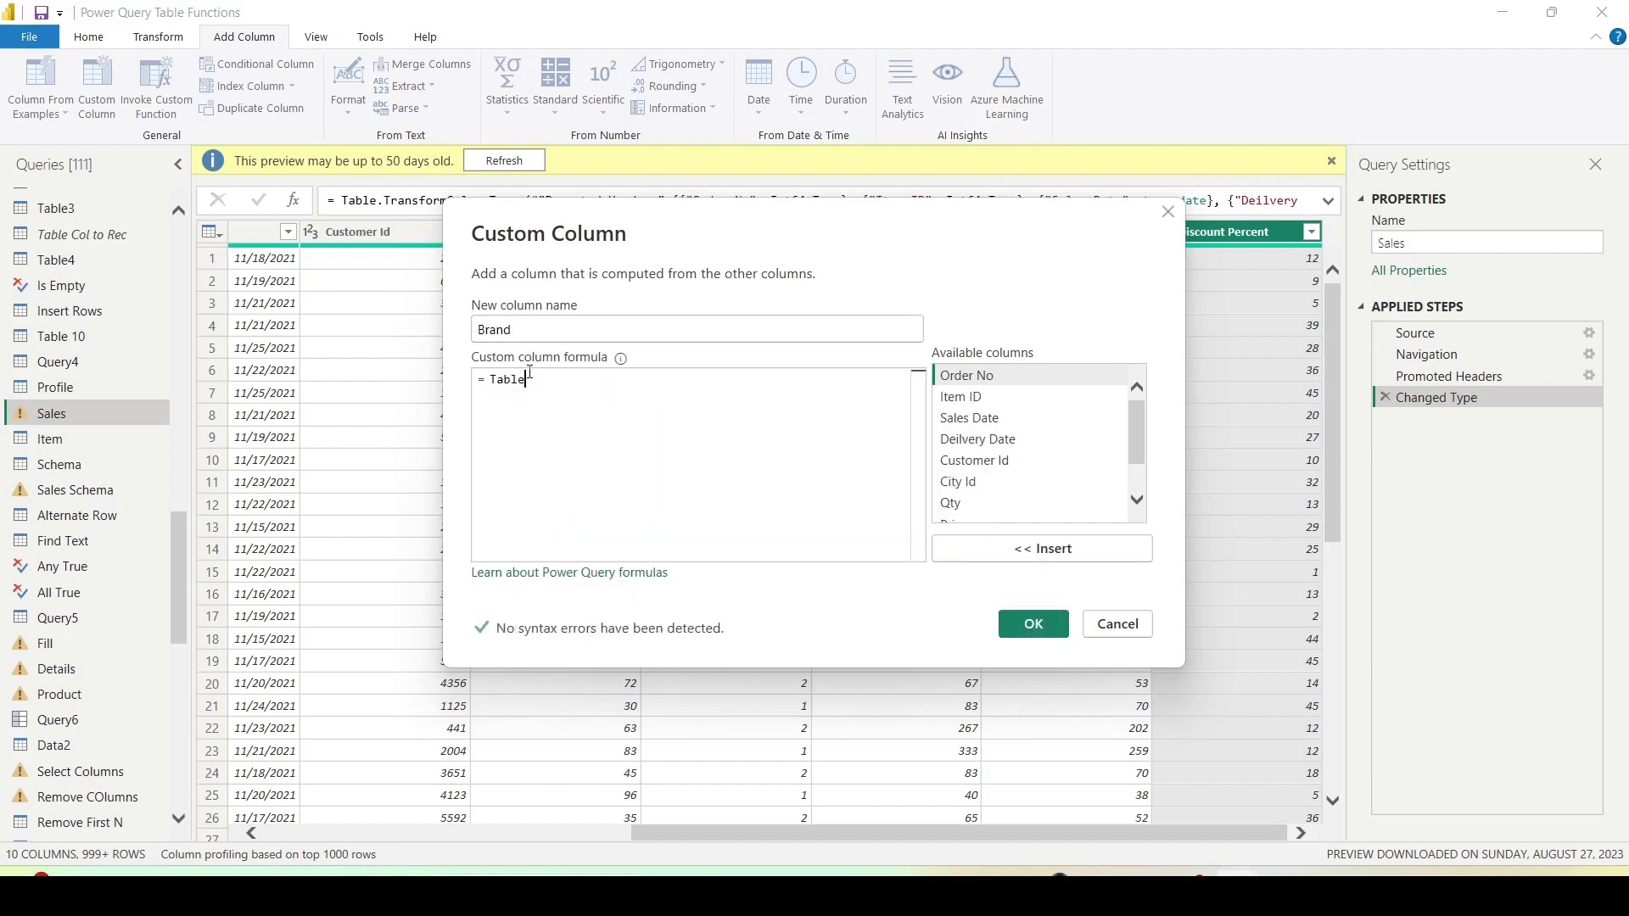
pyautogui.write('.Sele')
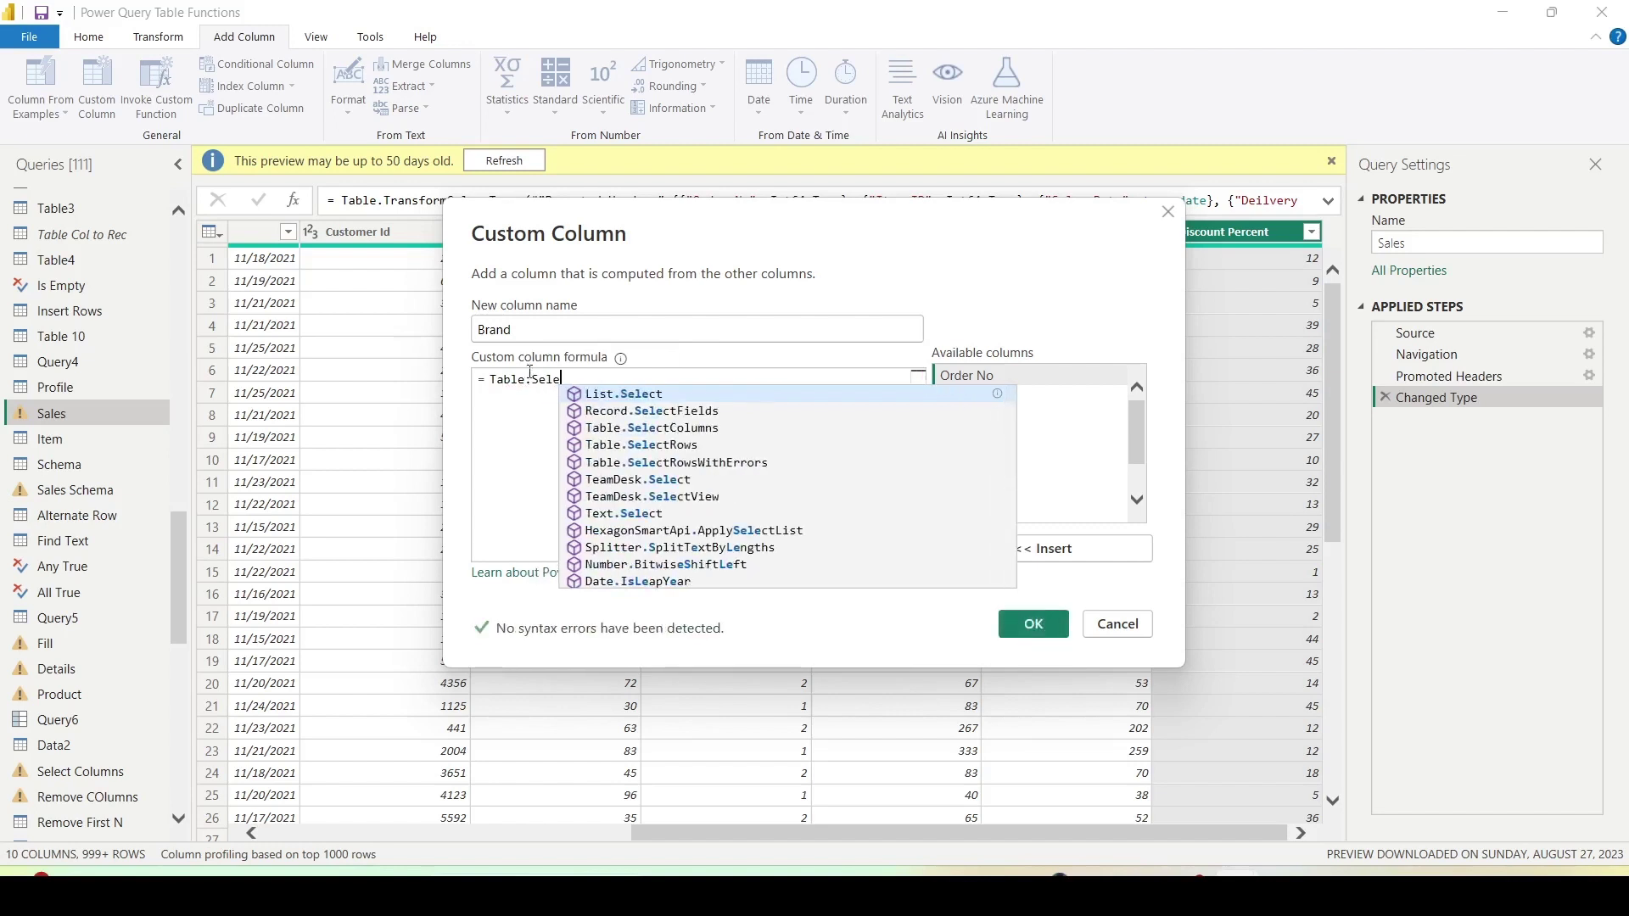
pyautogui.press('Down')
pyautogui.press('Down')
pyautogui.press('Down')
pyautogui.press('Tab')
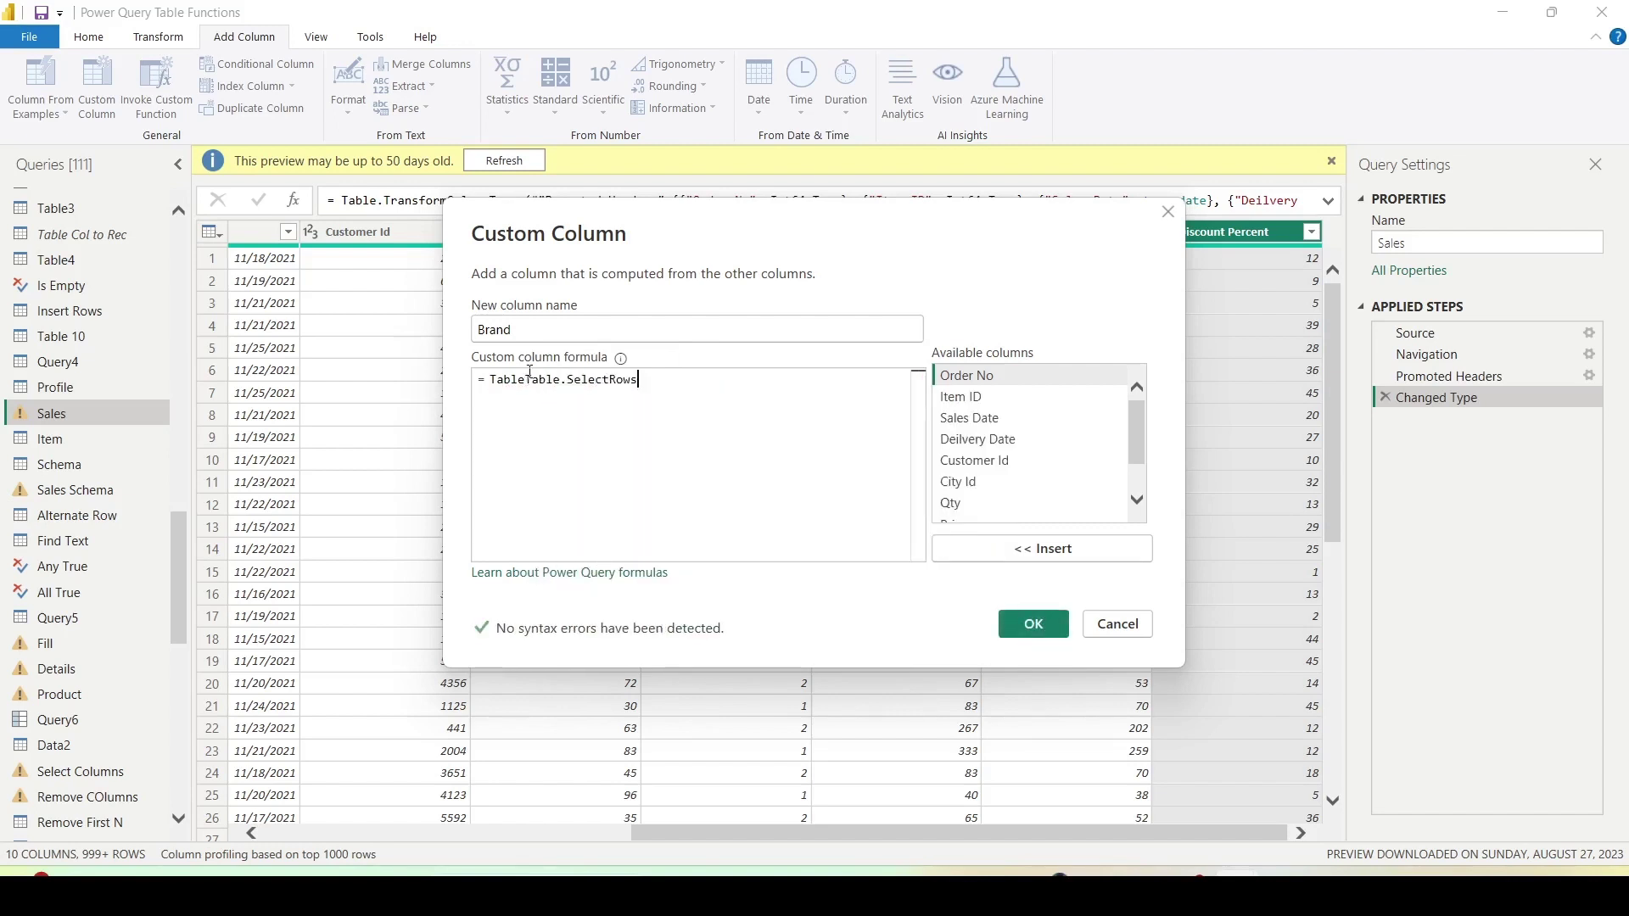
pyautogui.press('Left')
pyautogui.press('Left')
pyautogui.press('Left')
pyautogui.press('Left')
pyautogui.press('Left')
pyautogui.press('Left')
pyautogui.press('Left')
pyautogui.press('Left')
pyautogui.press('Left')
pyautogui.press('Left')
pyautogui.press('Left')
pyautogui.press('Left')
pyautogui.press('Left')
pyautogui.press('Left')
pyautogui.press('BackSpace')
pyautogui.press('BackSpace')
pyautogui.press('BackSpace')
pyautogui.press('BackSpace')
pyautogui.press('BackSpace')
pyautogui.press('Right')
pyautogui.press('Right')
pyautogui.press('Right')
pyautogui.press('Right')
pyautogui.press('Right')
pyautogui.press('Right')
pyautogui.press('Right')
pyautogui.press('Right')
pyautogui.press('Right')
# Give Table.SelectRows the Item table and start its condition as each [Item Id] =.
pyautogui.write('(Item')
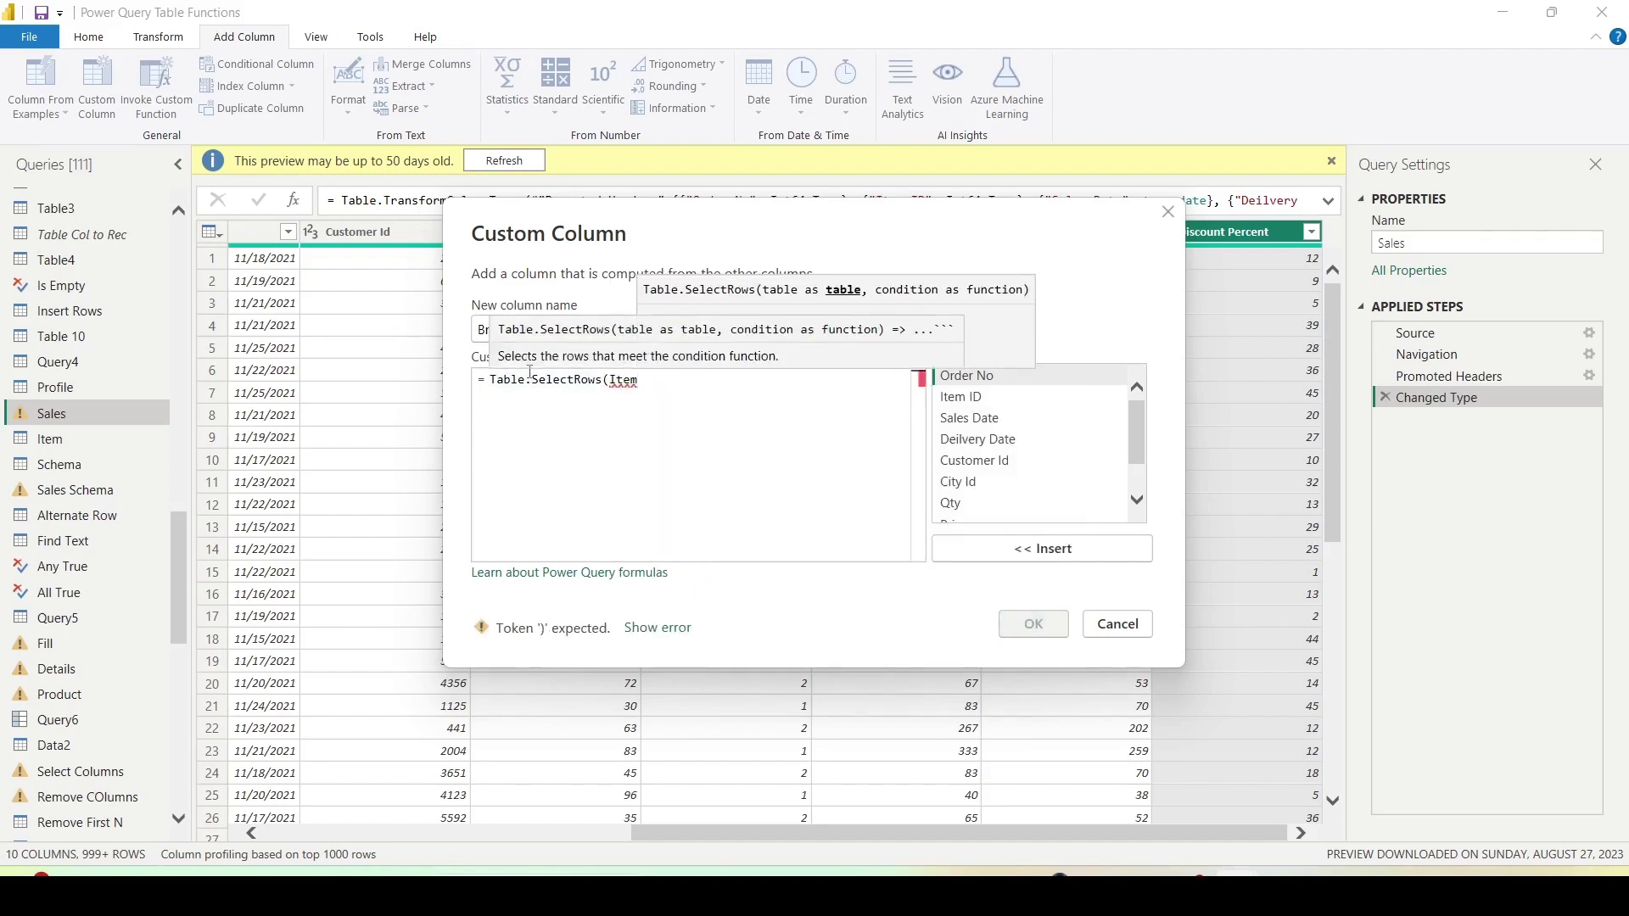
pyautogui.write(', each')
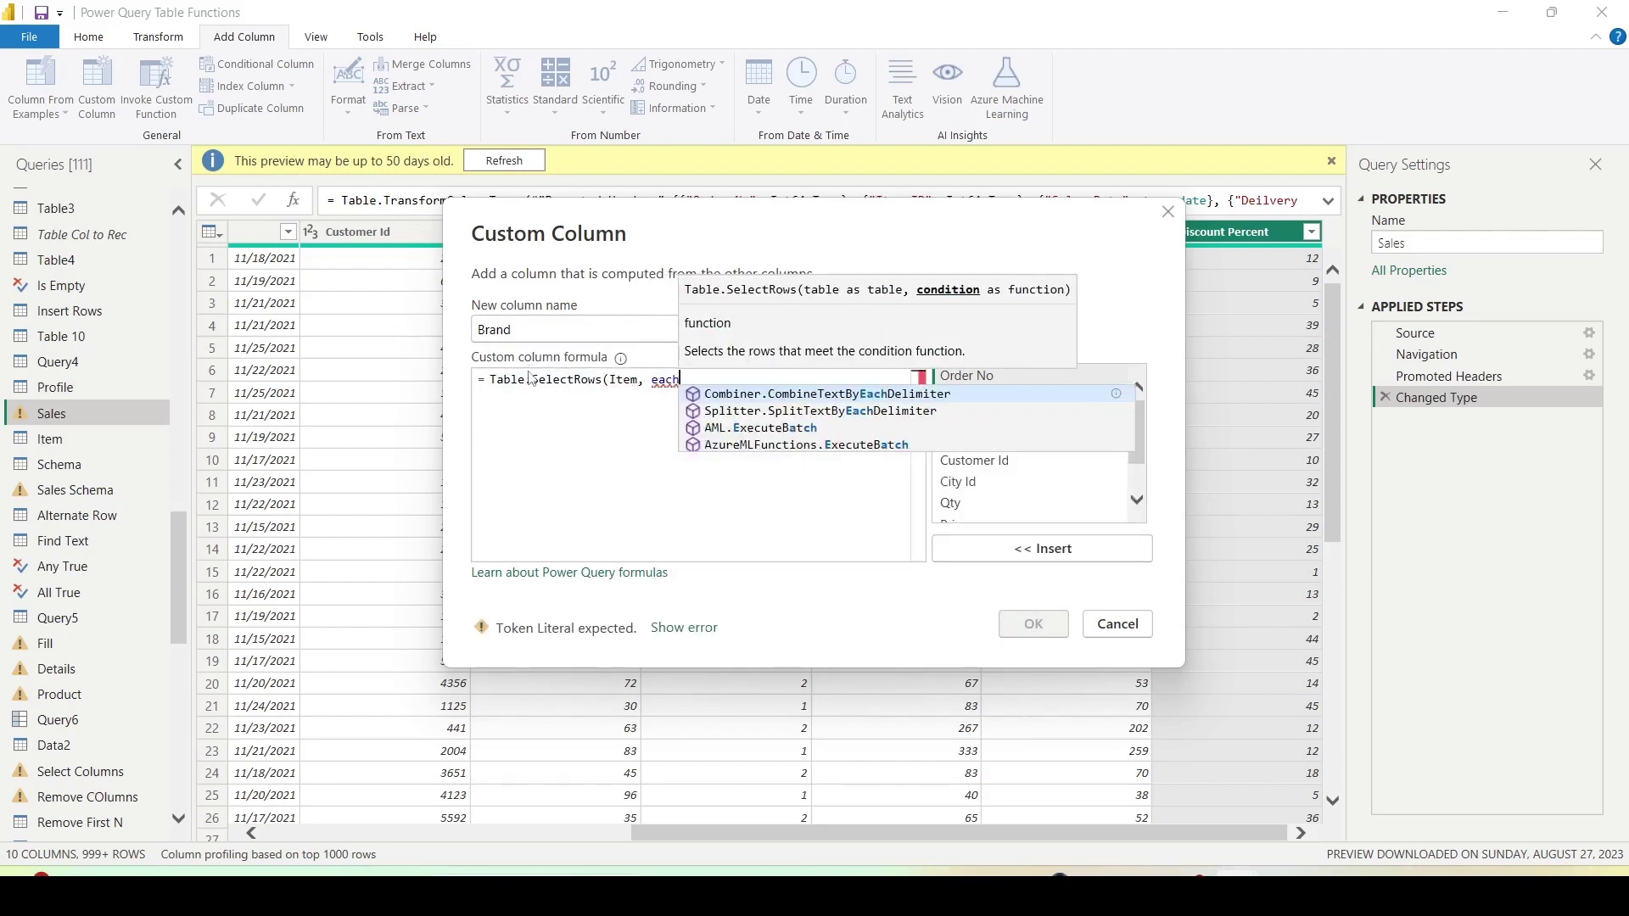
pyautogui.write(' [')
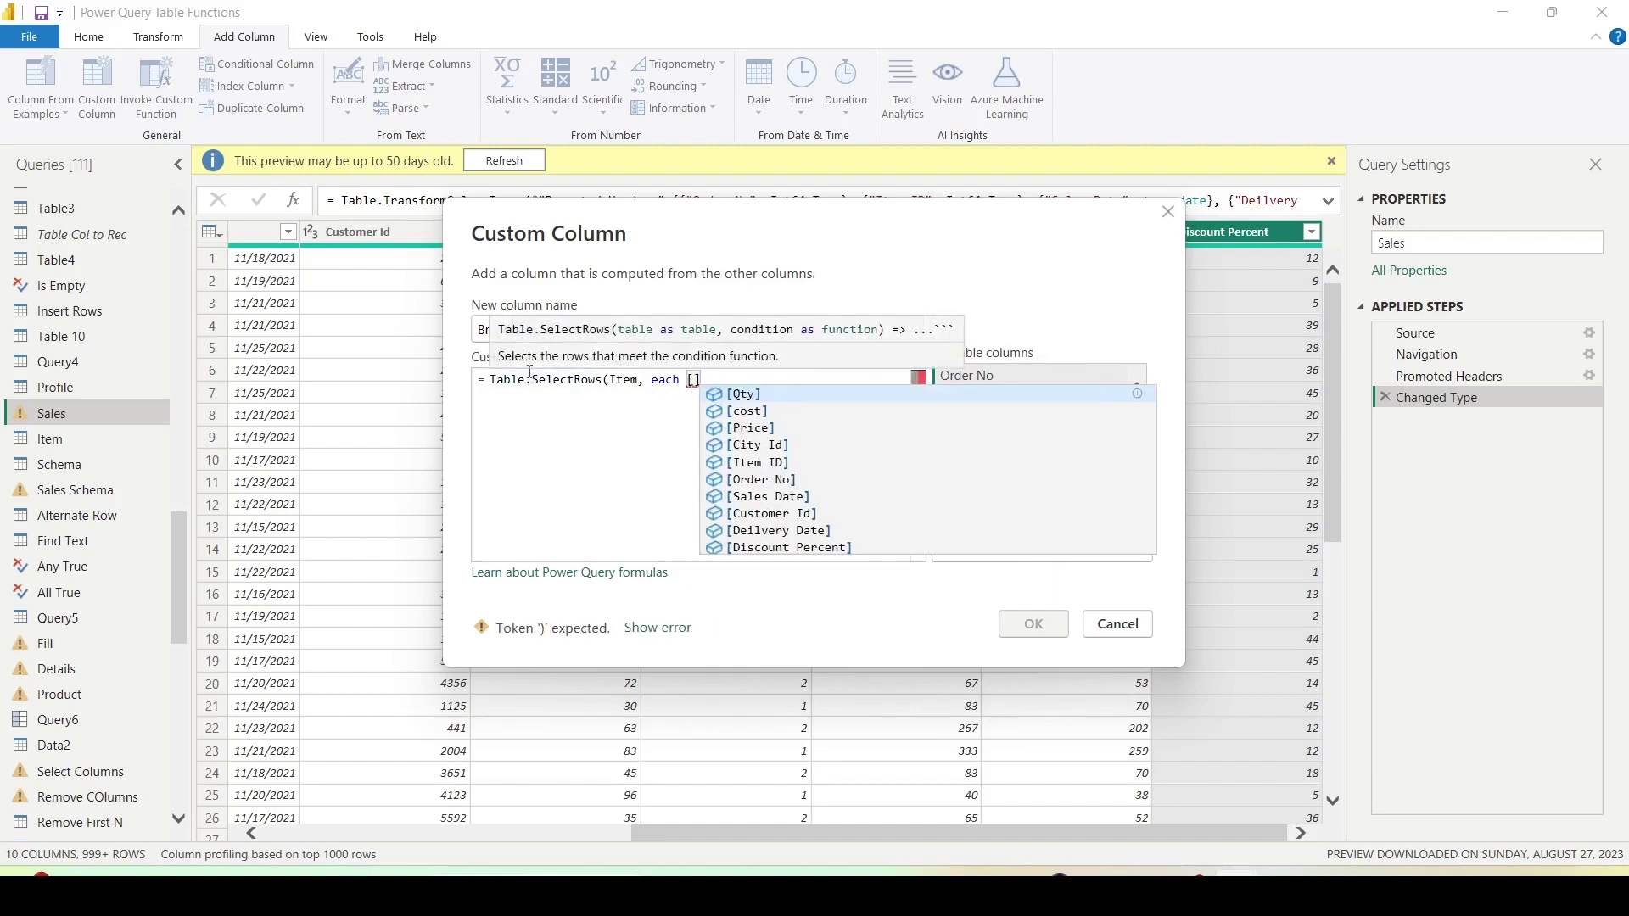
pyautogui.write('Item')
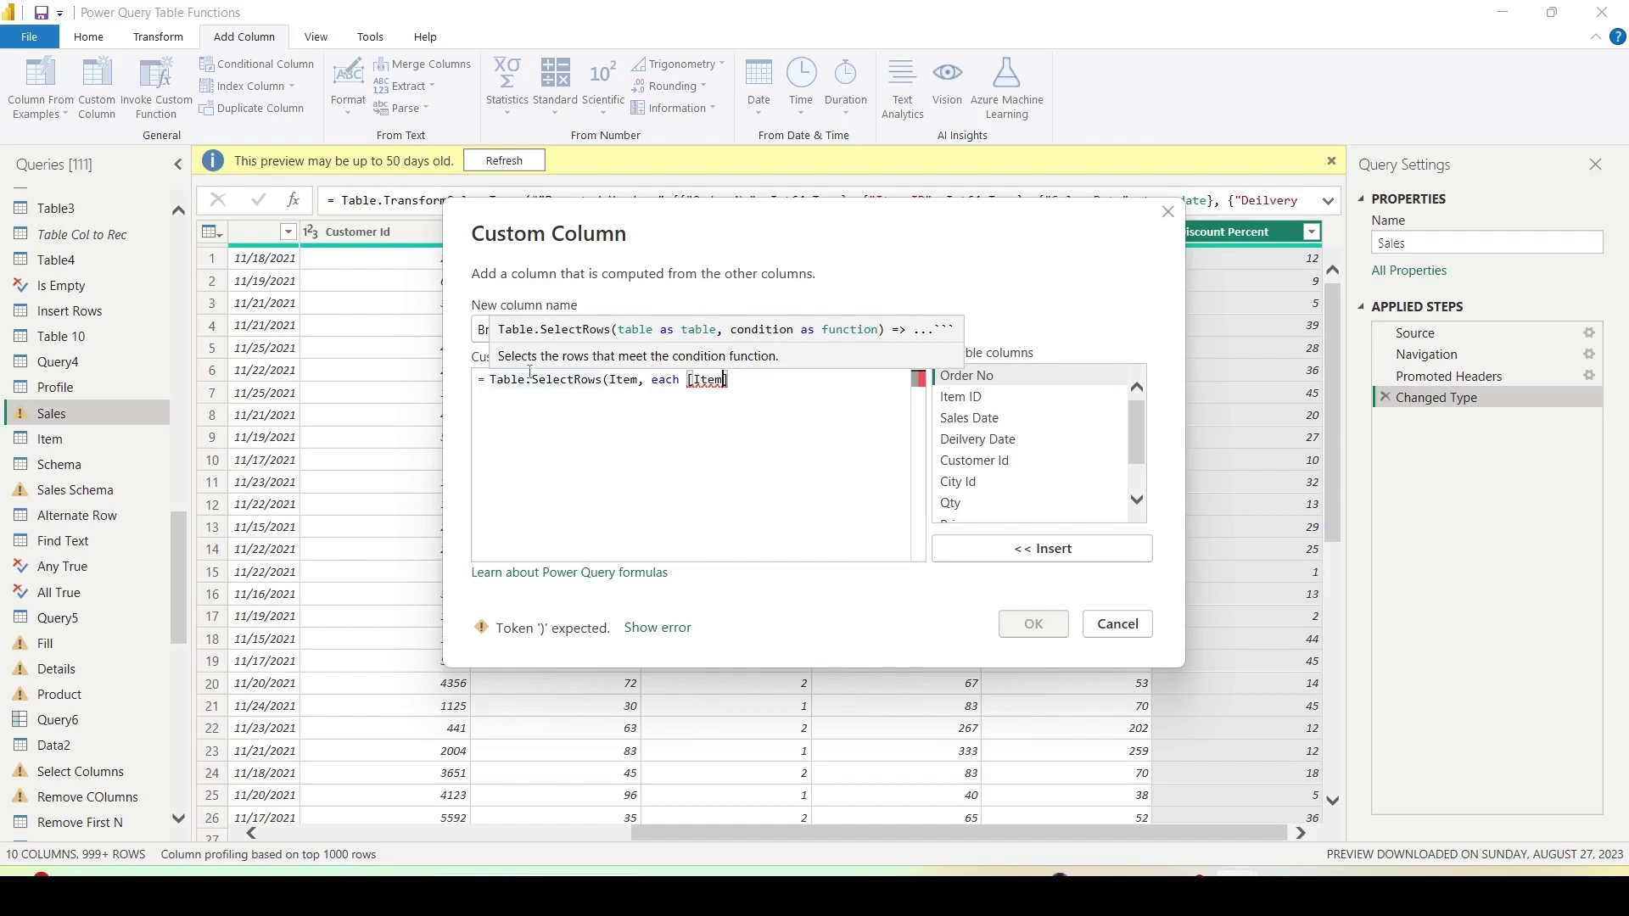
pyautogui.write(' ID')
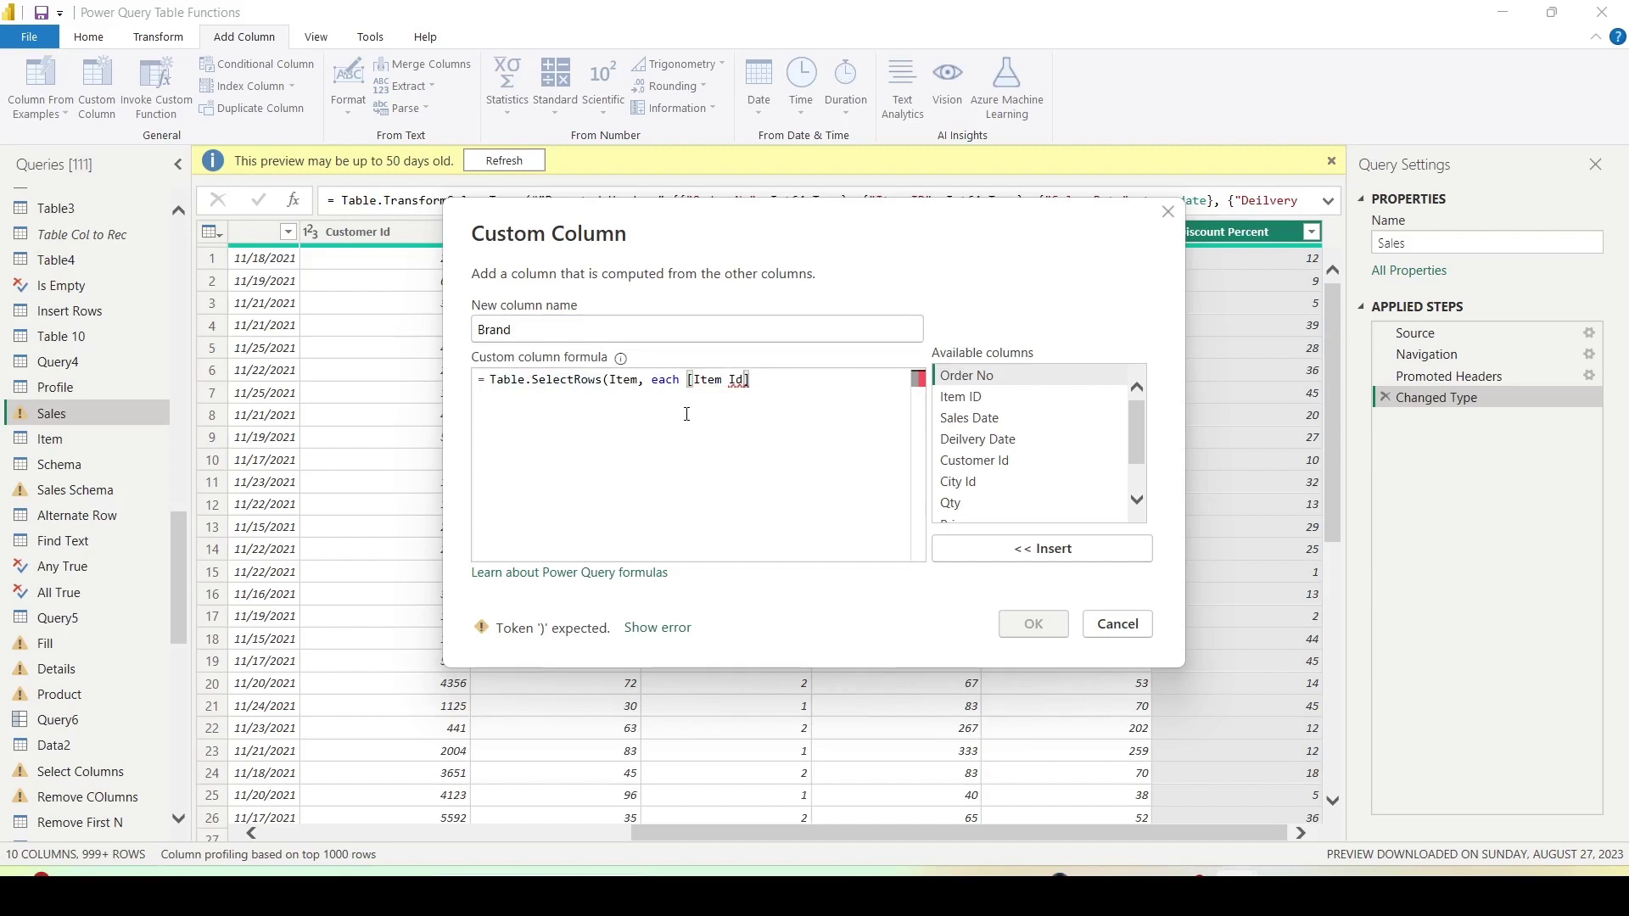
pyautogui.write('] =')
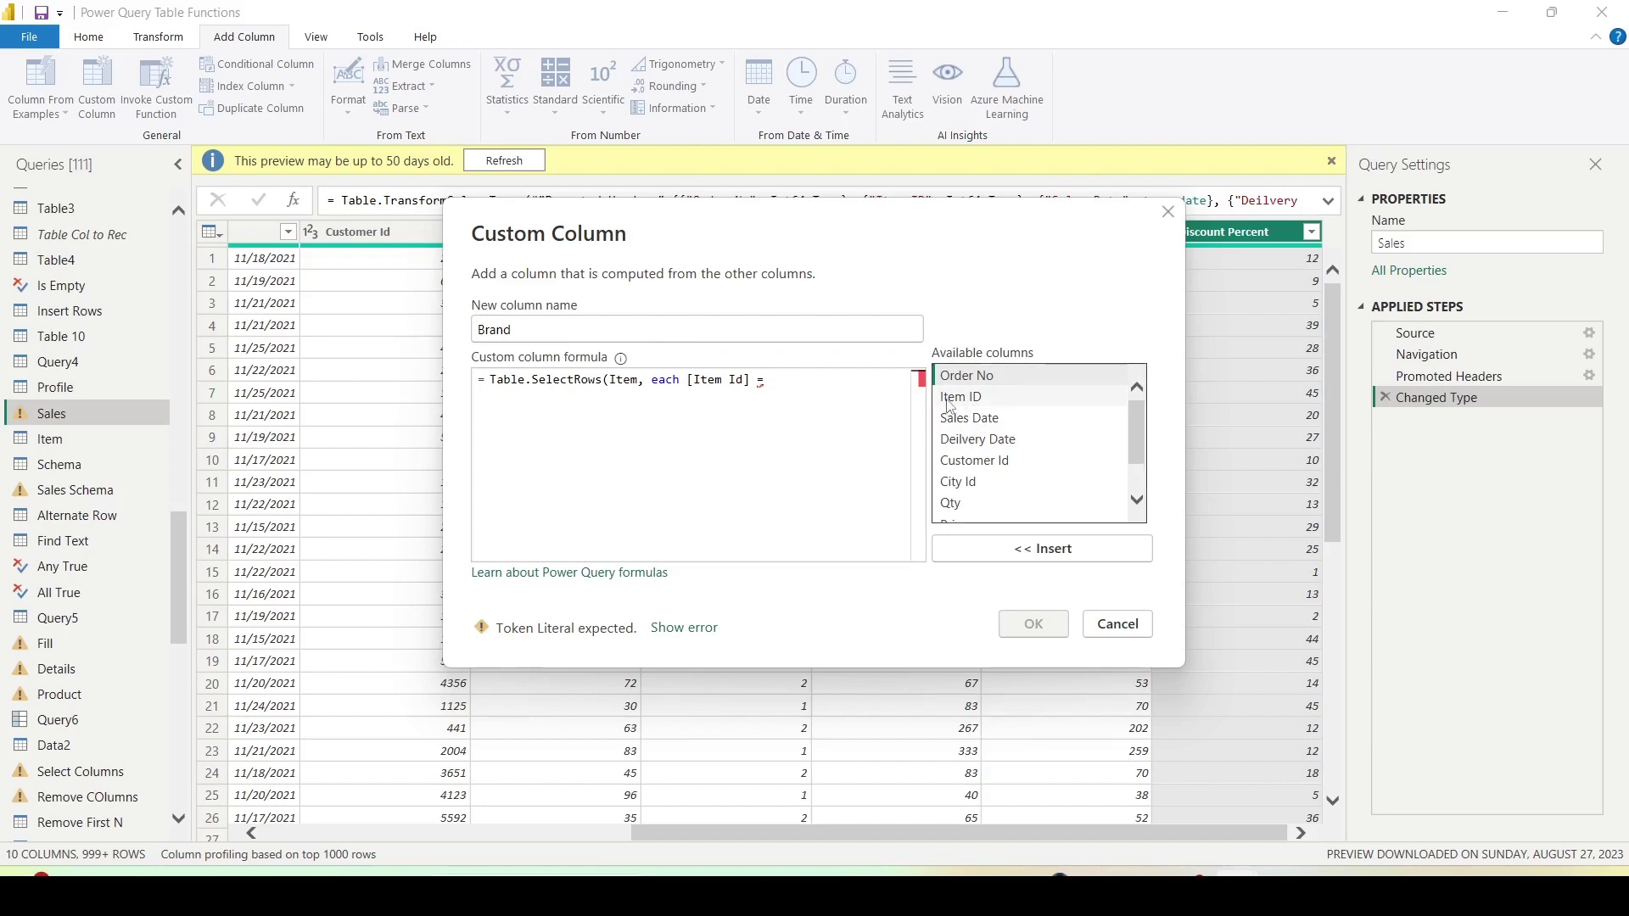
# Insert a let block above Table.SelectRows that defines the variable _item as the Sales column [Item ID].
pyautogui.click(491, 379)
pyautogui.press('Return')
pyautogui.press('Return')
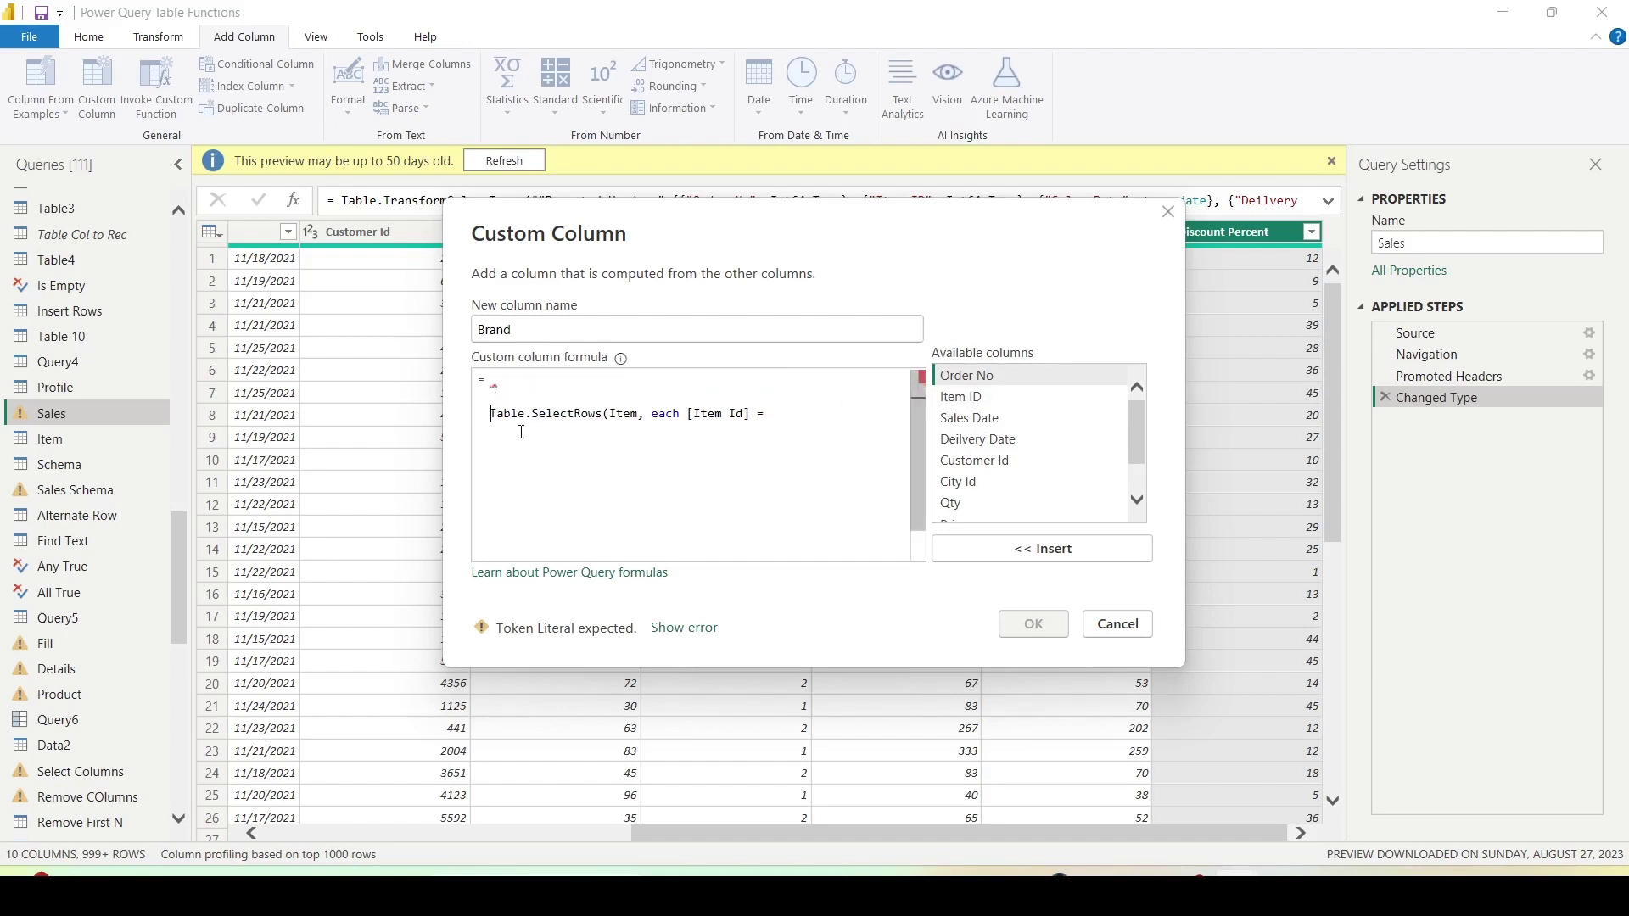
pyautogui.write('let')
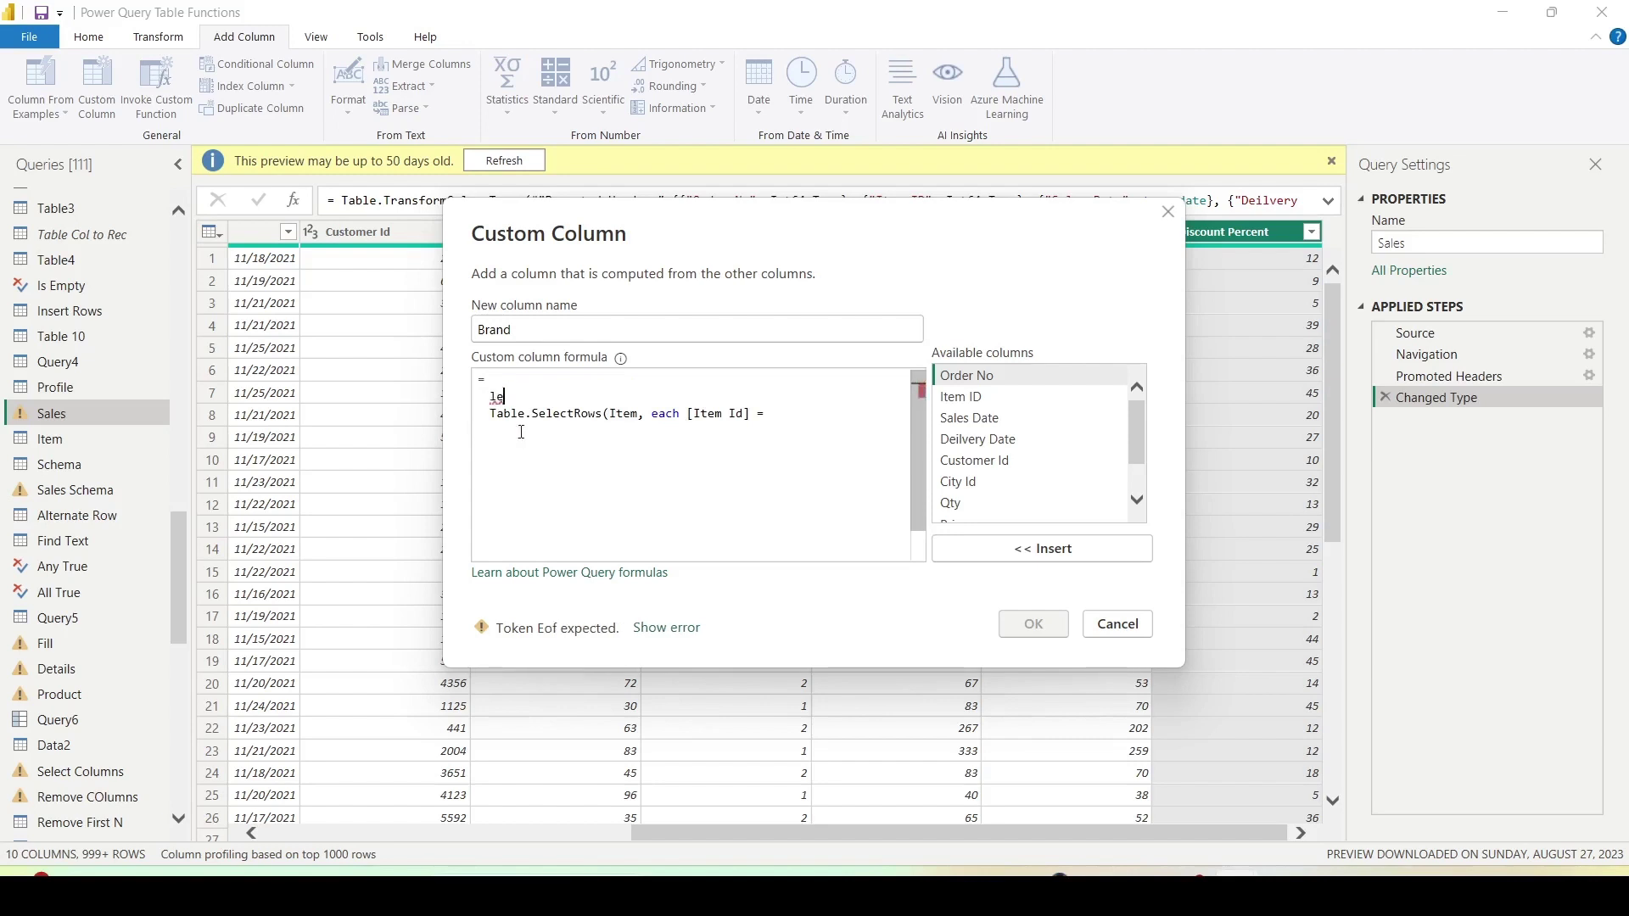
pyautogui.press('Return')
pyautogui.press('Return')
pyautogui.write('it')
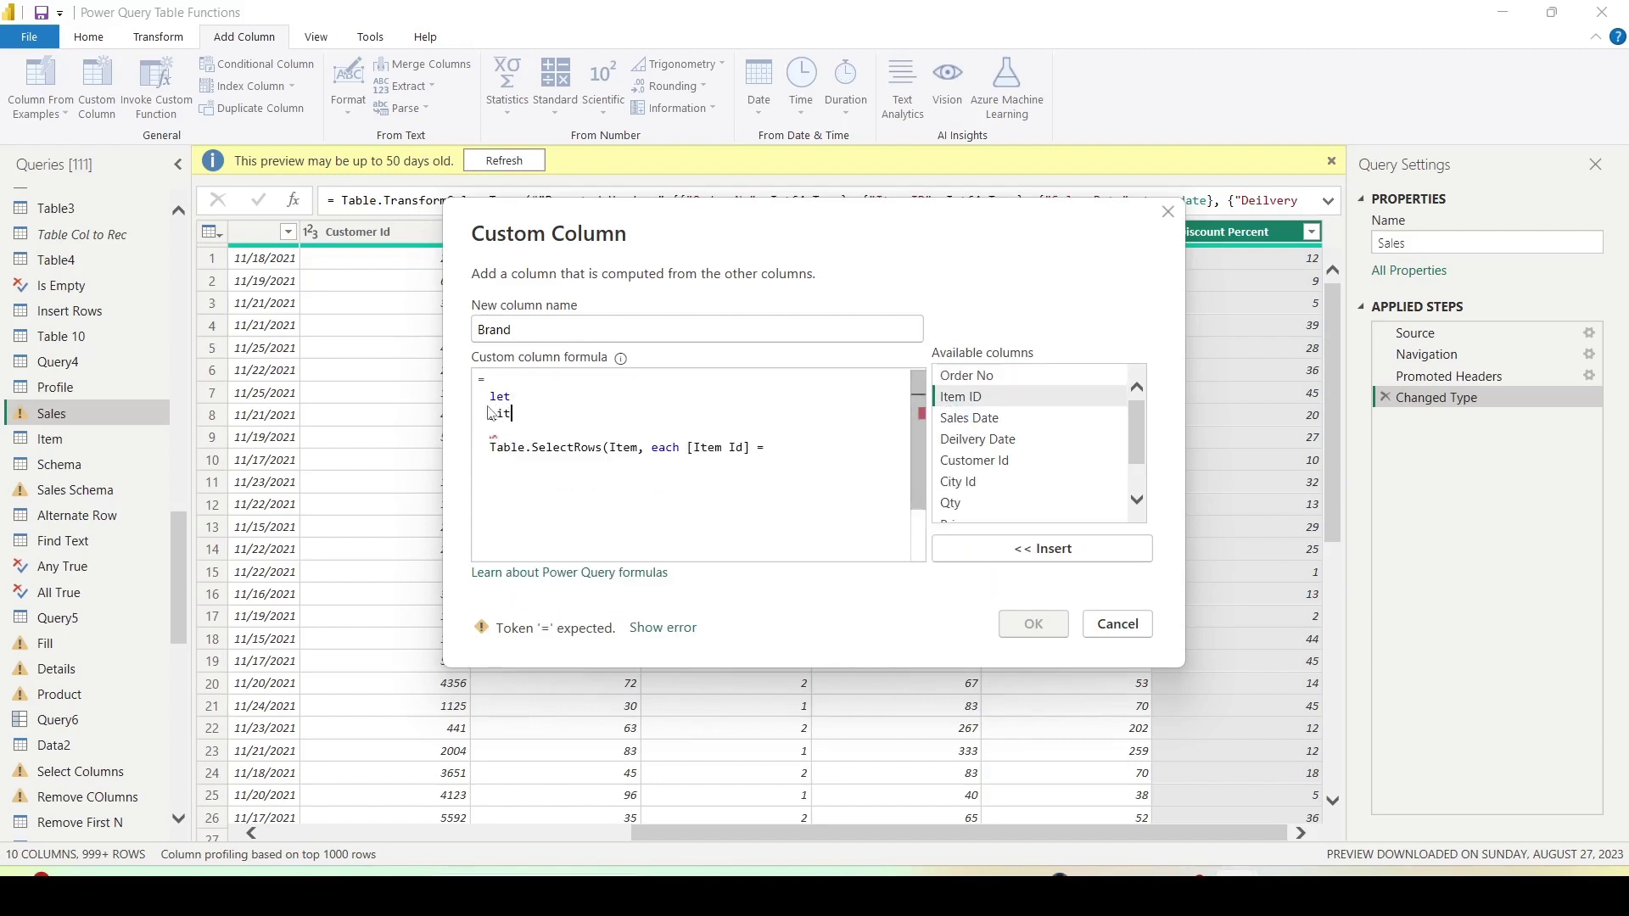
pyautogui.write('em =')
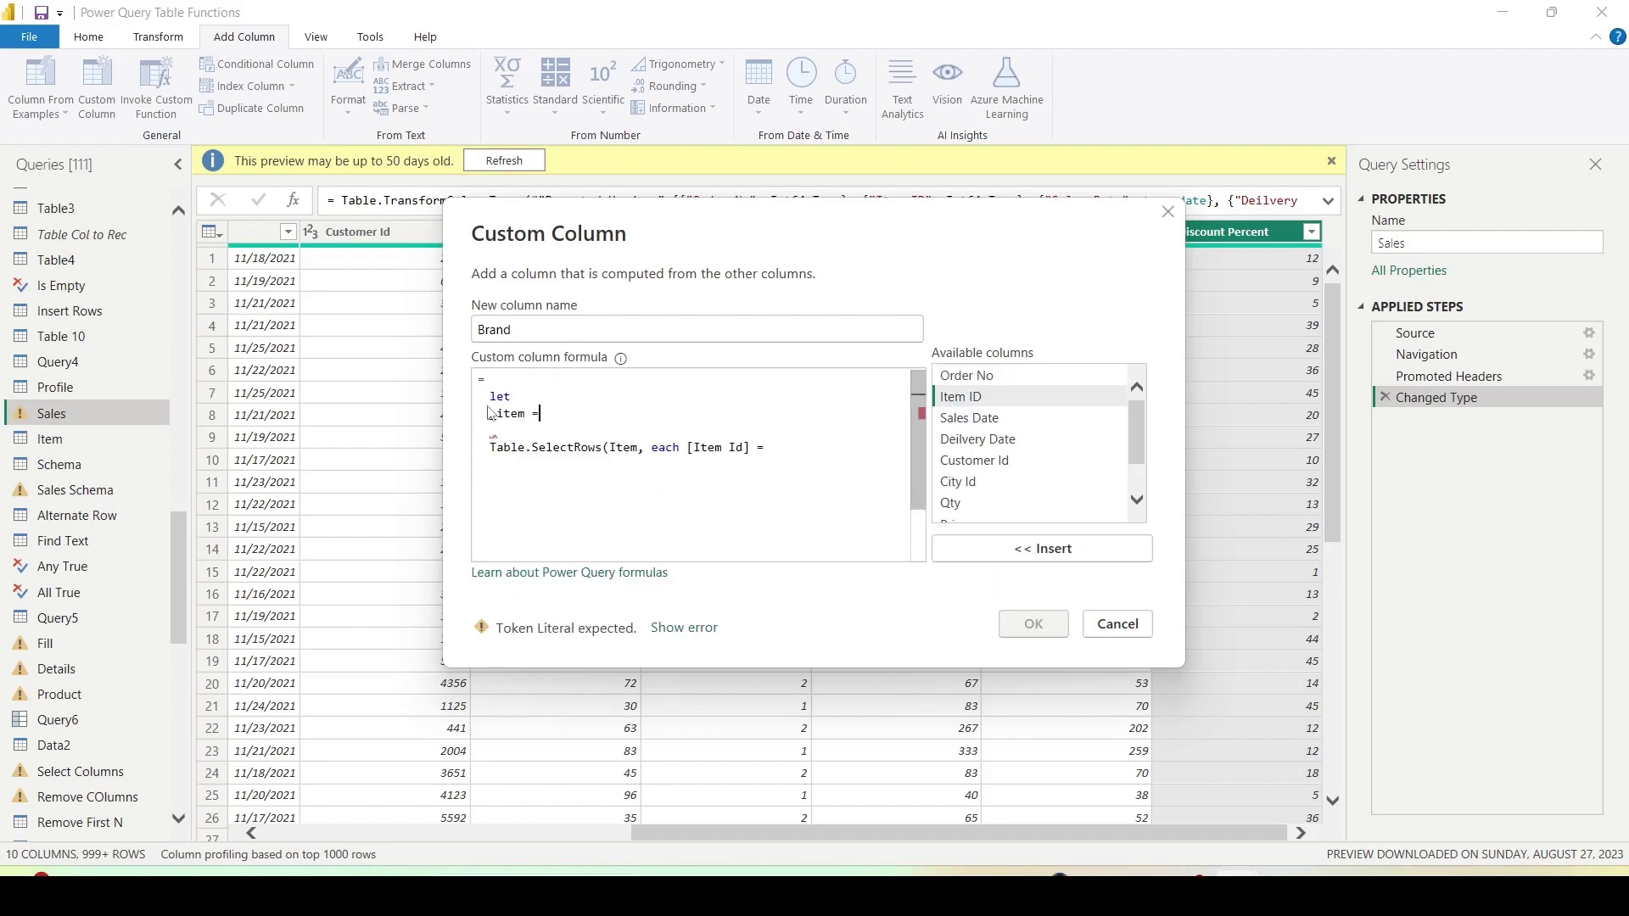
pyautogui.click(488, 413)
pyautogui.write('_')
pyautogui.press('End')
pyautogui.doubleClick(961, 397)
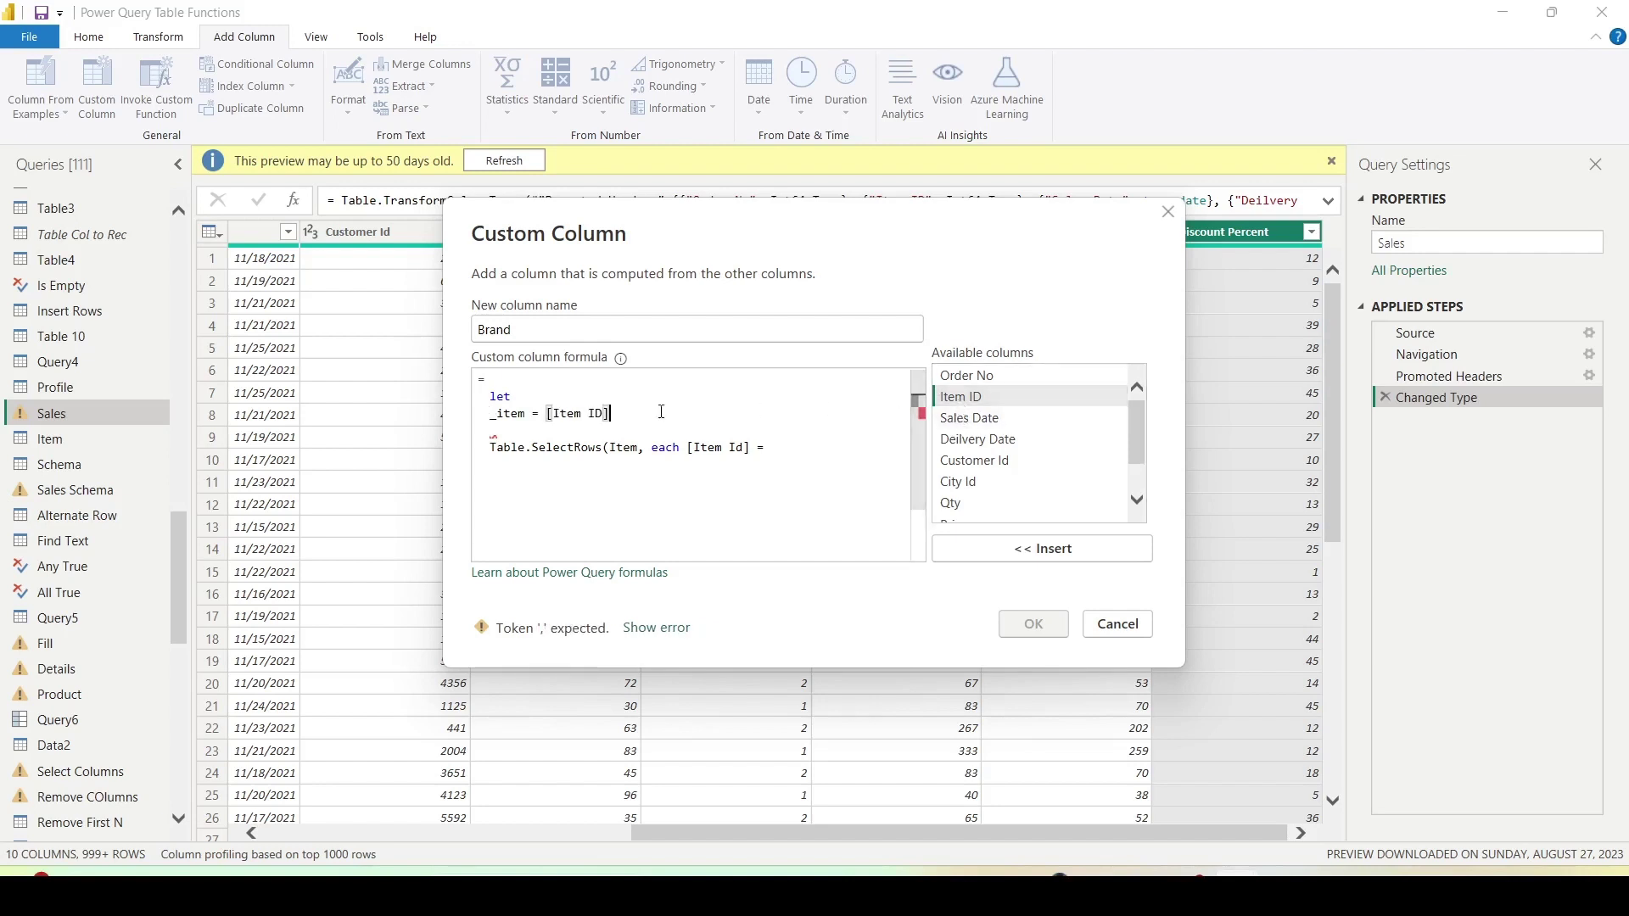
# Assign the Table.SelectRows expression to a variable named _table on the line below _item.
pyautogui.click(494, 434)
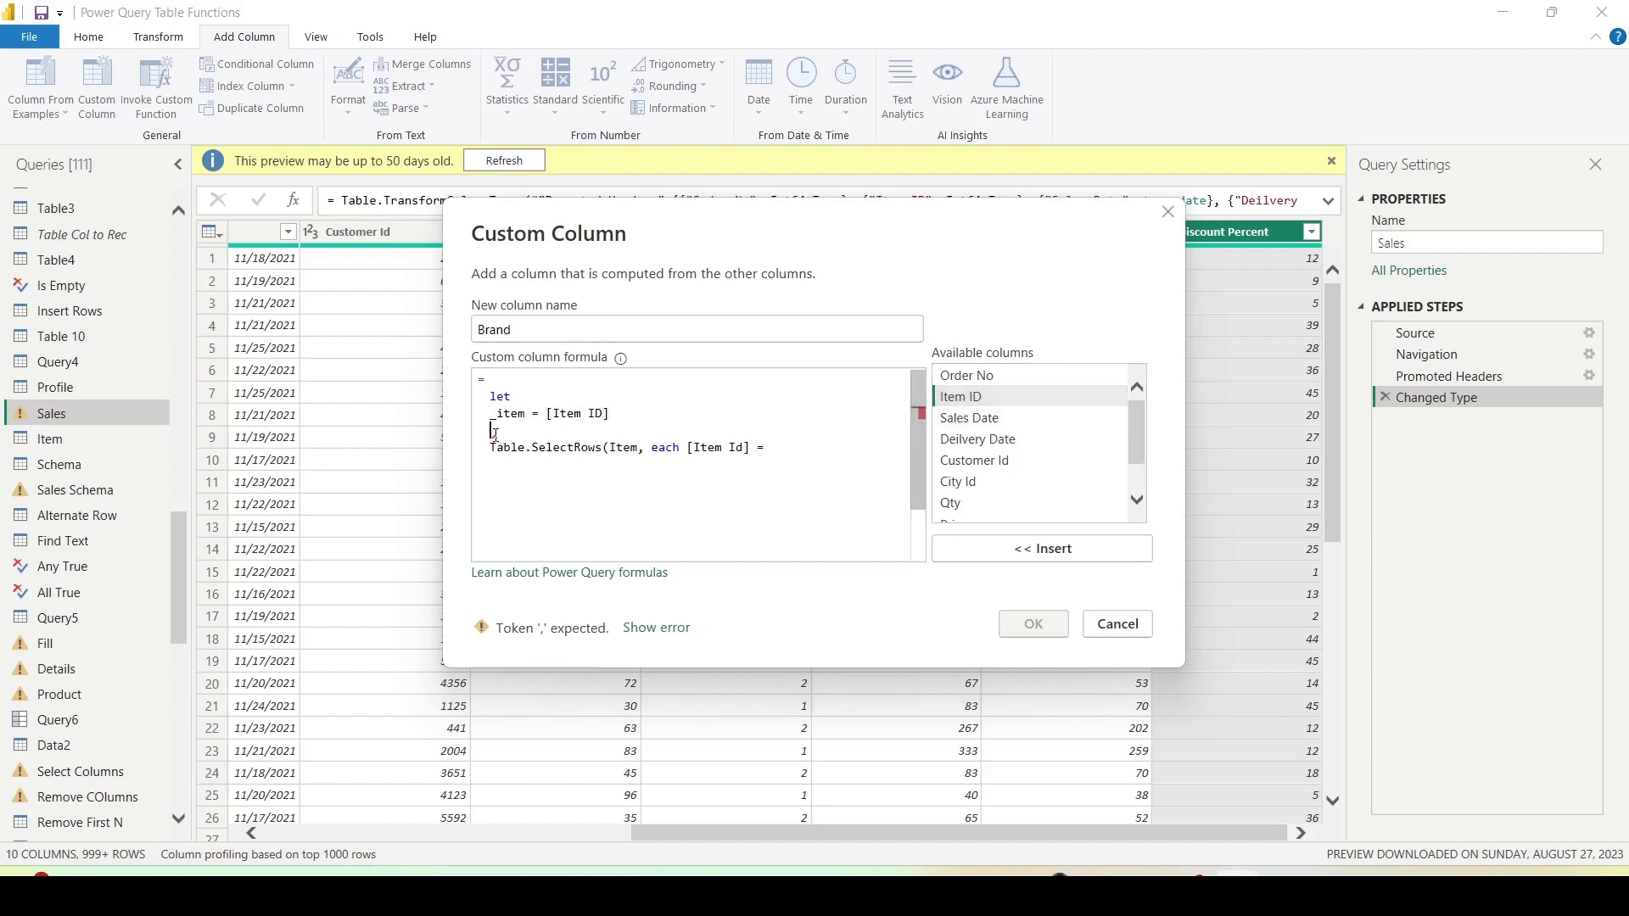
pyautogui.write('_table')
pyautogui.click(493, 432)
pyautogui.write('=')
pyautogui.press('Delete')
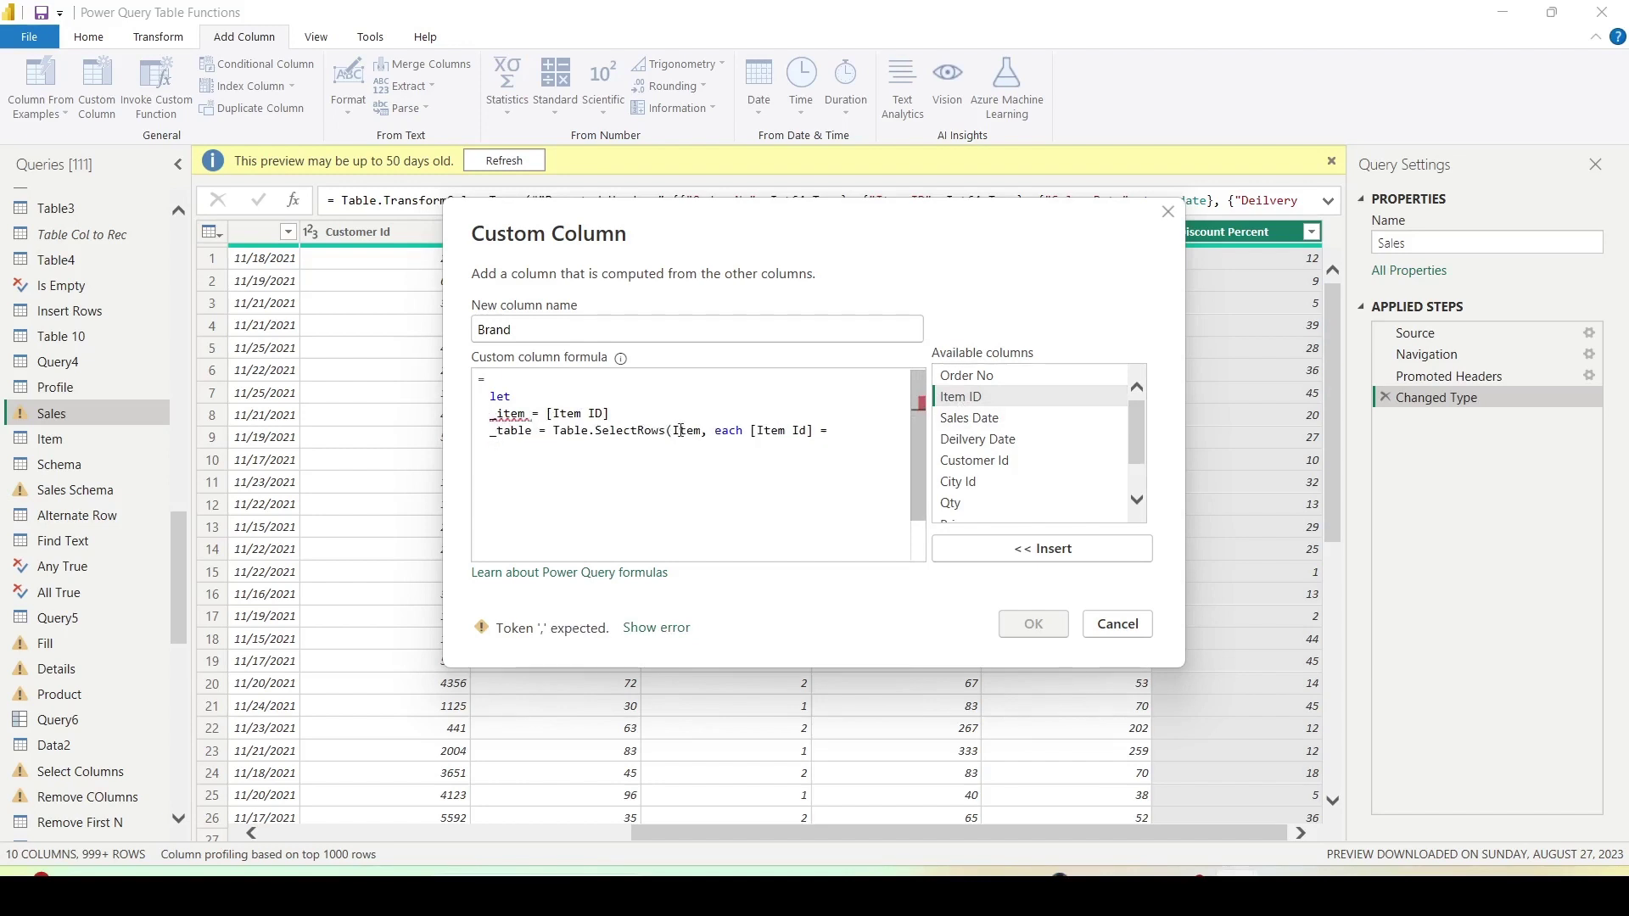
# Complete the condition as [Item Id] = _item), and separate the _item definition from _table with a comma.
pyautogui.doubleClick(504, 415)
pyautogui.click(839, 431)
pyautogui.write('_item')
pyautogui.click(630, 415)
pyautogui.write(',')
pyautogui.click(888, 431)
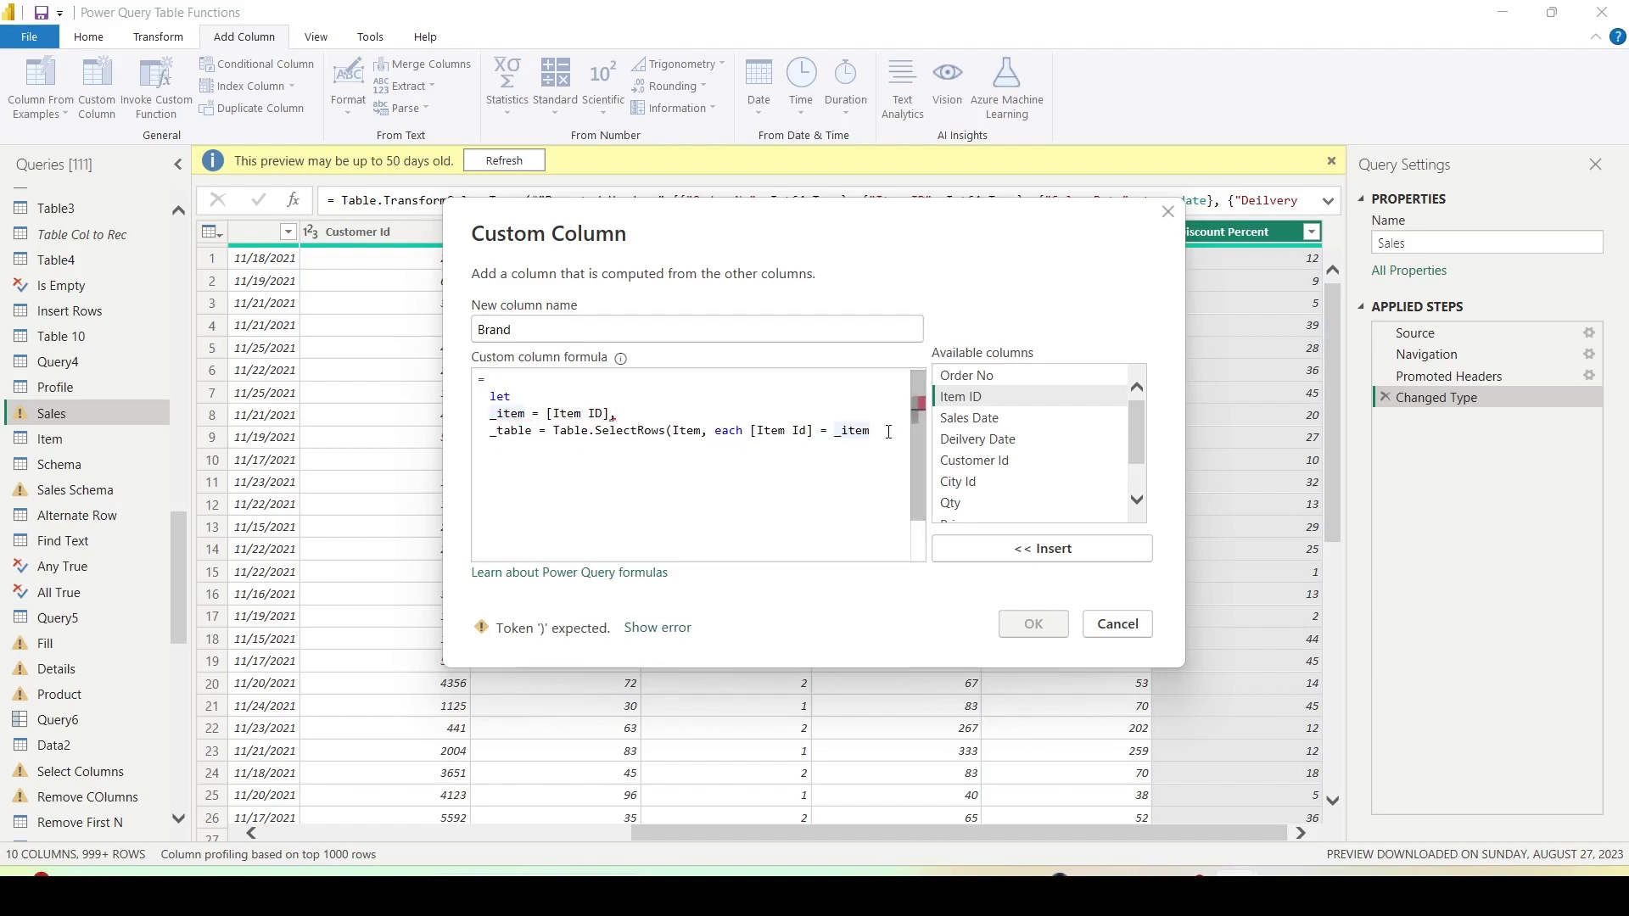
pyautogui.write(')')
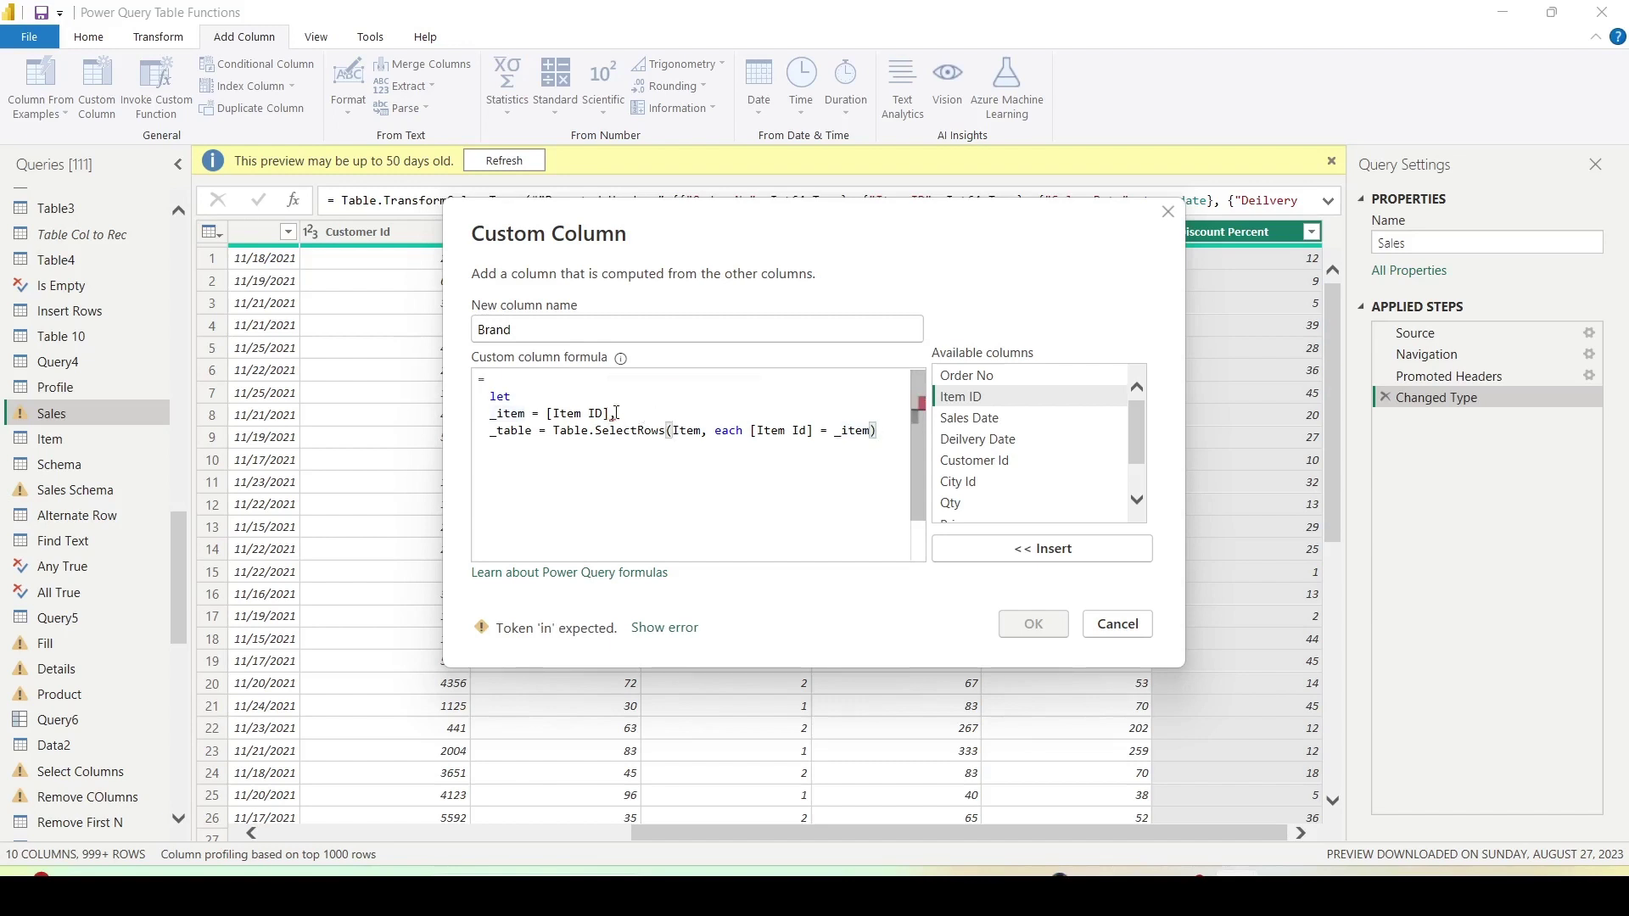
# Open a List.Max call in front of Table.SelectRows in the _table definition.
pyautogui.moveTo(611, 415)
pyautogui.click(555, 431)
pyautogui.write('is')
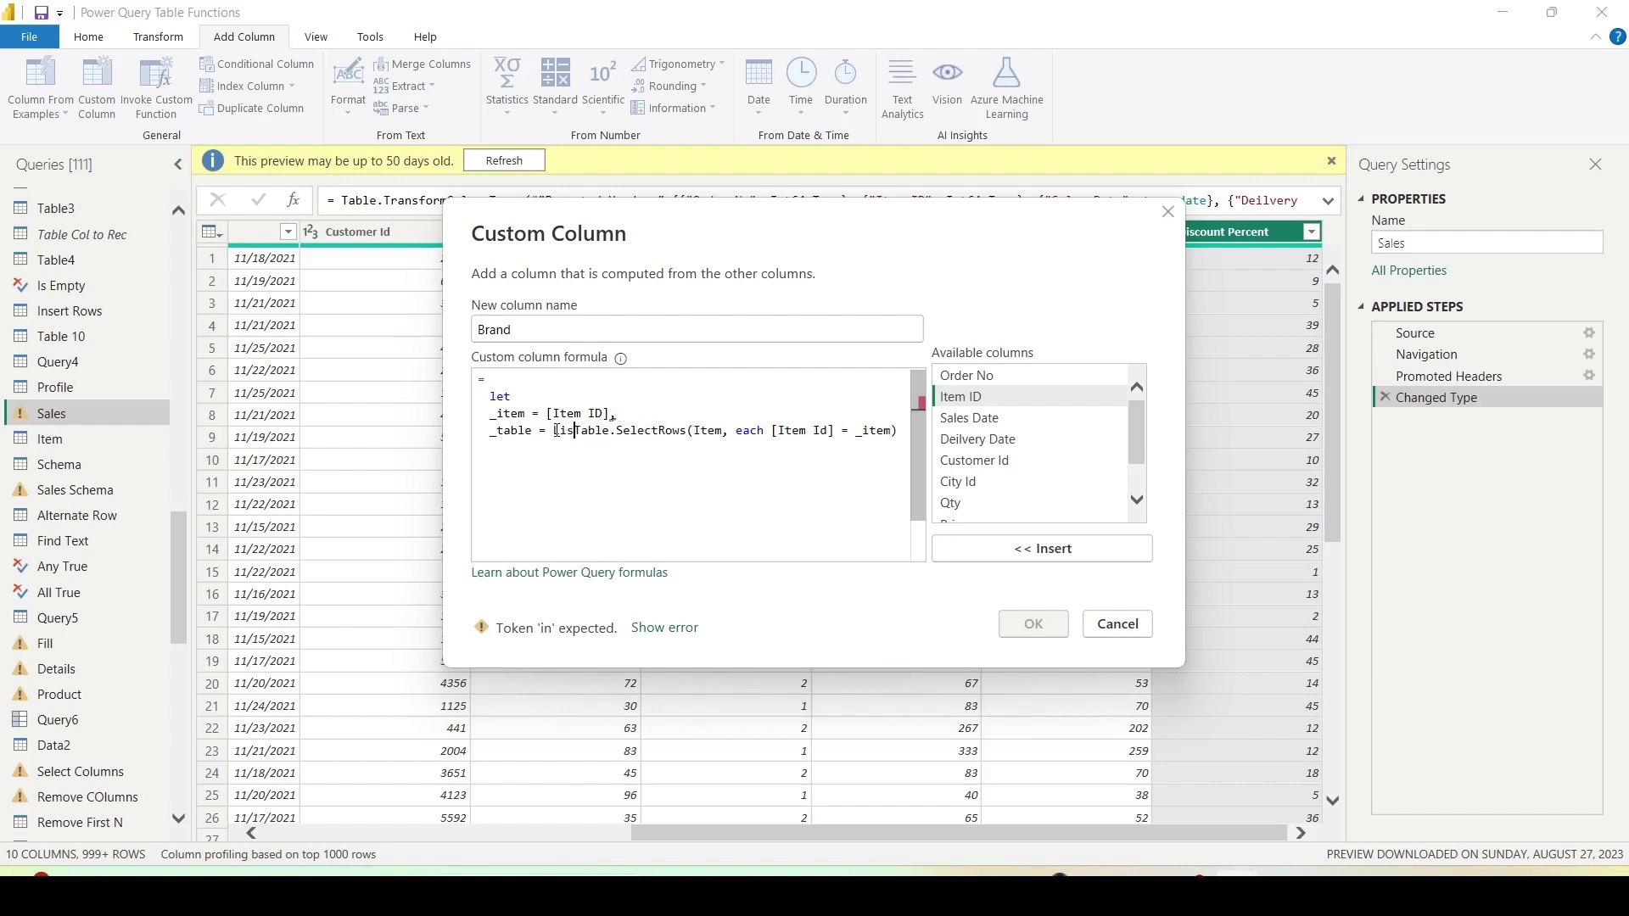
pyautogui.write('t.')
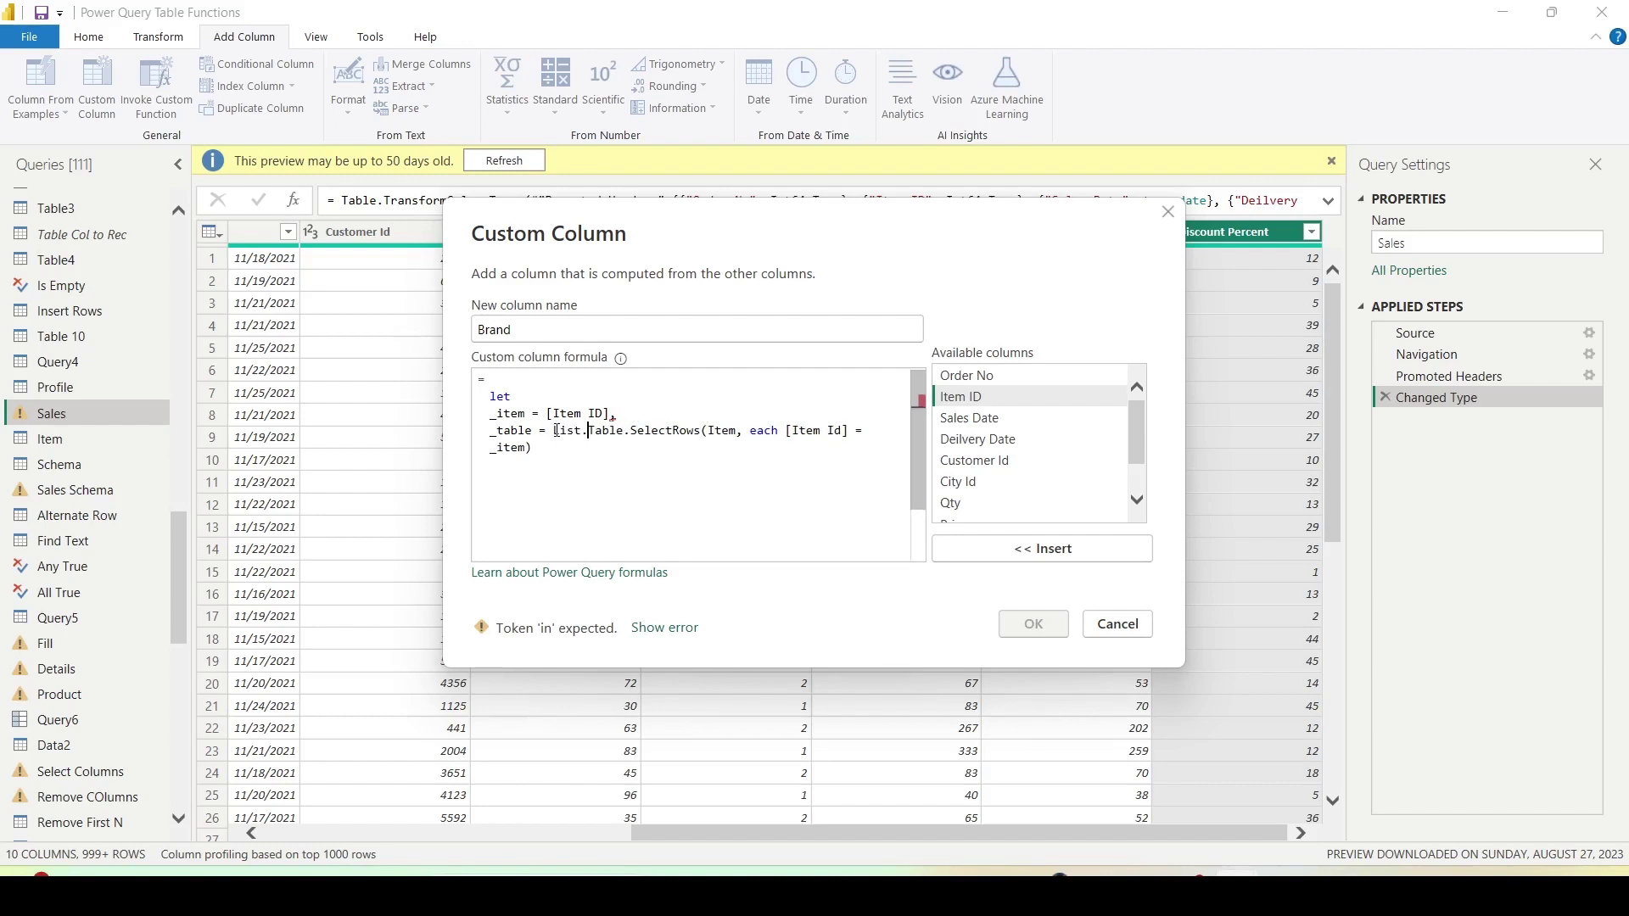
pyautogui.write('Max')
pyautogui.press('Tab')
pyautogui.write('(')
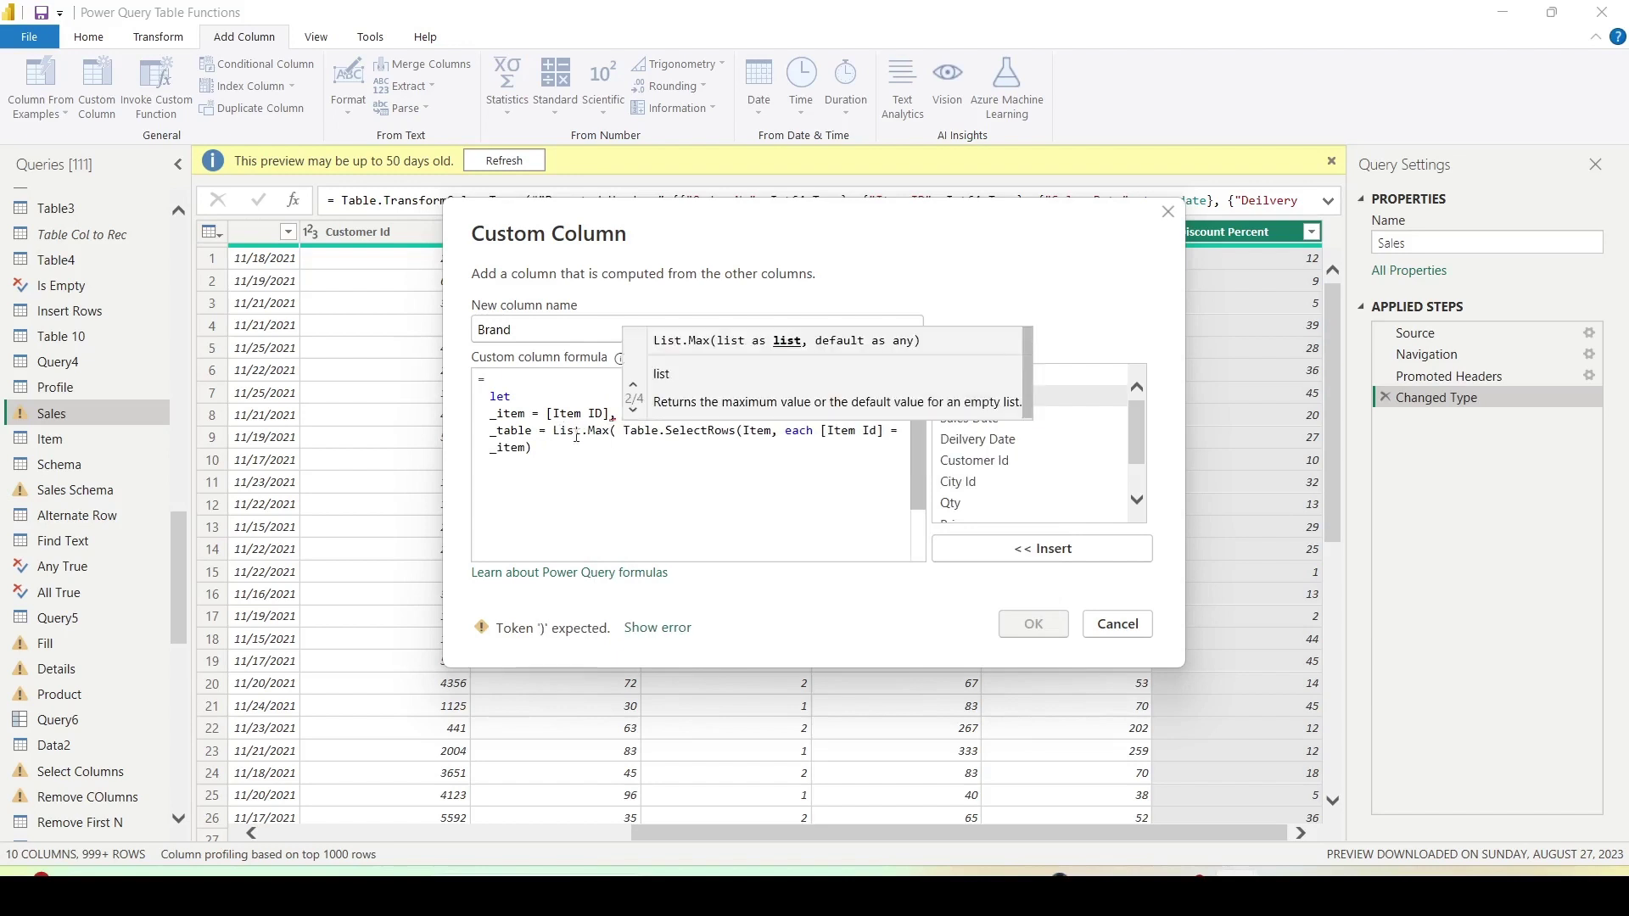
# Extract the [Brand] column from the Table.SelectRows result and close the List.Max call.
pyautogui.click(556, 444)
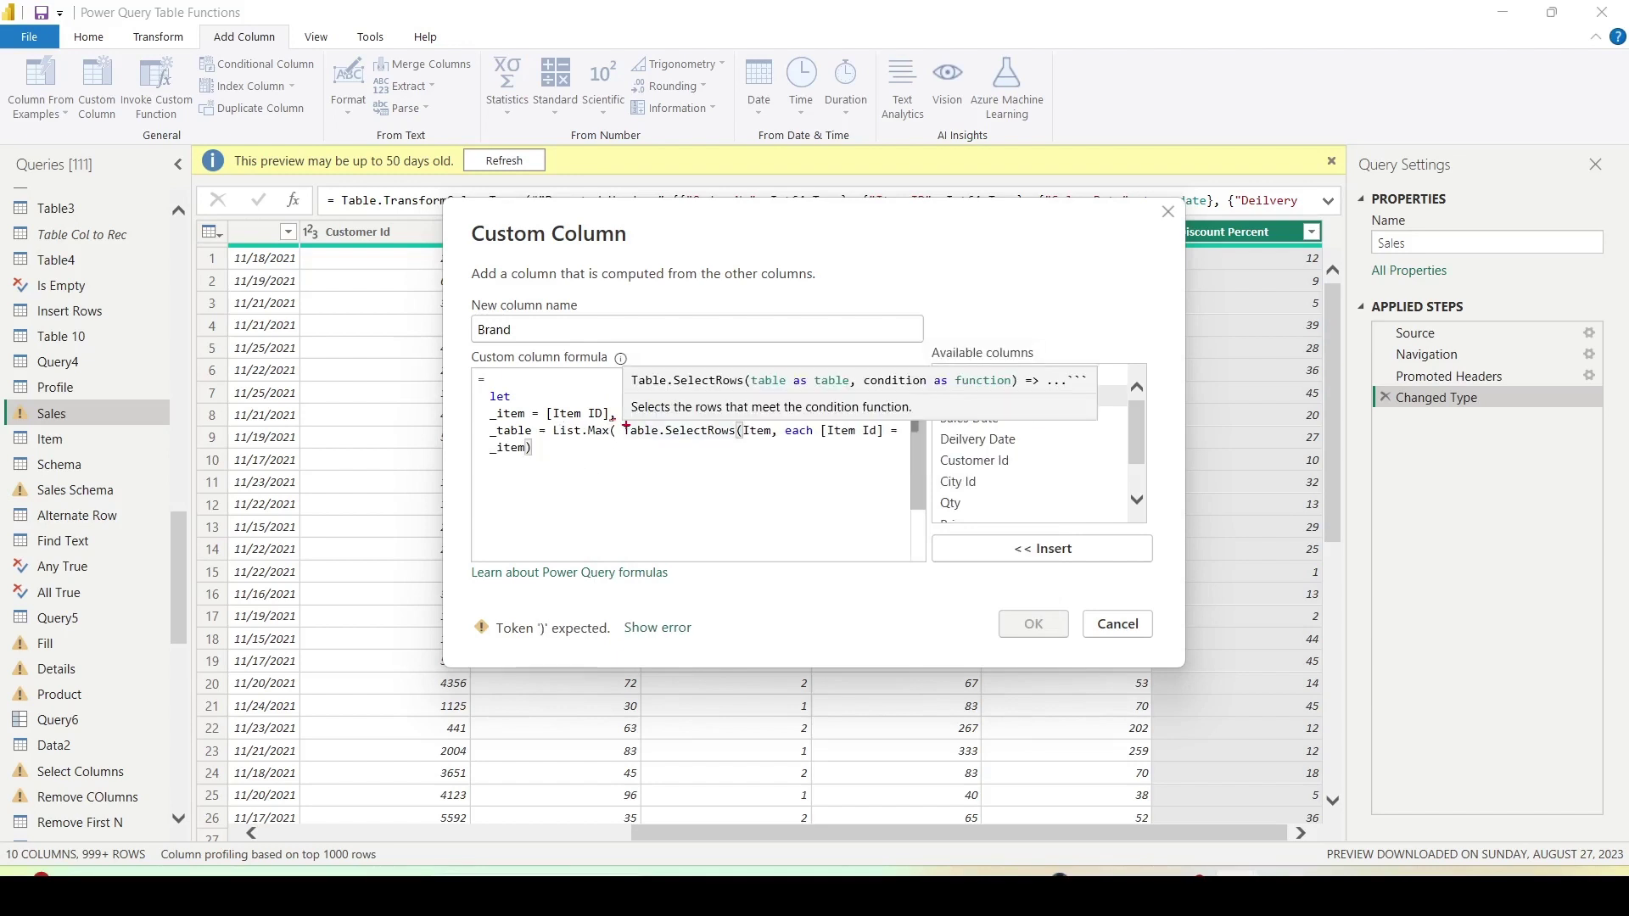
pyautogui.moveTo(625, 423); pyautogui.dragTo(746, 446)
pyautogui.press('Escape')
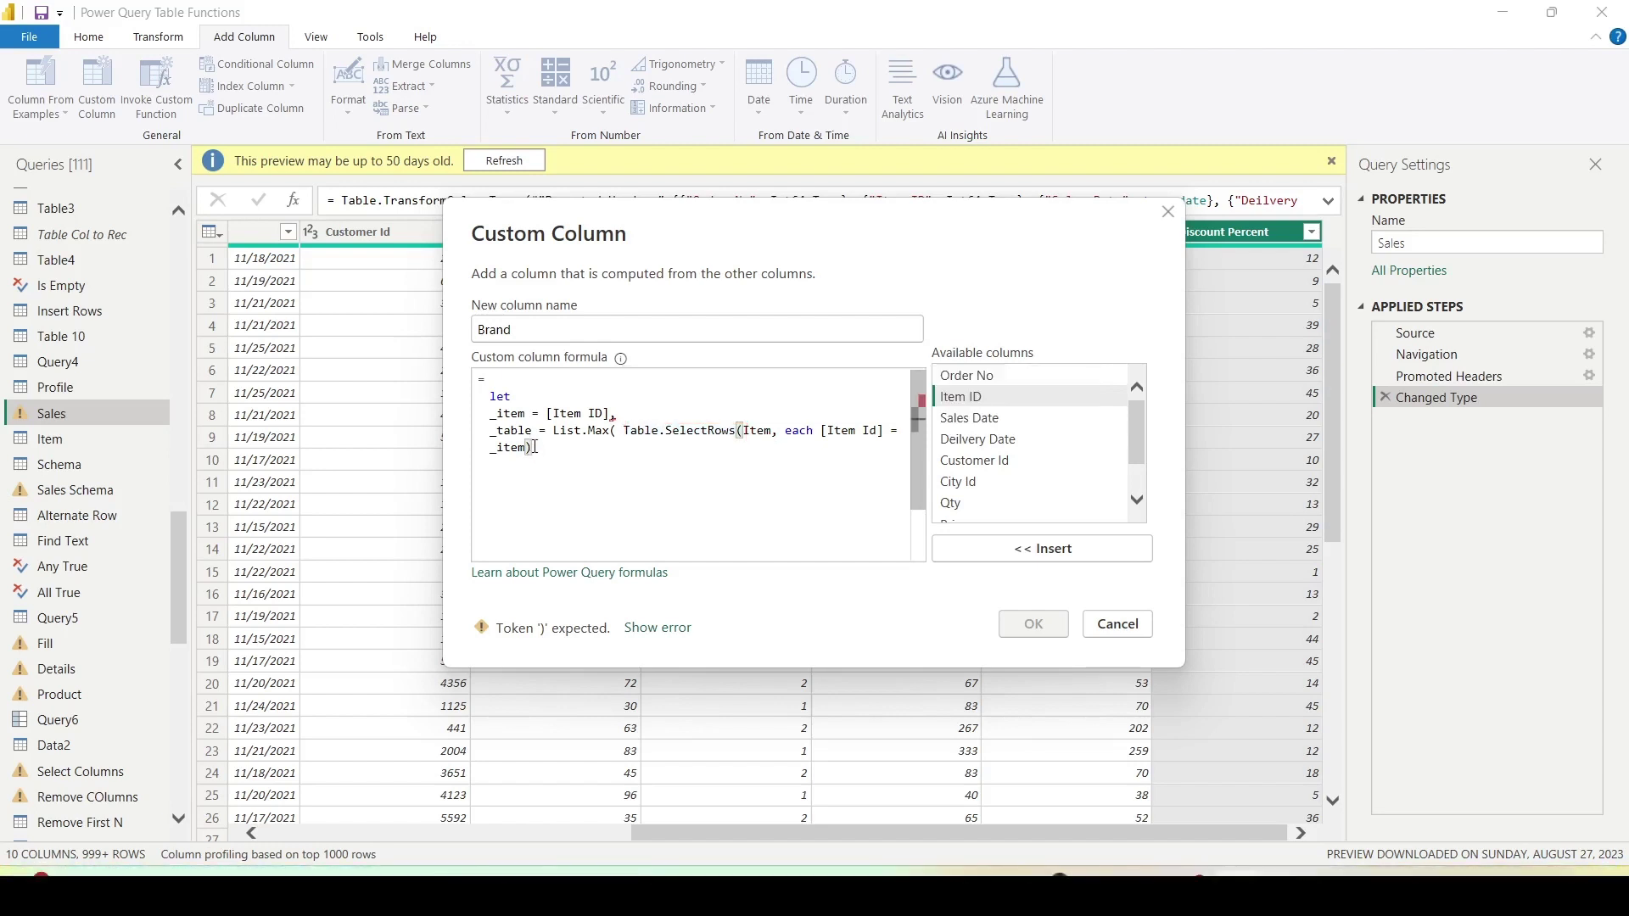
pyautogui.write('[Brand')
pyautogui.write('])')
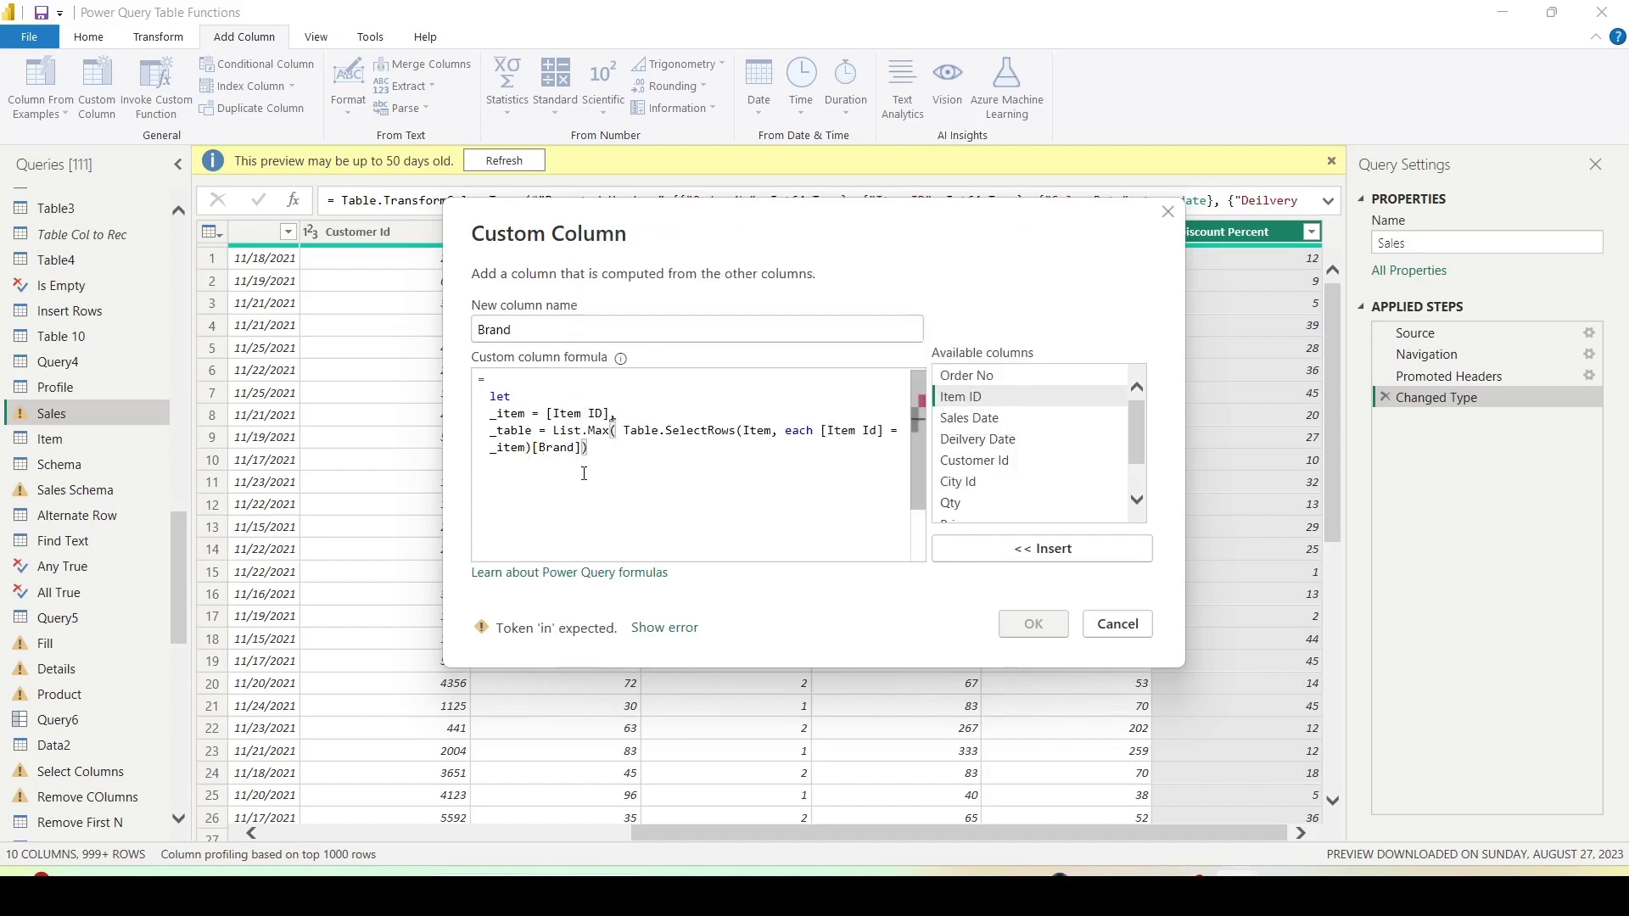
# End the let expression with an in clause that returns _table.
pyautogui.press('Return')
pyautogui.write('in')
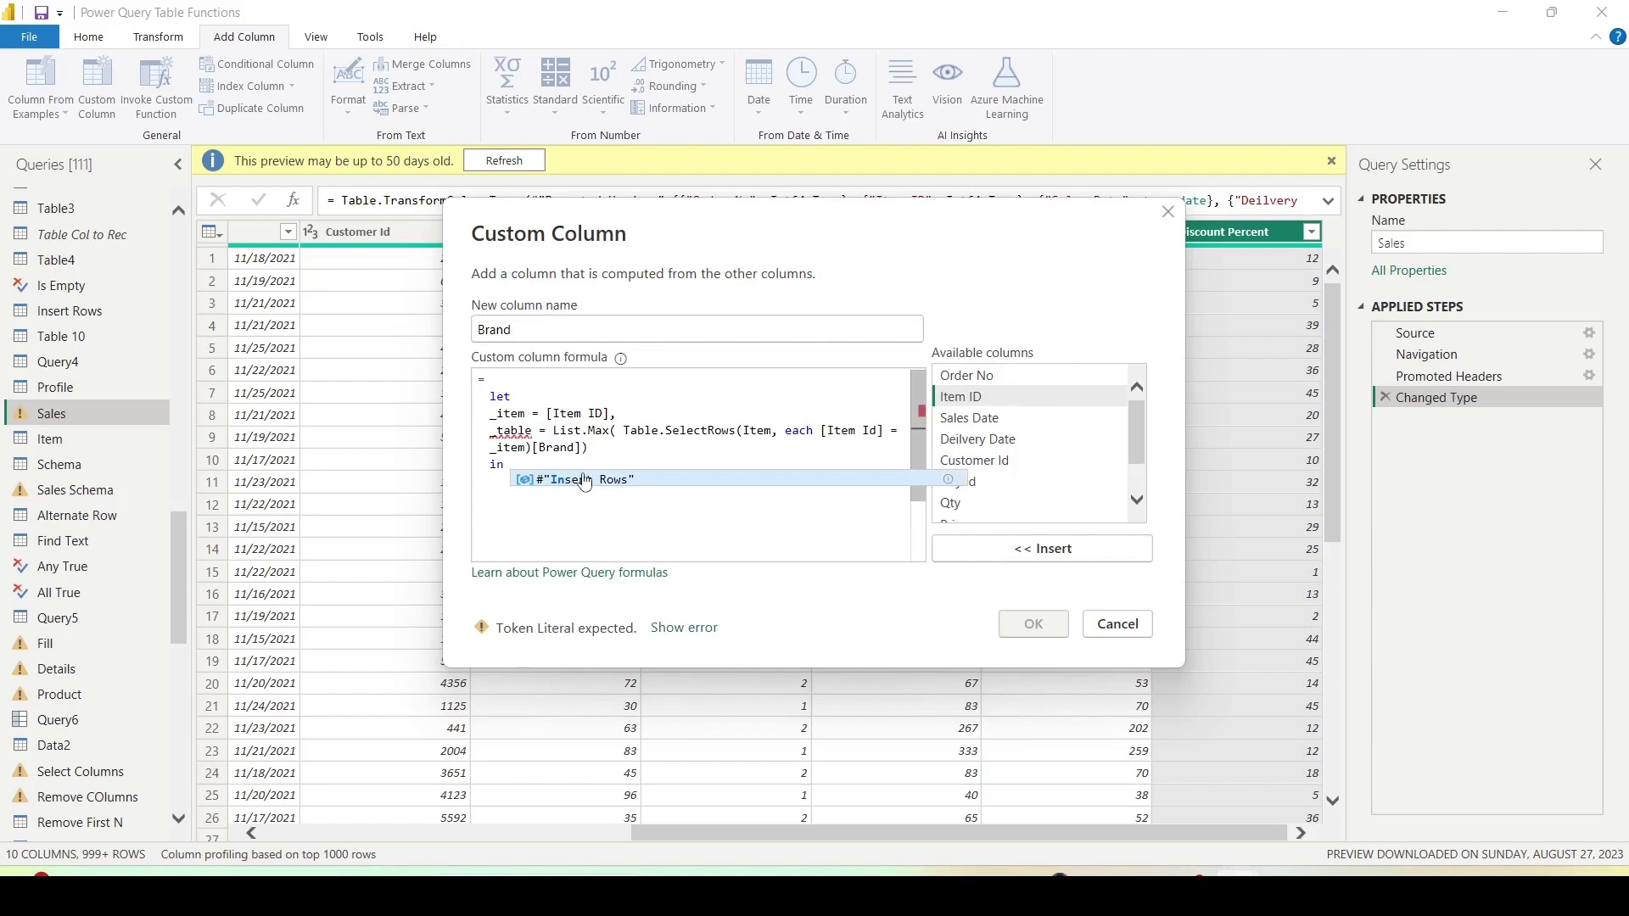
pyautogui.press('Return')
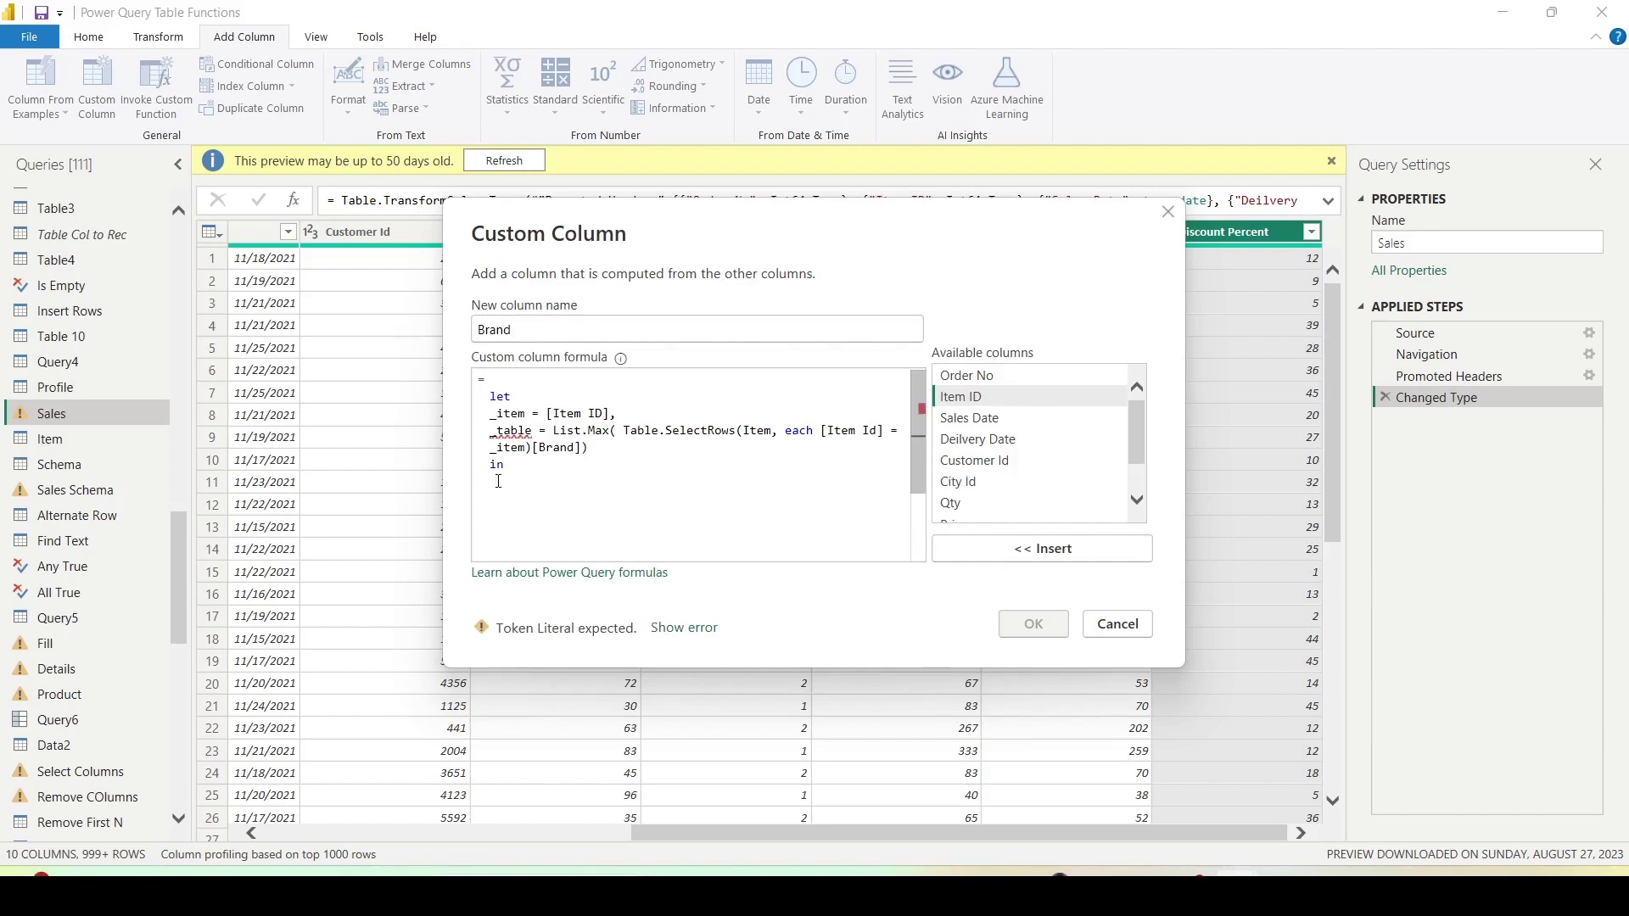
pyautogui.write('_')
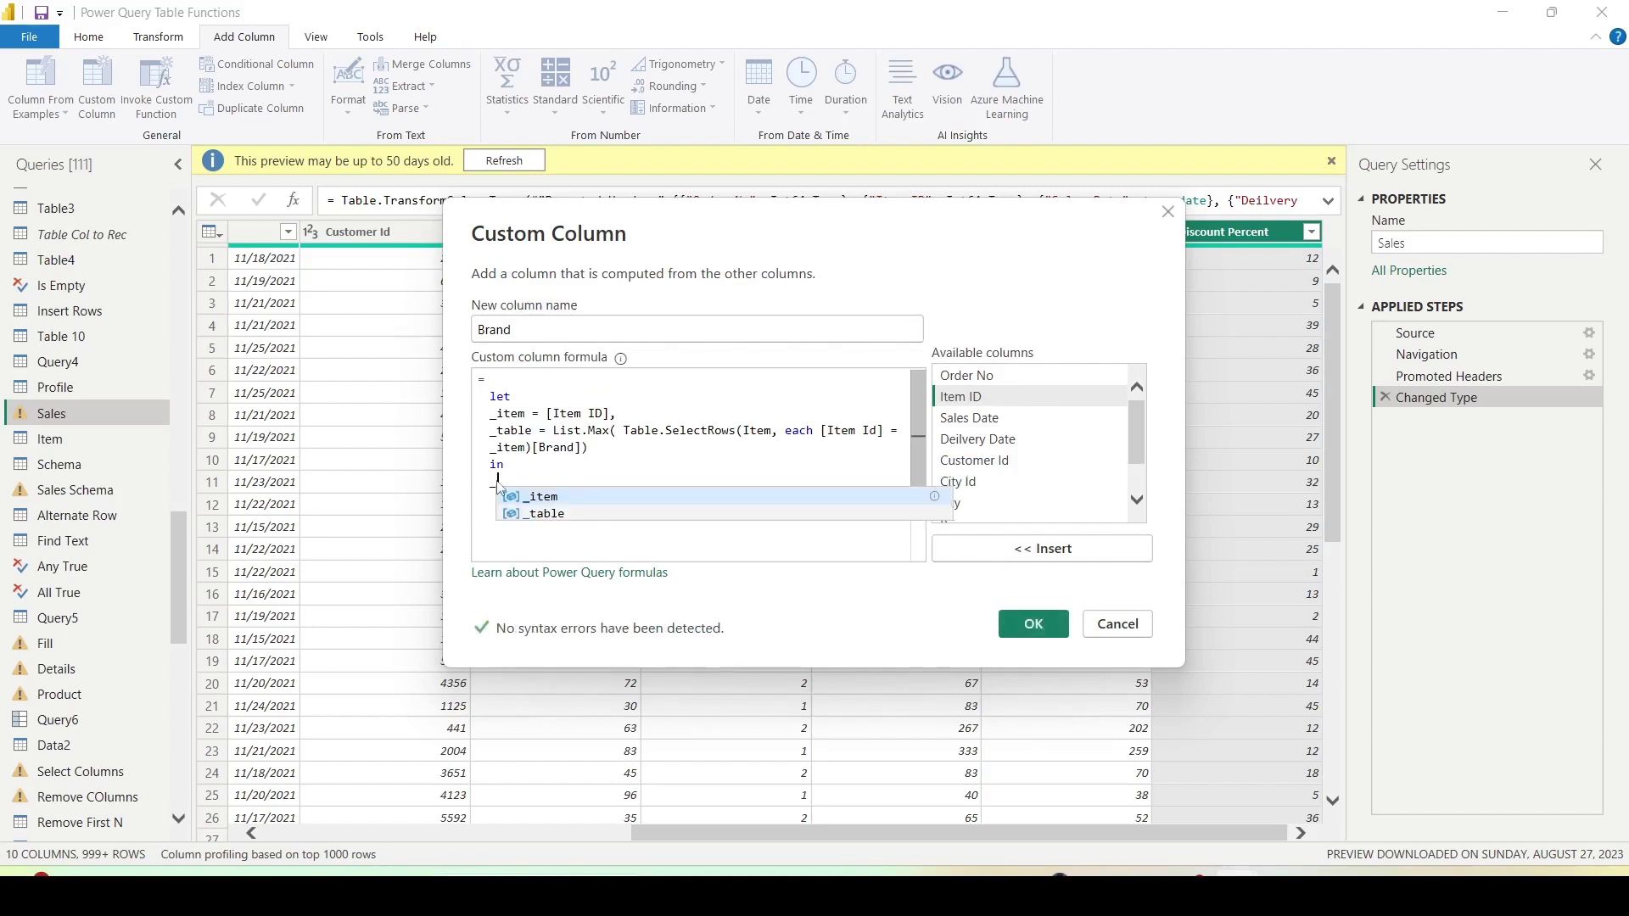
pyautogui.write('table')
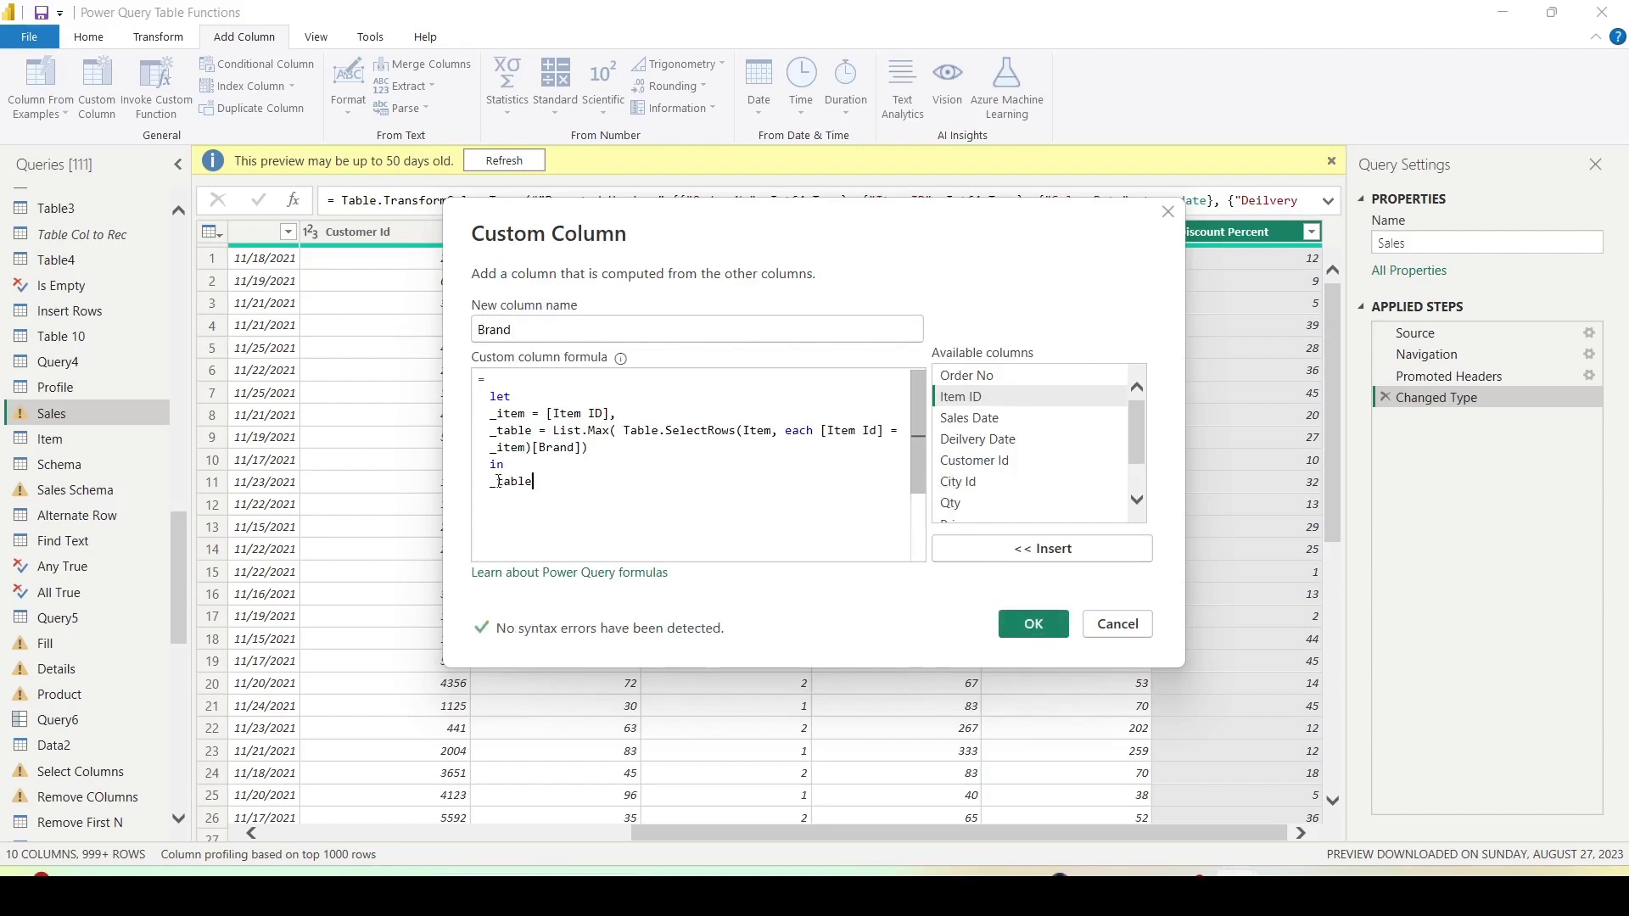
# Confirm the custom column formula to add the Brand column to the Sales query.
pyautogui.click(1034, 626)
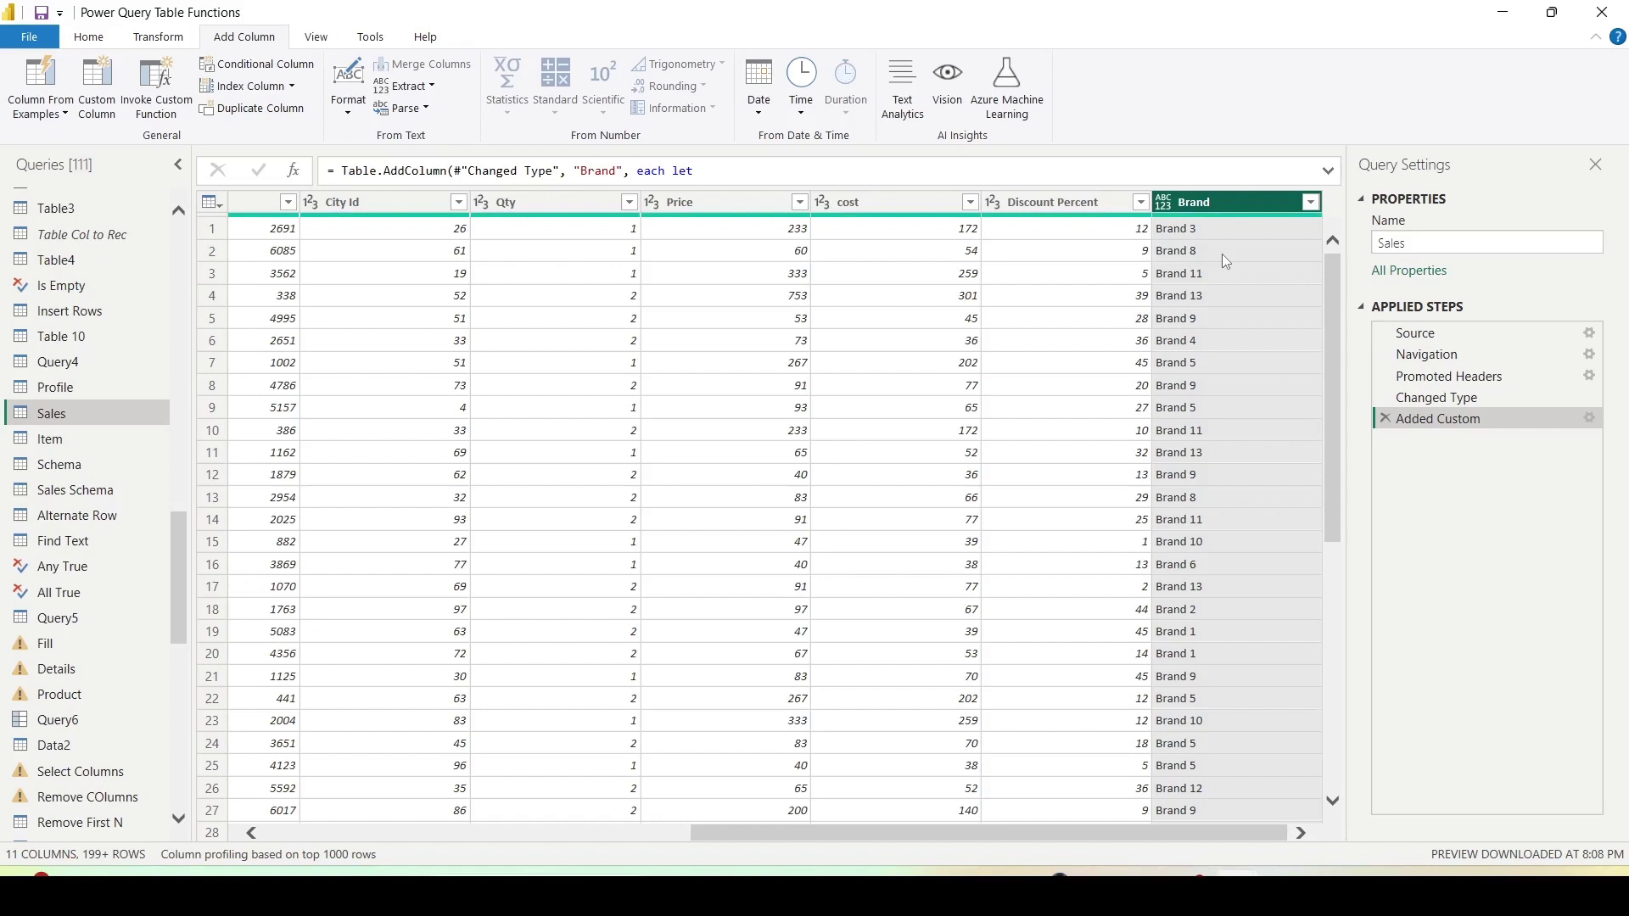
# Copy the step name #"Changed Type" from the Item query's M code and leave the code unchanged.
pyautogui.click(53, 441)
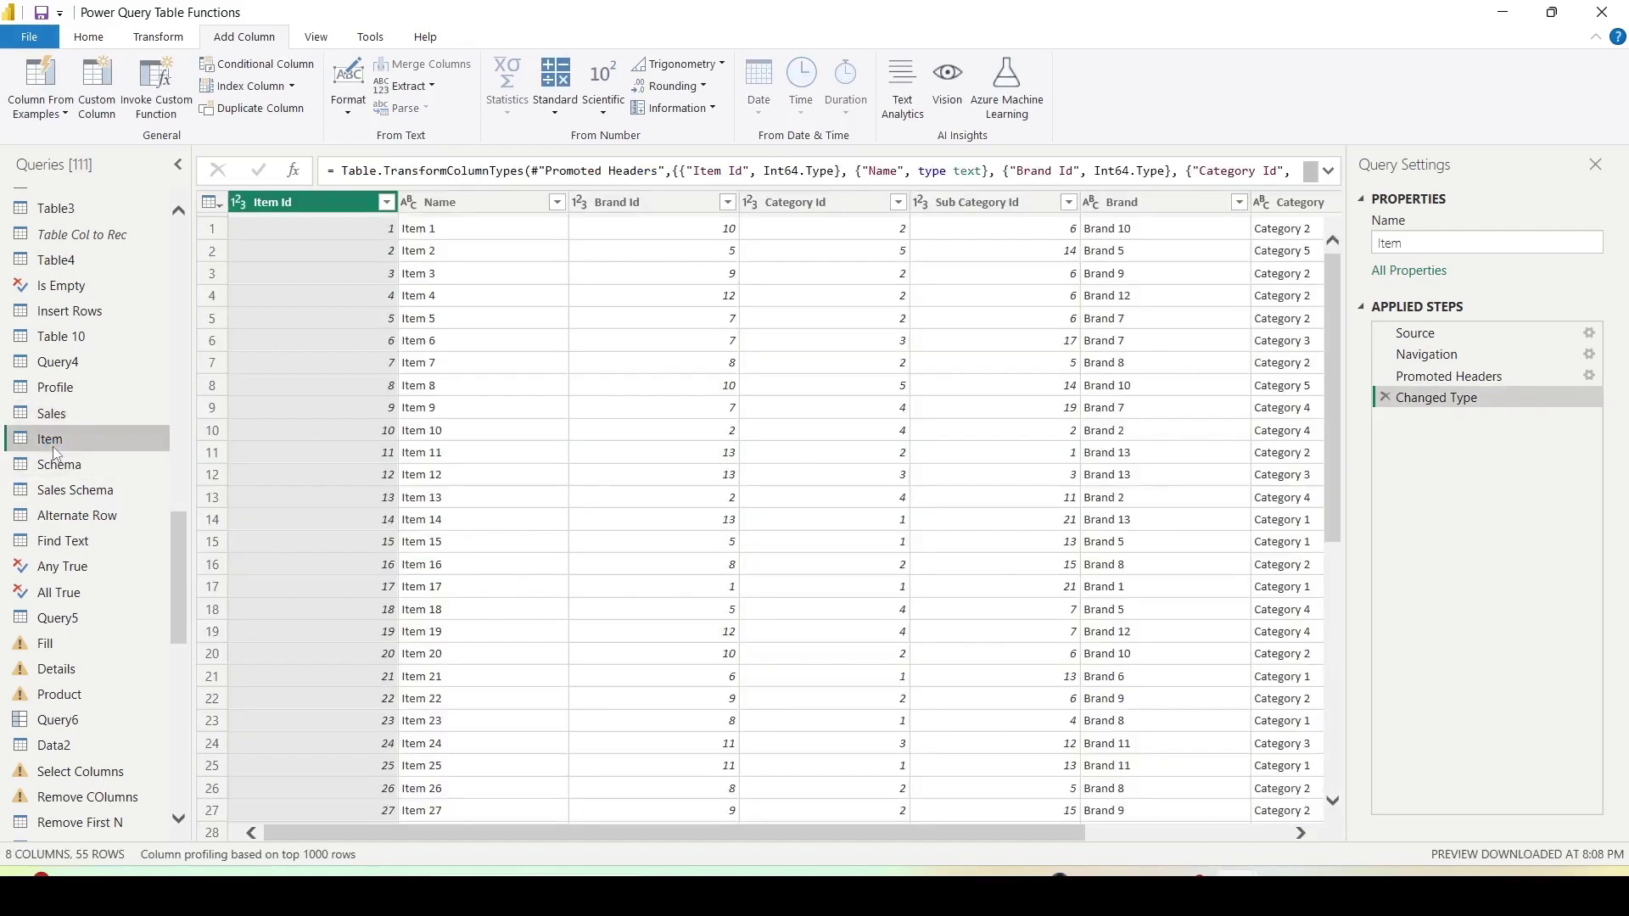
pyautogui.moveTo(767, 833); pyautogui.dragTo(971, 840)
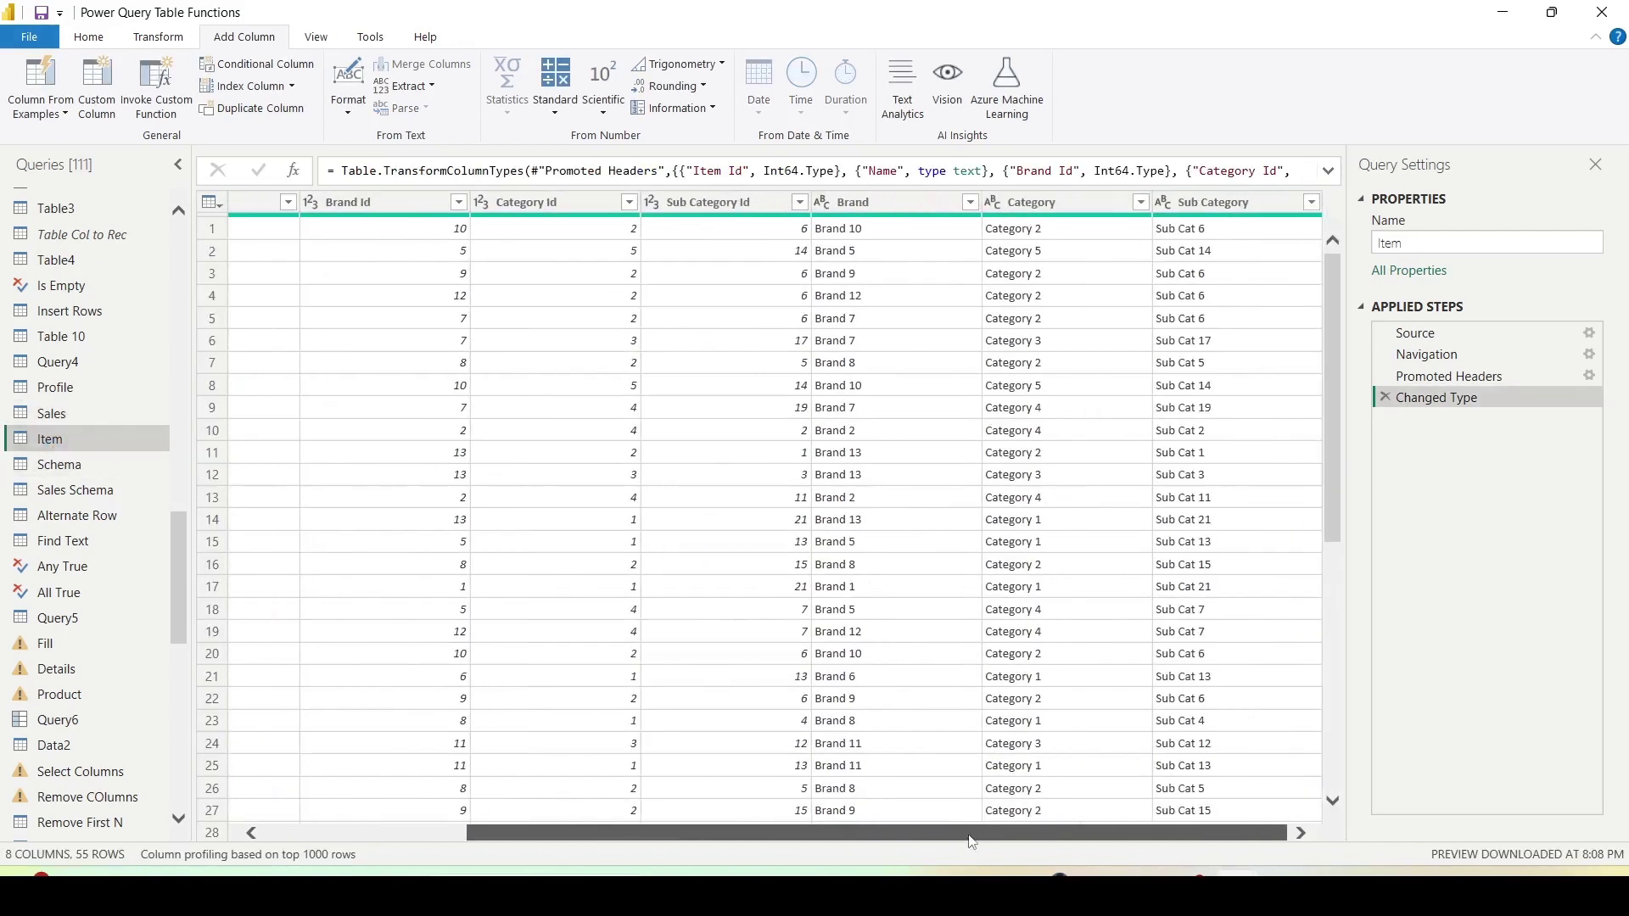
pyautogui.click(1198, 203)
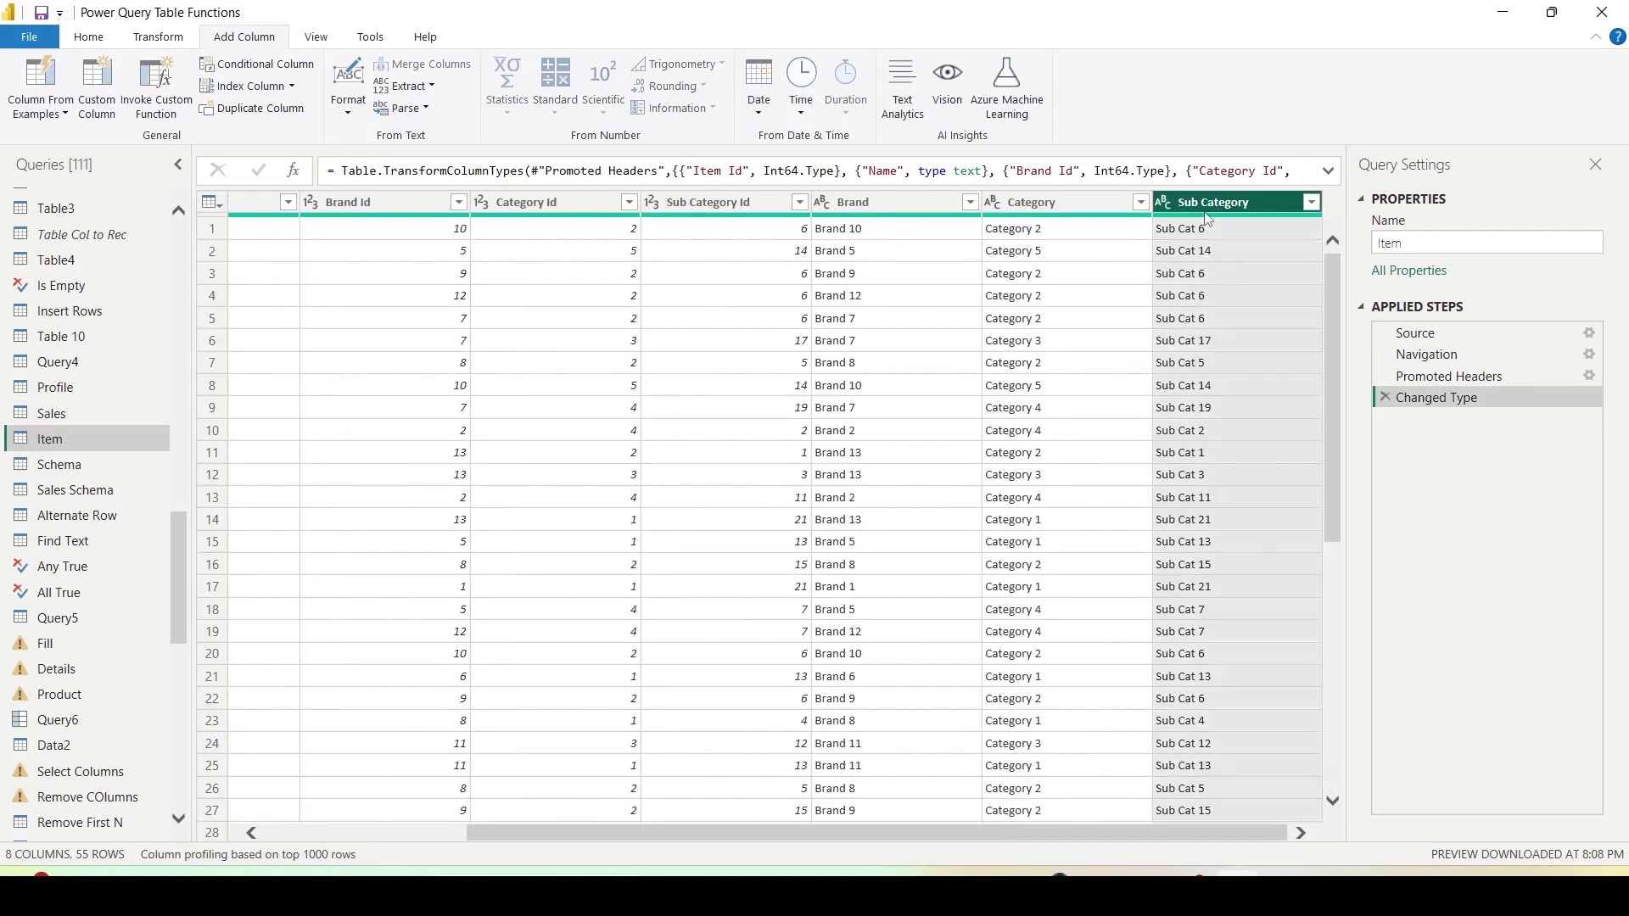
pyautogui.rightClick(66, 440)
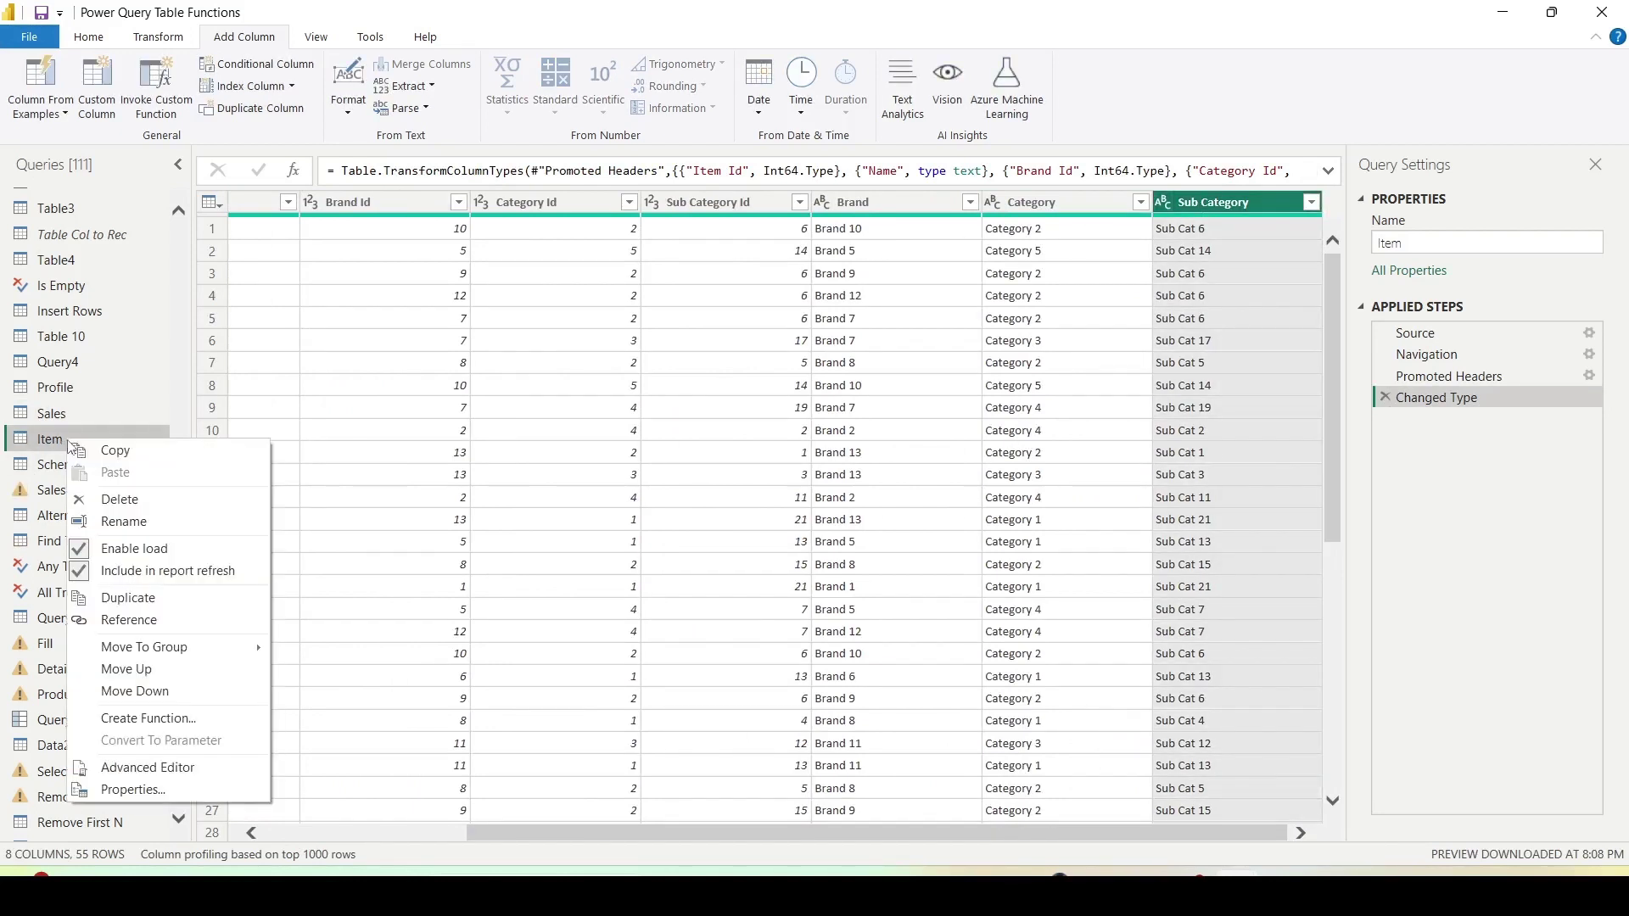
pyautogui.click(138, 768)
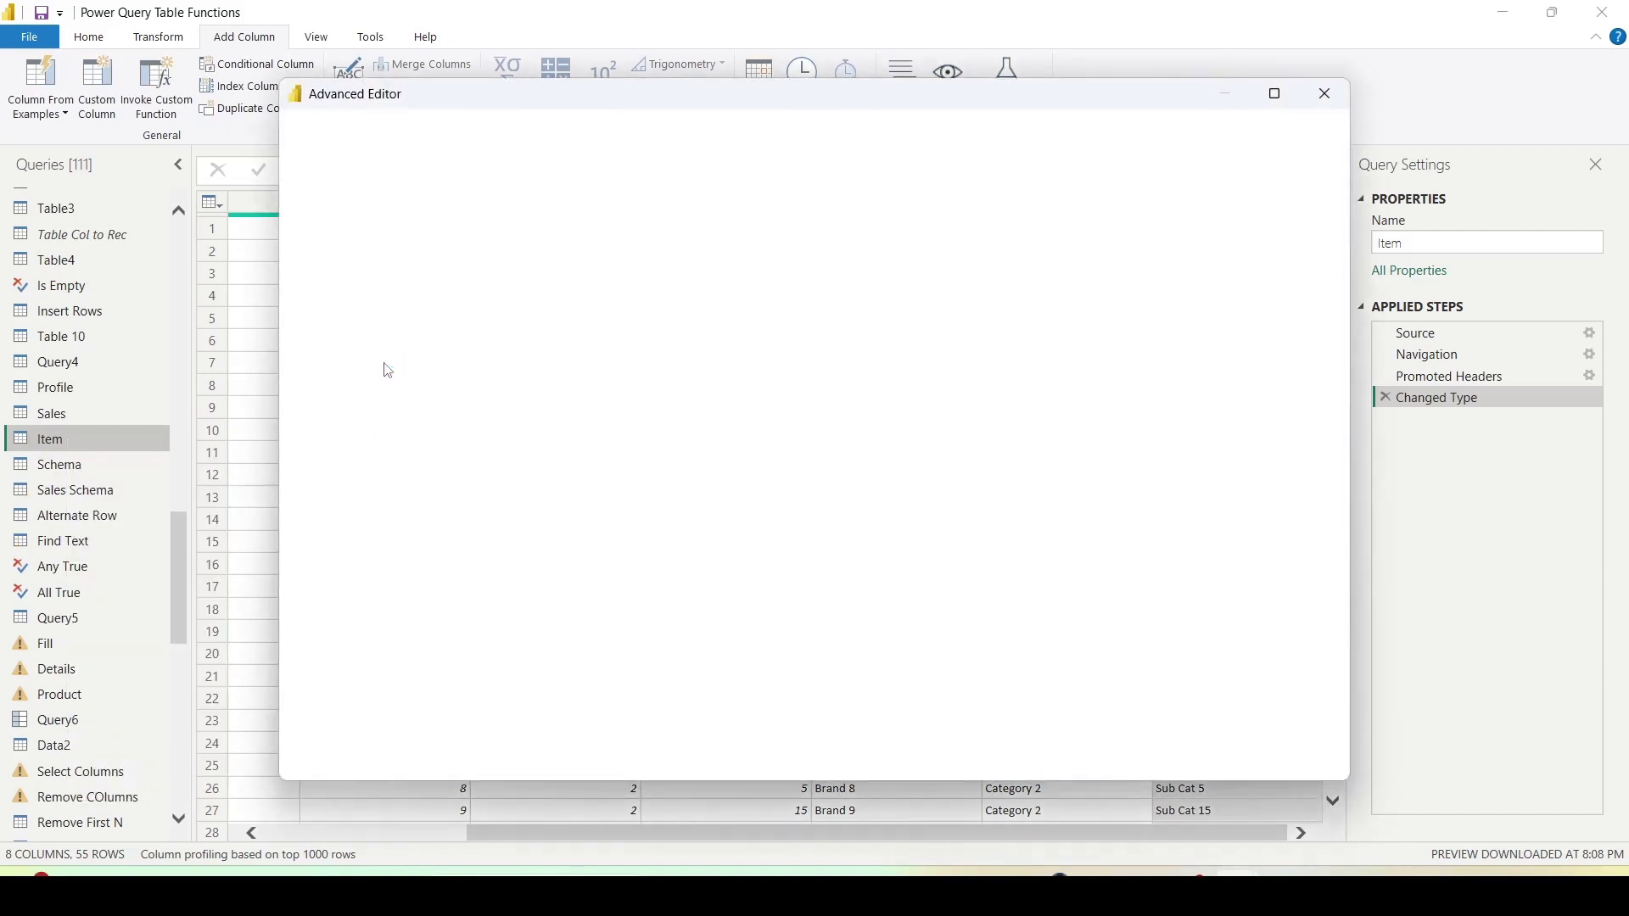
pyautogui.moveTo(354, 271); pyautogui.dragTo(466, 276)
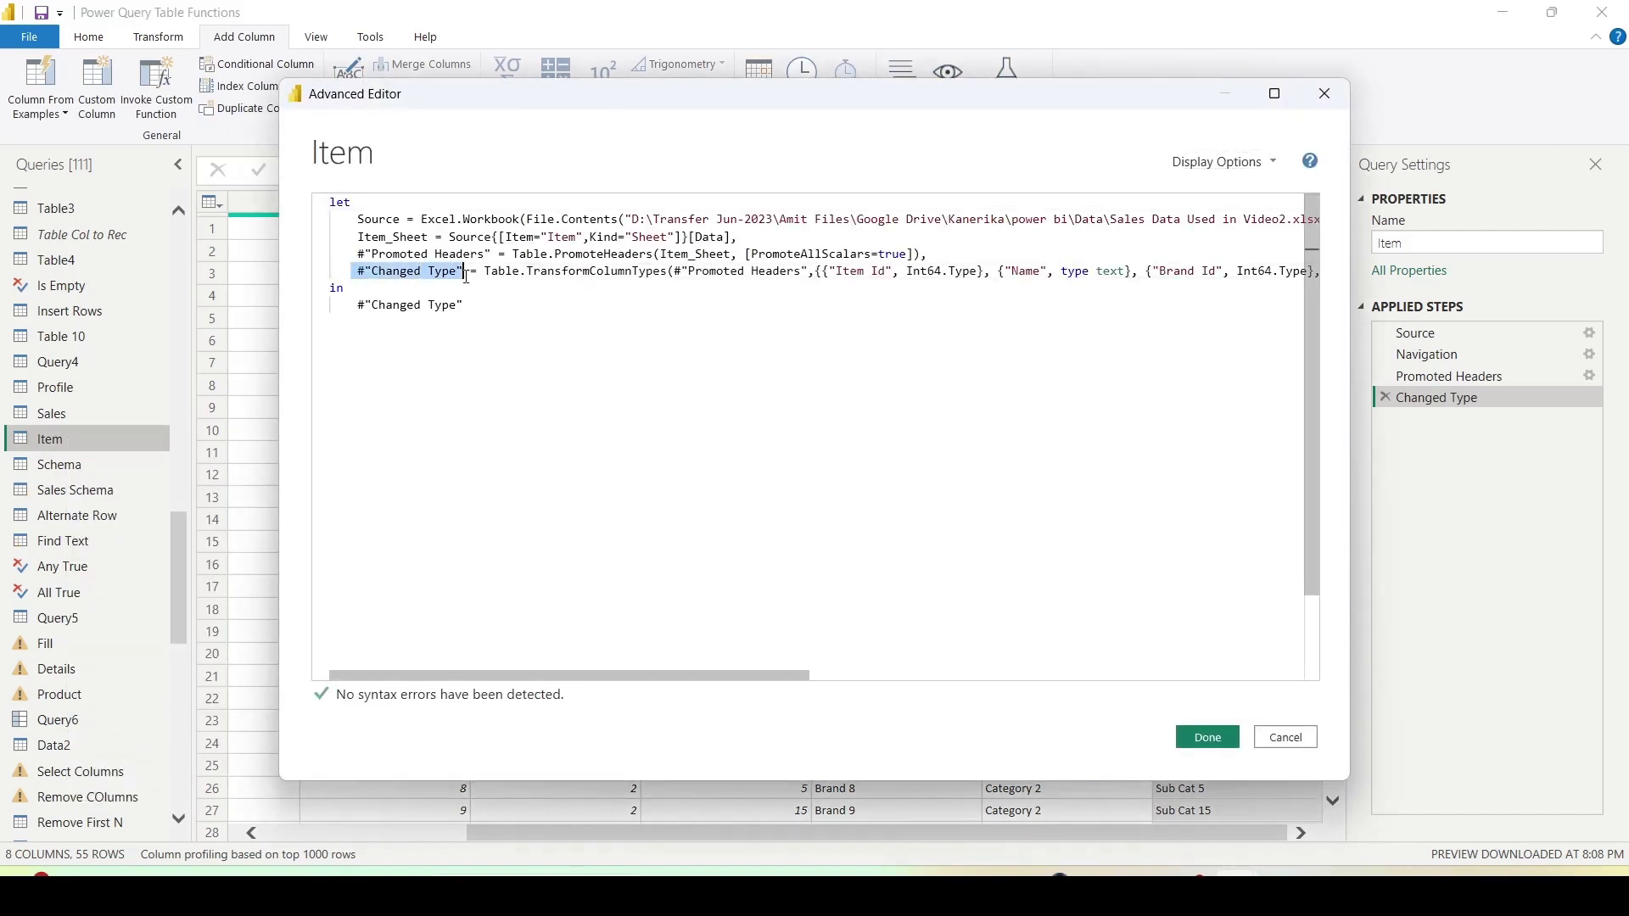
pyautogui.click(1283, 738)
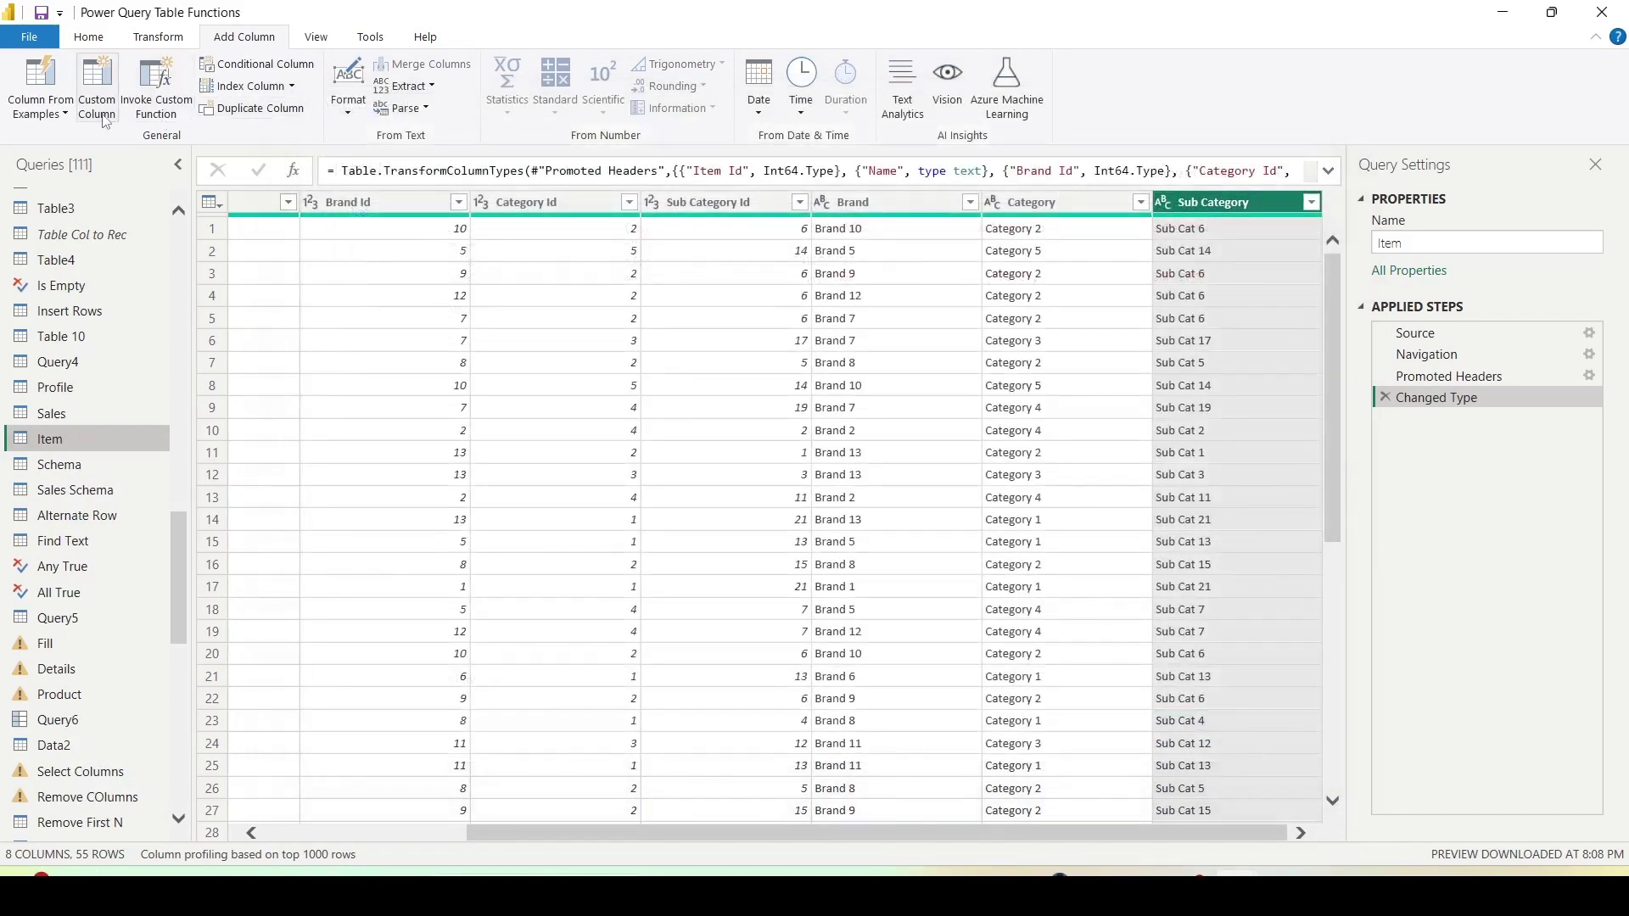
# Start a custom column named Count in the Item query.
pyautogui.click(98, 102)
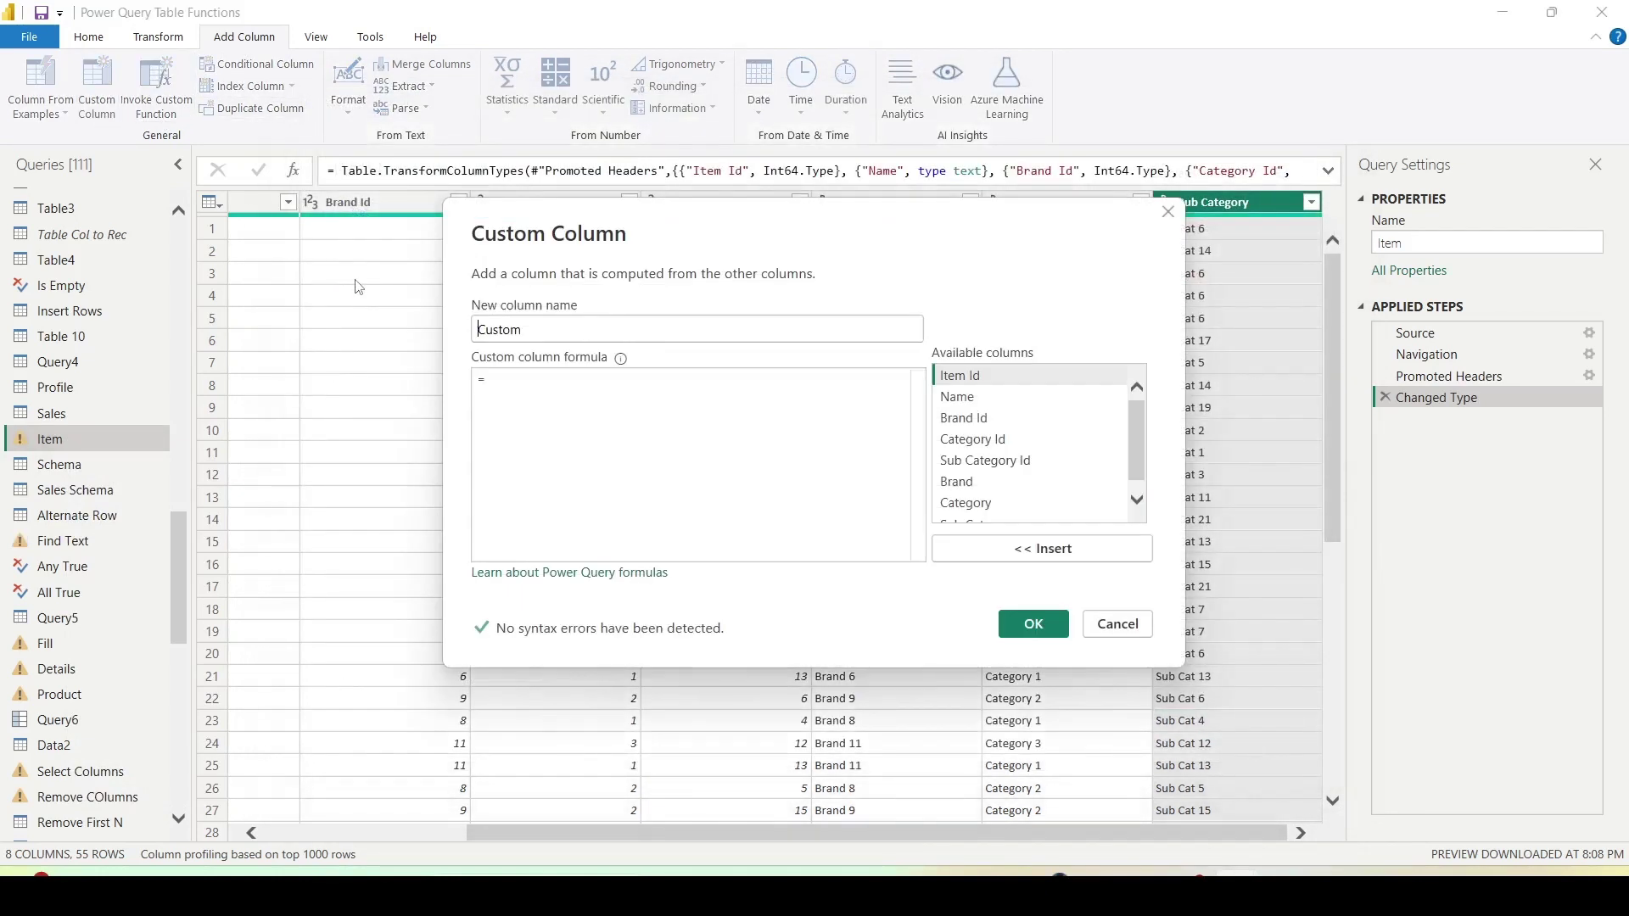
pyautogui.doubleClick(508, 331)
pyautogui.write('Count')
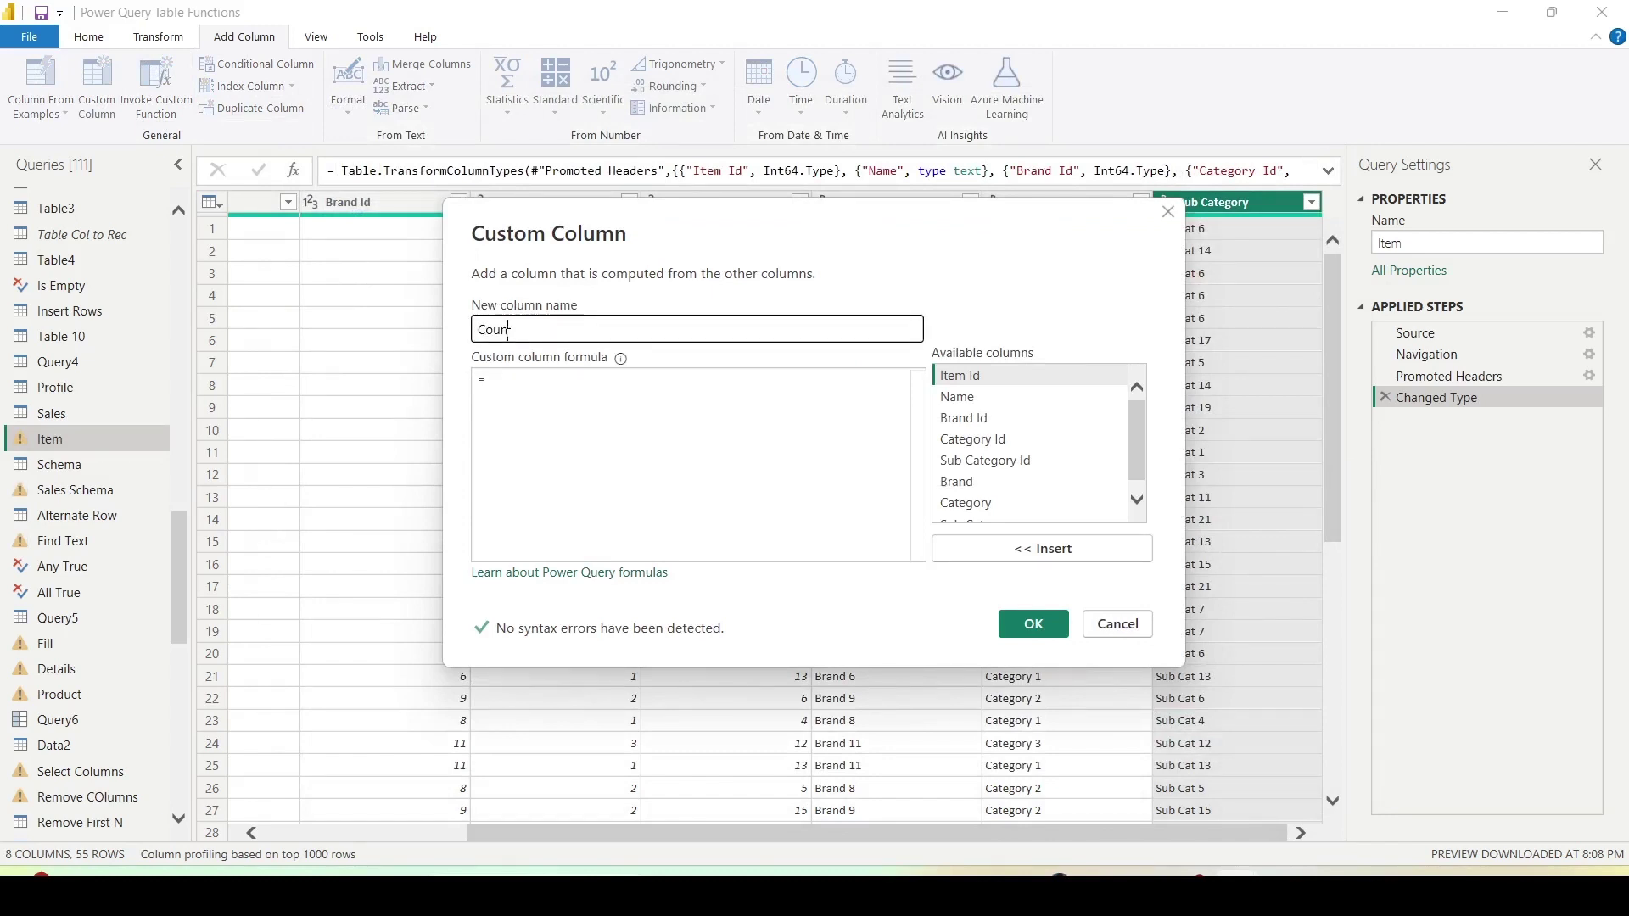
pyautogui.click(554, 382)
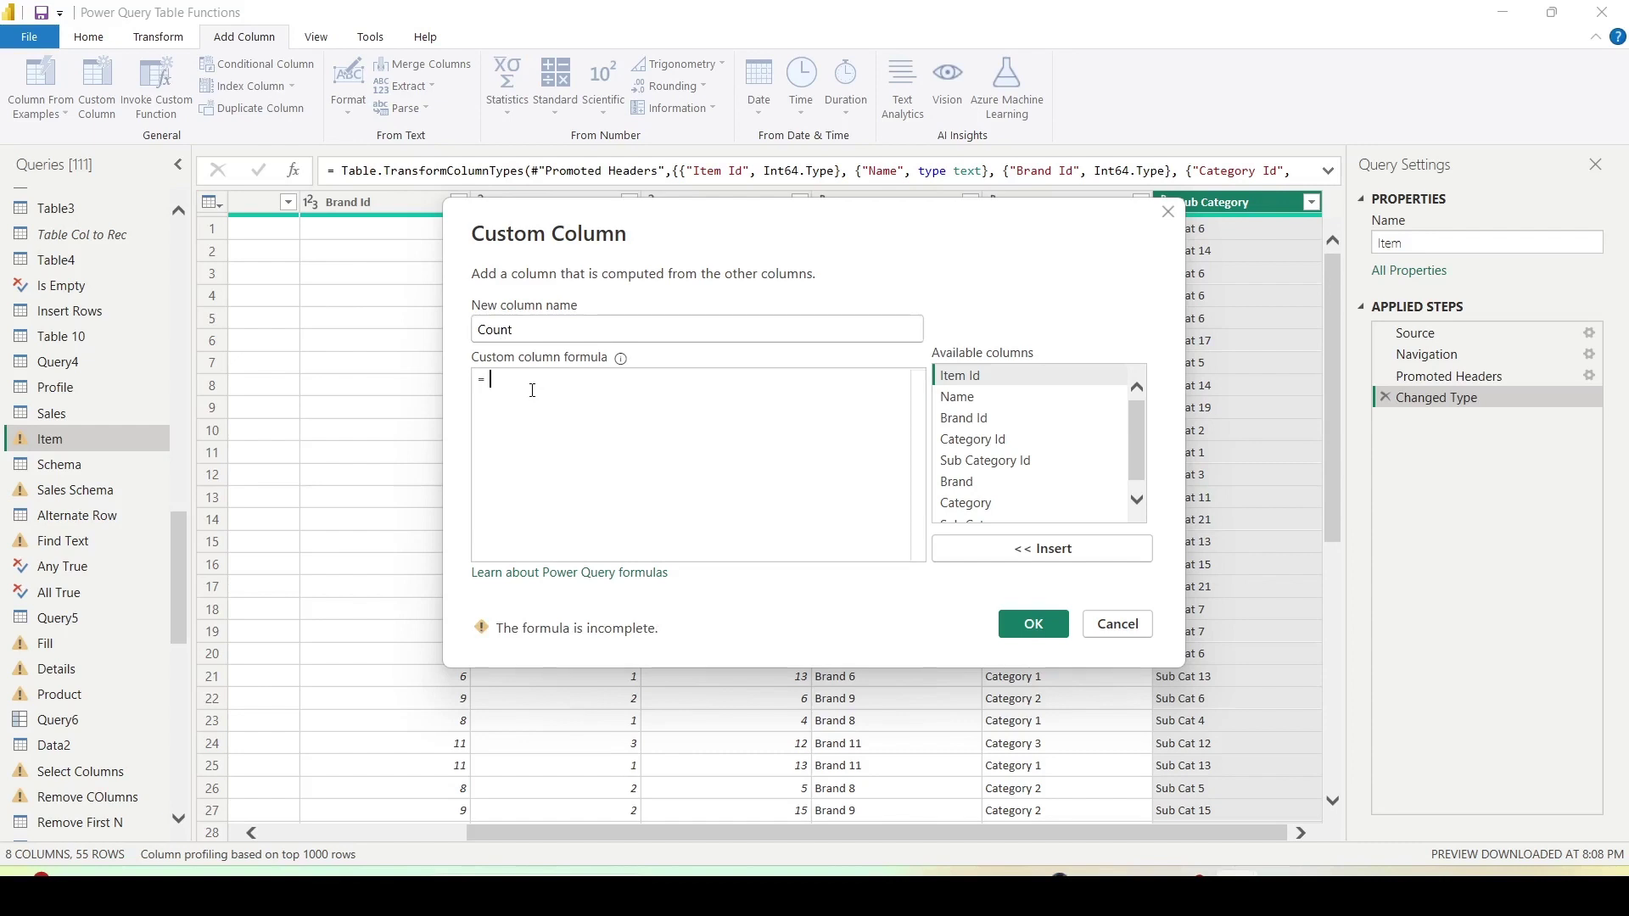
# Begin the Count formula with let and define _brand as the [Brand] column.
pyautogui.write('let')
pyautogui.press('Return')
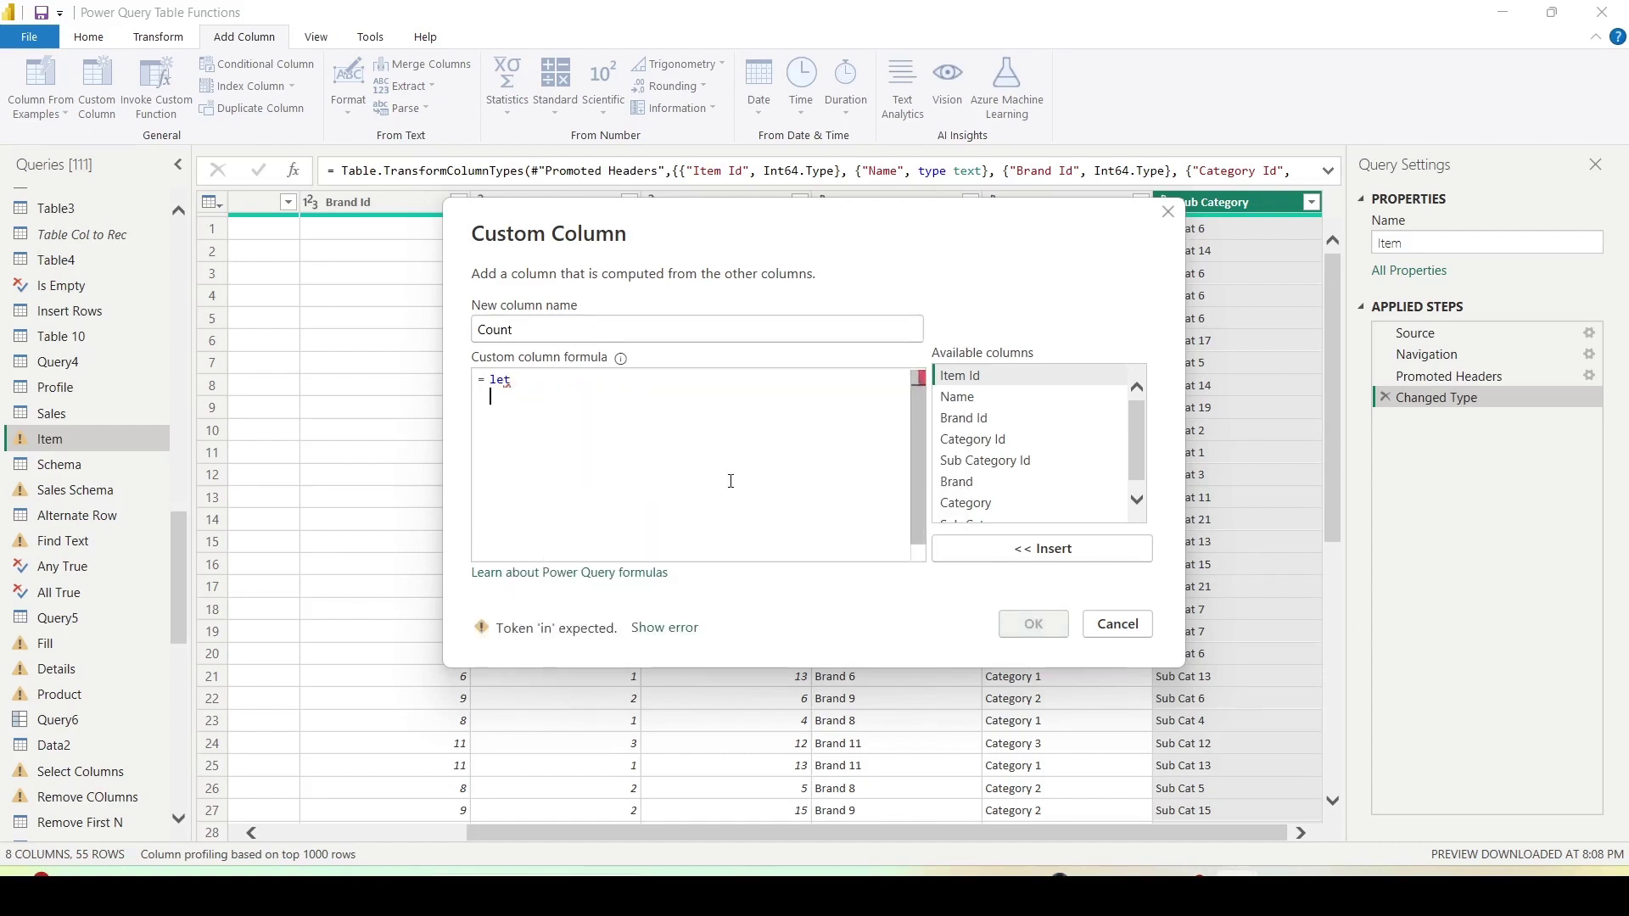
pyautogui.write('i')
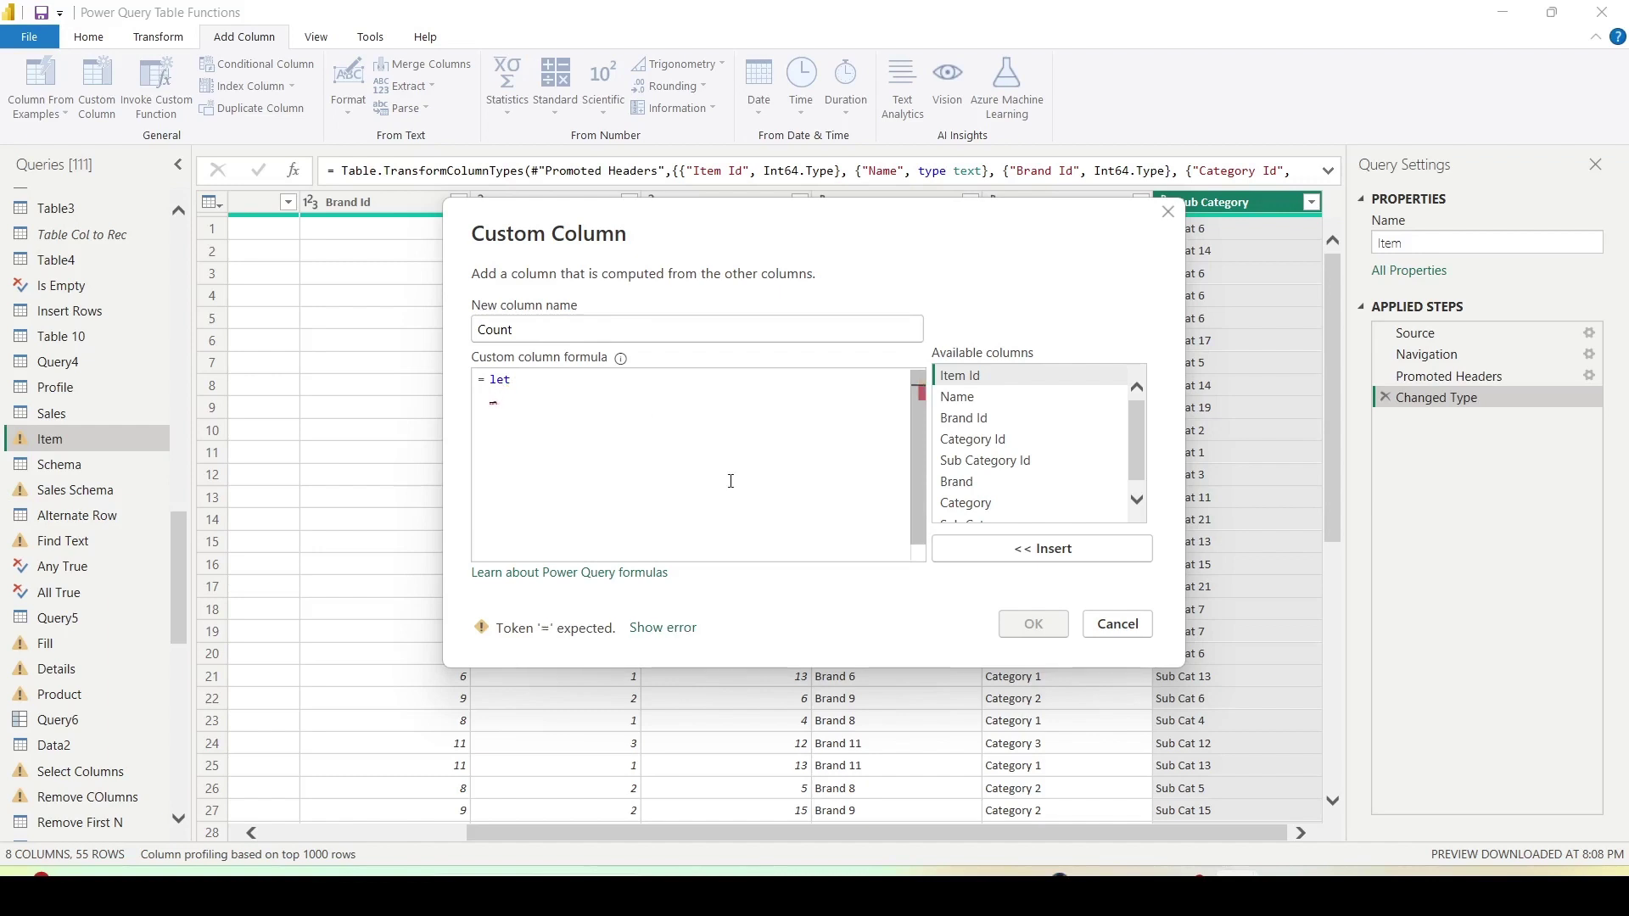
pyautogui.write('brand =')
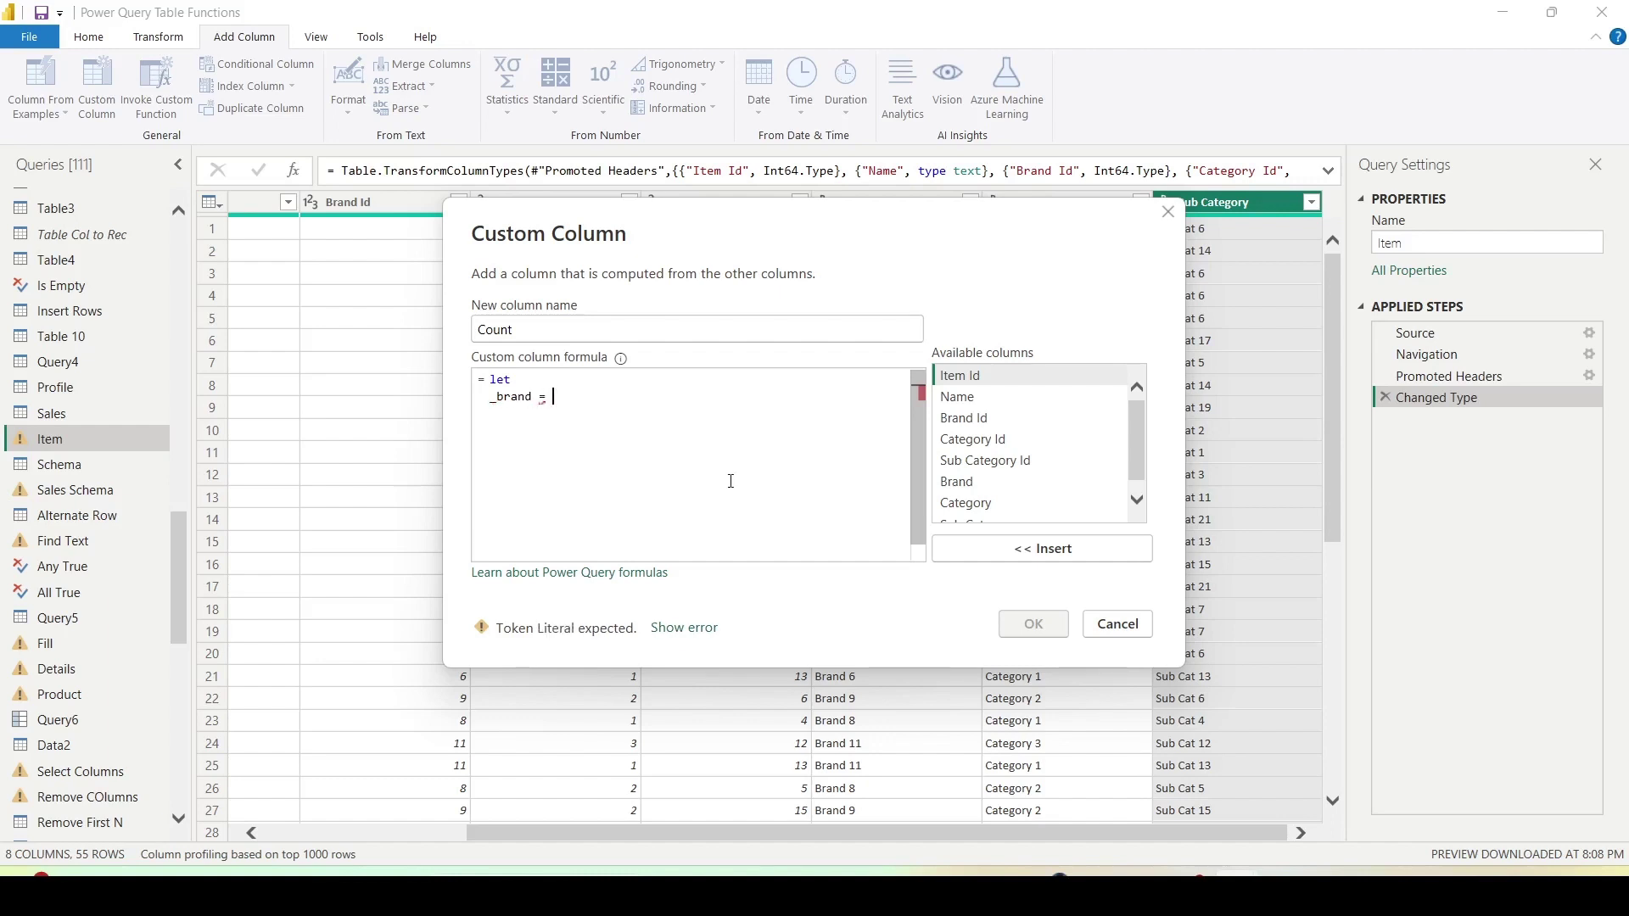
pyautogui.click(965, 482)
pyautogui.doubleClick(965, 482)
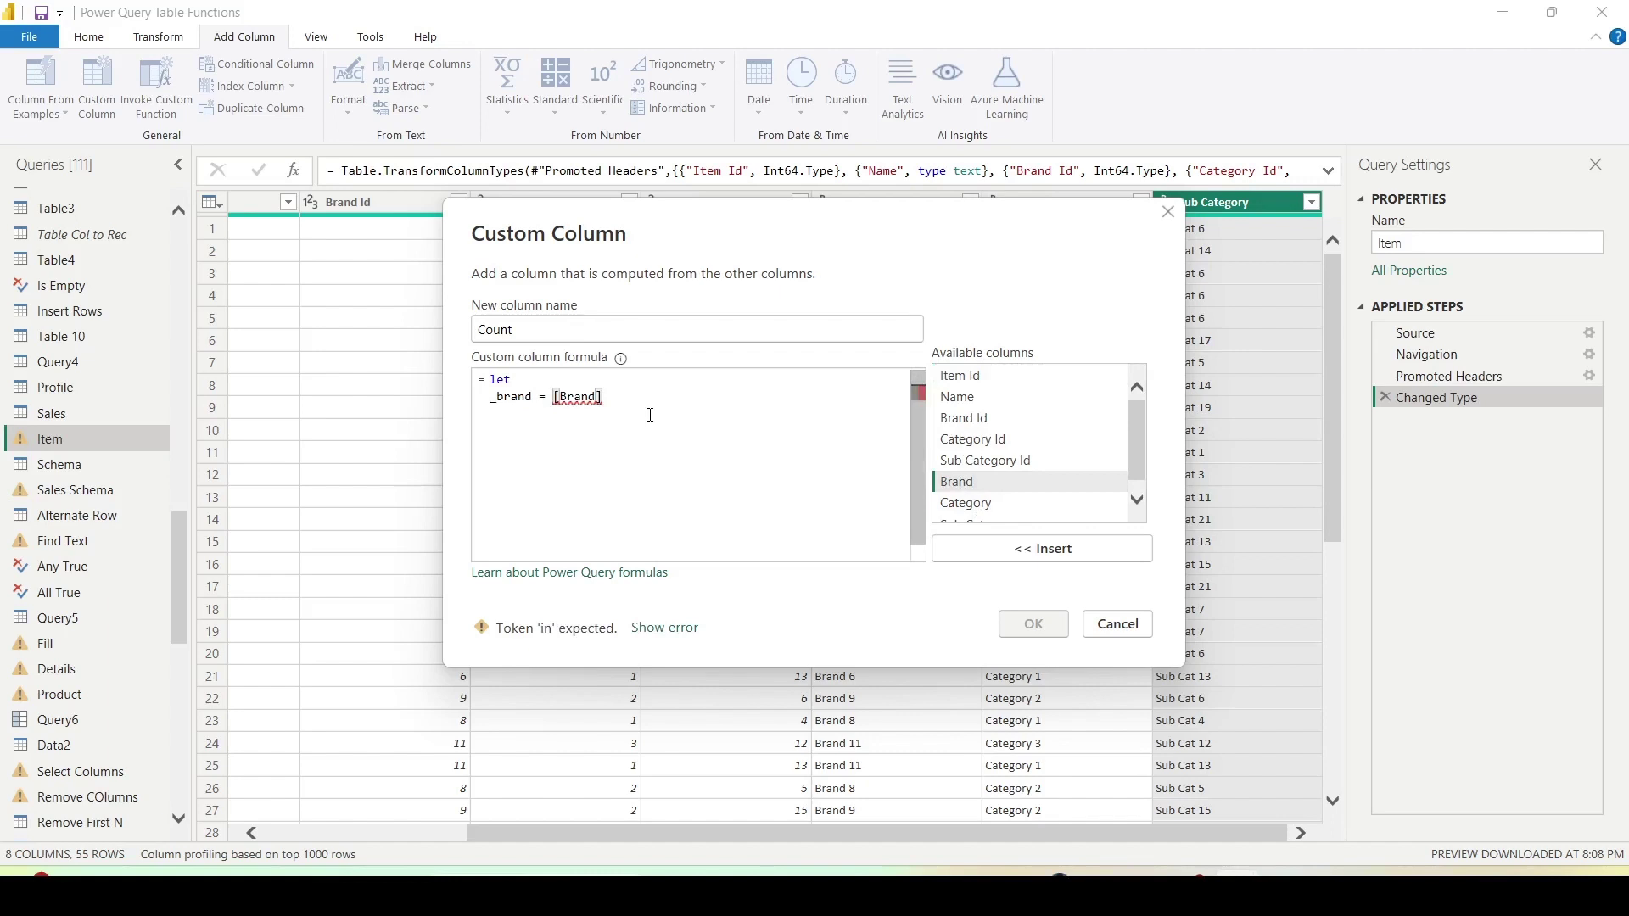
# Define _table as a Table.SelectRows call with #"Changed Type" as its table argument.
pyautogui.press('Return')
pyautogui.write('_table')
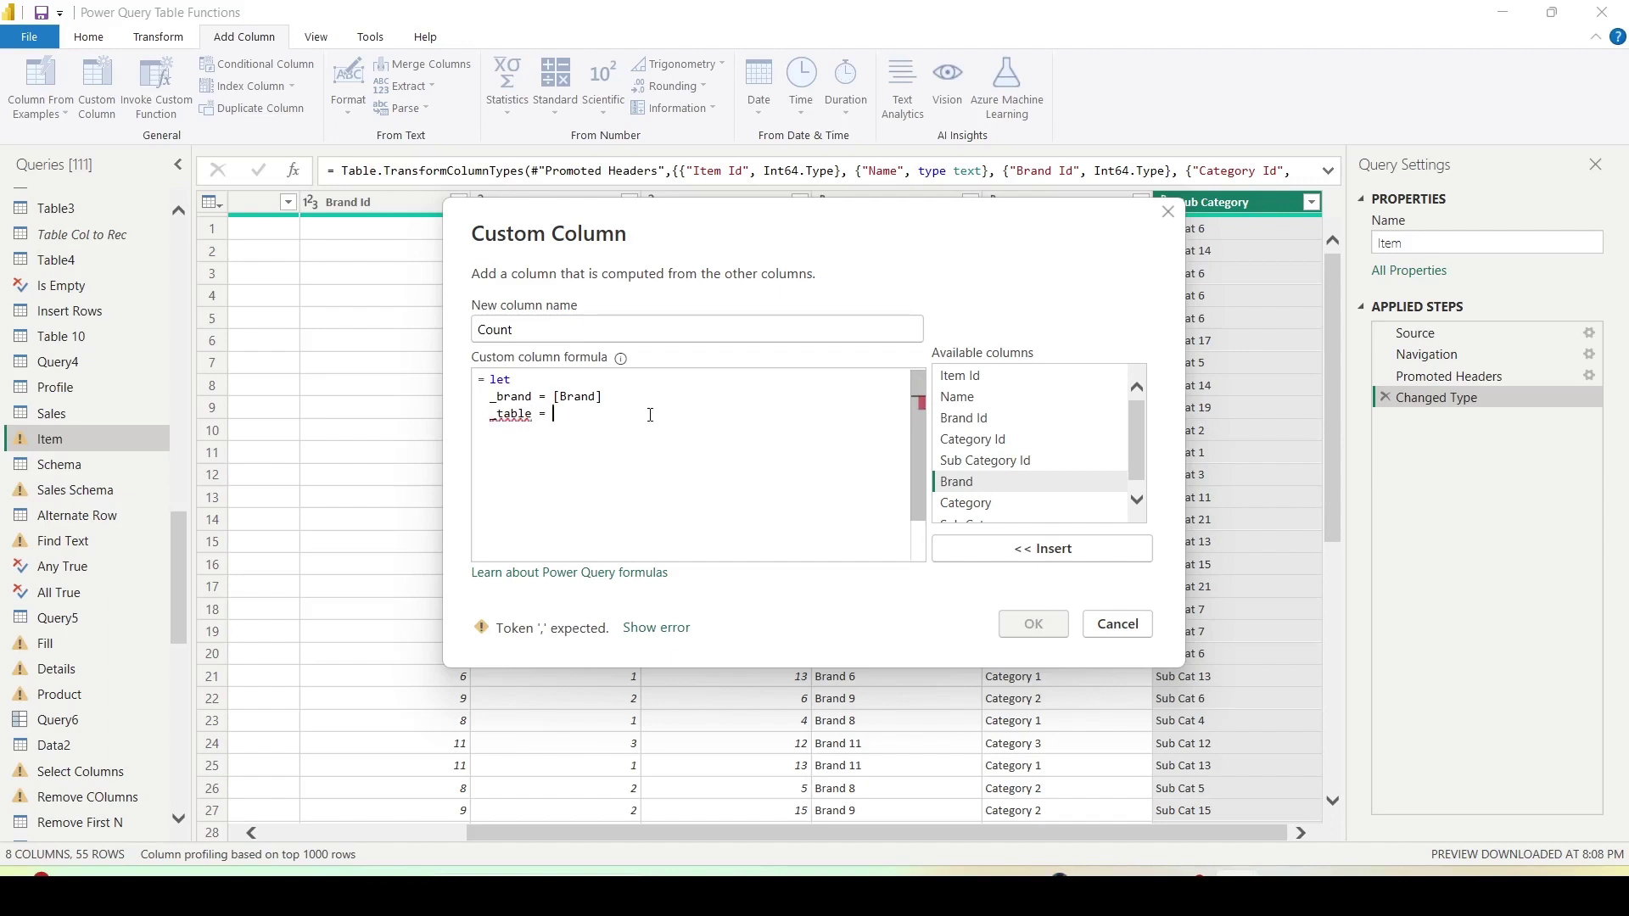
pyautogui.write('= Table.')
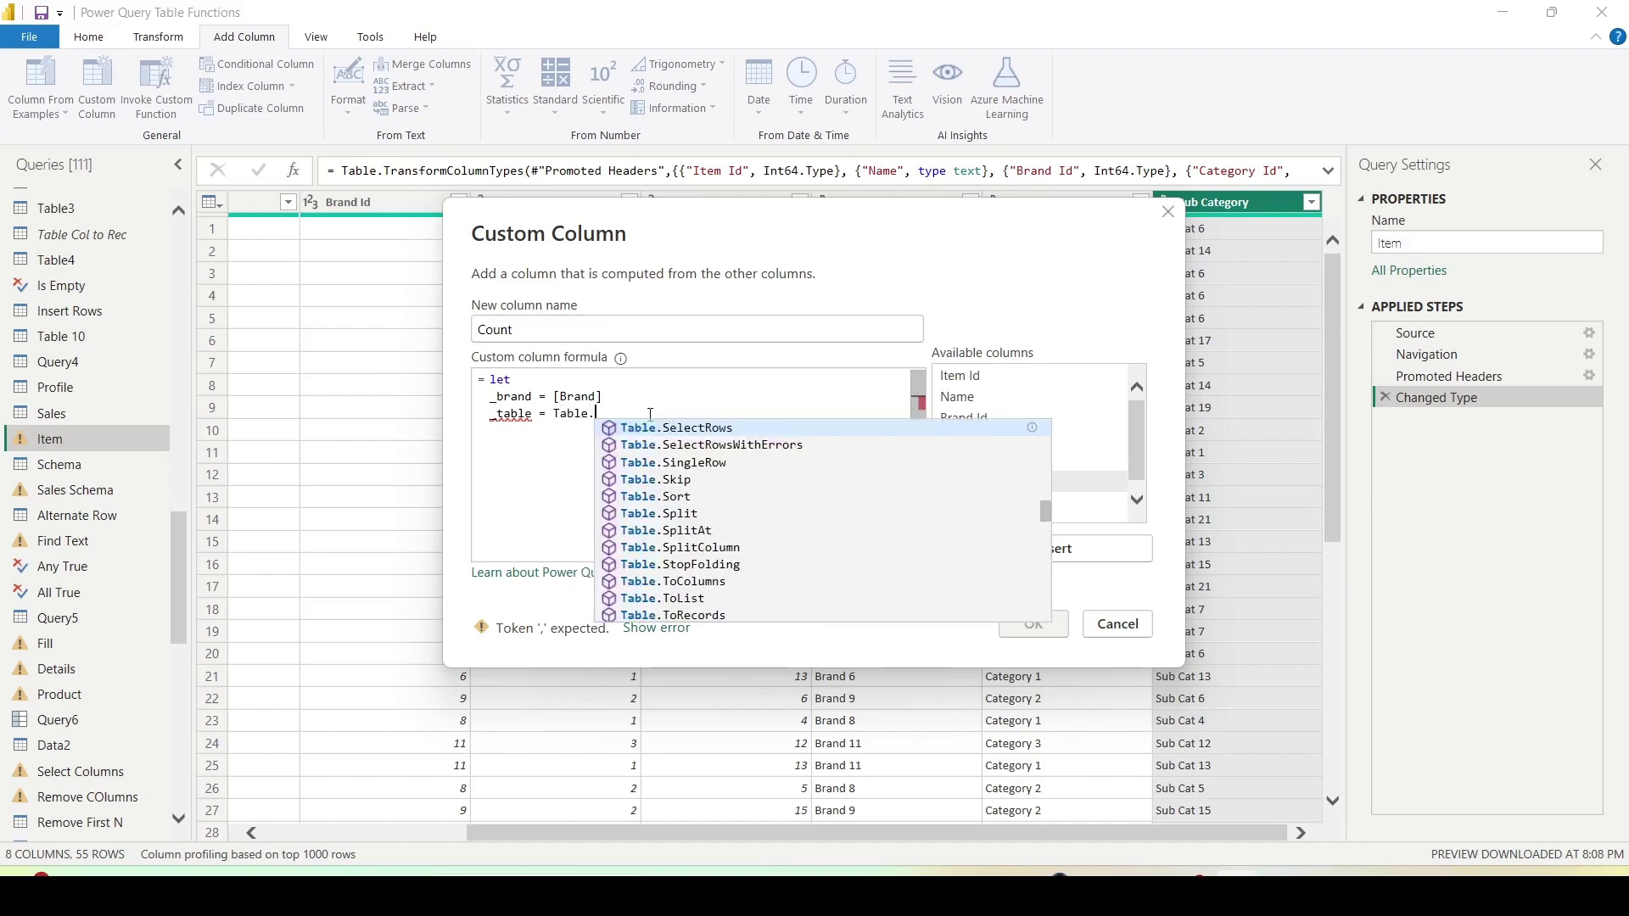
pyautogui.write('SelectRows')
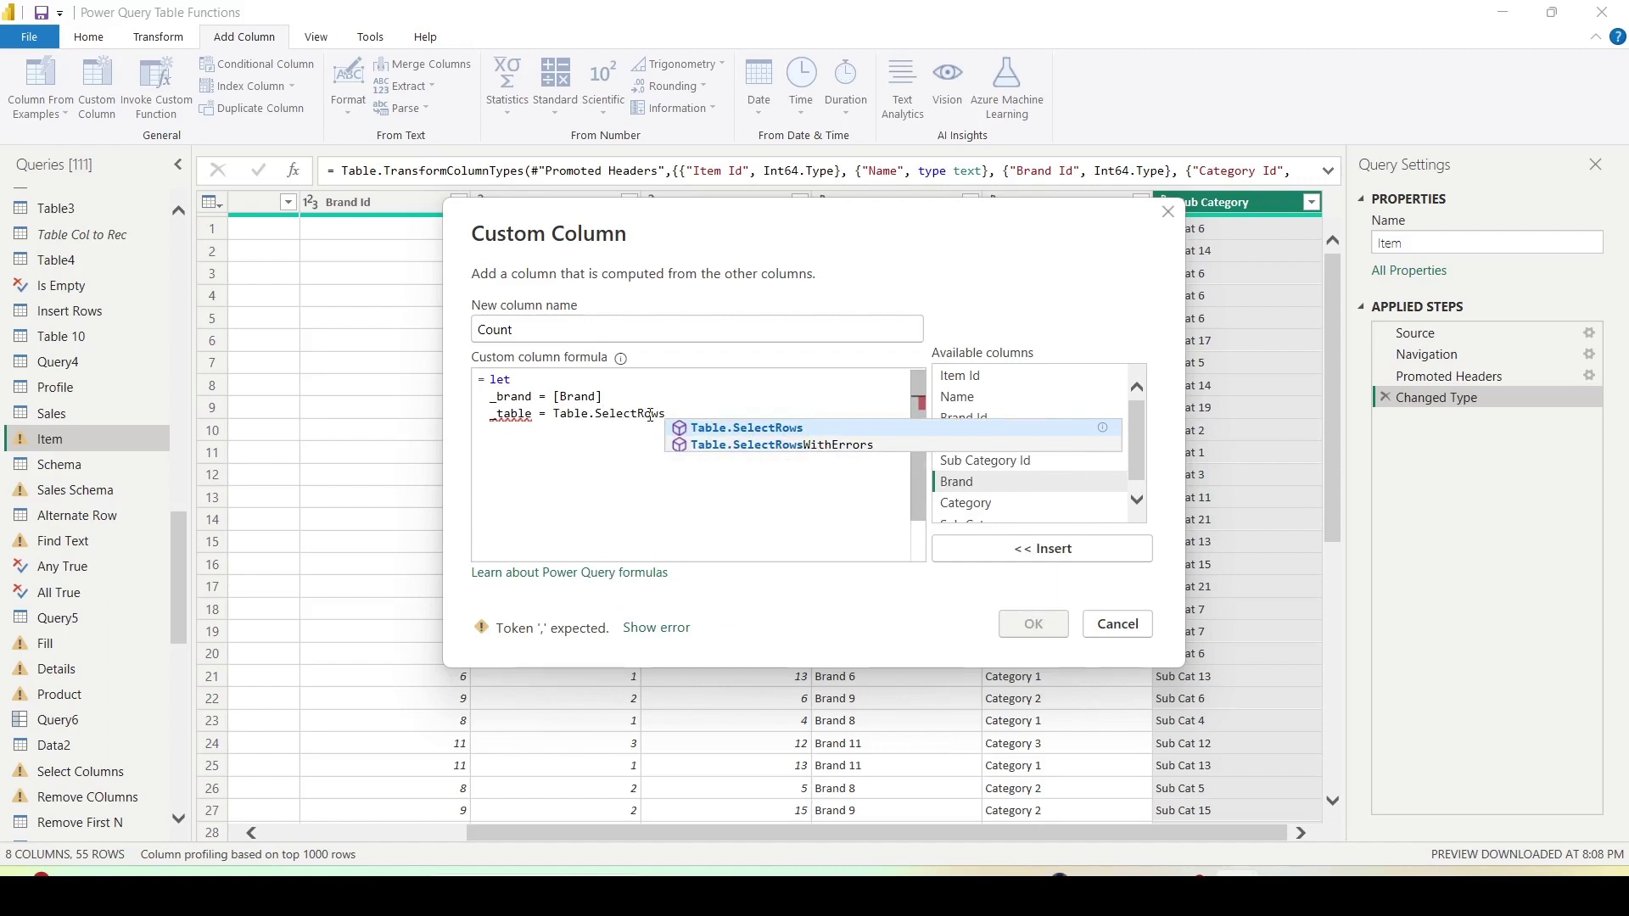
pyautogui.write('( #"Changed Type"')
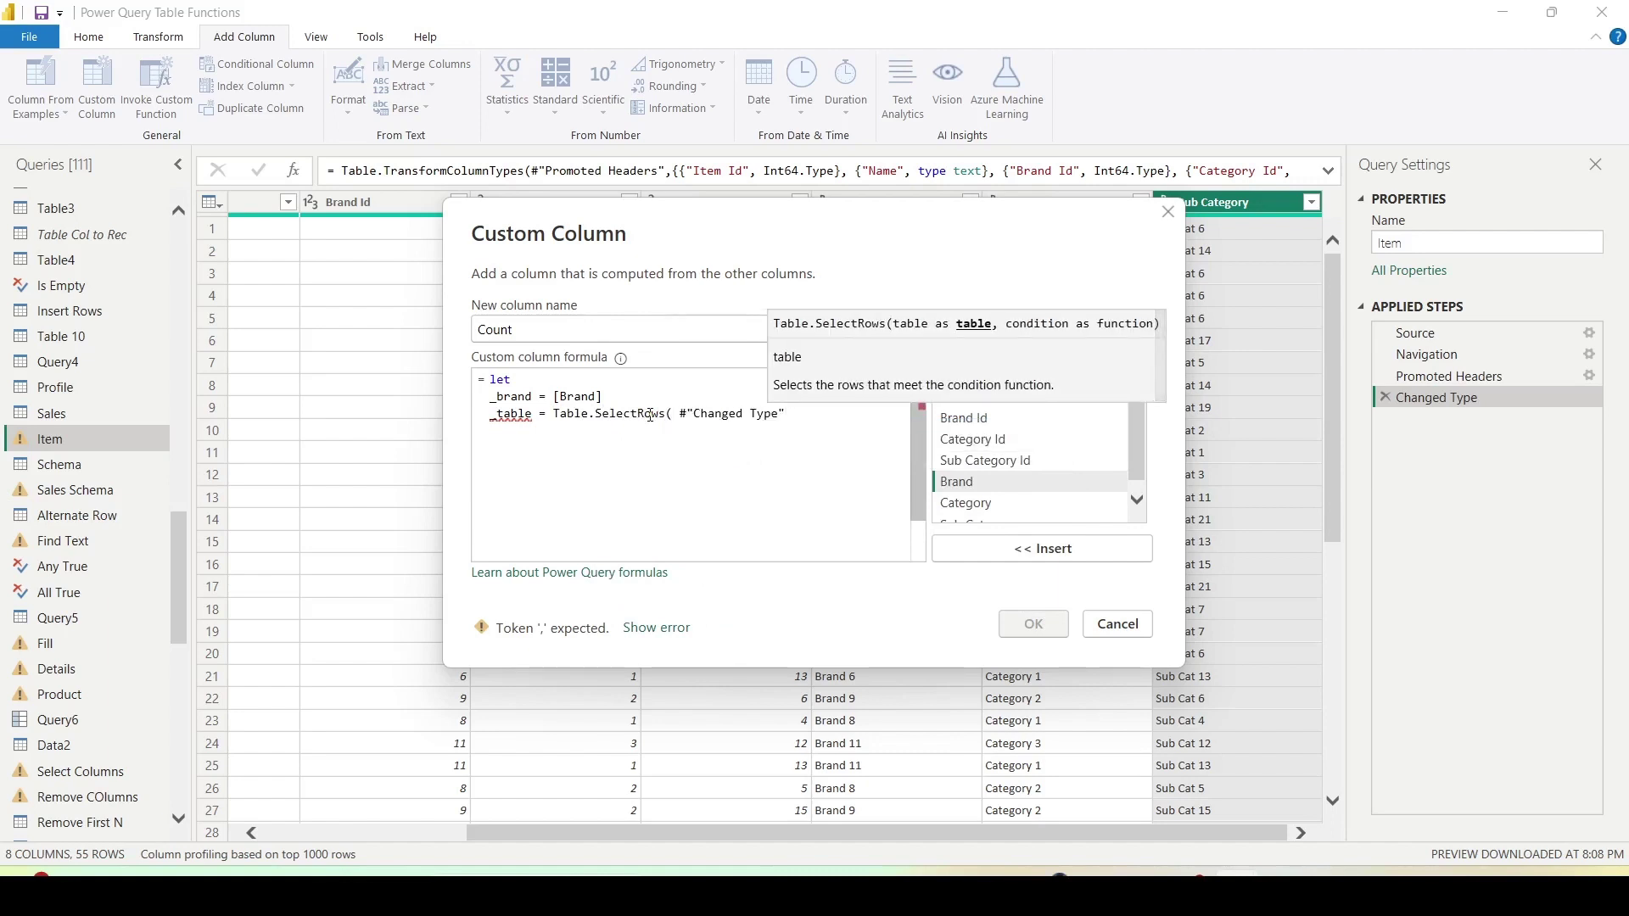
pyautogui.write(',')
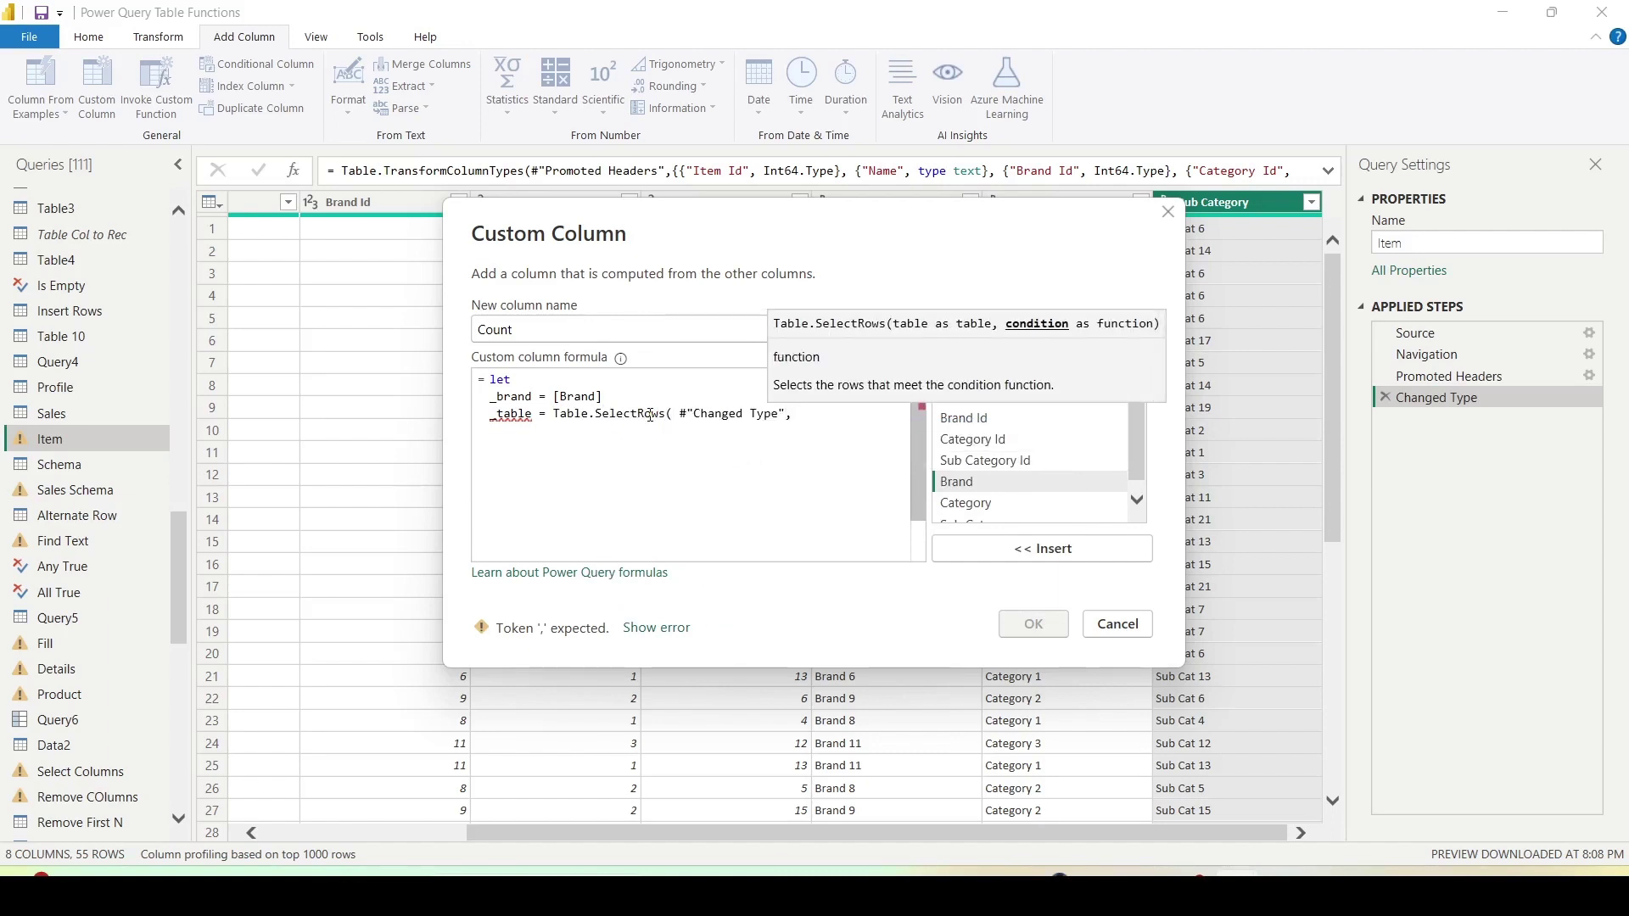
# Enter [Brand] =_brand as the row condition of Table.SelectRows.
pyautogui.doubleClick(957, 483)
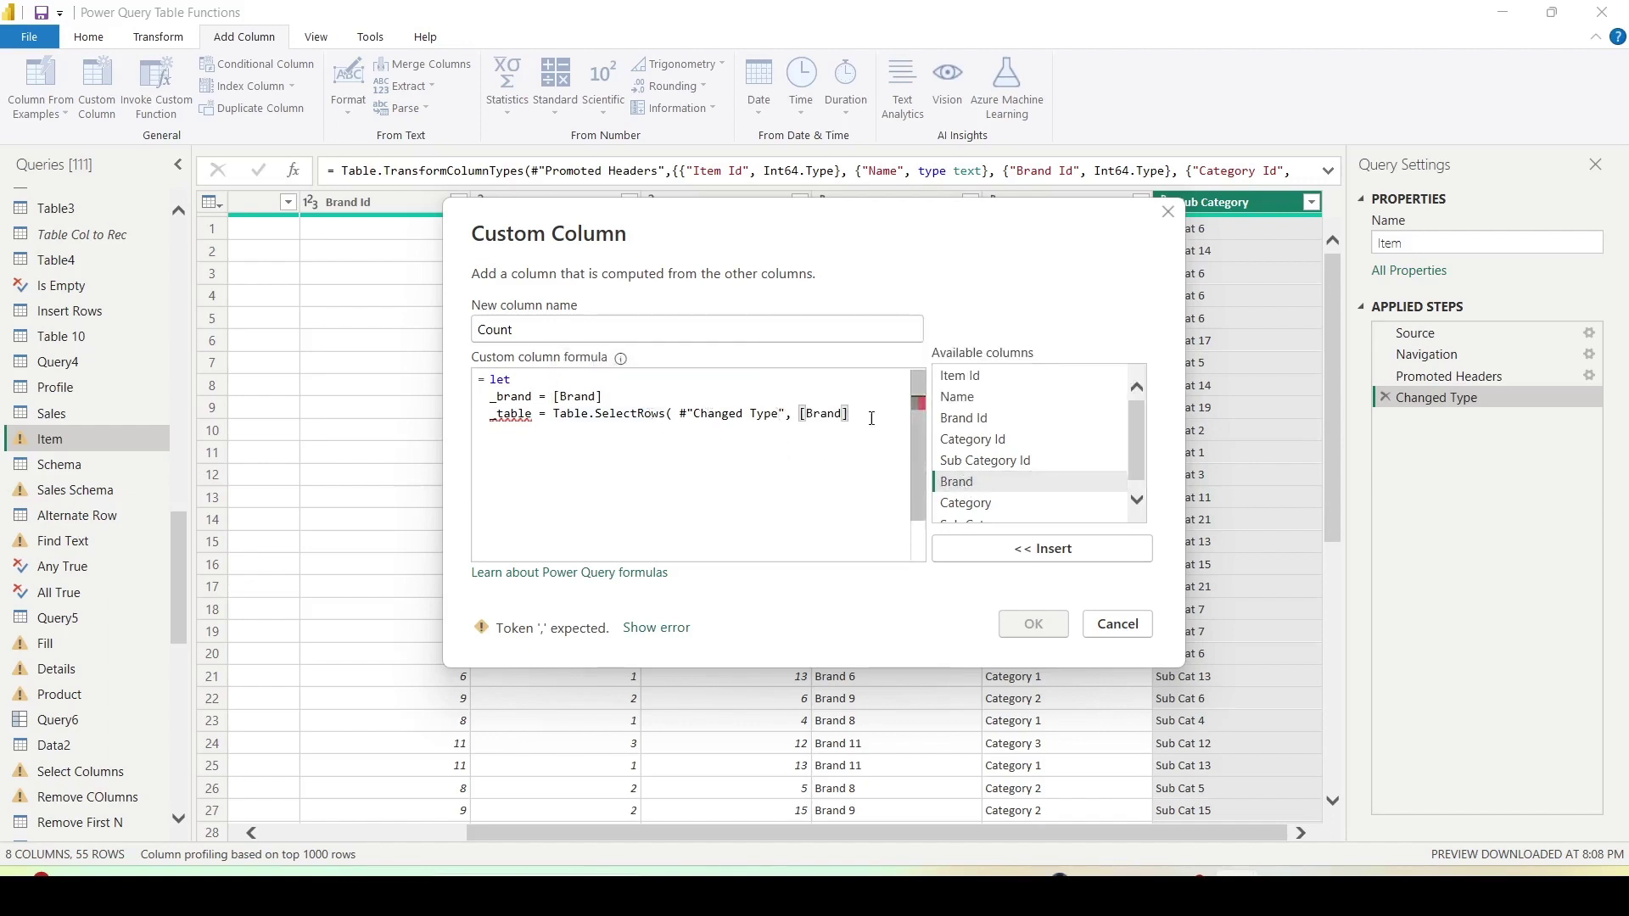
pyautogui.write('=')
pyautogui.press('Up')
pyautogui.press('Home')
pyautogui.hotkey('ctrl', 'shift', 'Right')
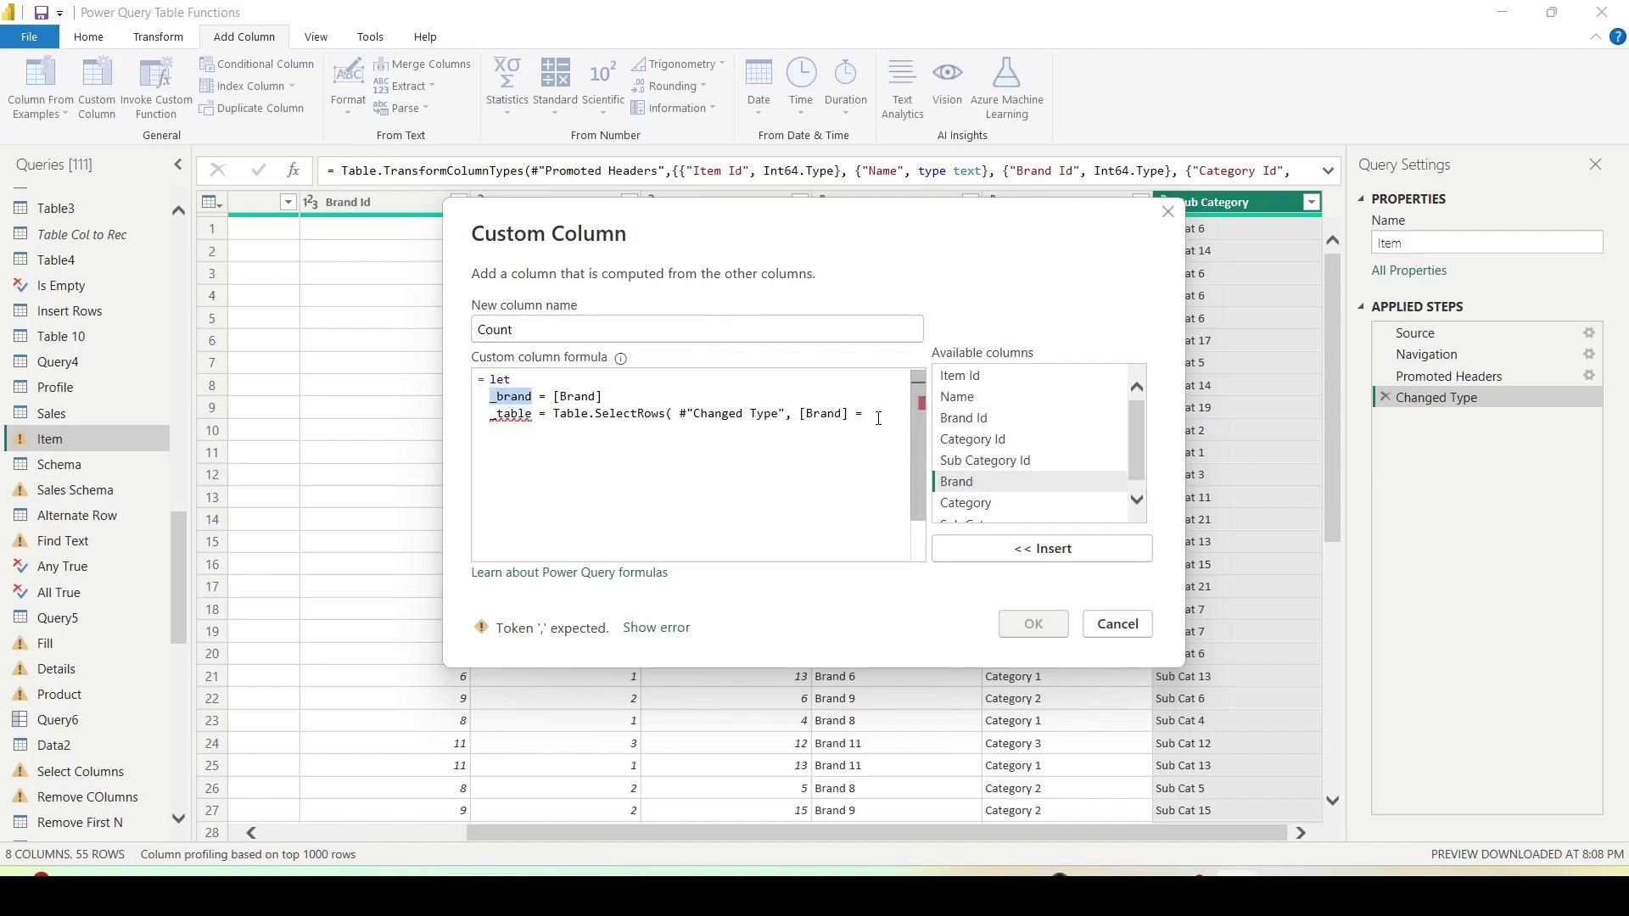
pyautogui.hotkey('ctrl', 'c')
pyautogui.hotkey('ctrl', 'End')
pyautogui.hotkey('ctrl', 'v')
# Put each in front of the [Brand] condition and close the Table.SelectRows call.
pyautogui.click(802, 417)
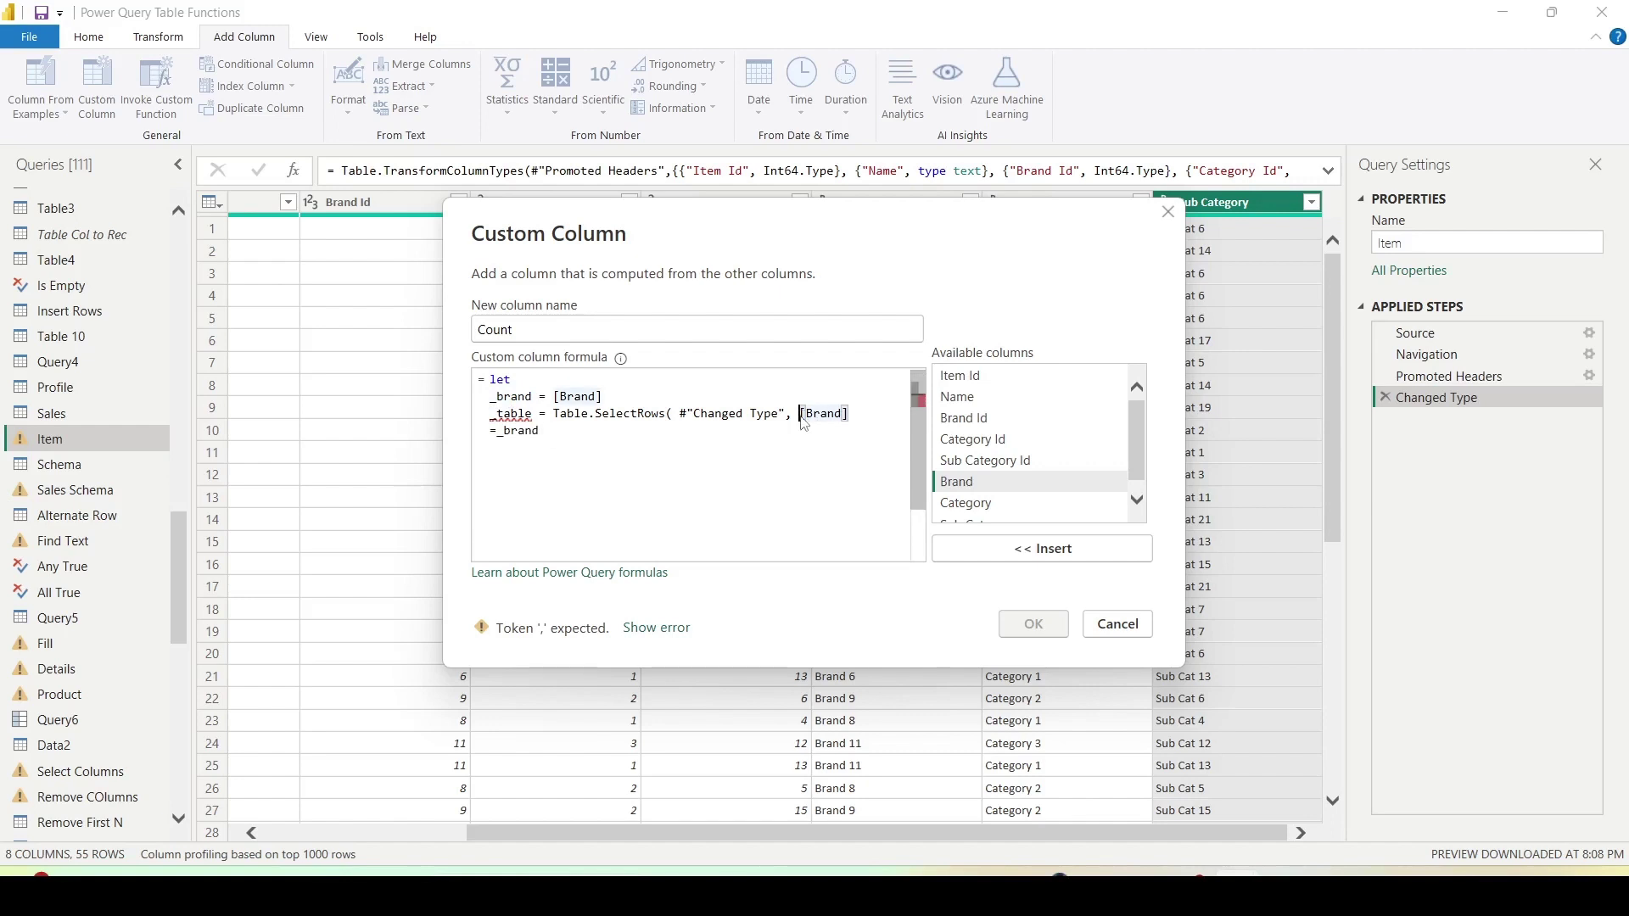
pyautogui.click(796, 417)
pyautogui.write('ea')
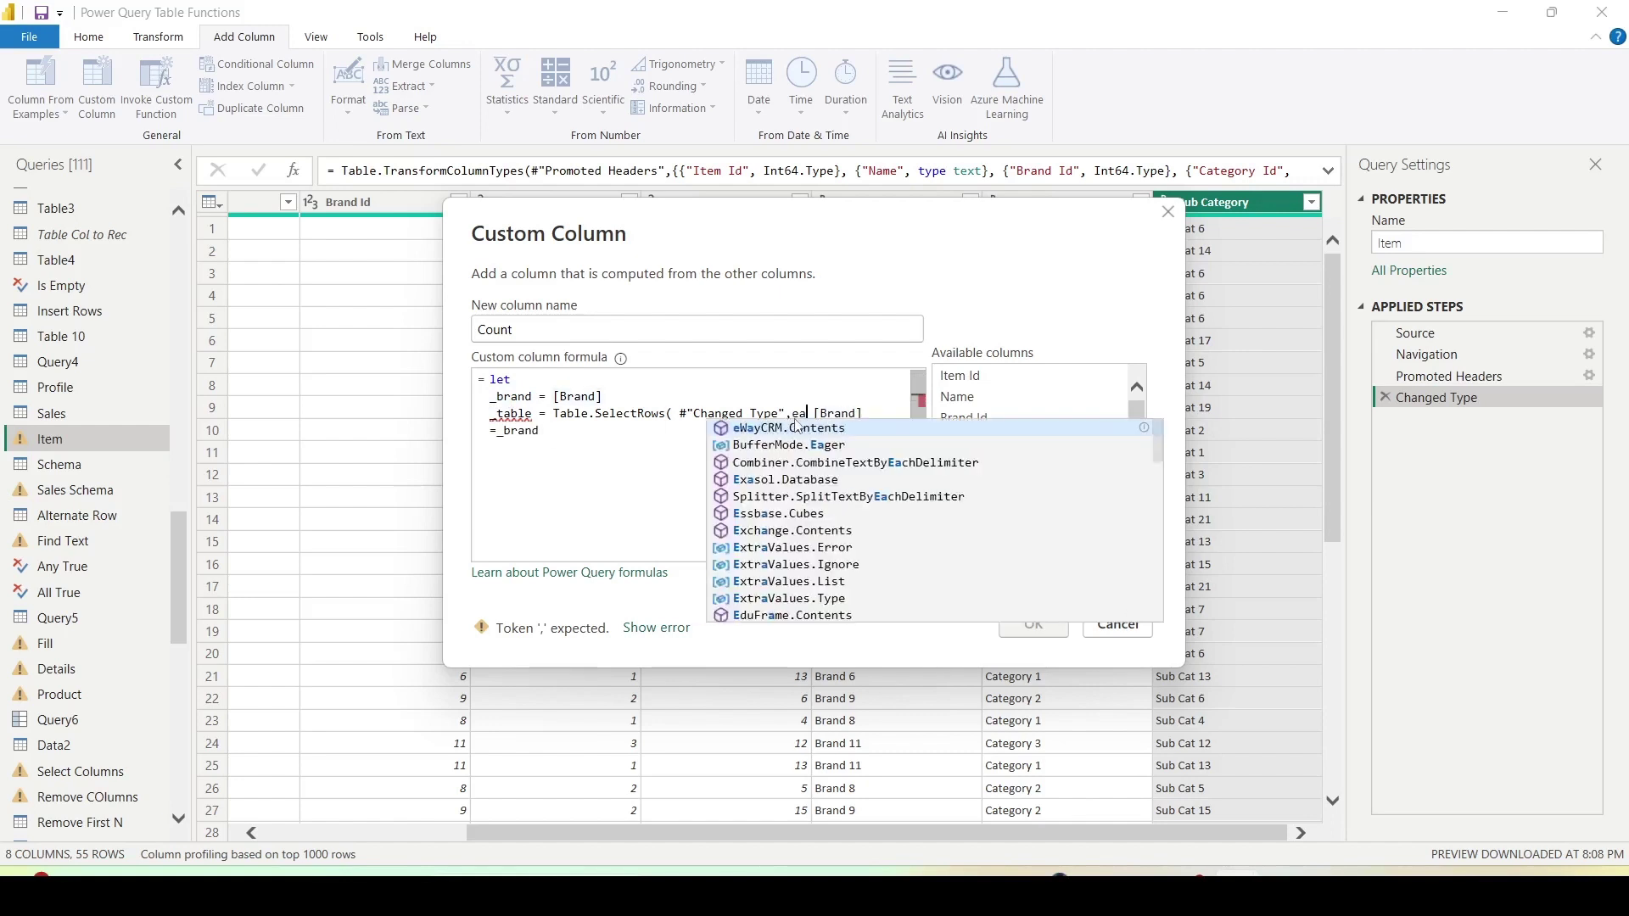
pyautogui.write('ch')
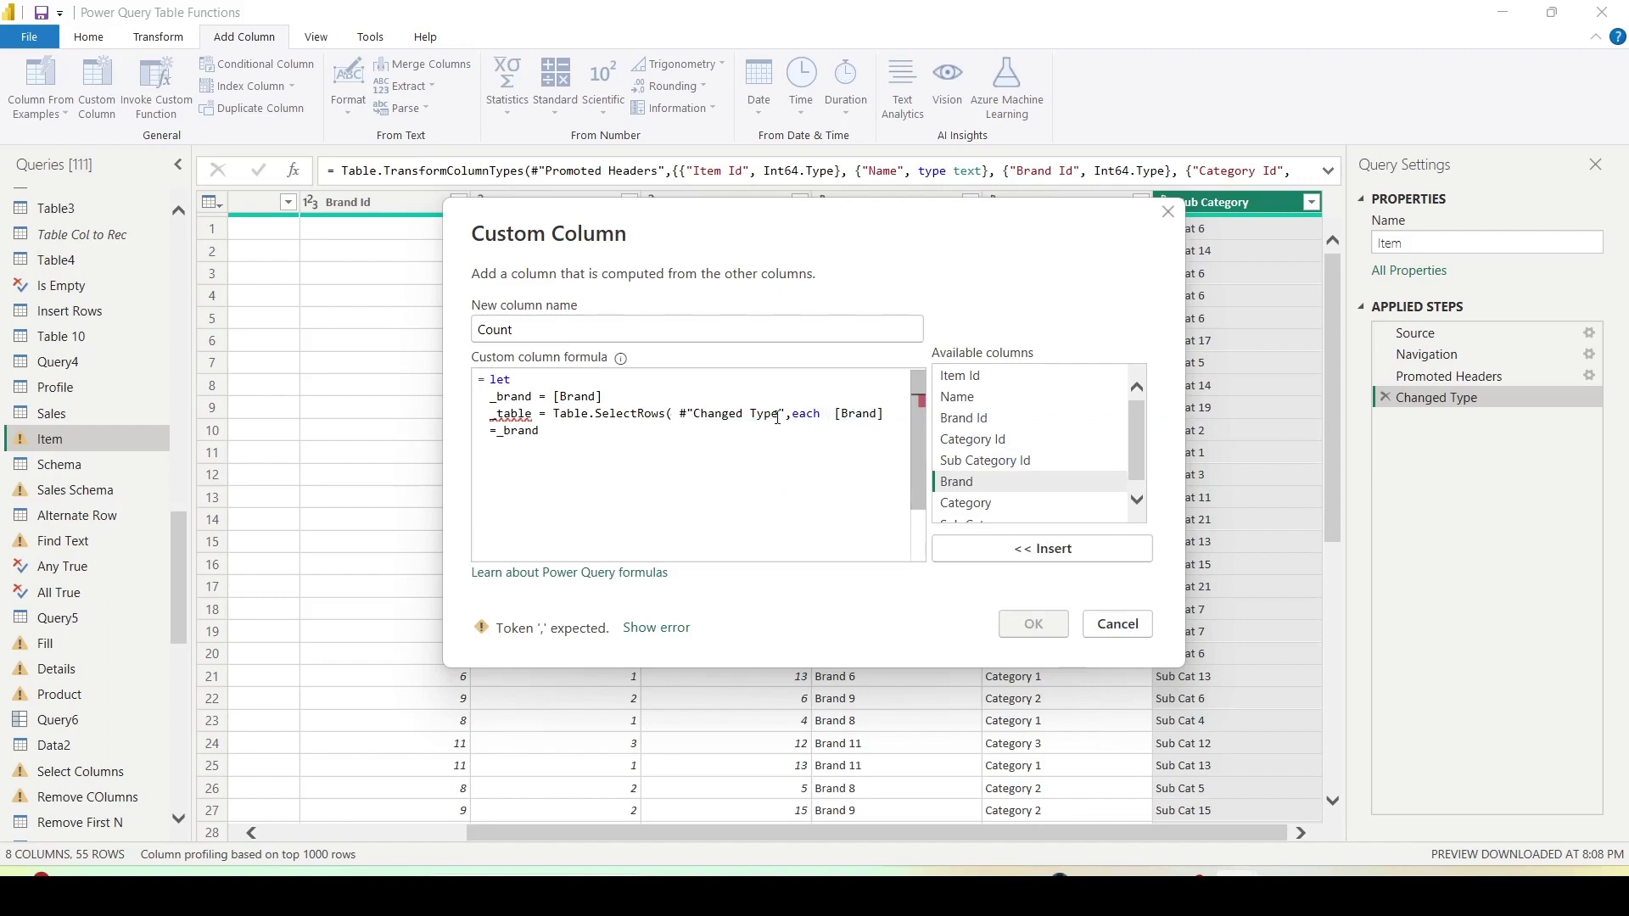
pyautogui.click(579, 432)
pyautogui.write(')')
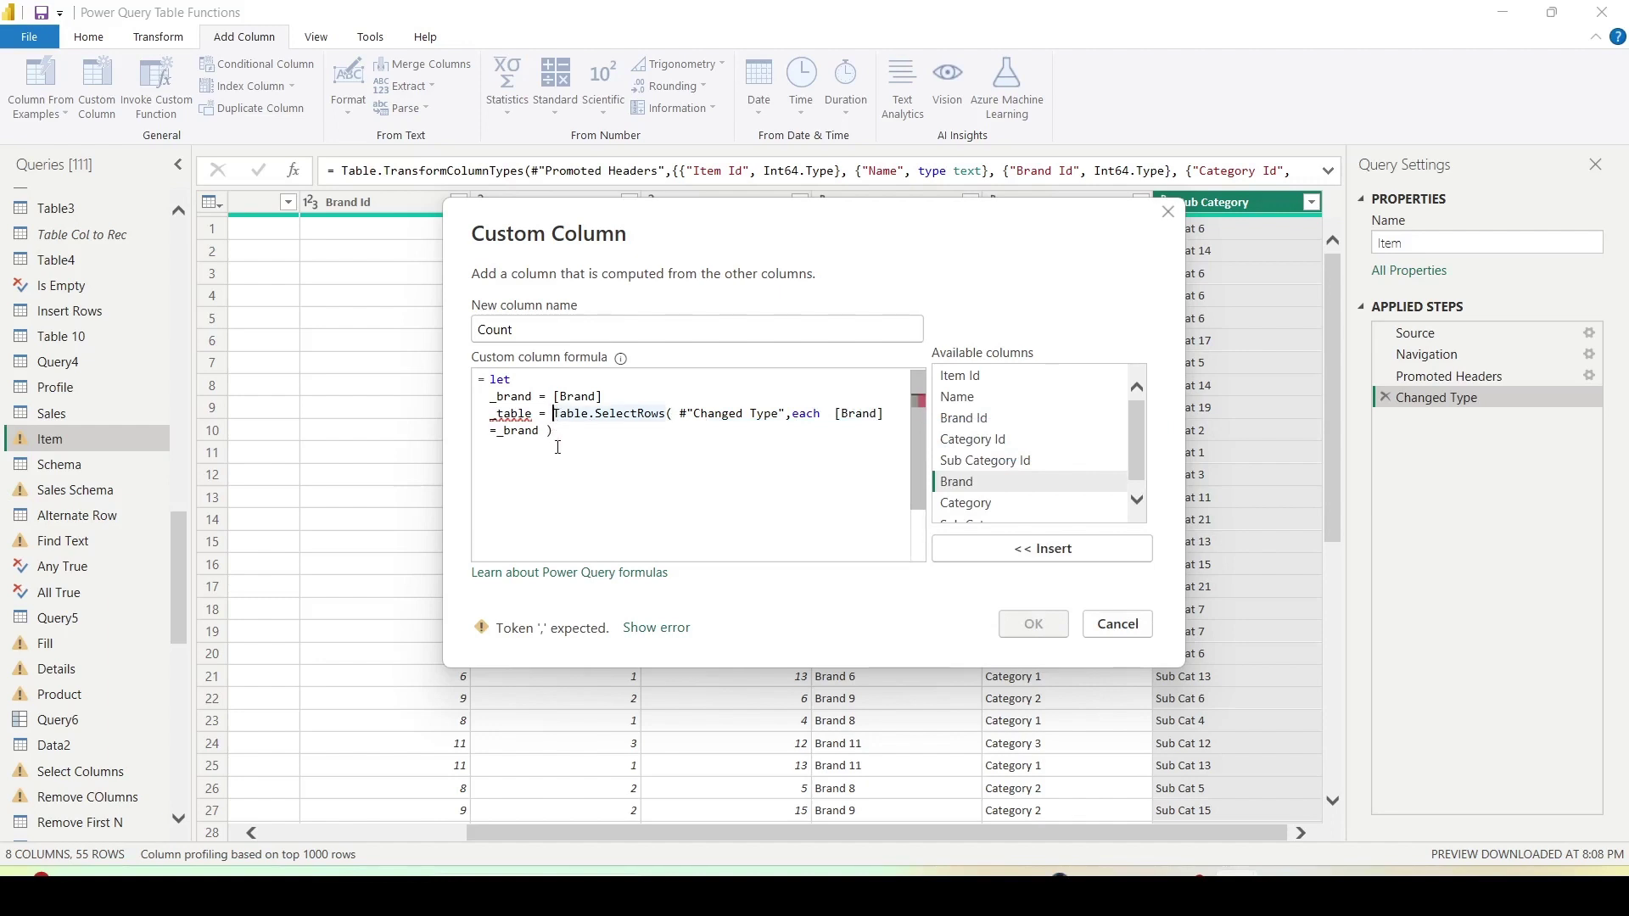
# Wrap the Table.SelectRows call in Table.RowCount, including its closing parenthesis.
pyautogui.write('Table. ')
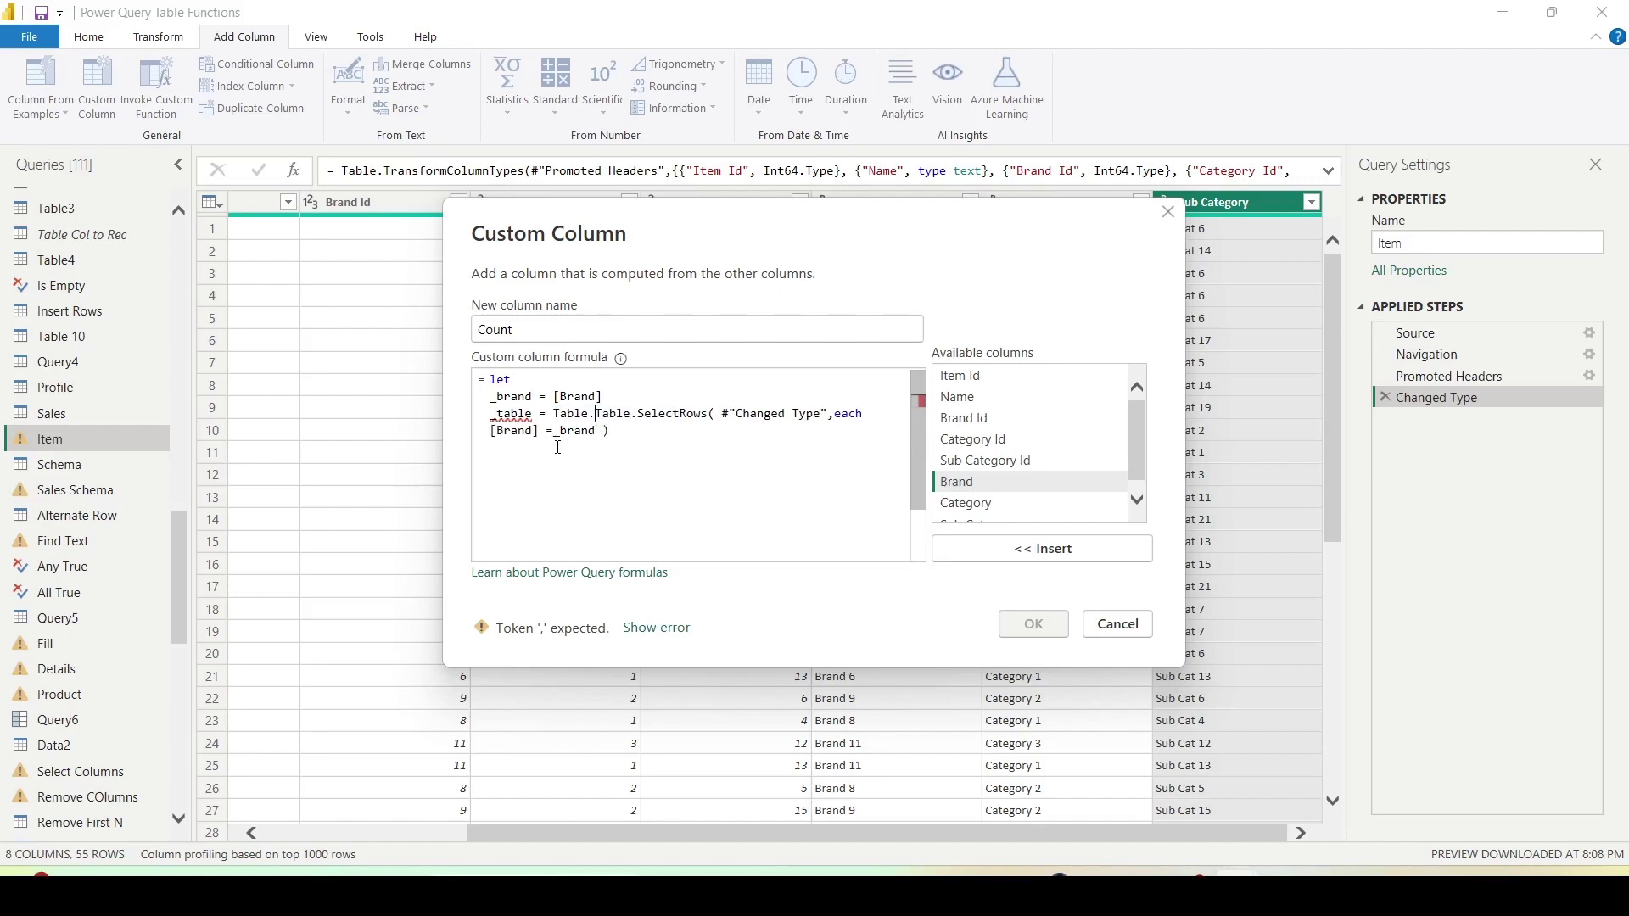
pyautogui.write('Co')
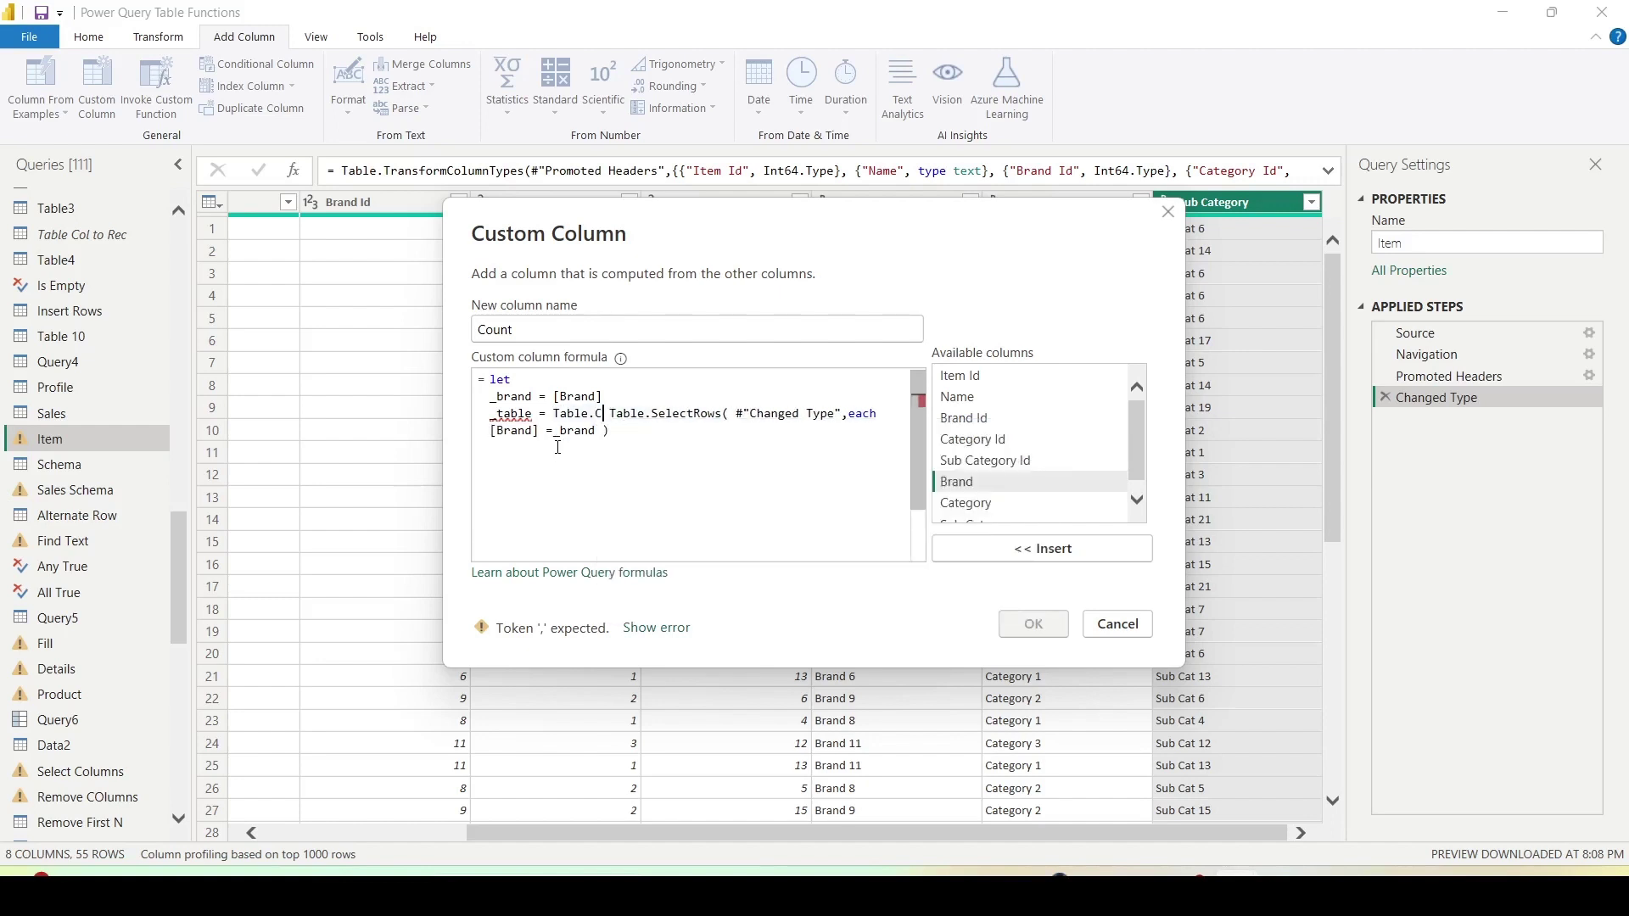
pyautogui.press('BackSpace')
pyautogui.press('BackSpace')
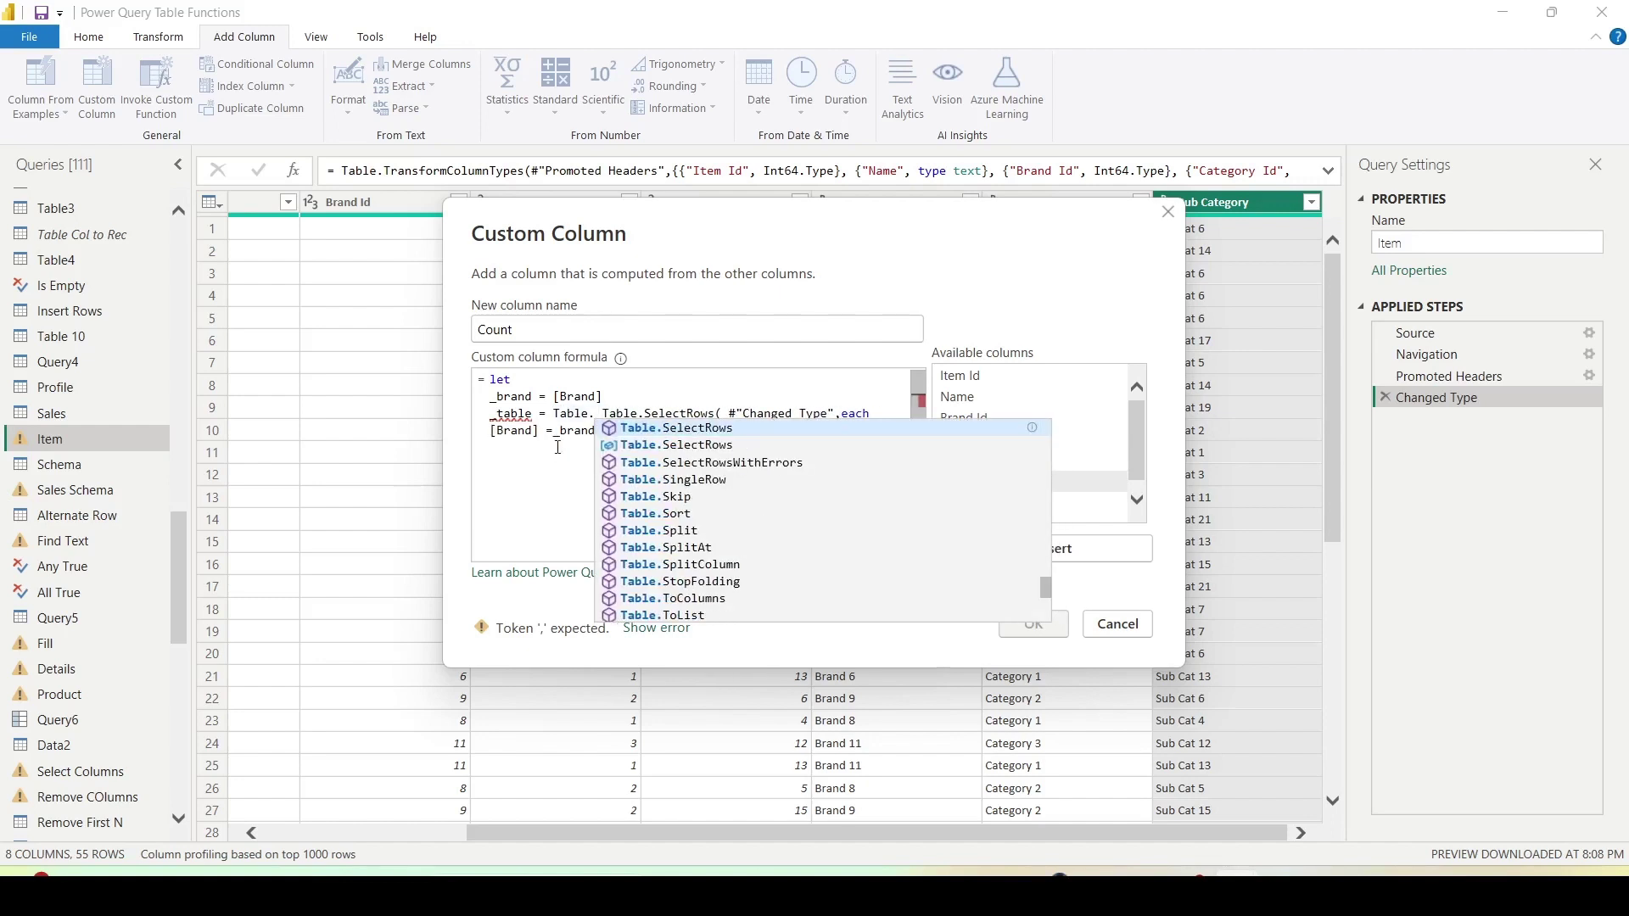
pyautogui.write('Row')
pyautogui.press('Tab')
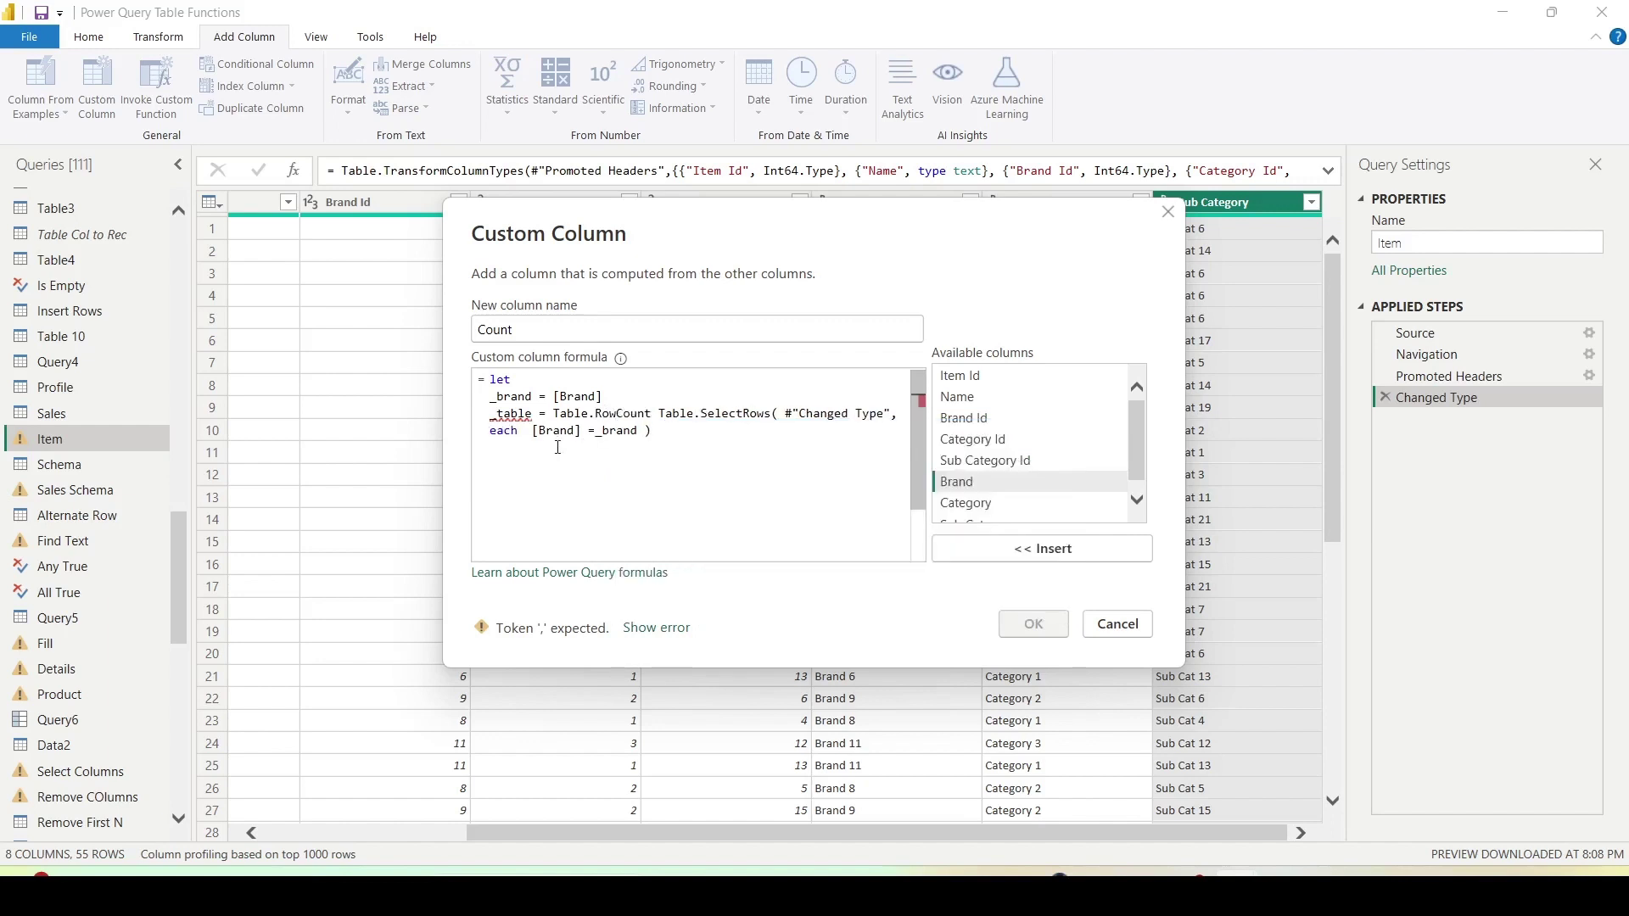
pyautogui.write('(')
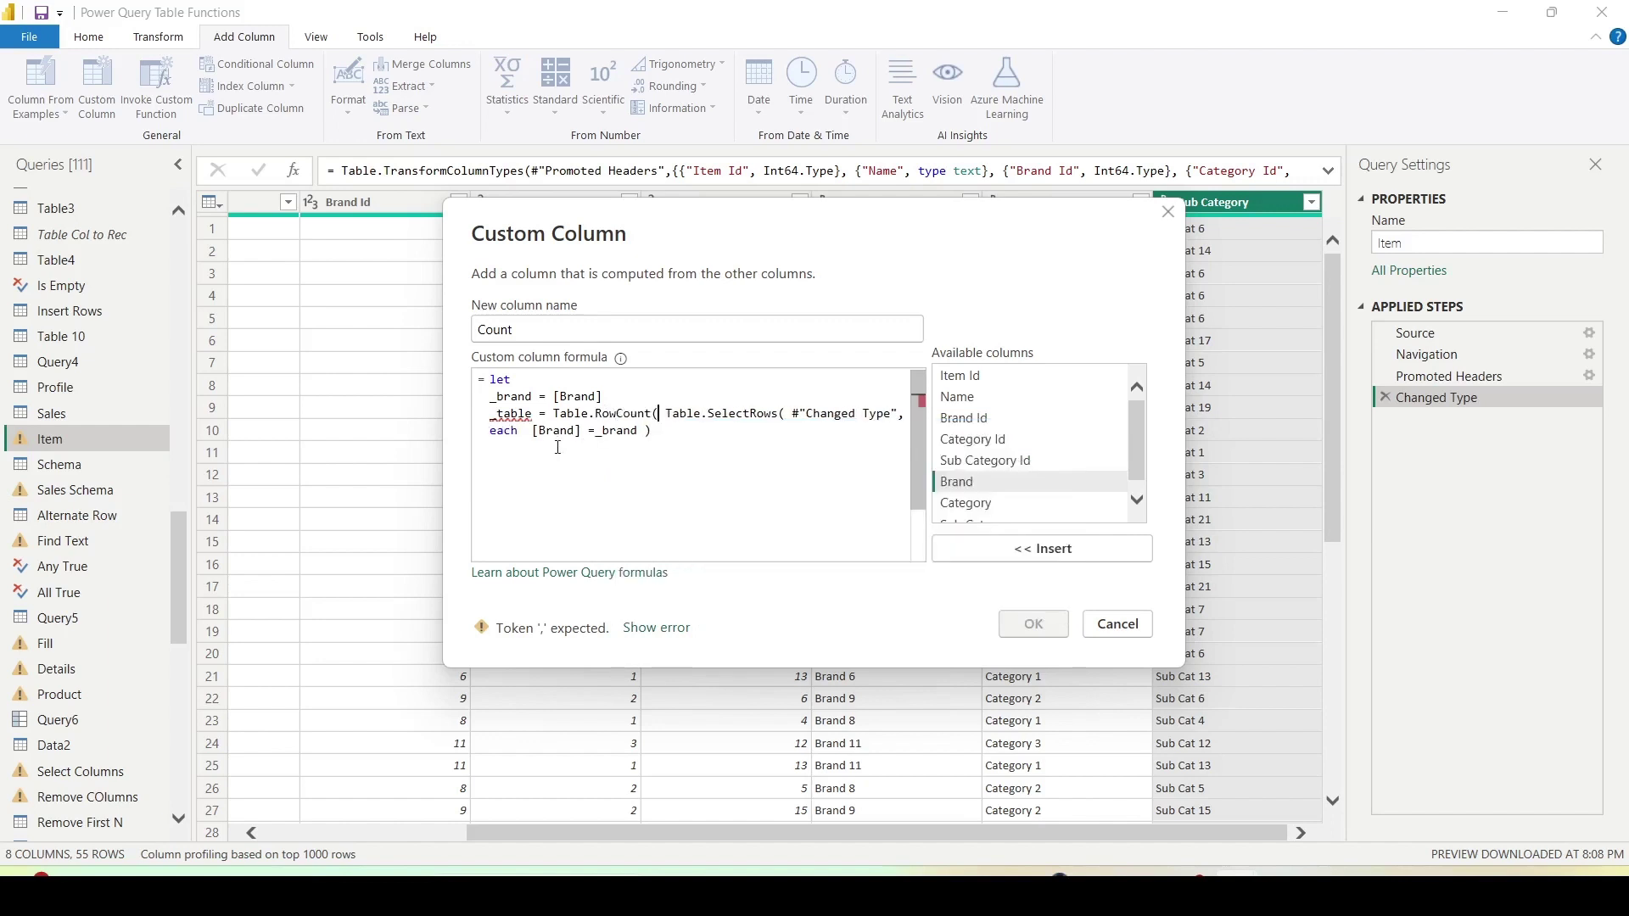
pyautogui.click(668, 429)
pyautogui.write(')')
# Add the in keyword below the definitions and separate the _brand definition from _table with a comma.
pyautogui.press('Return')
pyautogui.write('in')
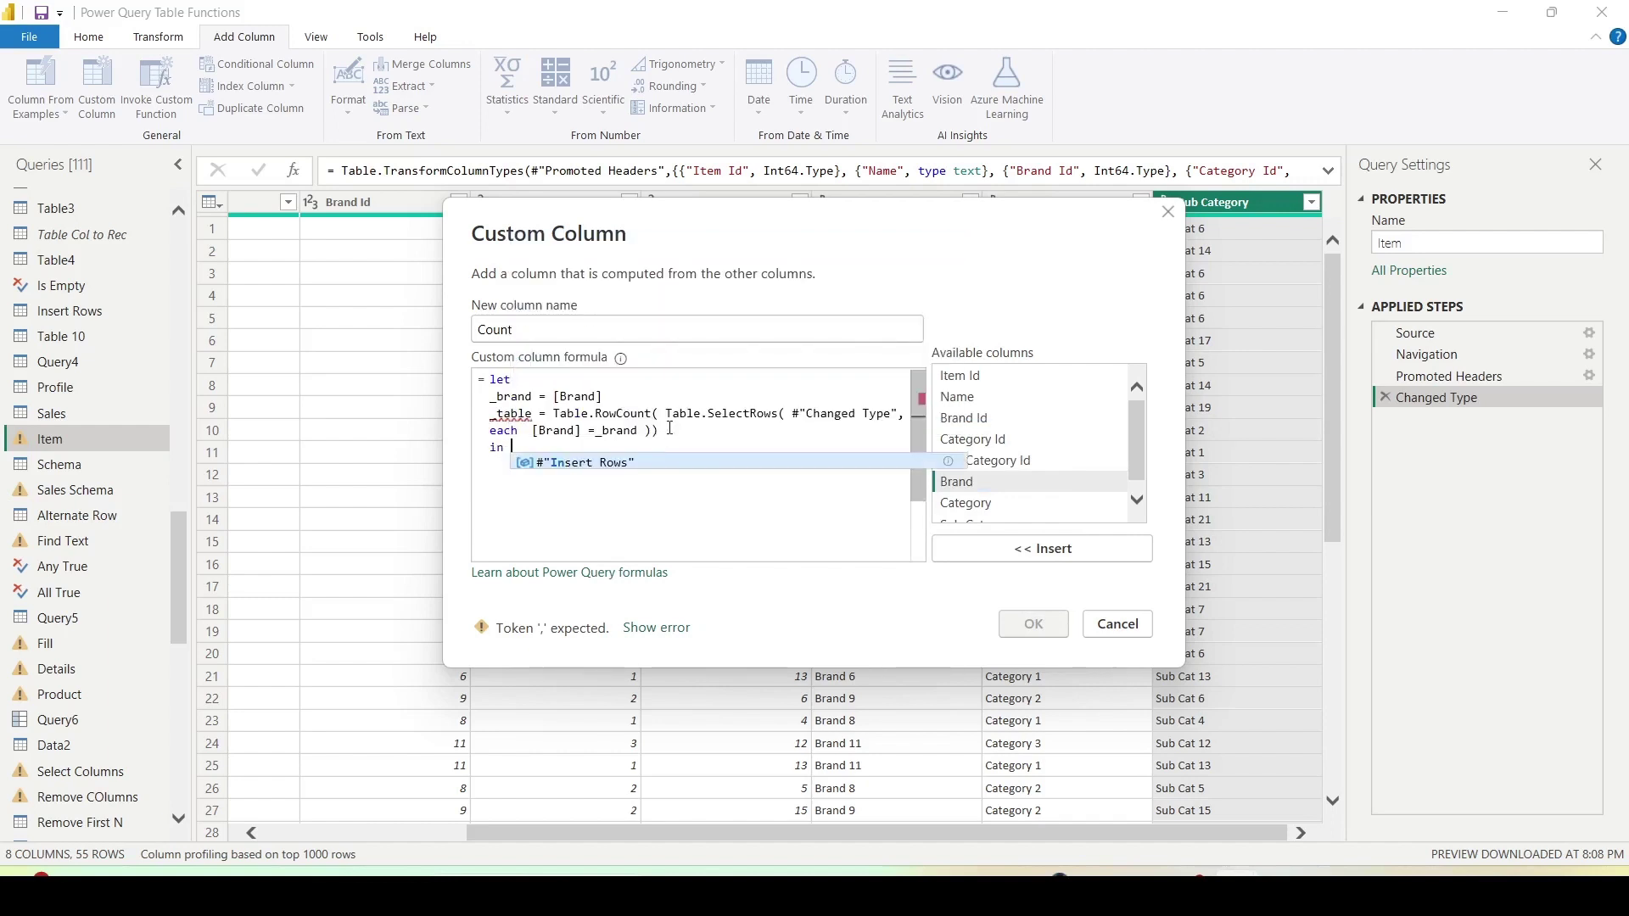
pyautogui.click(515, 415)
pyautogui.click(619, 397)
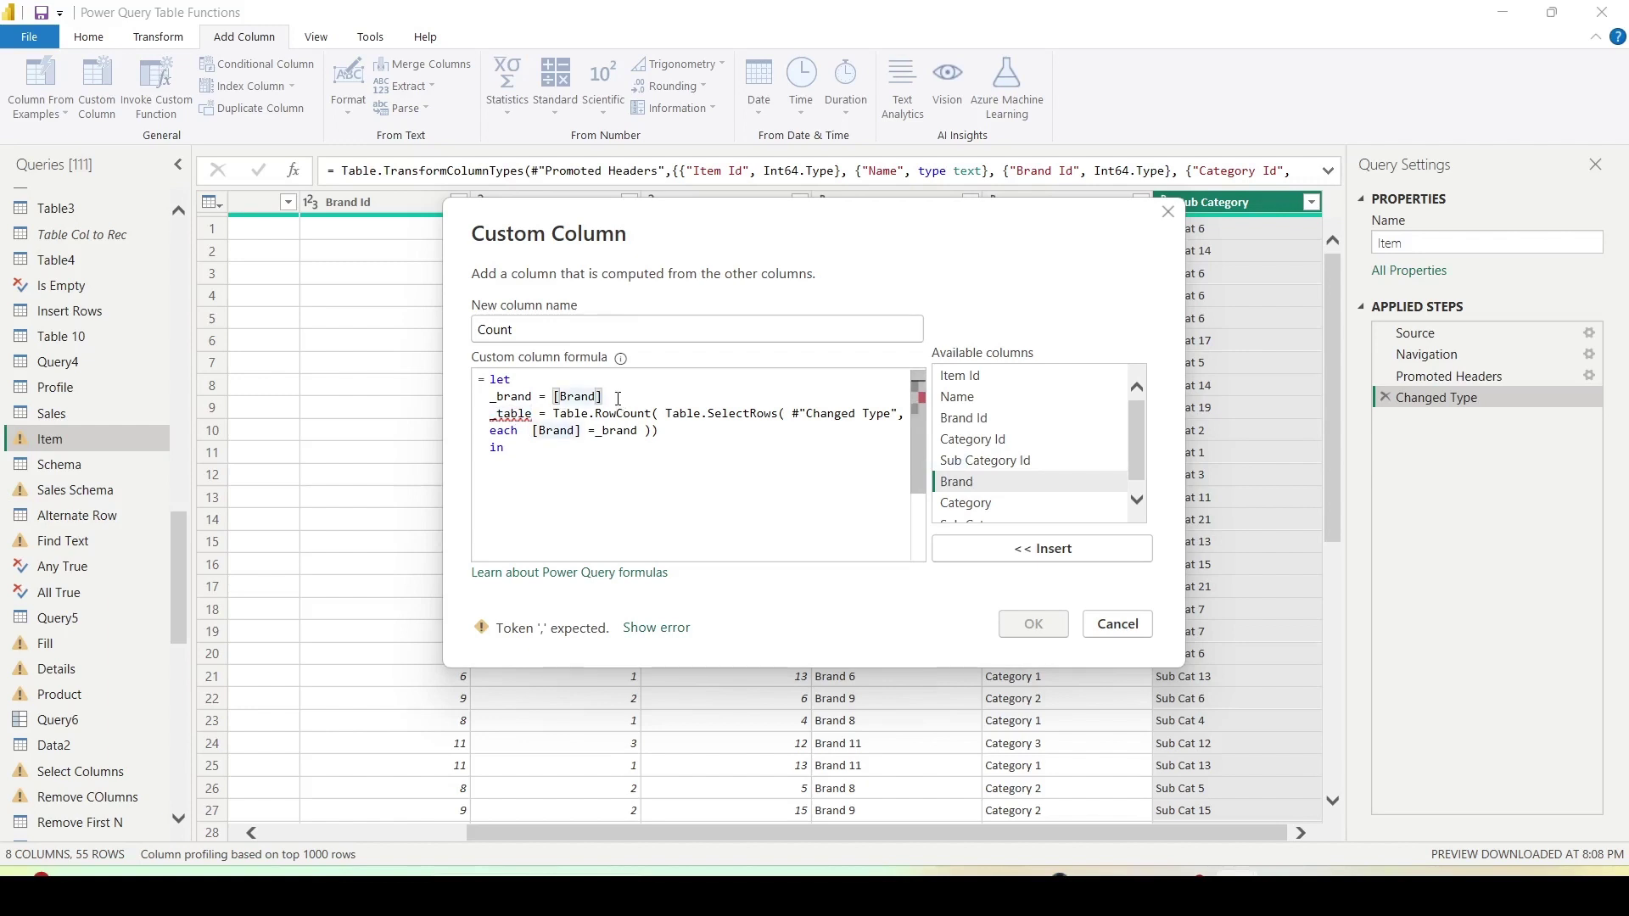
pyautogui.write(',')
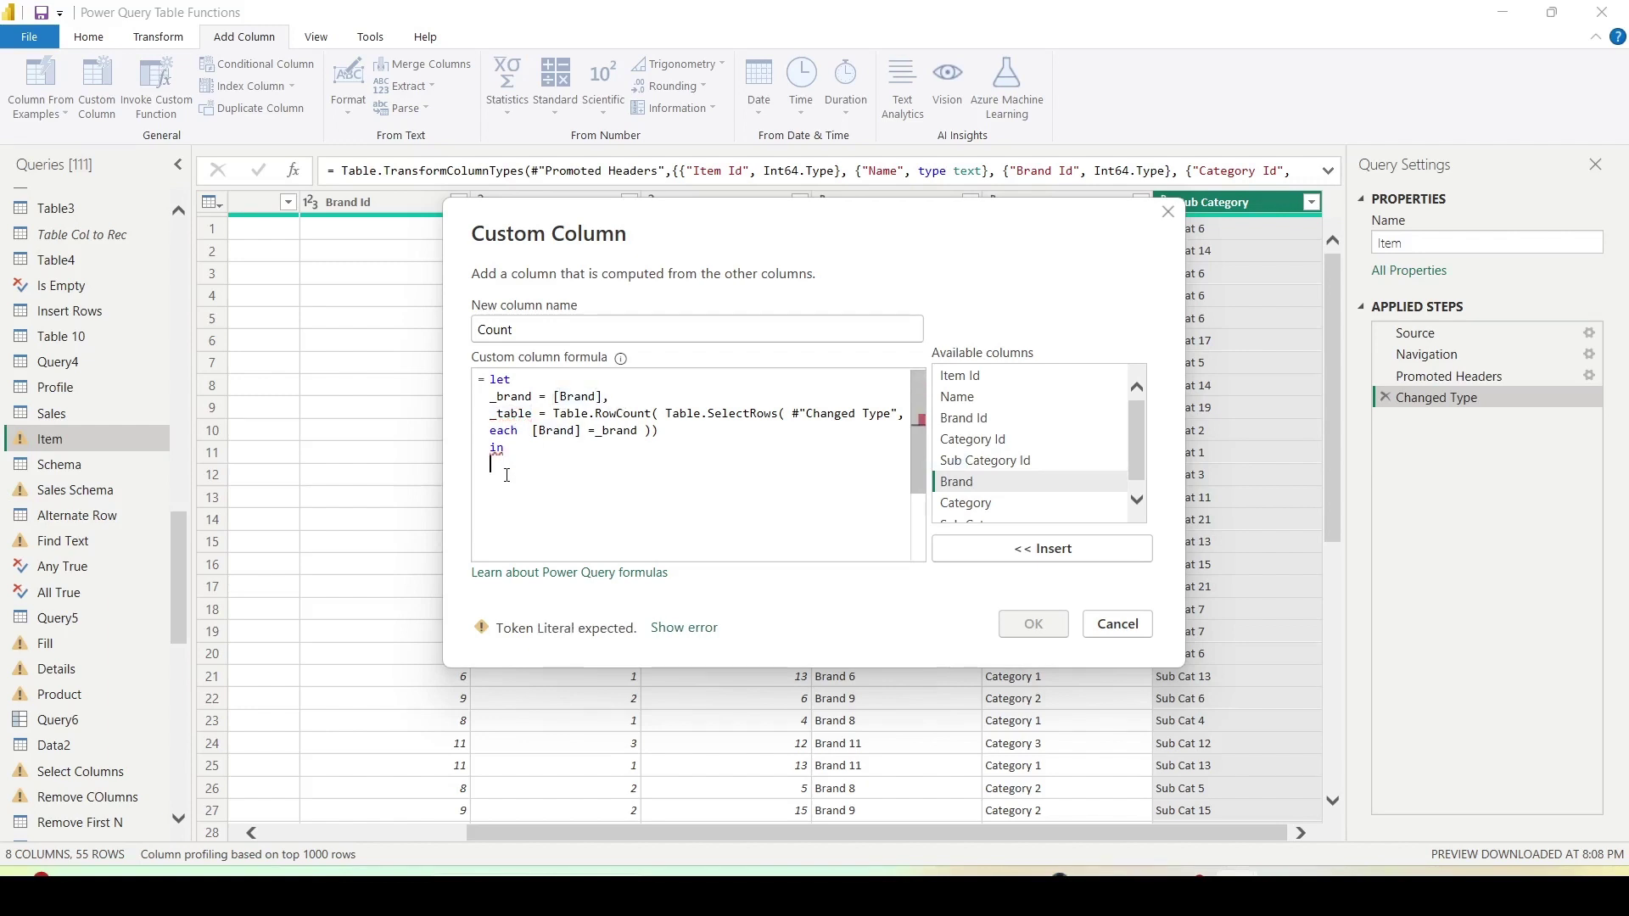
# Return _table from the let expression and add the Count column to the Item query.
pyautogui.press('Return')
pyautogui.write('_table')
pyautogui.click(1029, 626)
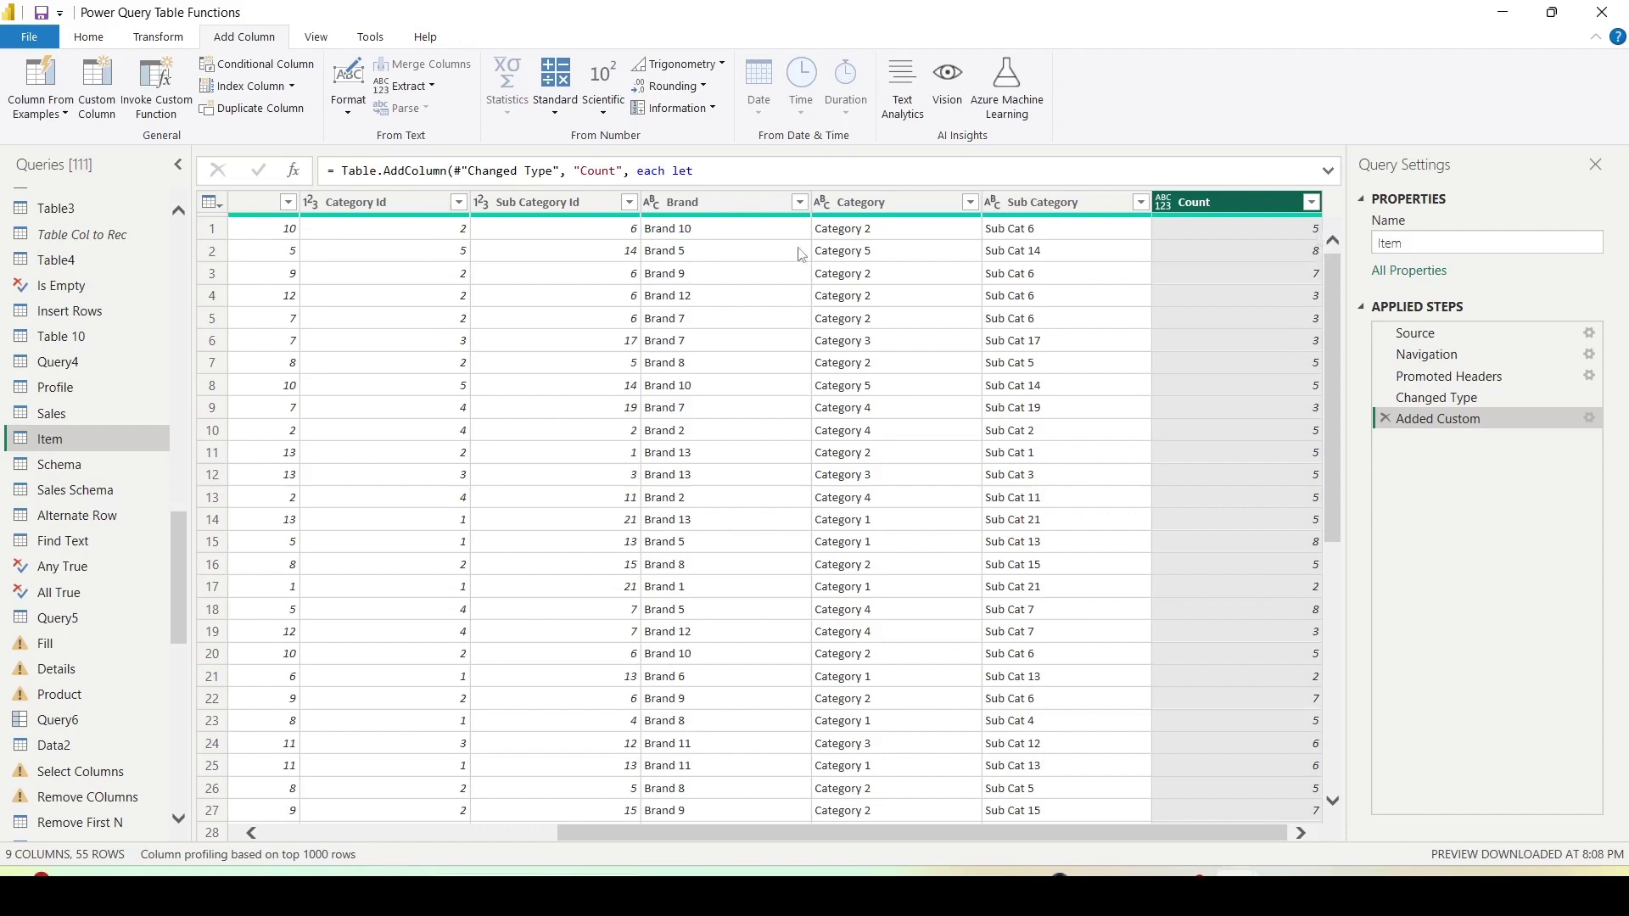
# Filter the Item query's Brand column to Brand 10 to check its Count values, and remove that filter step.
pyautogui.click(799, 202)
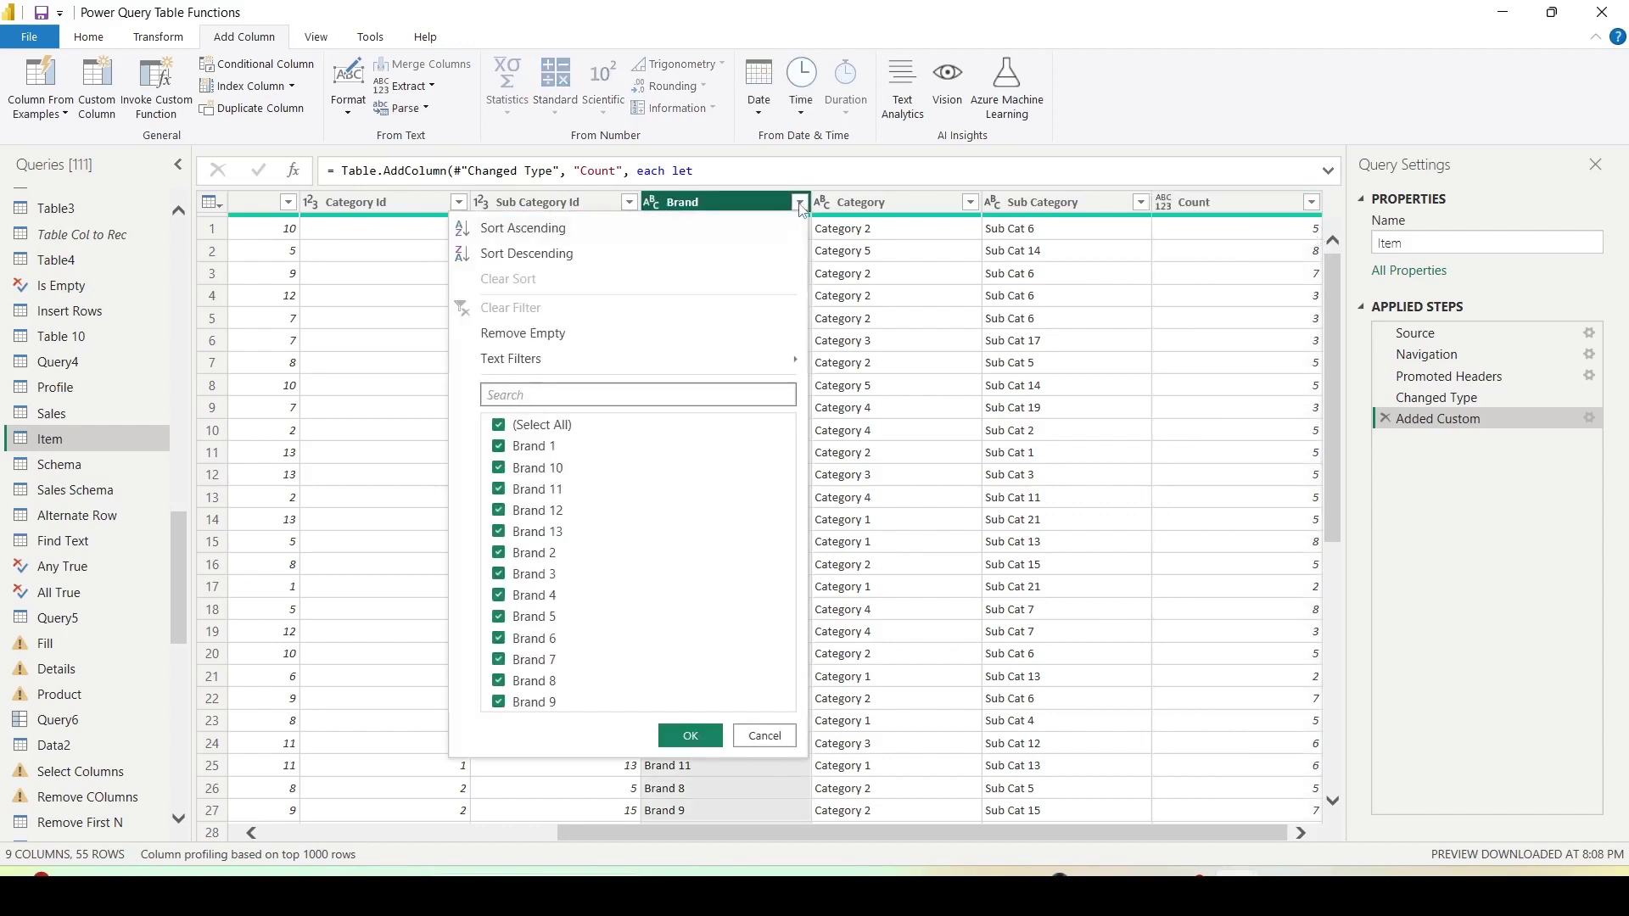
pyautogui.click(498, 424)
pyautogui.click(500, 468)
pyautogui.click(689, 734)
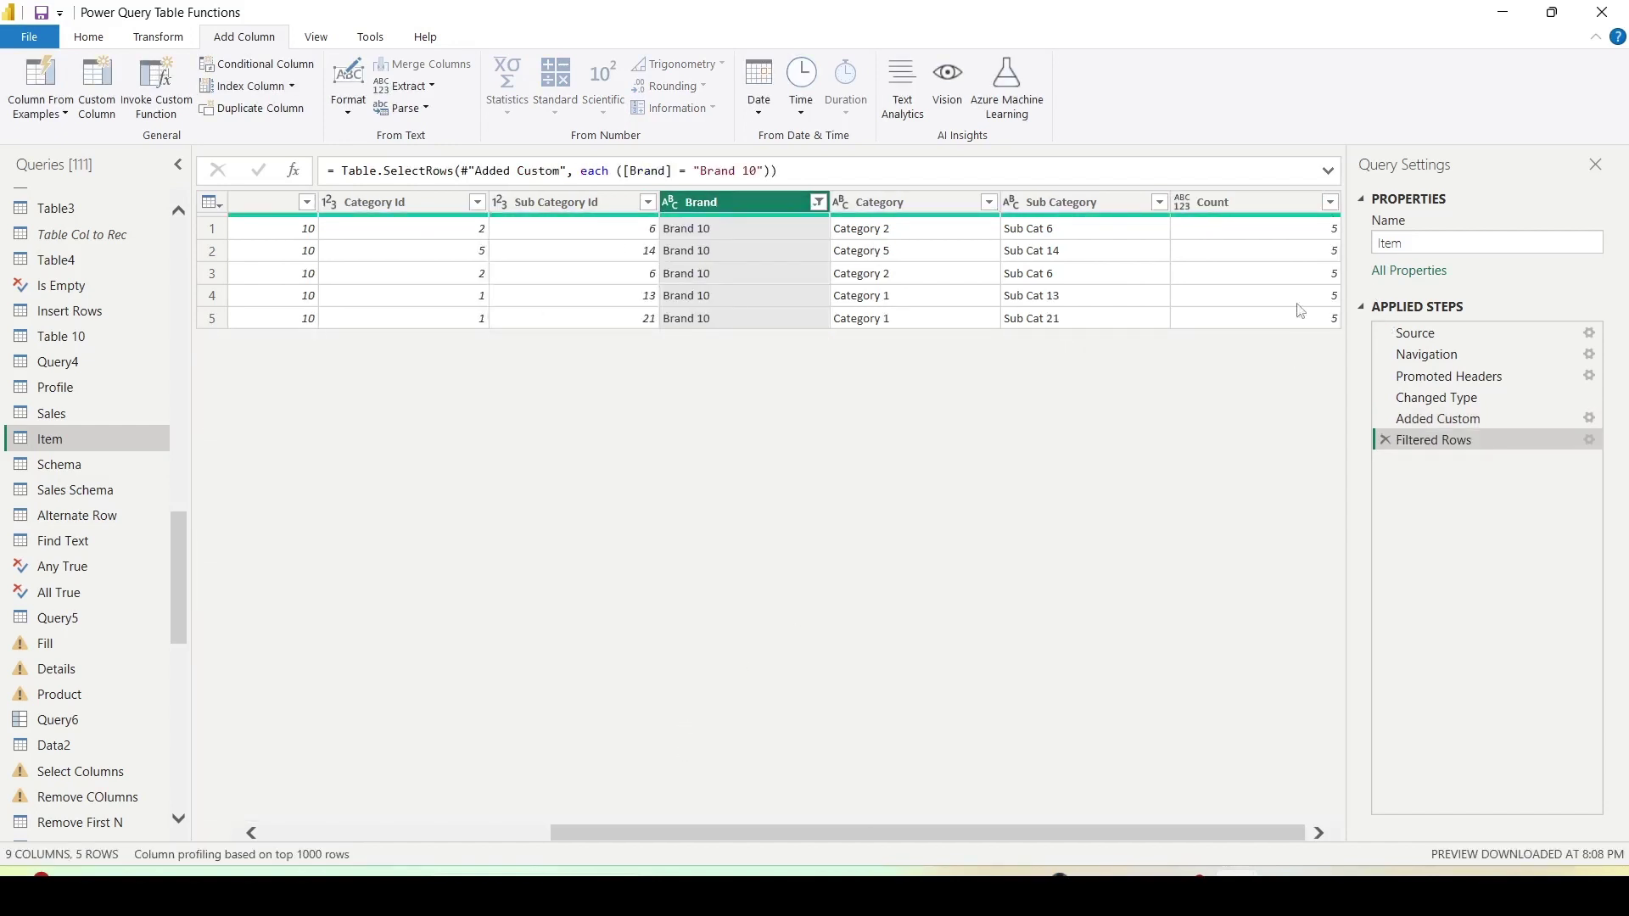
pyautogui.click(1386, 443)
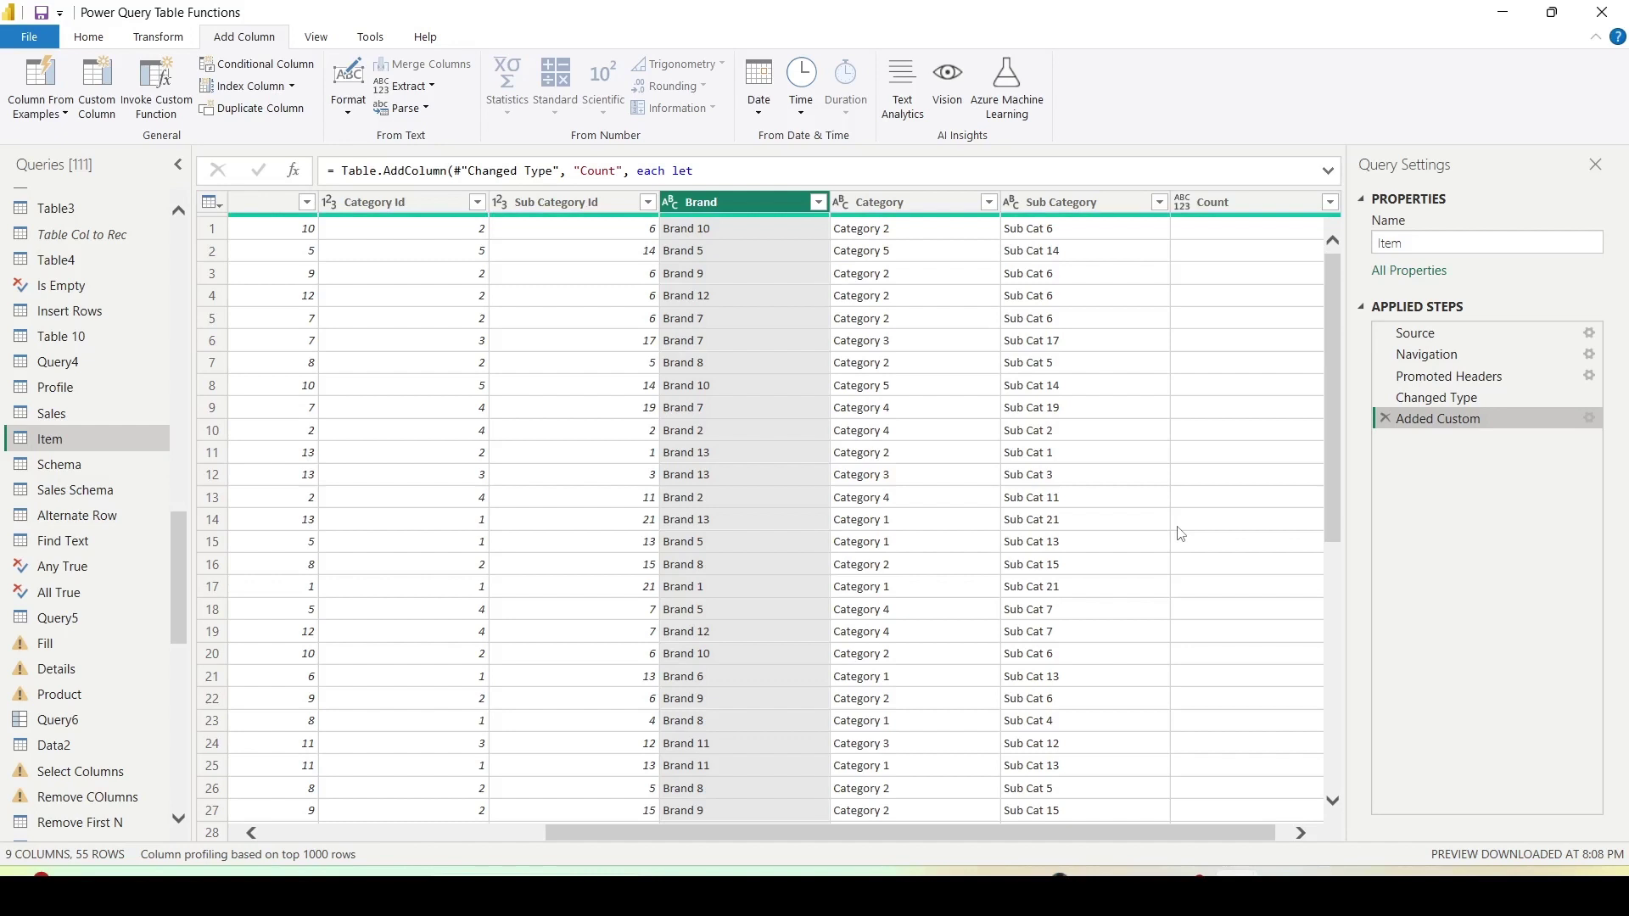
# Switch to the Power BI dataflow in the browser and examine the sales_data sale_fact filter formula and the incr_info table.
pyautogui.press('alt')
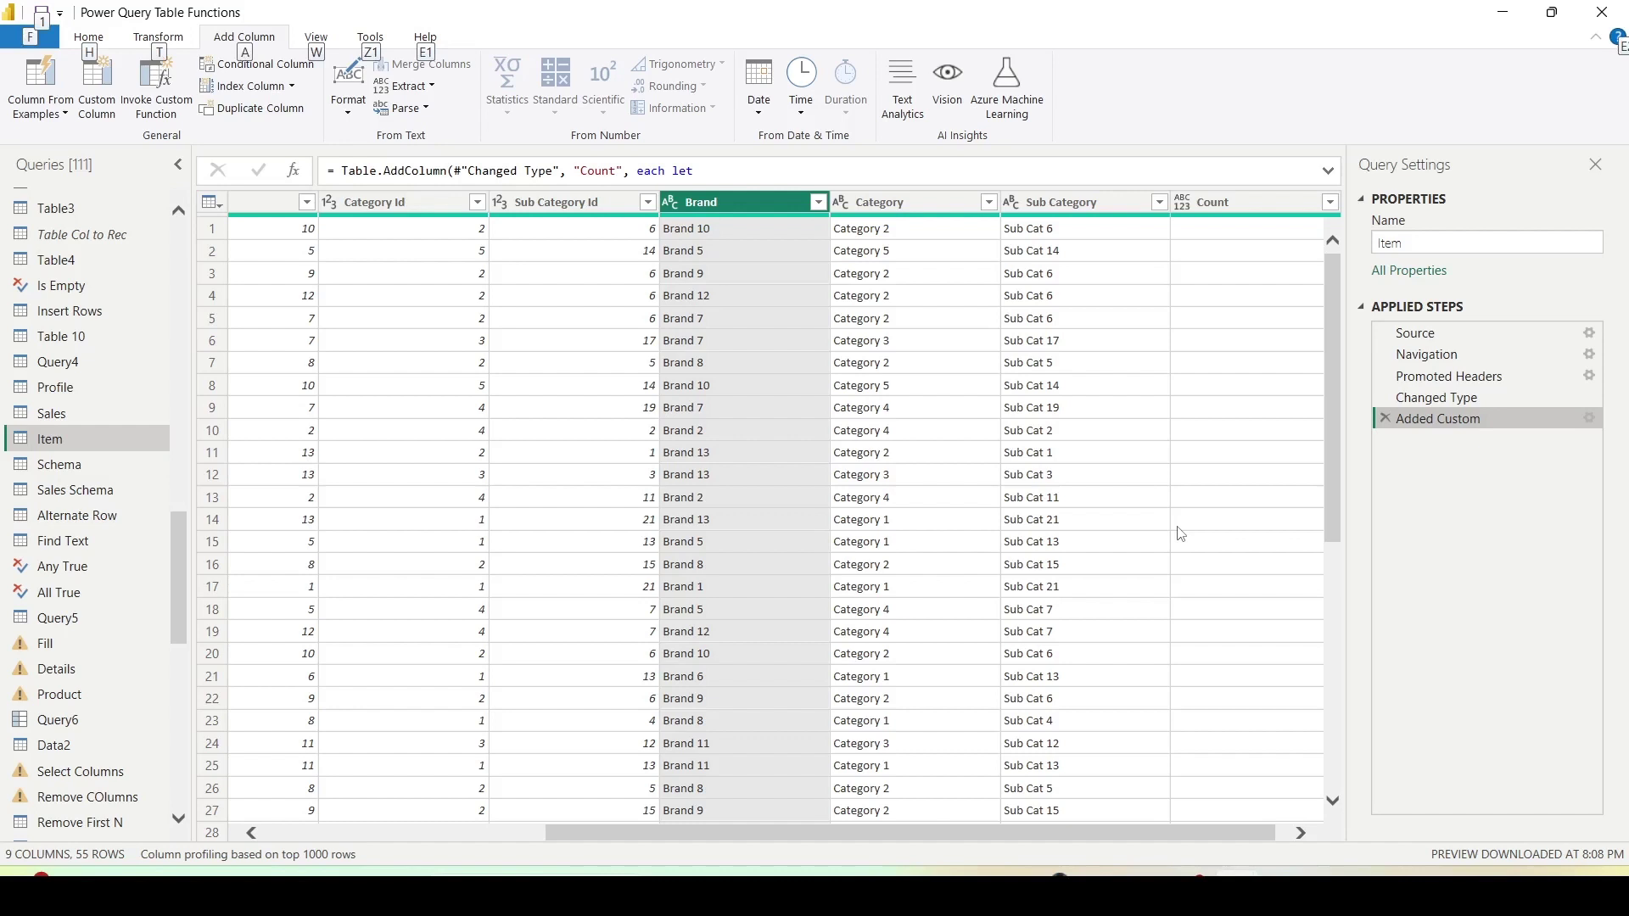
pyautogui.press('alt')
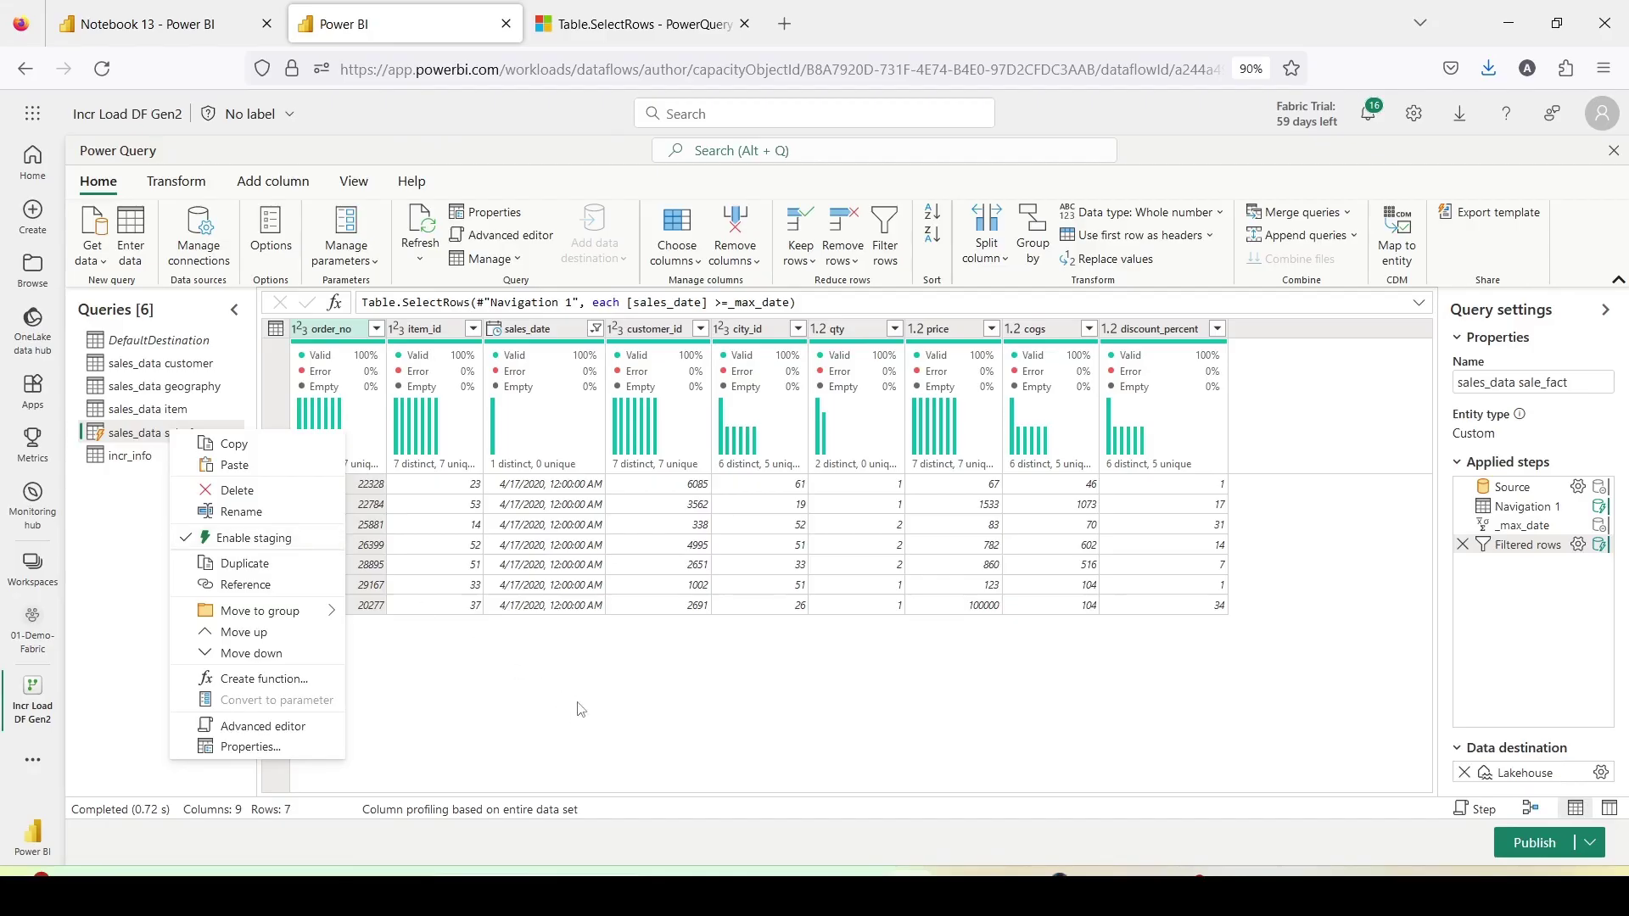
pyautogui.click(581, 708)
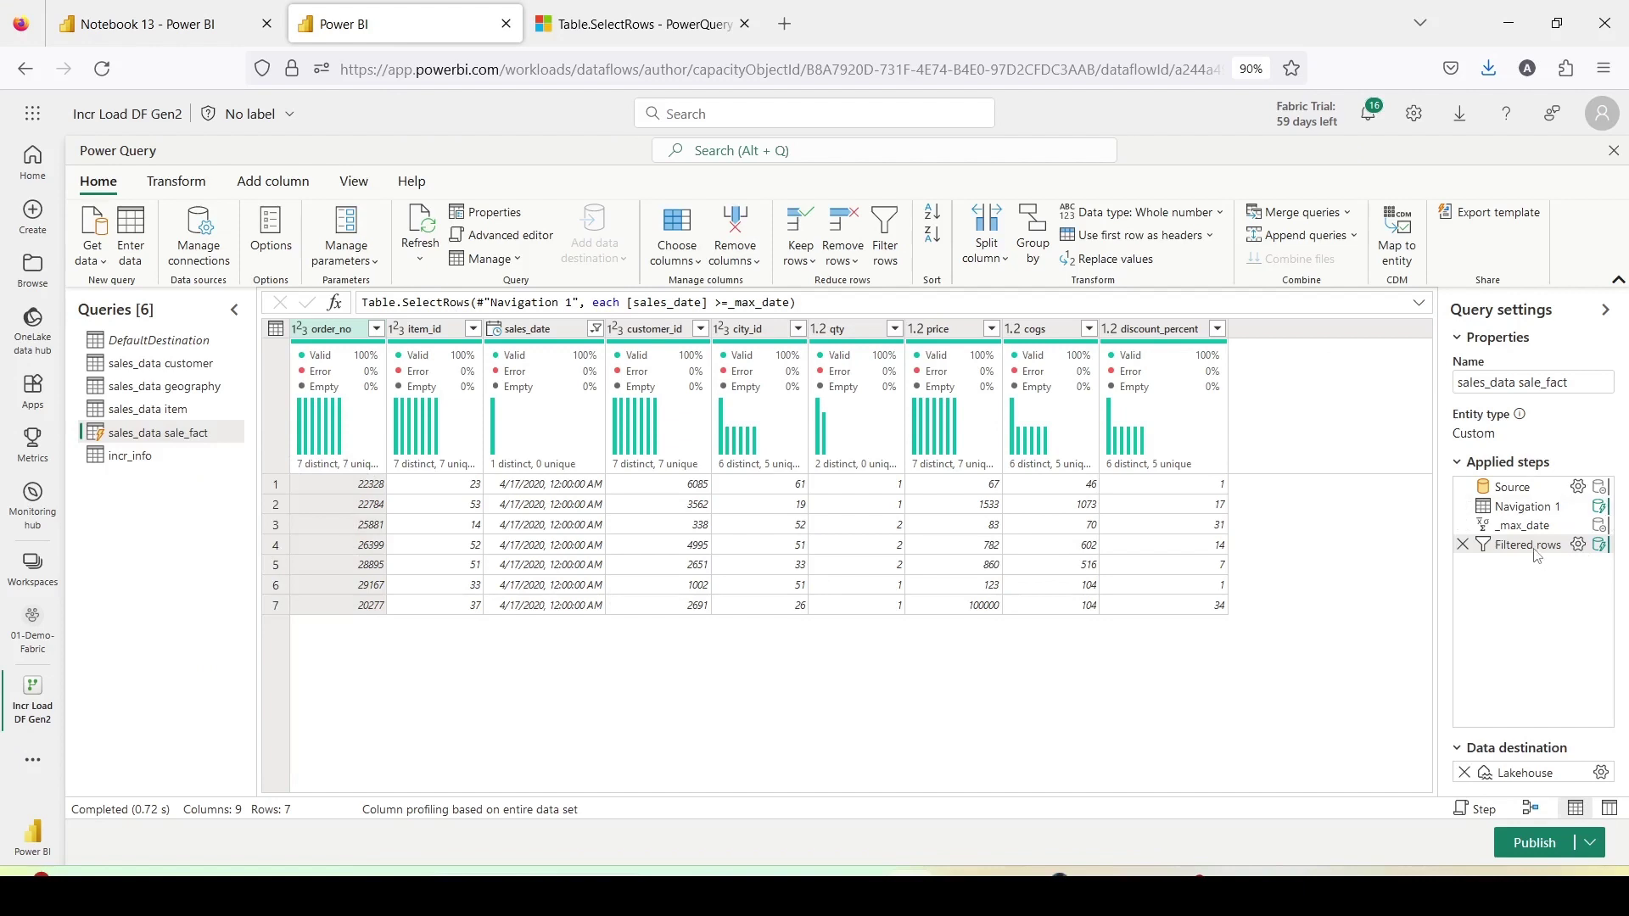
pyautogui.moveTo(1518, 549)
pyautogui.moveTo(355, 287)
pyautogui.mouseDown()
pyautogui.moveTo(555, 326)
pyautogui.moveTo(873, 329)
pyautogui.mouseUp()
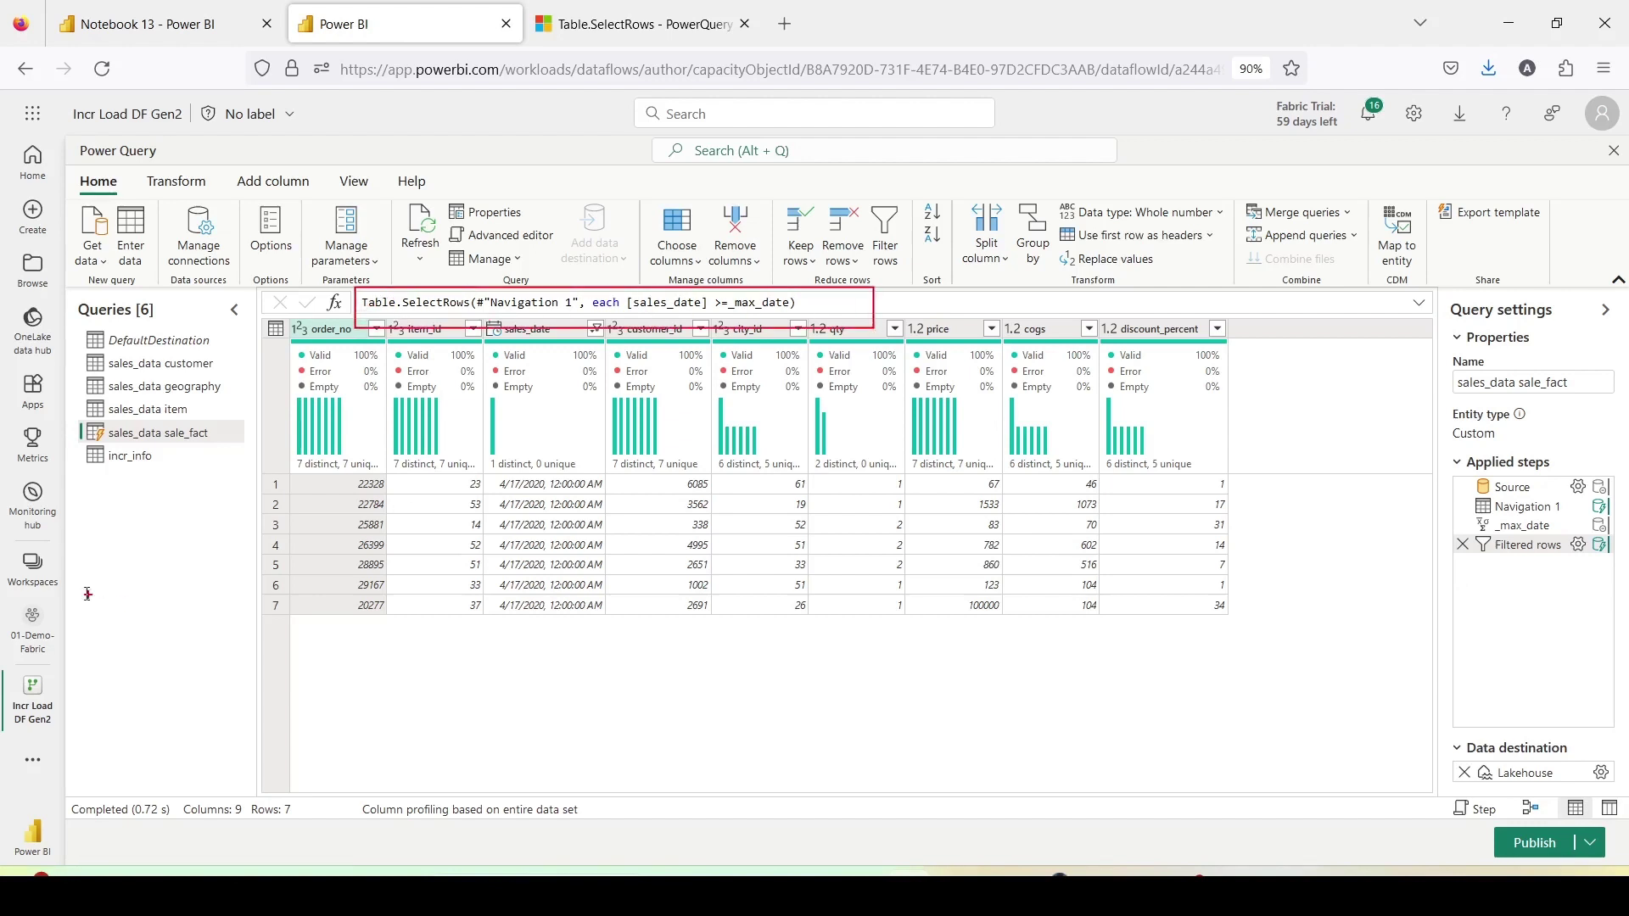
pyautogui.click(127, 458)
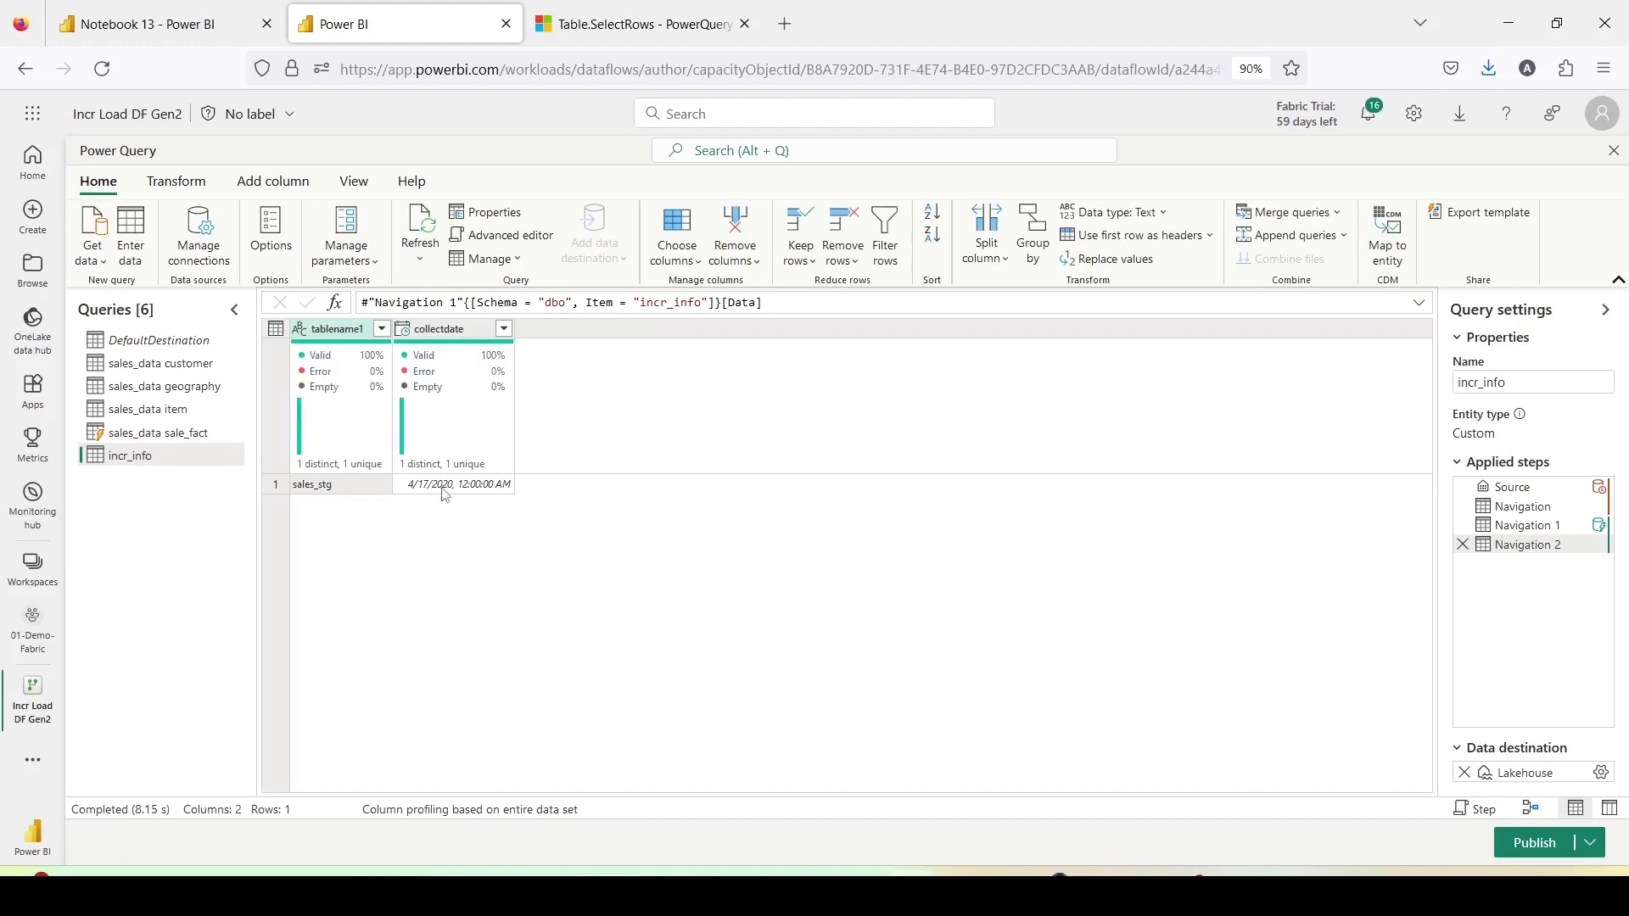
# Open the sales_data sale_fact query in the Advanced editor and examine how _max_date combines List.Max with Table.SelectRows on incr_info.
pyautogui.click(186, 437)
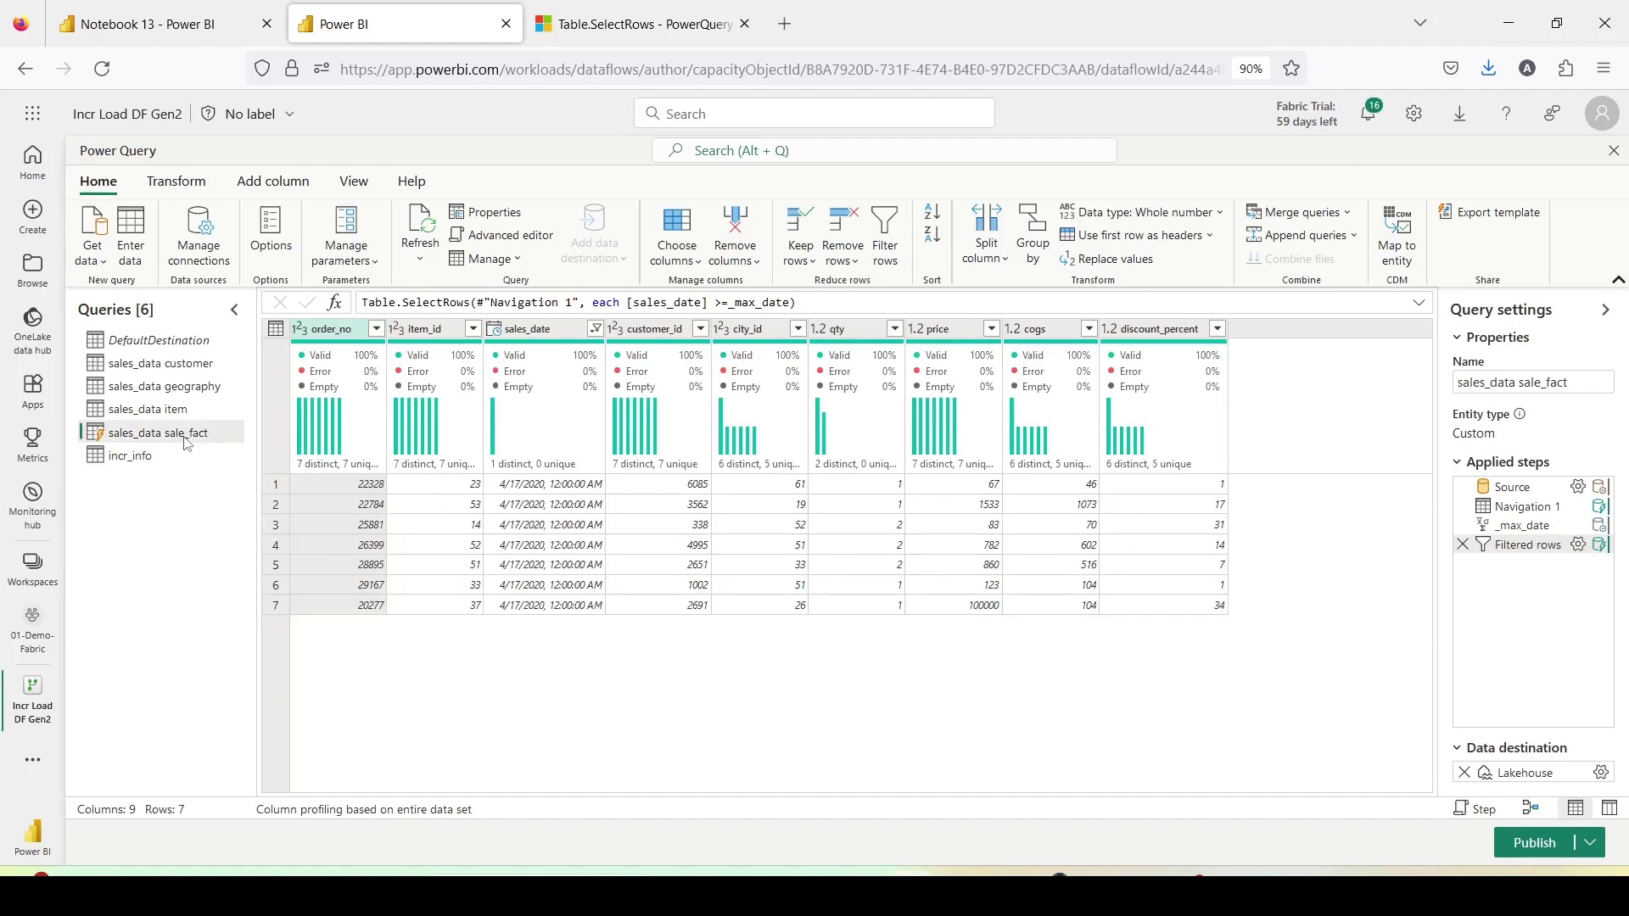
pyautogui.rightClick(187, 443)
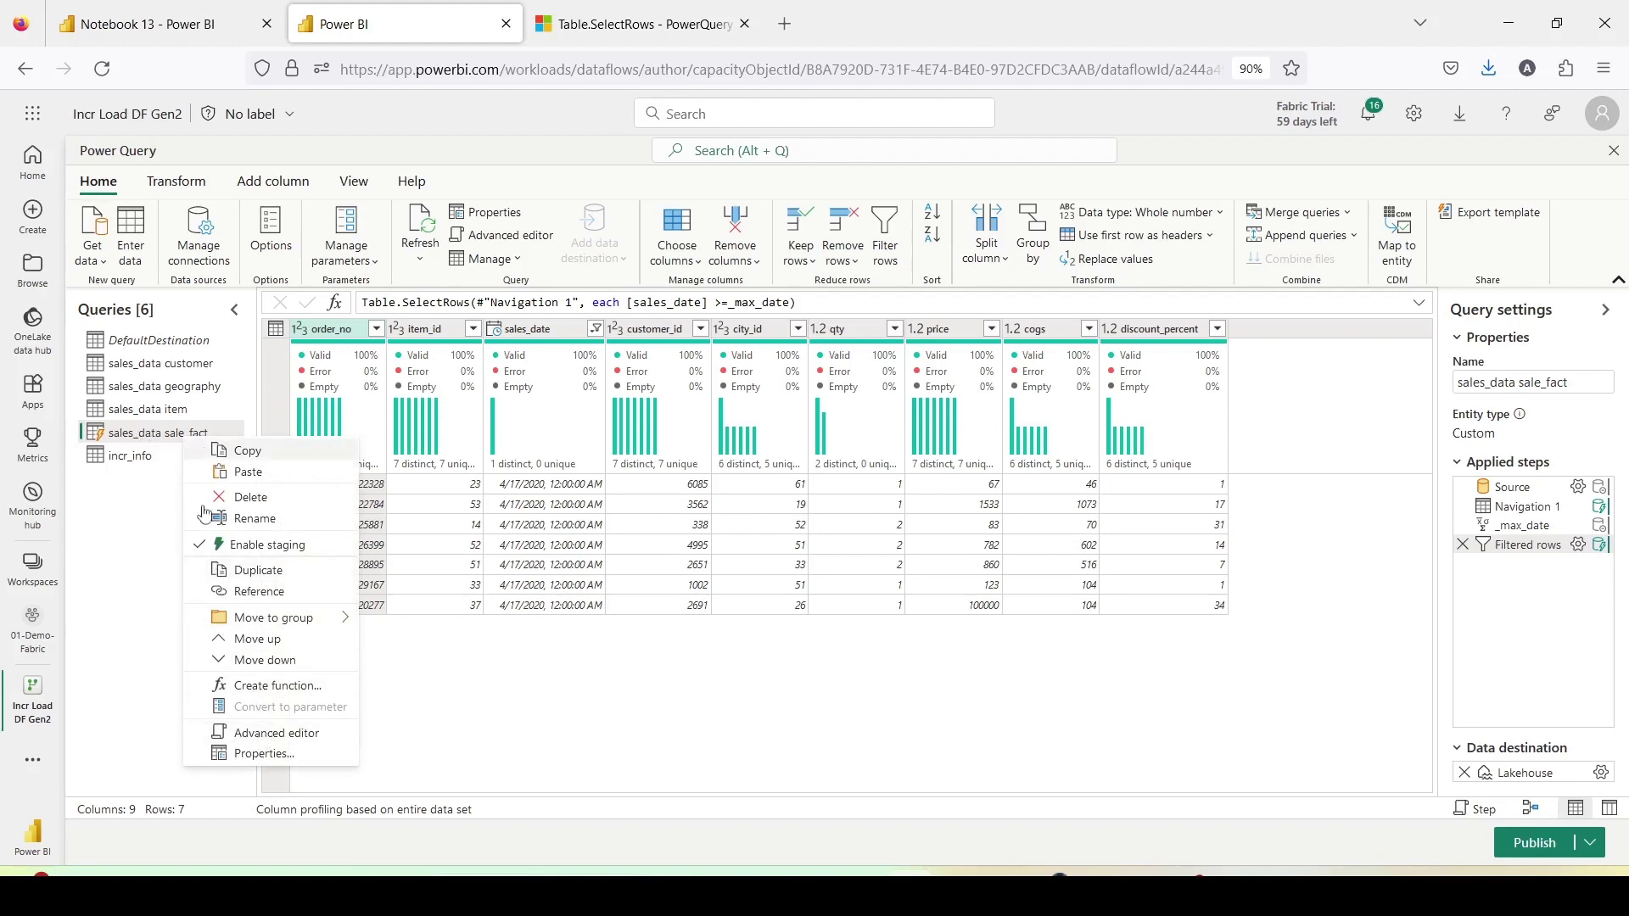
pyautogui.click(257, 735)
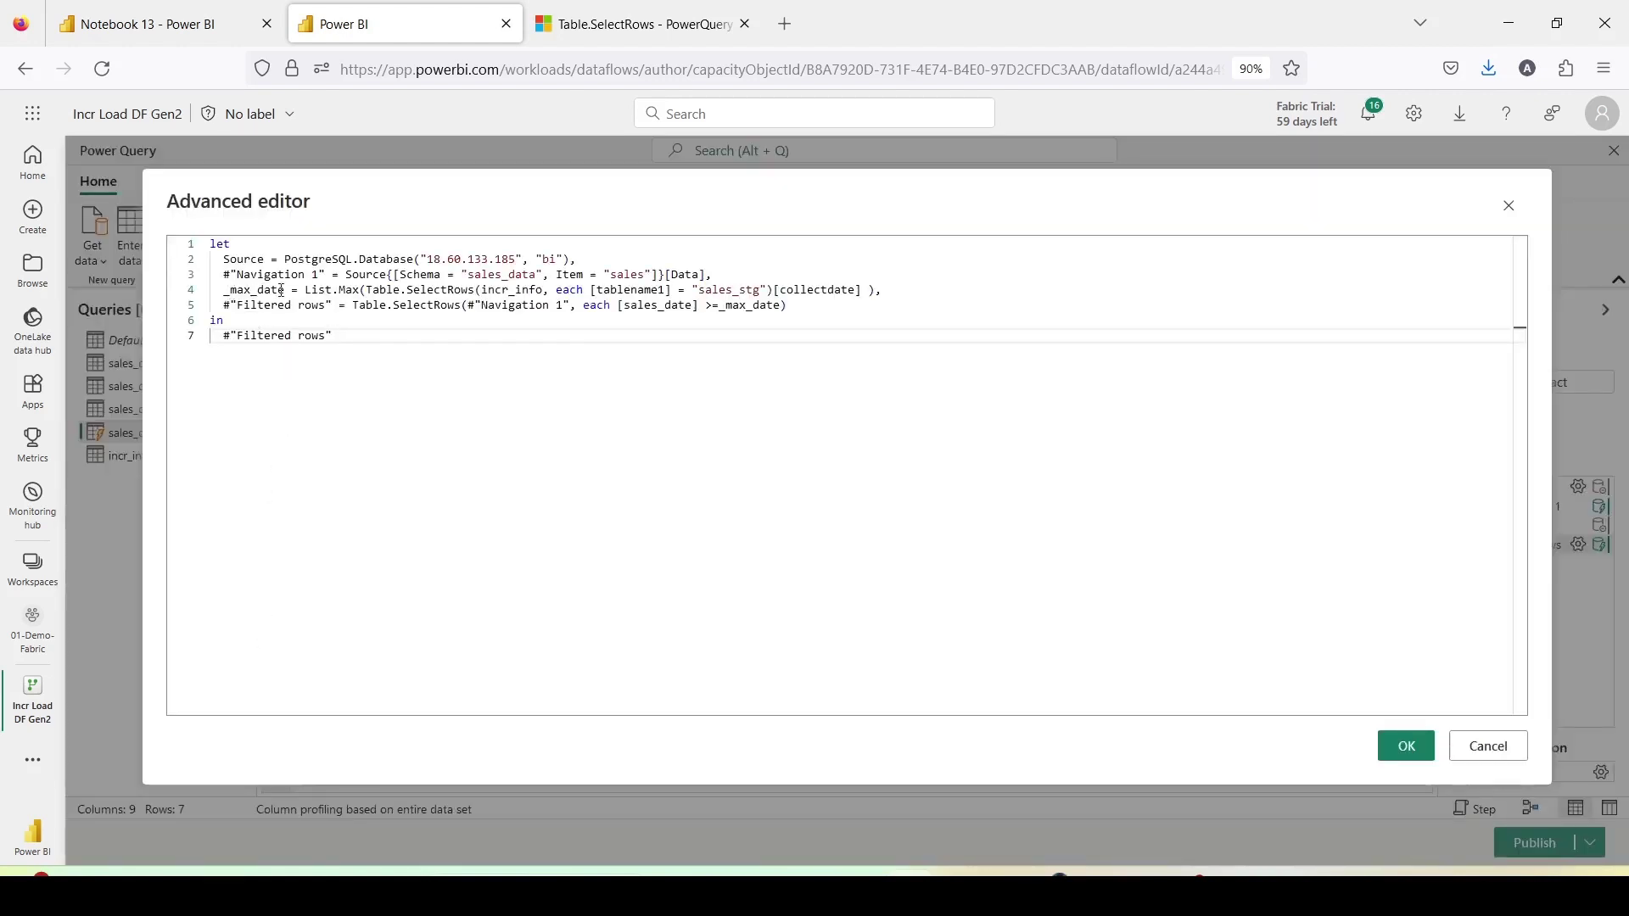
pyautogui.moveTo(367, 290); pyautogui.dragTo(681, 293)
pyautogui.doubleClick(497, 291)
pyautogui.doubleClick(730, 290)
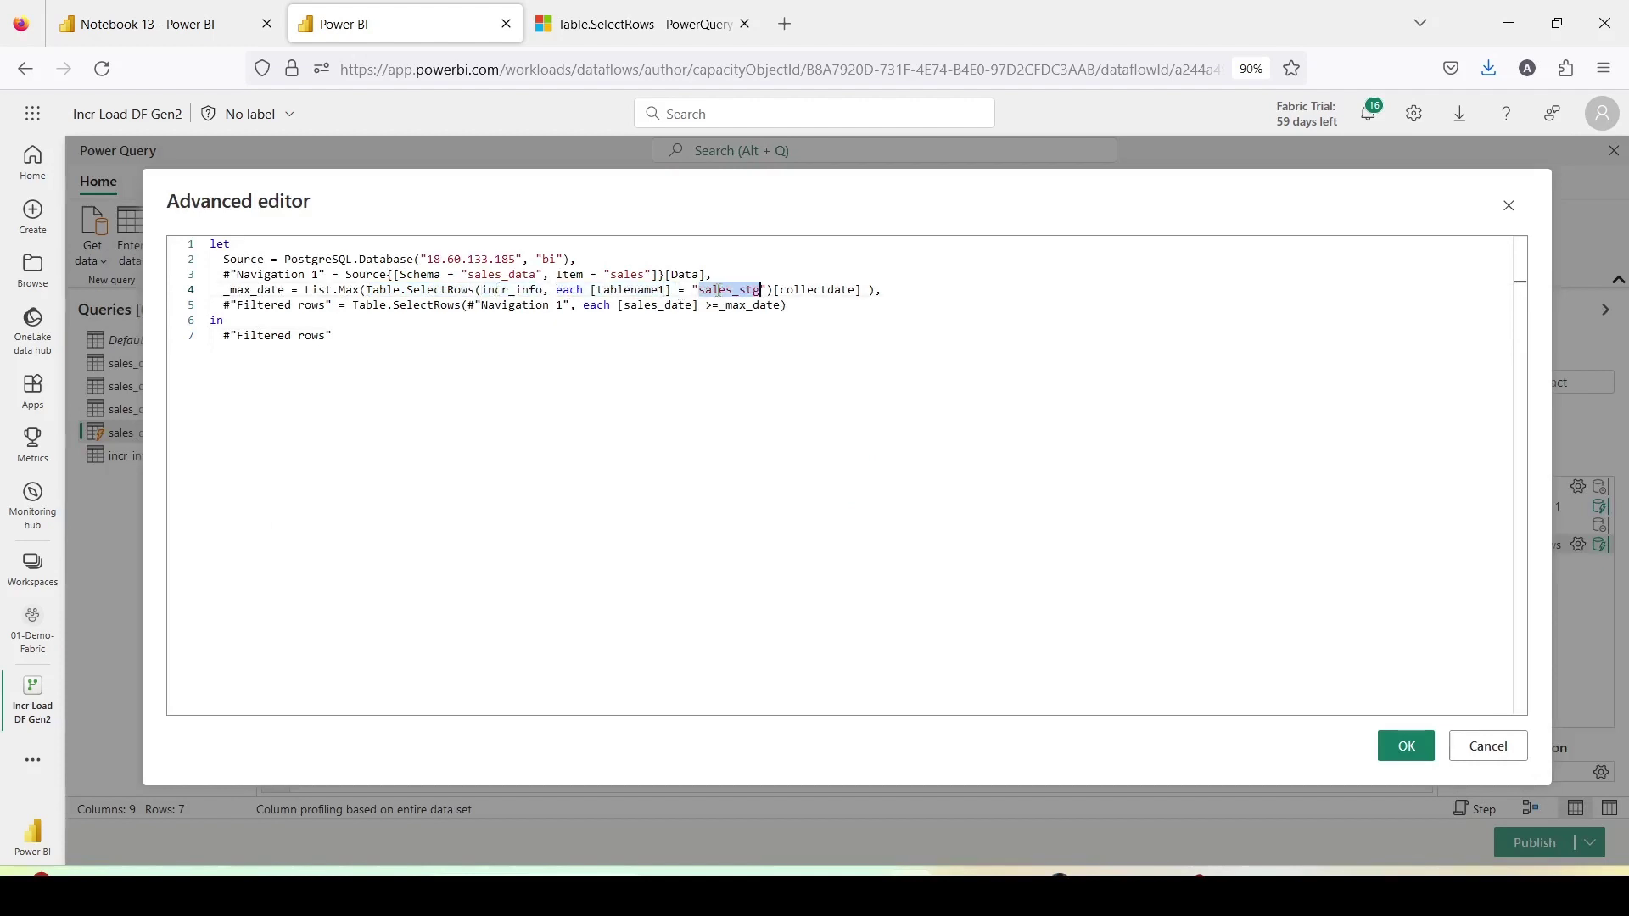
pyautogui.moveTo(774, 290); pyautogui.dragTo(368, 287)
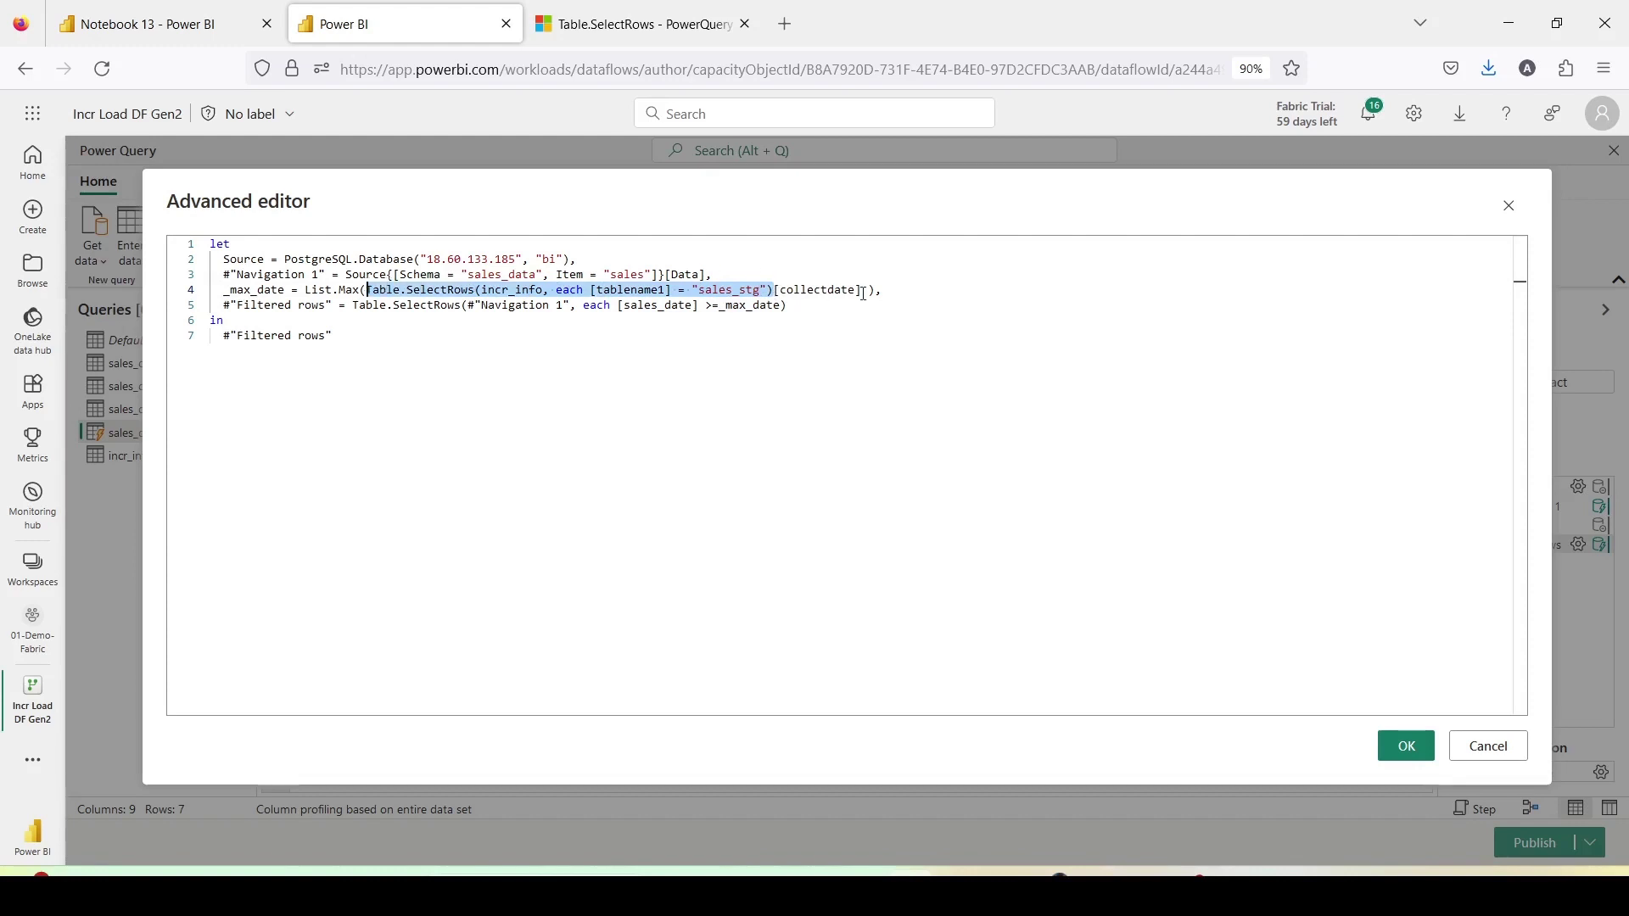
pyautogui.moveTo(863, 293); pyautogui.dragTo(367, 290)
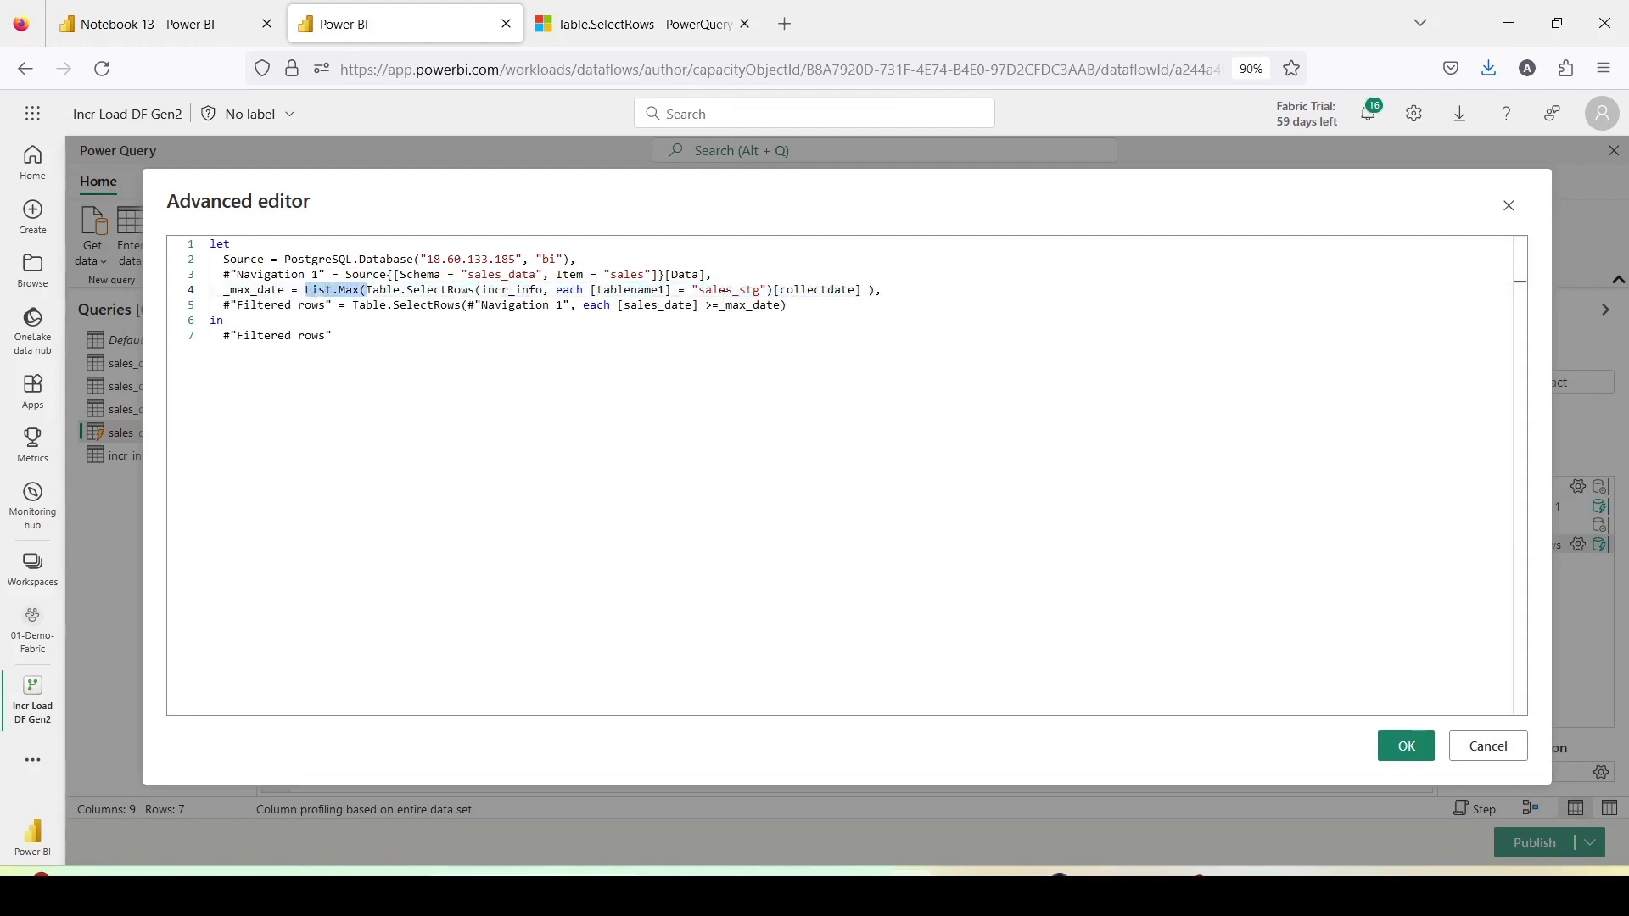
pyautogui.moveTo(861, 293); pyautogui.dragTo(368, 290)
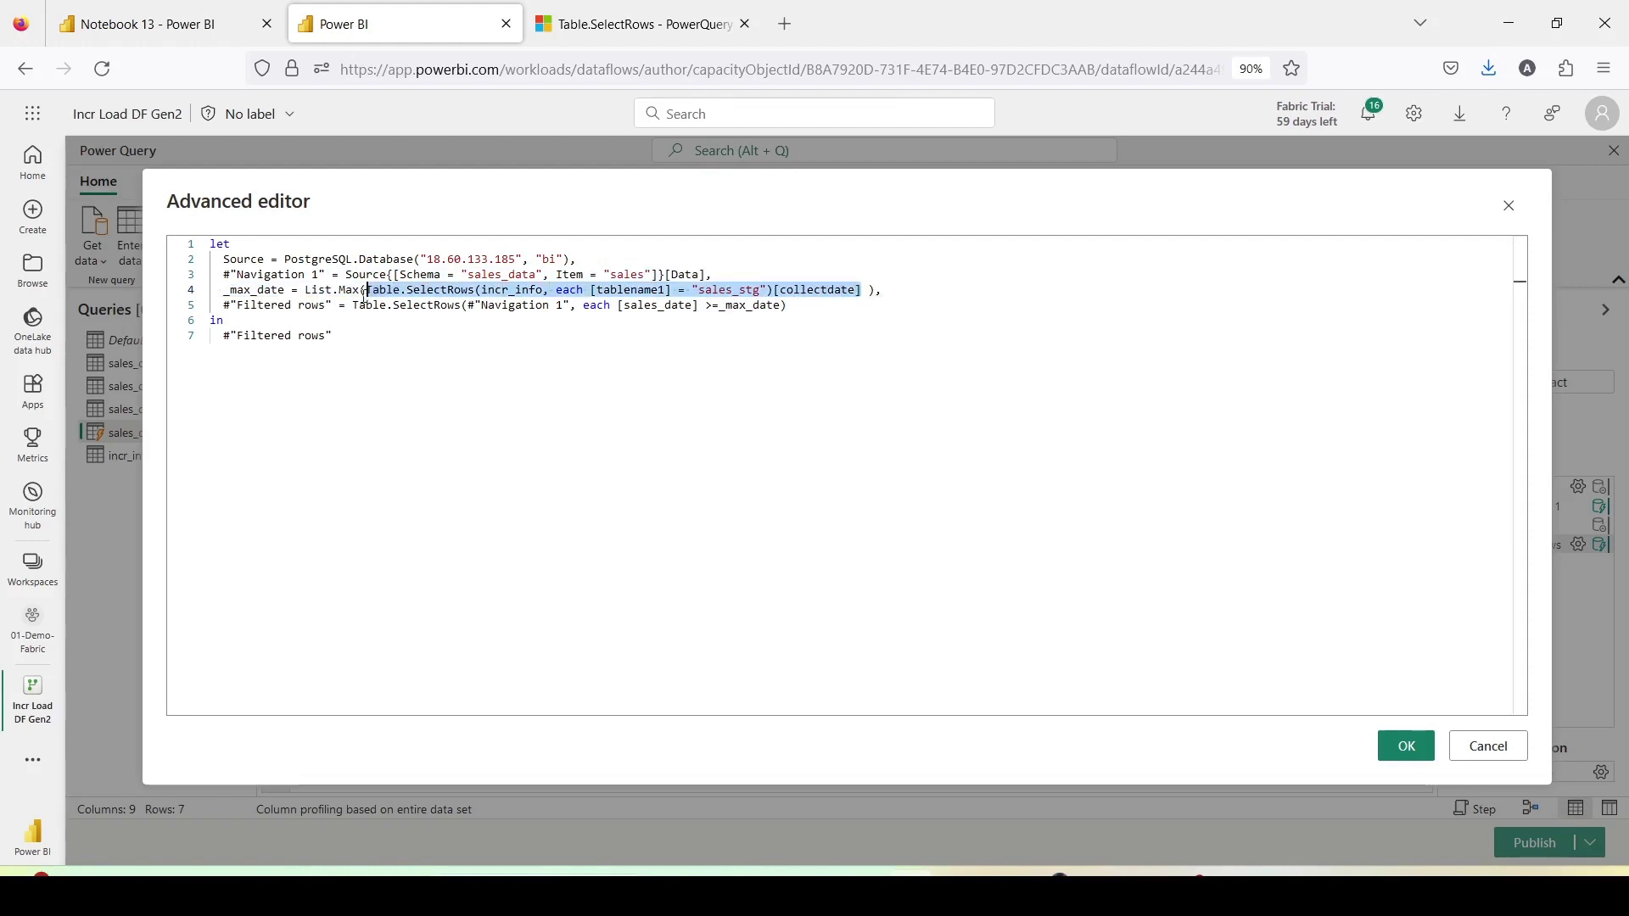
# Examine how the Filtered rows step uses _max_date in Table.SelectRows, and close the Advanced editor.
pyautogui.doubleClick(735, 307)
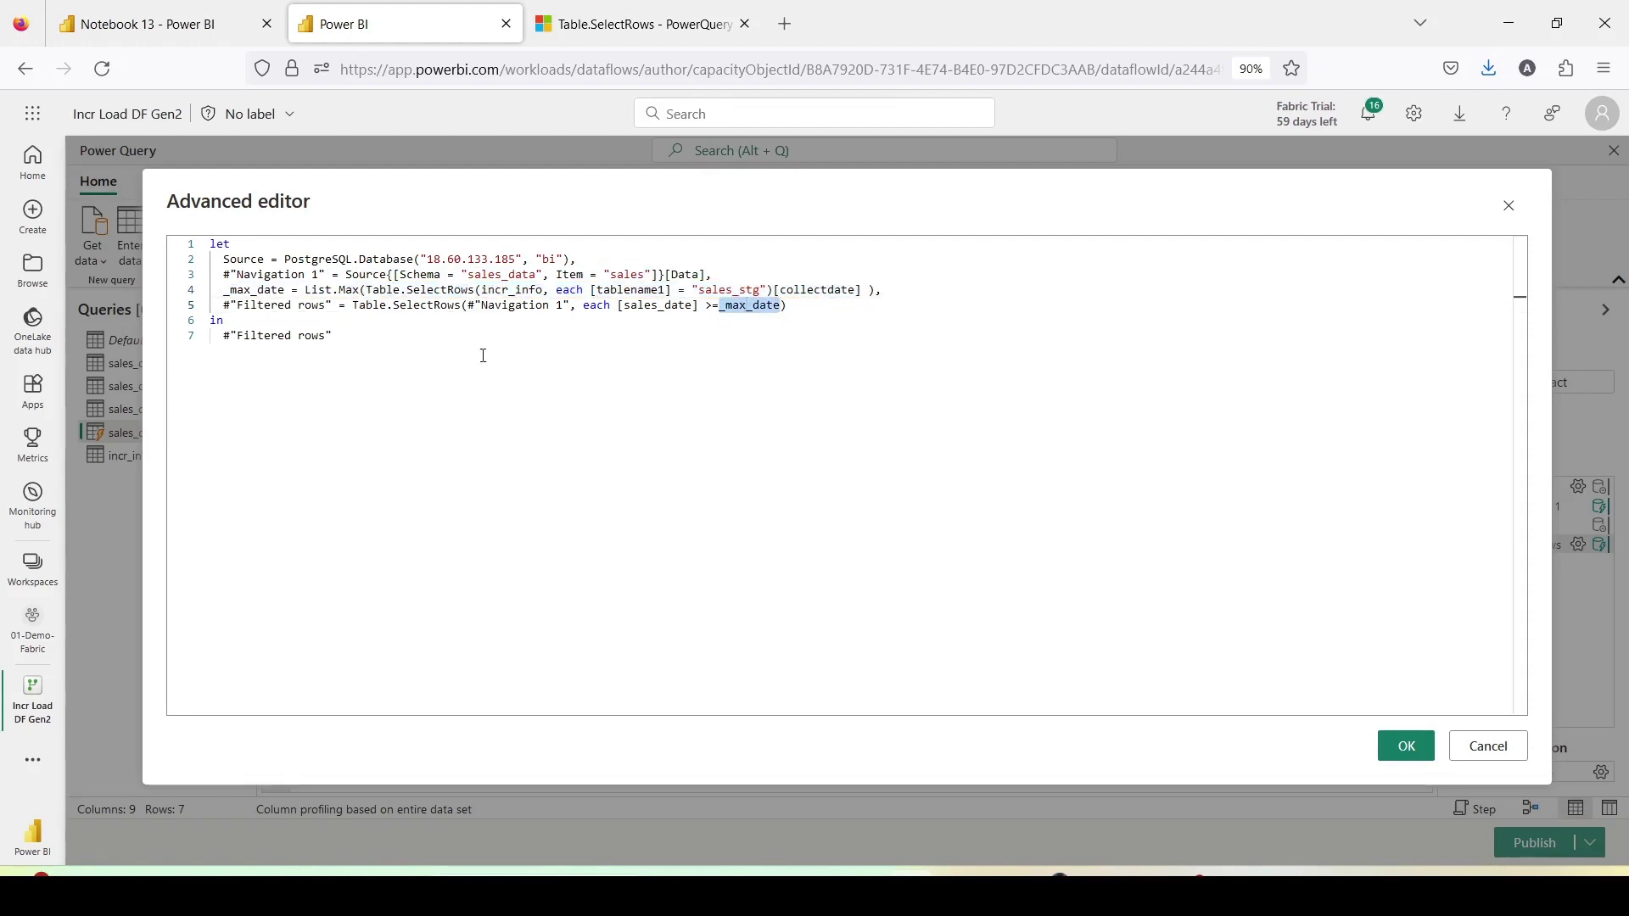
pyautogui.doubleClick(428, 306)
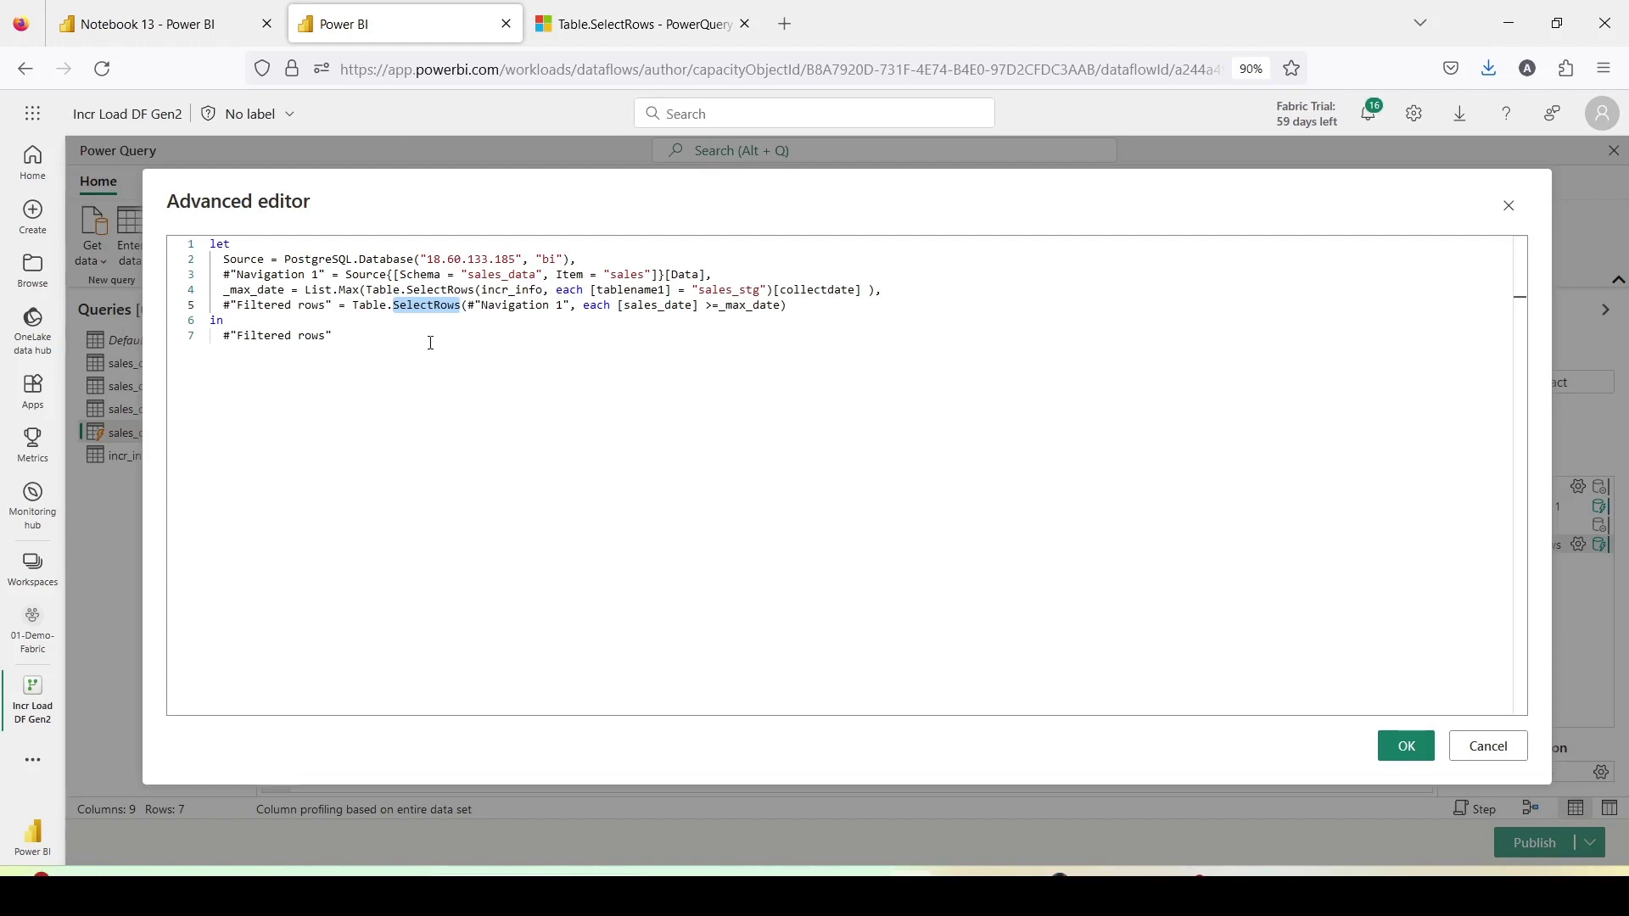
pyautogui.click(1412, 752)
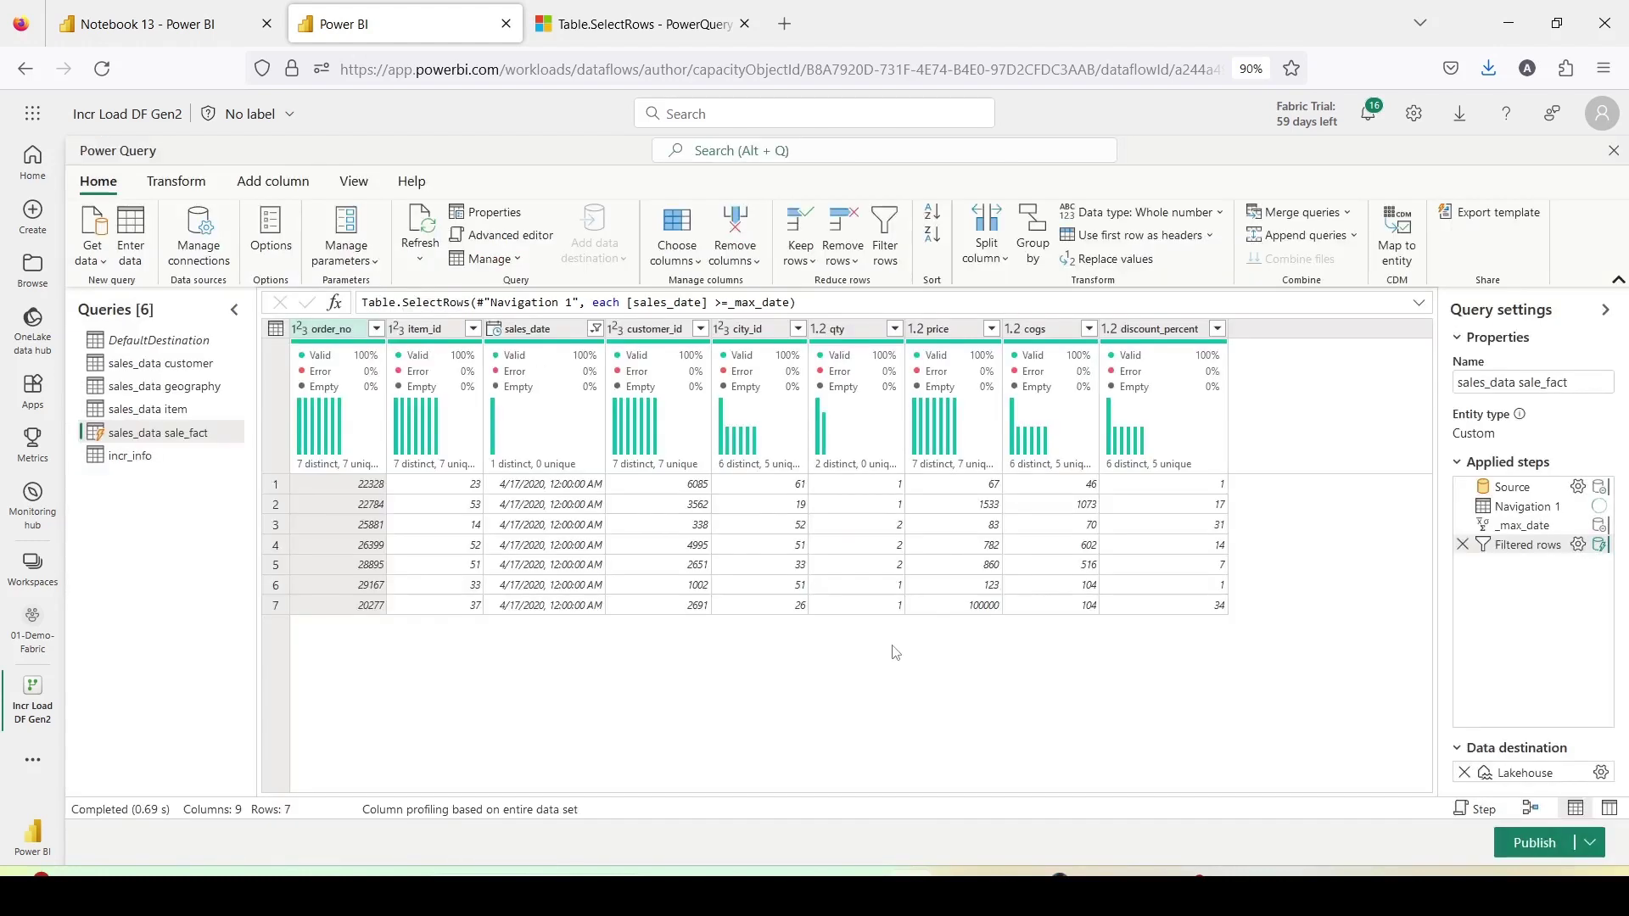